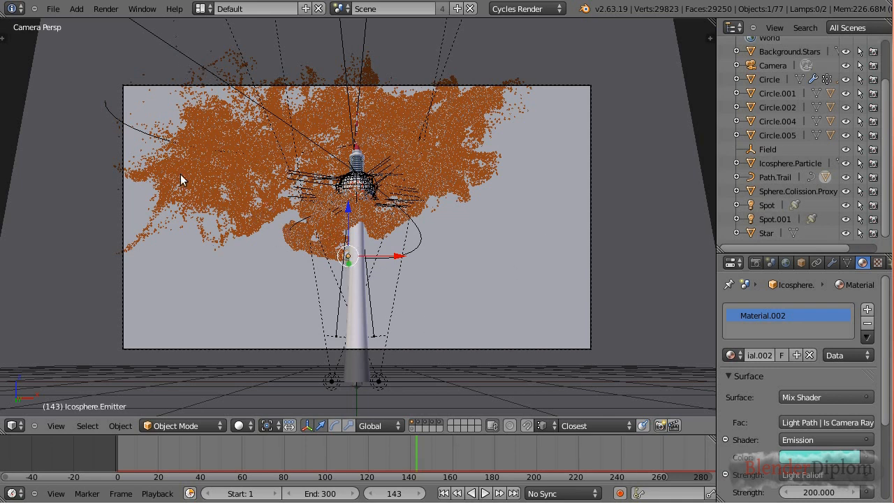
Examine the turbulence force field settings of the Field object.
{"action": "left_click", "coordinate": [767, 149]}
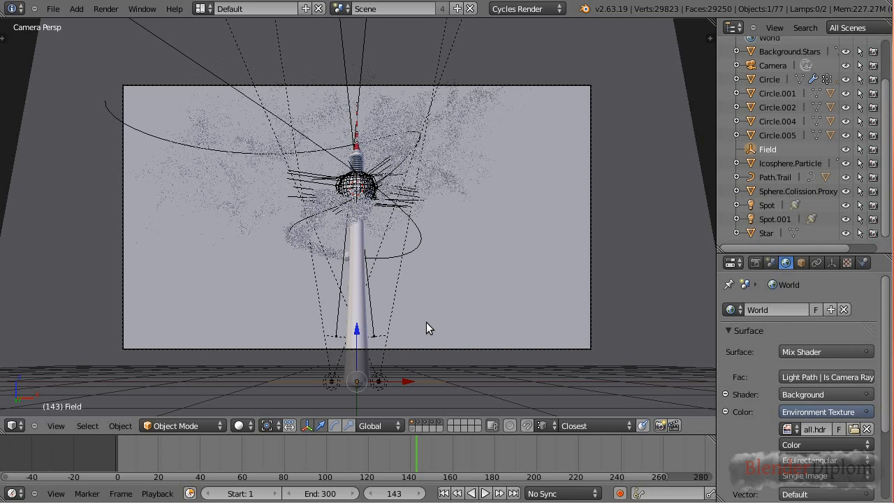
{"action": "left_click", "coordinate": [864, 262]}
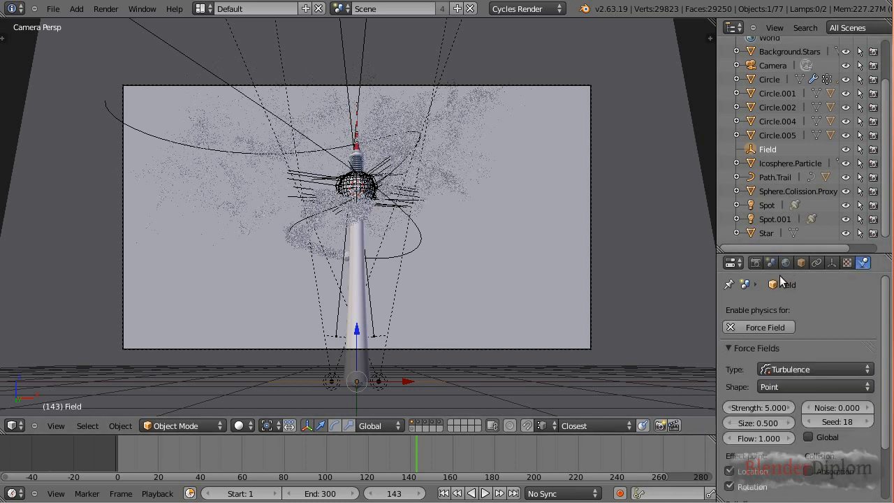
Examine the Icosphere.Particle object's material node tree in the Compositing layout, nudging its Material Output node.
{"action": "left_click", "coordinate": [781, 162]}
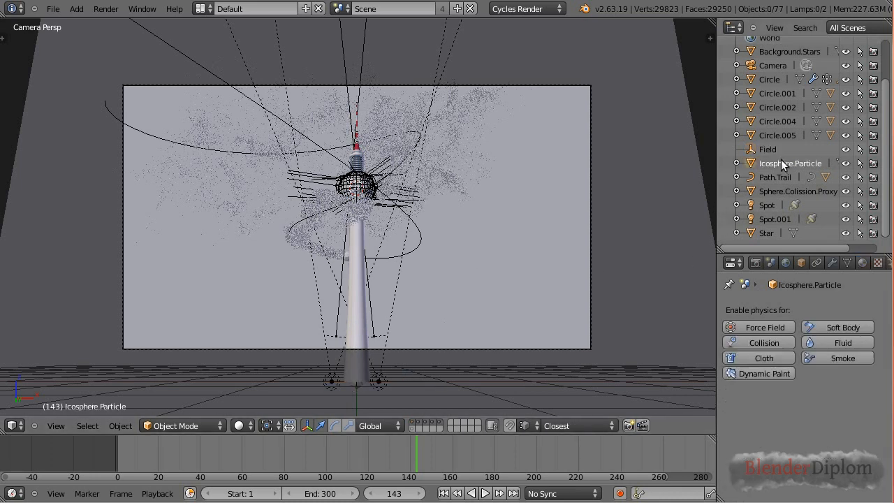
{"action": "left_click", "coordinate": [206, 12]}
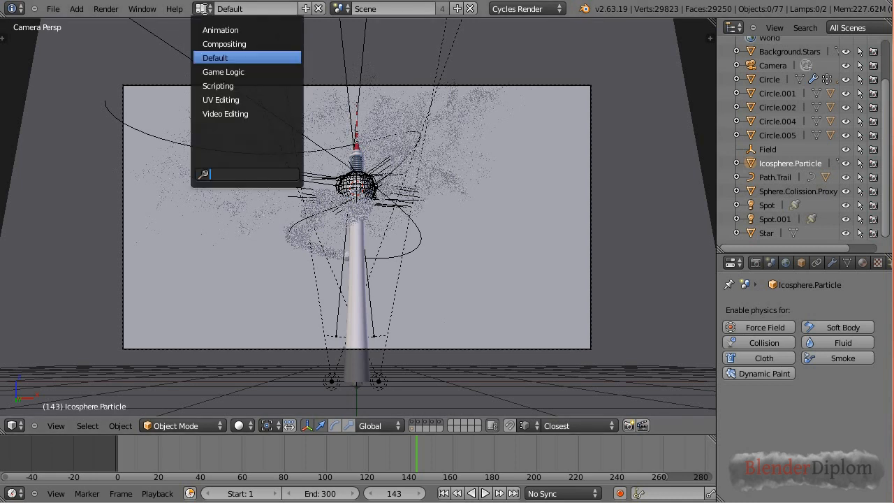
{"action": "left_click", "coordinate": [216, 40]}
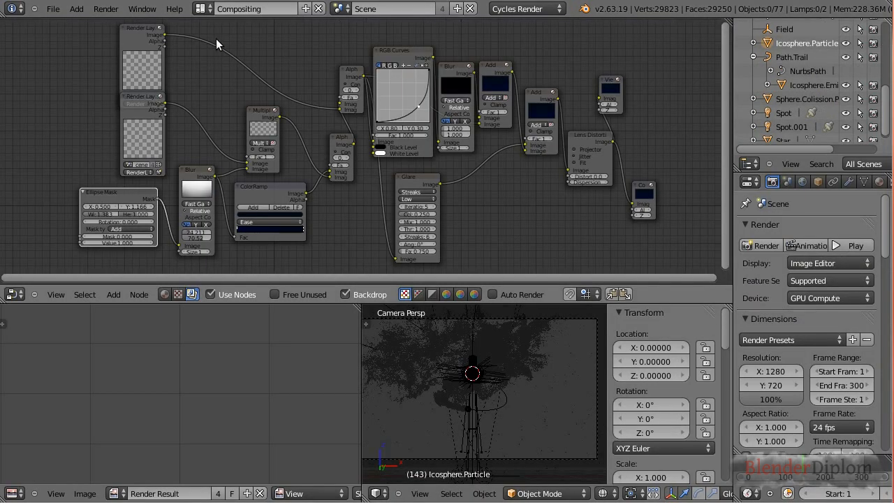
{"action": "left_click", "coordinate": [166, 294]}
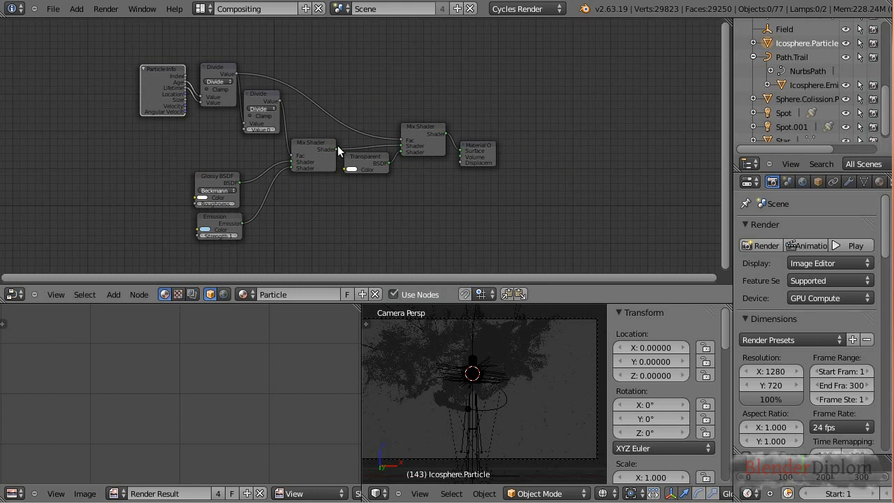
{"action": "middle_click_drag", "start_coordinate": [327, 174], "coordinate": [431, 191]}
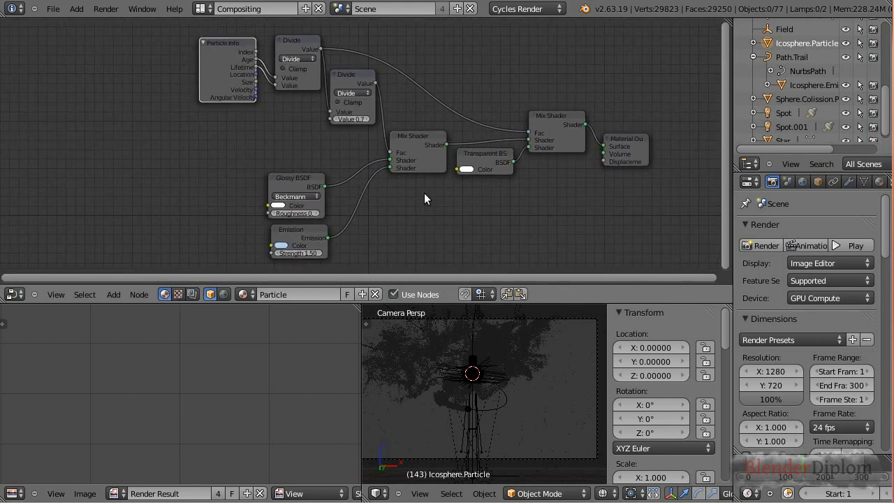
{"action": "left_click_drag", "start_coordinate": [623, 138], "coordinate": [625, 117]}
{"action": "left_click", "coordinate": [221, 50]}
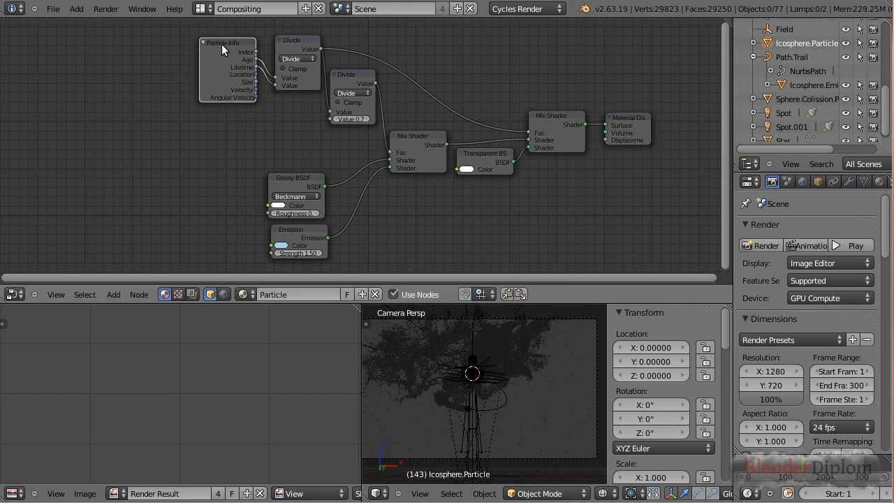
Examine the Sphere.Colission.Proxy object's material nodes, shifting the Light Falloff node away from the Emission node.
{"action": "left_click", "coordinate": [810, 98]}
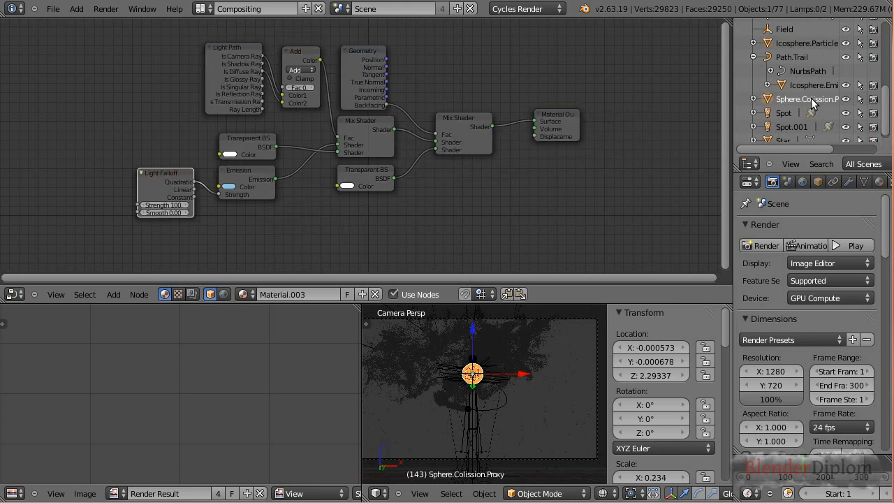
{"action": "left_click_drag", "start_coordinate": [172, 171], "coordinate": [155, 168]}
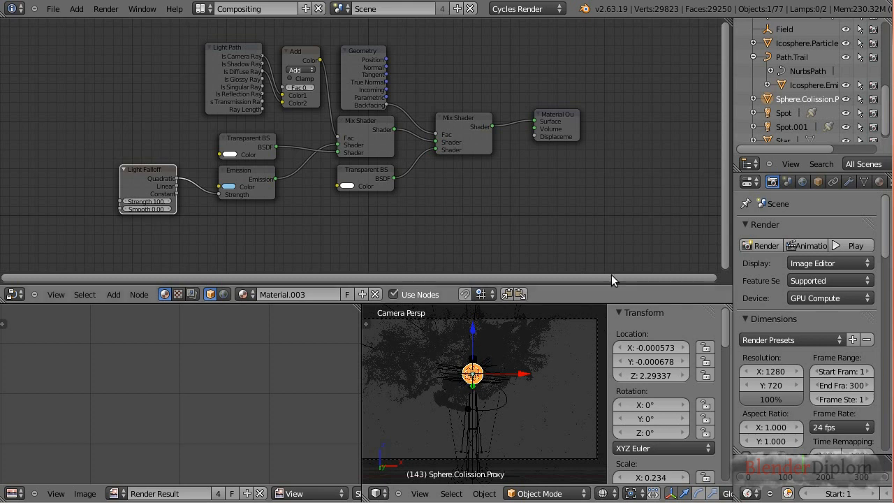
{"action": "scroll", "coordinate": [791, 111], "scroll_direction": "down", "scroll_amount": 1}
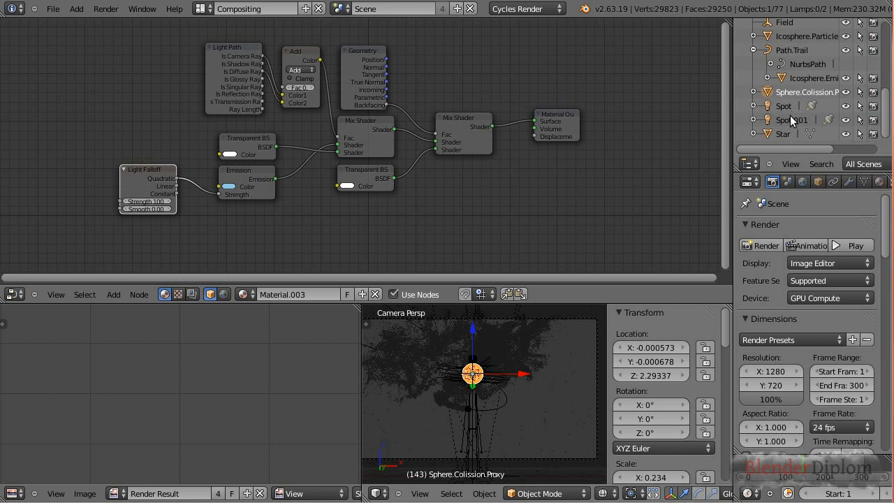
{"action": "scroll", "coordinate": [795, 124], "scroll_direction": "up", "scroll_amount": 4}
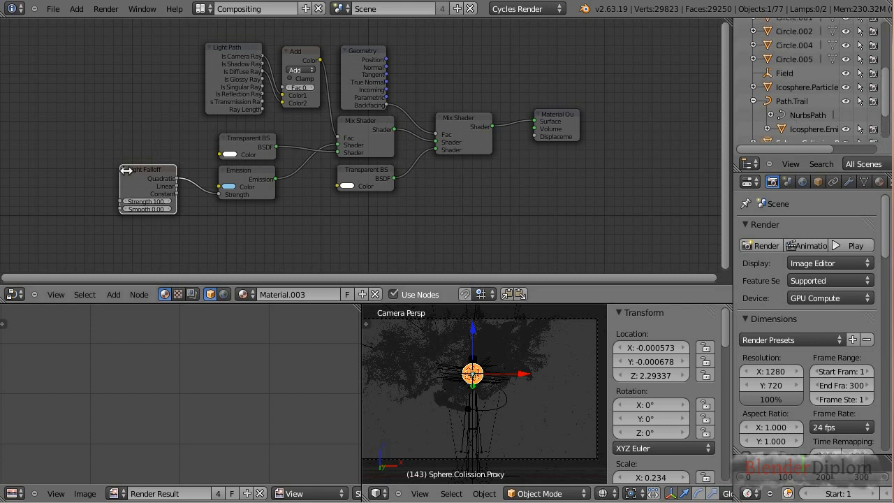
Examine the scene's compositing node tree, shifting the Ellipse Mask node away from the Blur node.
{"action": "left_click", "coordinate": [194, 294]}
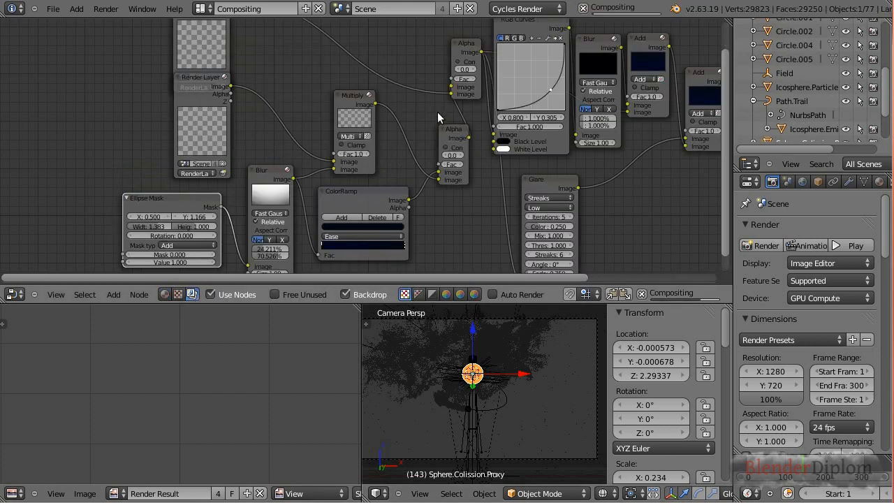
{"action": "scroll", "coordinate": [436, 124], "scroll_direction": "down", "scroll_amount": 1}
{"action": "middle_click_drag", "start_coordinate": [625, 189], "coordinate": [551, 194]}
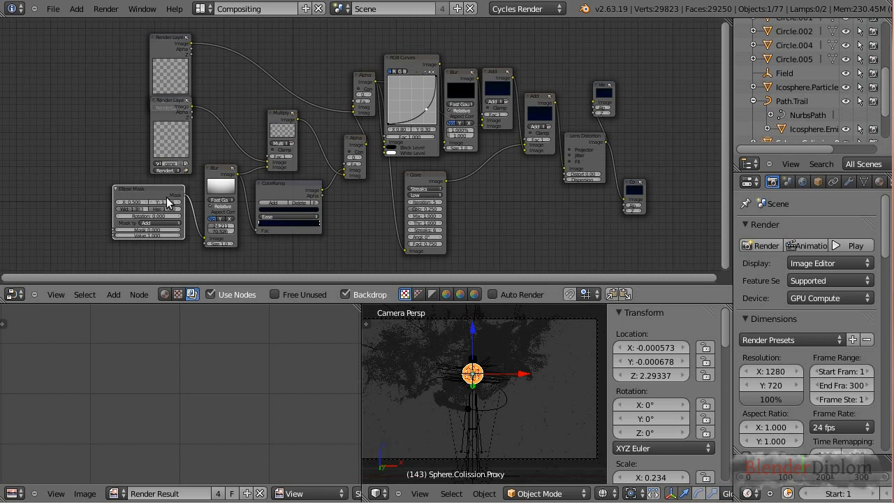
{"action": "left_click_drag", "start_coordinate": [158, 191], "coordinate": [139, 200]}
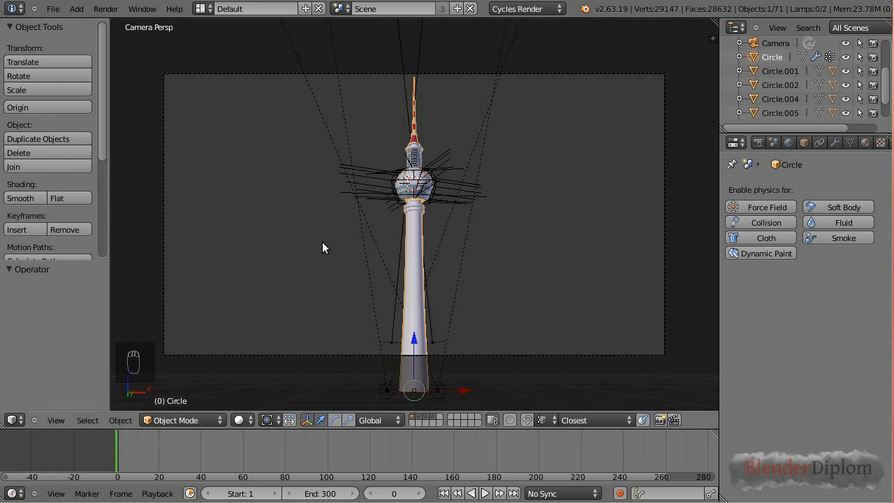
Add a Path curve in top view, placed behind the tower and off to its negative X side.
{"action": "key", "text": "KP_7"}
{"action": "middle_click_drag", "start_coordinate": [338, 365], "coordinate": [367, 181], "text": "shift"}
{"action": "scroll", "coordinate": [391, 239], "scroll_direction": "up", "scroll_amount": 6}
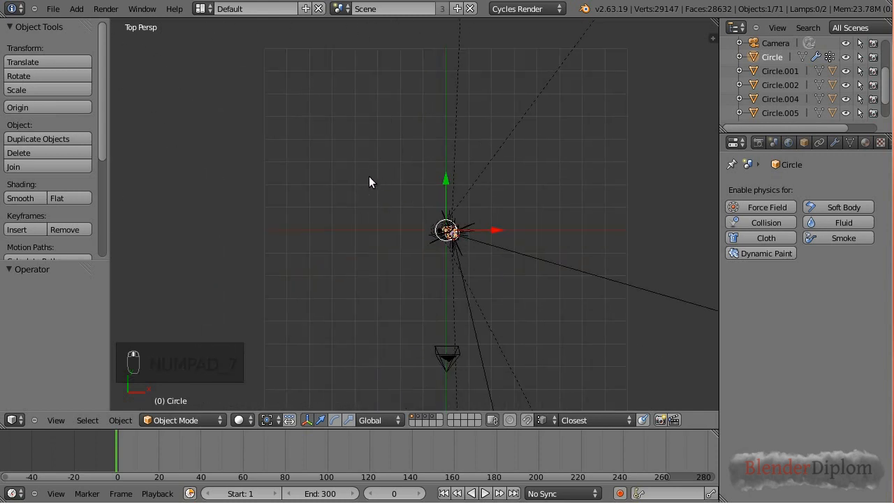
{"action": "key", "text": "shift+a"}
{"action": "mouse_move", "coordinate": [345, 195]}
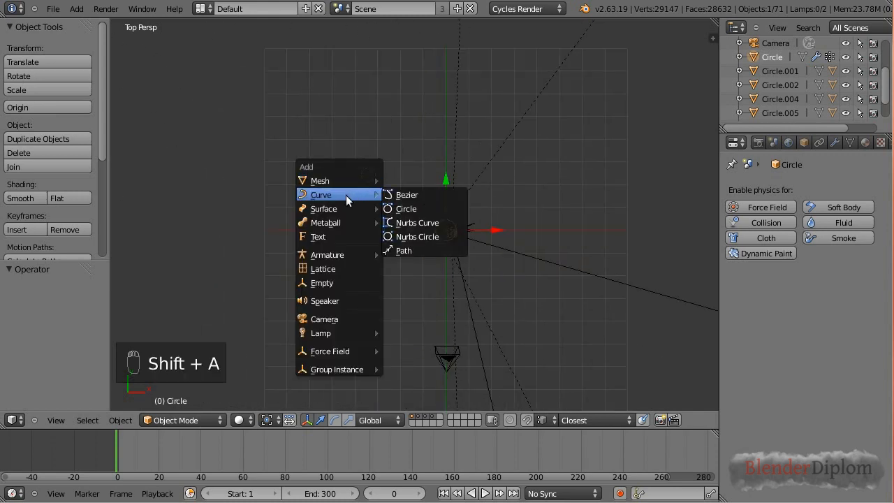
{"action": "left_click", "coordinate": [394, 251]}
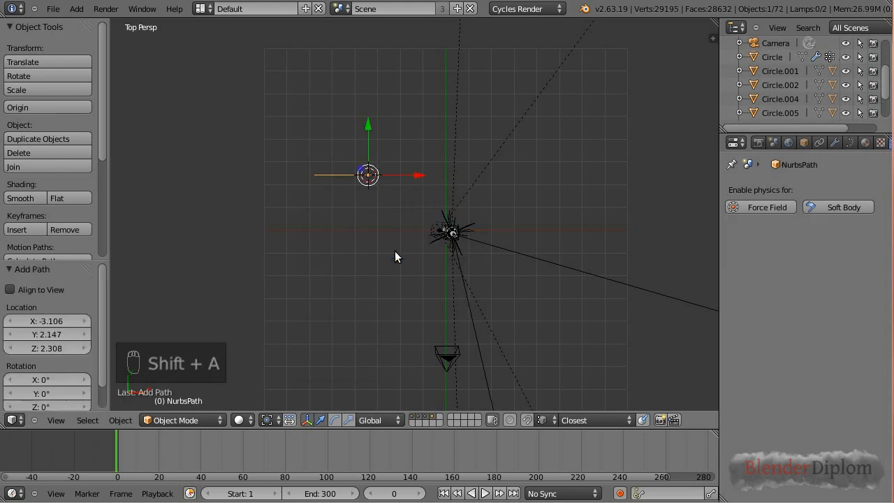
Extrude the path's tower-side end point three times in Edit Mode, curving the path around the tower.
{"action": "scroll", "coordinate": [357, 209], "scroll_direction": "up", "scroll_amount": 3}
{"action": "middle_click_drag", "start_coordinate": [361, 210], "coordinate": [359, 245], "text": "shift"}
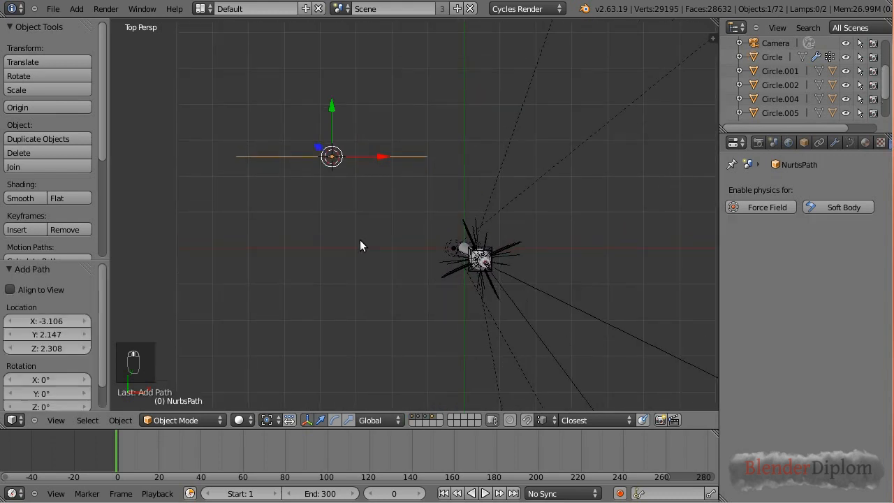
{"action": "key", "text": "Tab"}
{"action": "right_click", "coordinate": [406, 155]}
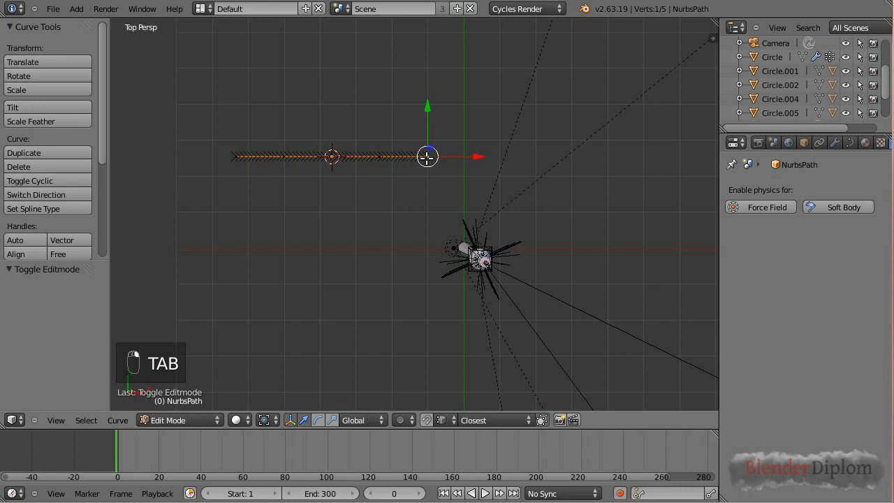
{"action": "key", "text": "e"}
{"action": "left_click", "coordinate": [584, 260]}
{"action": "key", "text": "e"}
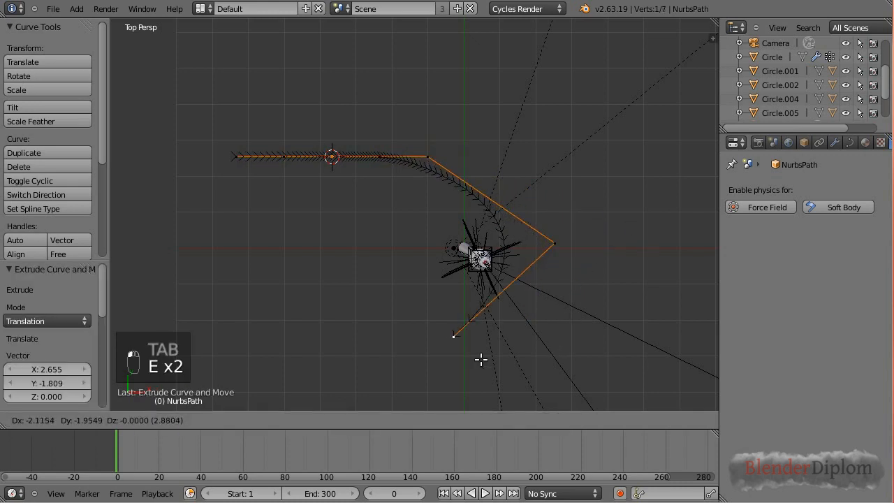
{"action": "left_click", "coordinate": [503, 340]}
{"action": "key", "text": "e"}
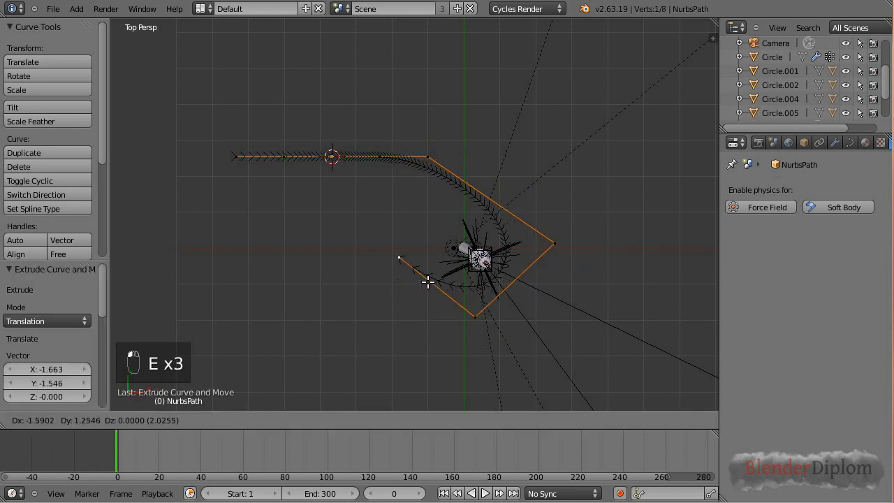
{"action": "left_click", "coordinate": [439, 274]}
Extrude three more path points to close the loop around the tower and lead the end away from it.
{"action": "key", "text": "e"}
{"action": "left_click", "coordinate": [488, 232]}
{"action": "key", "text": "e"}
{"action": "left_click", "coordinate": [555, 300]}
{"action": "key", "text": "e"}
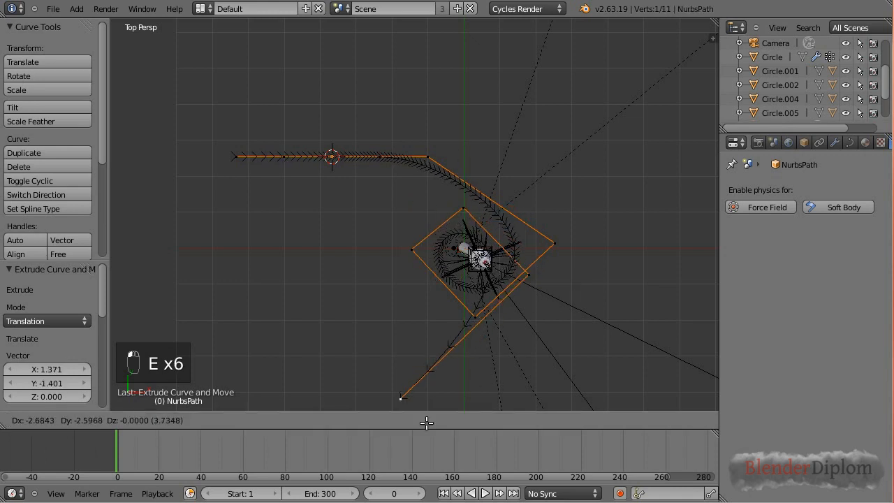
{"action": "left_click", "coordinate": [426, 422]}
Move the path's second-last control point outward about 0.83 along X and 0.15 along Y.
{"action": "right_click", "coordinate": [532, 274]}
{"action": "key", "text": "g"}
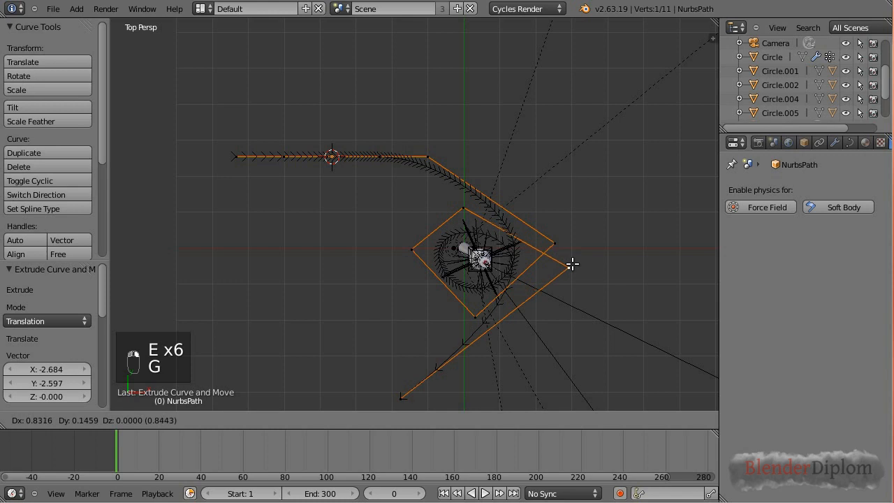
{"action": "left_click", "coordinate": [570, 266]}
Lower the loop's outermost control point on the negative X side about 0.26 along Z and raise another loop point about 0.09.
{"action": "middle_click_drag", "start_coordinate": [405, 259], "coordinate": [384, 309]}
{"action": "middle_click_drag", "start_coordinate": [411, 341], "coordinate": [368, 56]}
{"action": "middle_click_drag", "start_coordinate": [406, 354], "coordinate": [409, 220]}
{"action": "right_click", "coordinate": [343, 200]}
{"action": "key", "text": "g"}
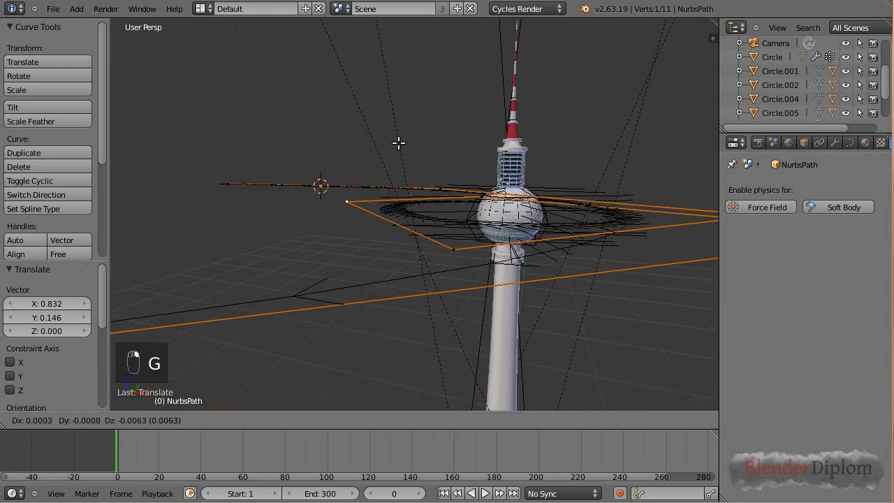
{"action": "key", "text": "z"}
{"action": "left_click", "coordinate": [396, 169]}
{"action": "key", "text": "g"}
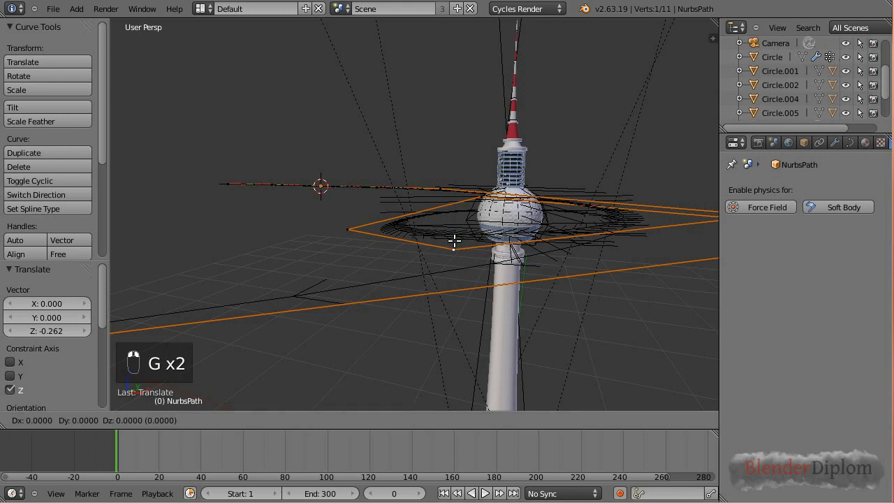
{"action": "key", "text": "z"}
{"action": "left_click", "coordinate": [652, 230]}
Raise the first extruded control point along Z and lower the loop point beside the tower about 0.6.
{"action": "scroll", "coordinate": [594, 244], "scroll_direction": "down", "scroll_amount": 3}
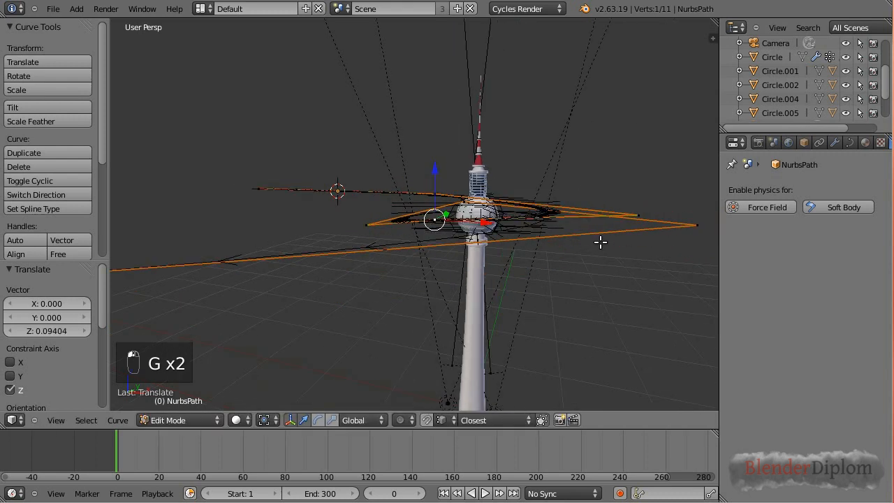
{"action": "scroll", "coordinate": [593, 244], "scroll_direction": "down", "scroll_amount": 2}
{"action": "right_click", "coordinate": [599, 211]}
{"action": "key", "text": "g"}
{"action": "key", "text": "z"}
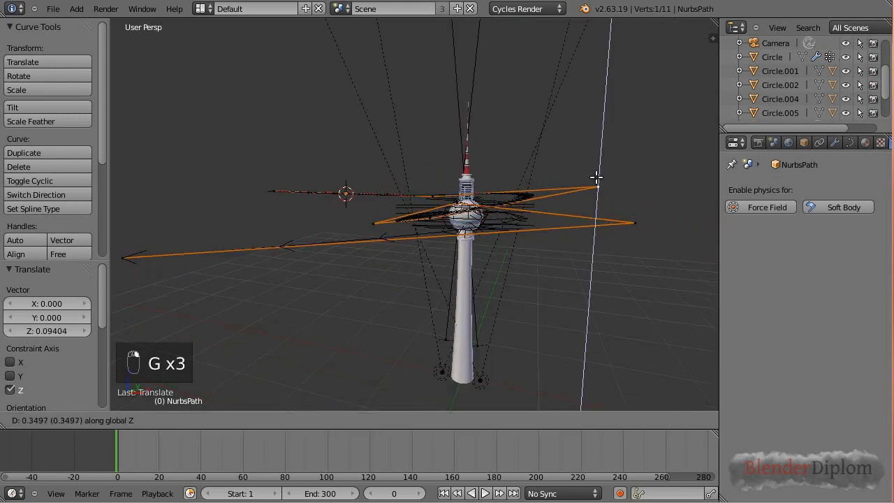
{"action": "left_click", "coordinate": [598, 171]}
{"action": "key", "text": "g"}
{"action": "key", "text": "z"}
{"action": "left_click", "coordinate": [510, 212]}
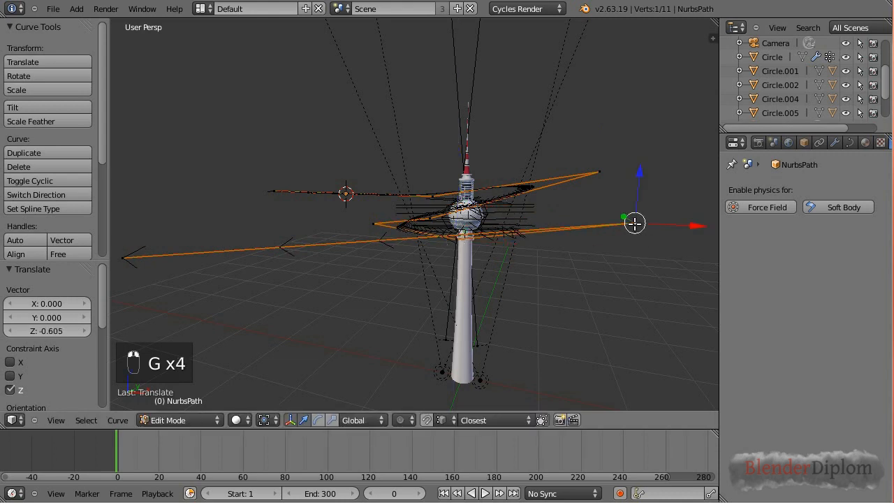
Raise the path's second-last control point about 0.2 along Z.
{"action": "key", "text": "g"}
{"action": "key", "text": "z"}
{"action": "left_click", "coordinate": [635, 205]}
In camera view, move the path's start point upward and raise the second point about 2.39 in Z, with about -0.64 in Y.
{"action": "scroll", "coordinate": [634, 209], "scroll_direction": "down", "scroll_amount": 3}
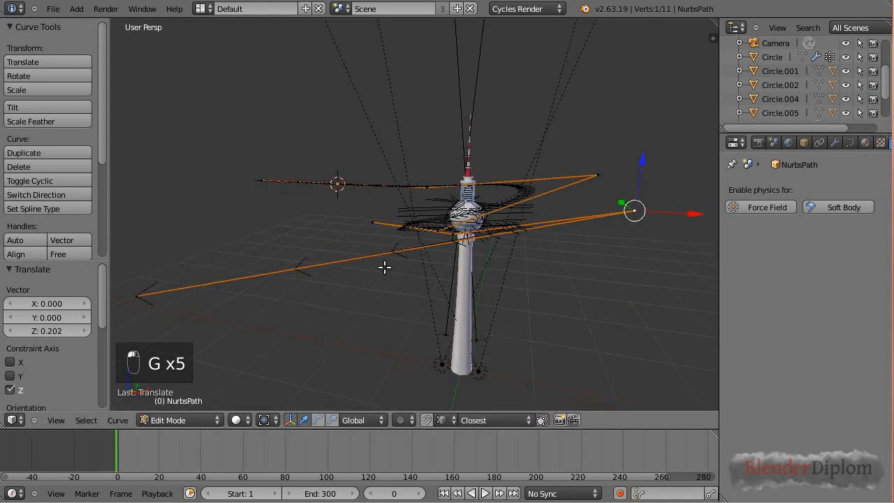
{"action": "middle_click_drag", "start_coordinate": [401, 258], "coordinate": [433, 237]}
{"action": "key", "text": "KP_0"}
{"action": "scroll", "coordinate": [182, 231], "scroll_direction": "down", "scroll_amount": 3}
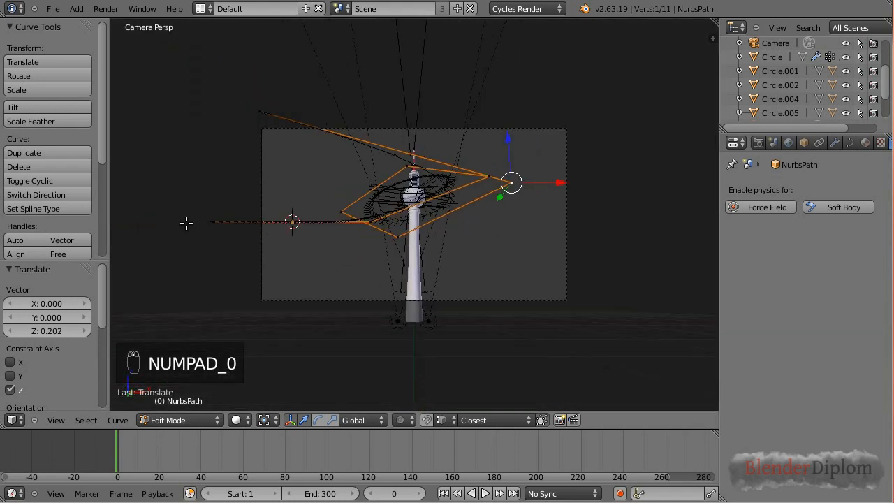
{"action": "right_click", "coordinate": [206, 221]}
{"action": "key", "text": "g"}
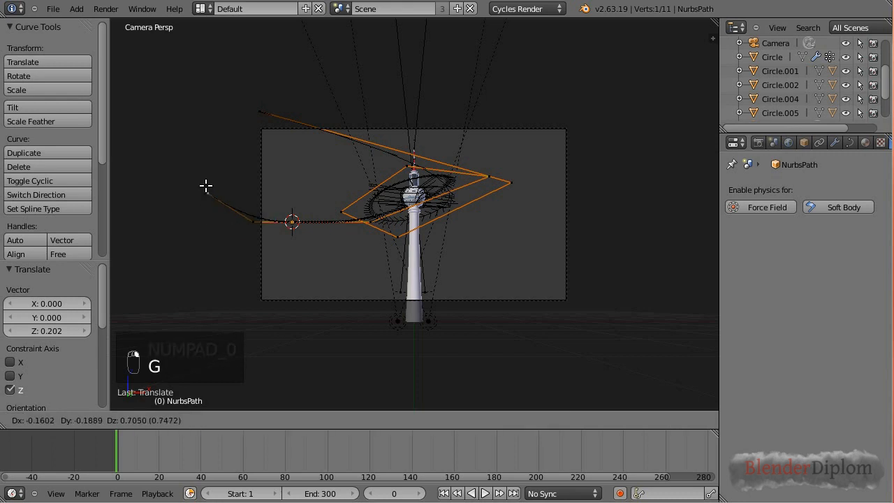
{"action": "left_click", "coordinate": [234, 199]}
{"action": "key", "text": "g"}
{"action": "left_click", "coordinate": [256, 124]}
Raise the path's third control point about 2.1 and its fourth about 2.03 along Z.
{"action": "key", "text": "g"}
{"action": "key", "text": "z"}
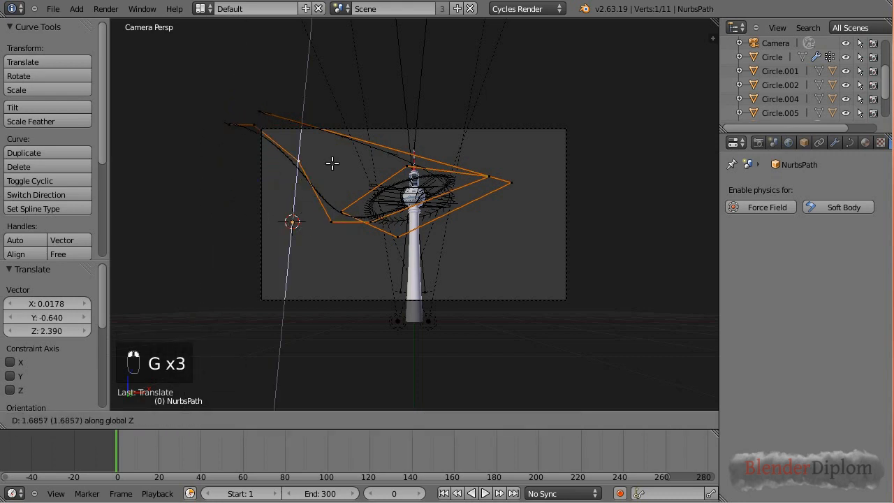
{"action": "left_click", "coordinate": [329, 181]}
{"action": "key", "text": "g"}
{"action": "key", "text": "z"}
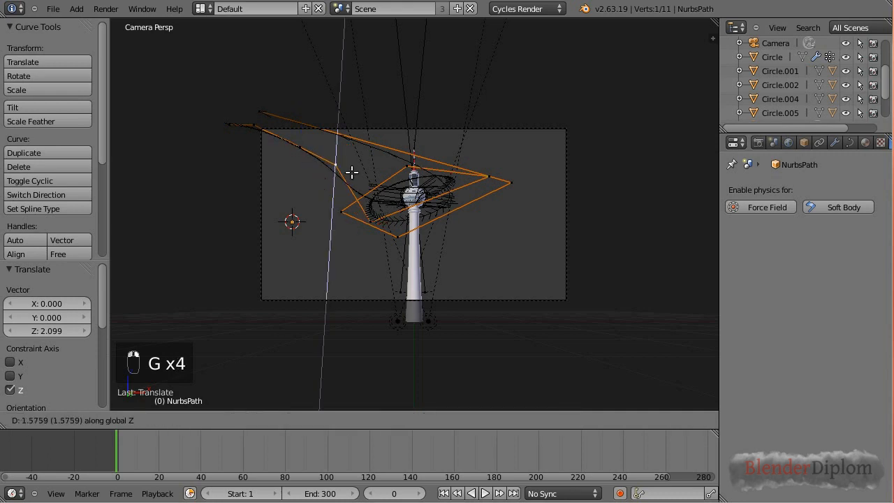
{"action": "left_click", "coordinate": [347, 157]}
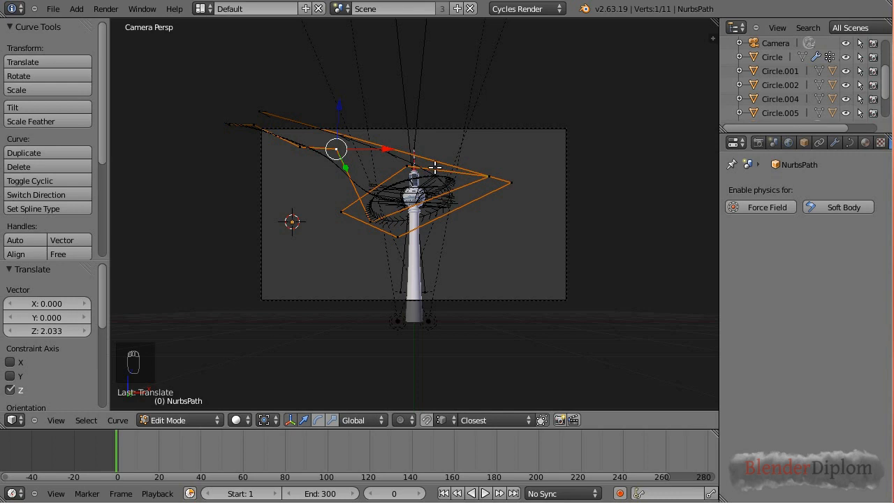
Lower the path's second-last control point, at the outer side of the tower loop, about 0.495 along Z.
{"action": "middle_click_drag", "start_coordinate": [489, 187], "coordinate": [373, 213]}
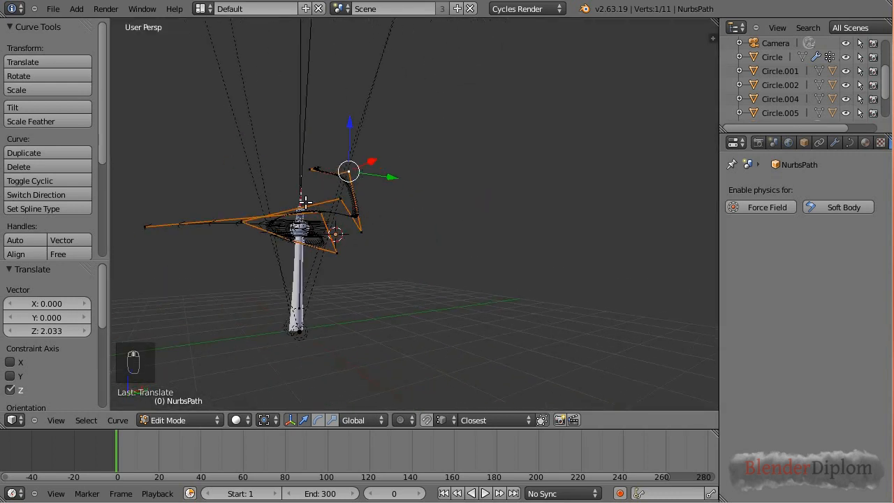
{"action": "key", "text": "g"}
{"action": "key", "text": "z"}
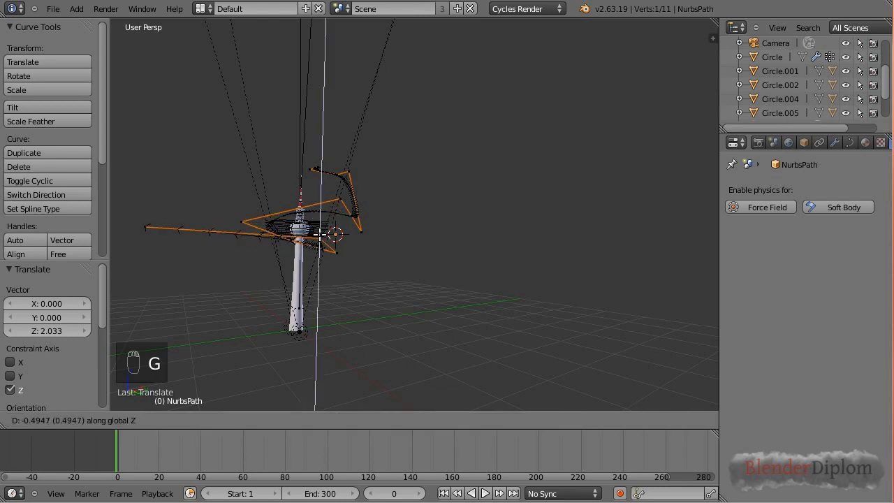
{"action": "left_click", "coordinate": [320, 236]}
In orthographic side view, extrude the path's end point about -3.475 in Y and -0.468 in Z.
{"action": "right_click", "coordinate": [146, 226]}
{"action": "key", "text": "KP_3"}
{"action": "key", "text": "KP_1"}
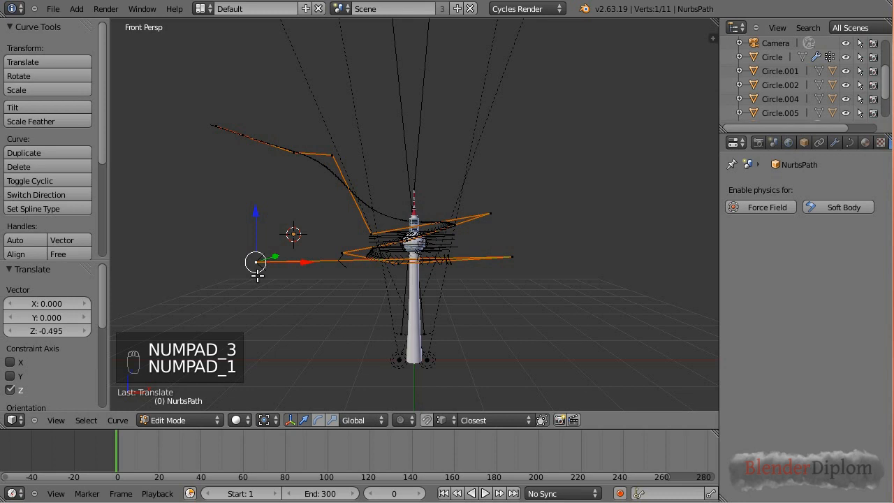
{"action": "key", "text": "KP_3"}
{"action": "key", "text": "KP_5"}
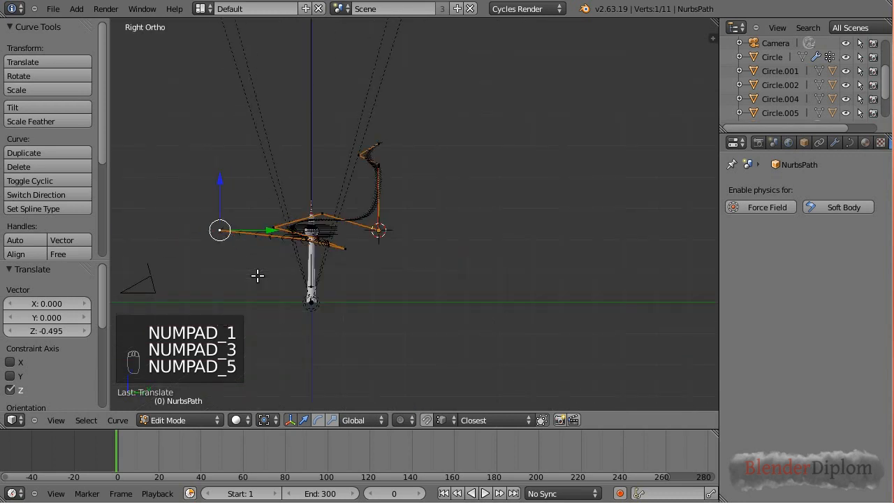
{"action": "key", "text": "e"}
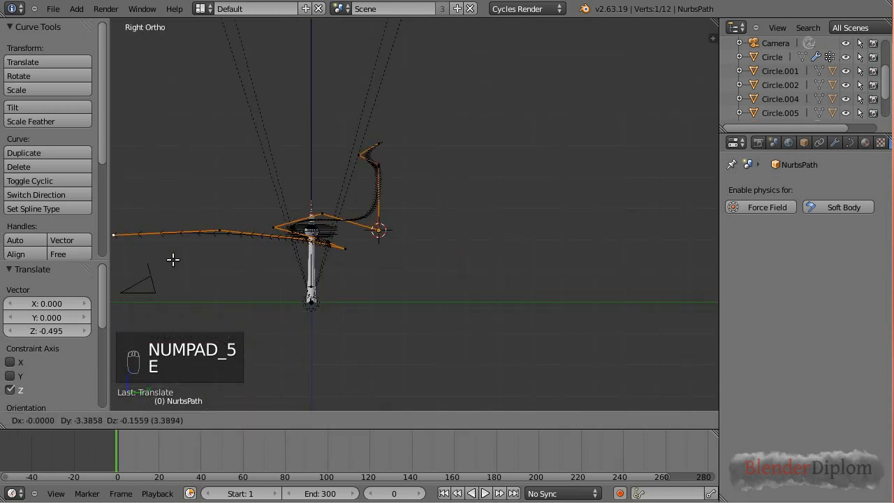
{"action": "left_click", "coordinate": [170, 271]}
In camera view, lower the path's second-last control point about 1.78 along Z.
{"action": "key", "text": "KP_0"}
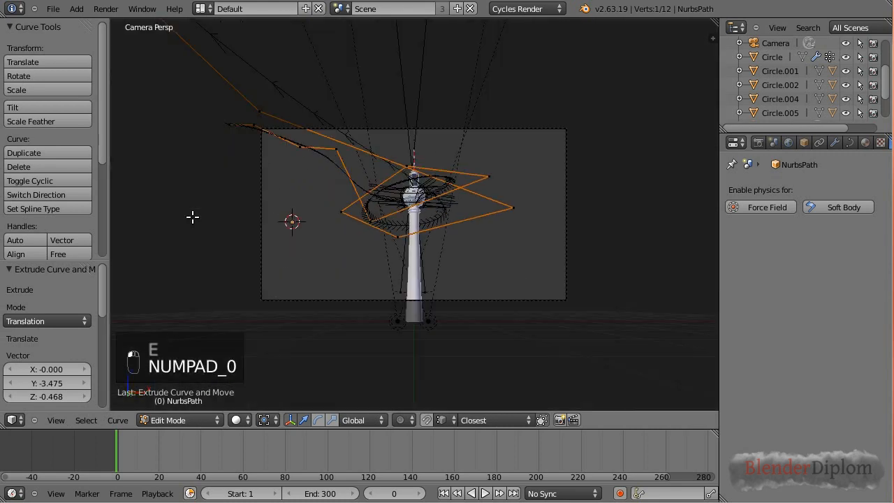
{"action": "key", "text": "g"}
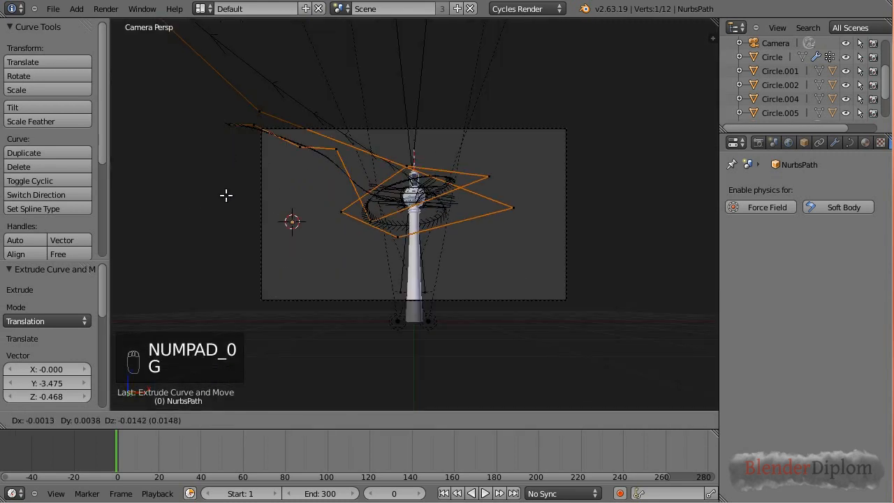
{"action": "right_click", "coordinate": [226, 258]}
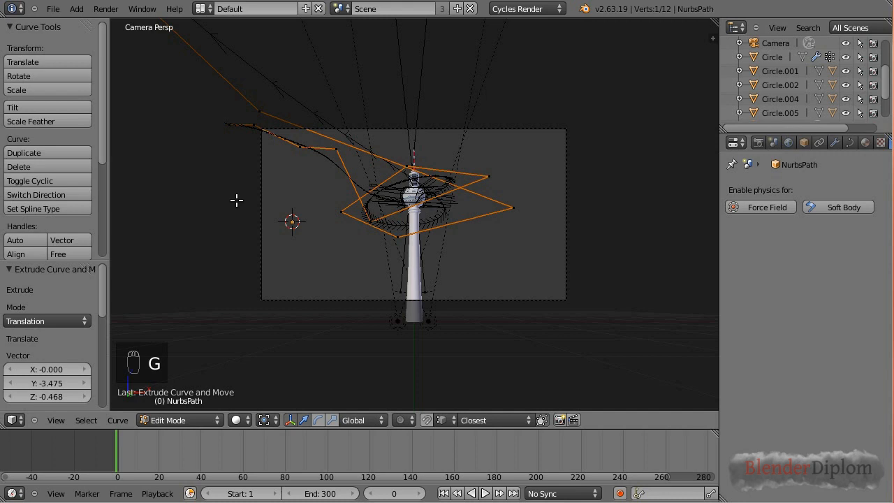
{"action": "scroll", "coordinate": [253, 178], "scroll_direction": "down", "scroll_amount": 5}
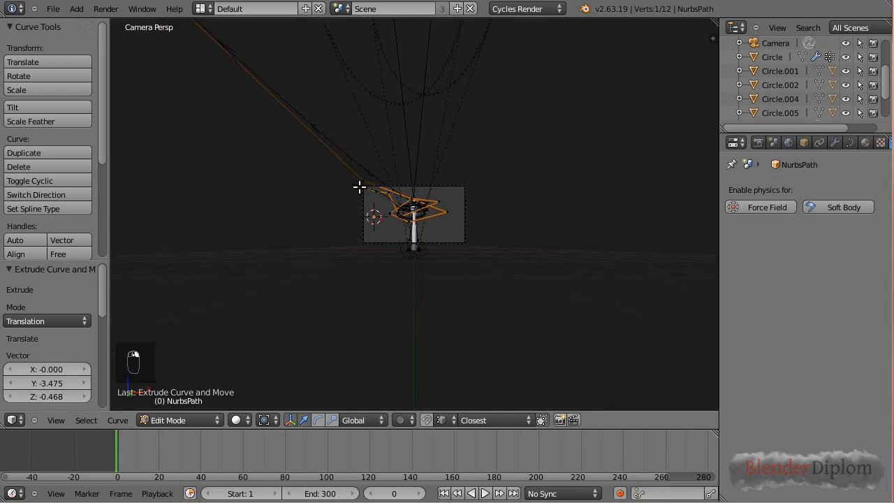
{"action": "right_click", "coordinate": [359, 186]}
{"action": "key", "text": "g"}
{"action": "key", "text": "z"}
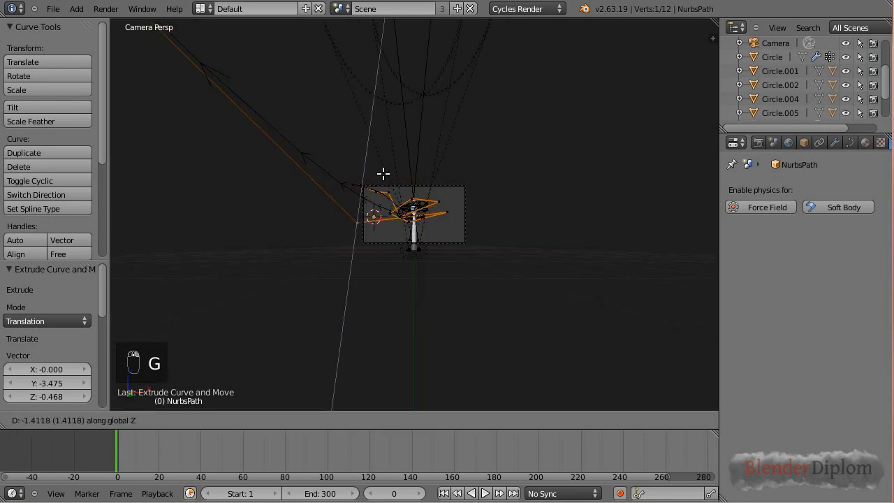
{"action": "left_click", "coordinate": [369, 187]}
In side view, shift the path's end point along Y and lower it about 0.8 along Z.
{"action": "key", "text": "KP_3"}
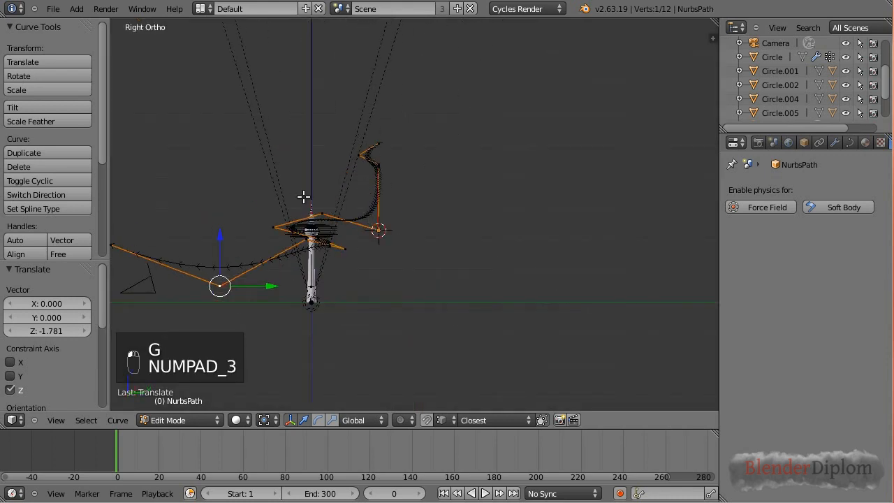
{"action": "key", "text": "g"}
{"action": "key", "text": "y"}
{"action": "left_click", "coordinate": [271, 236]}
{"action": "key", "text": "g"}
{"action": "key", "text": "z"}
{"action": "left_click", "coordinate": [269, 247]}
{"action": "key", "text": "KP_0"}
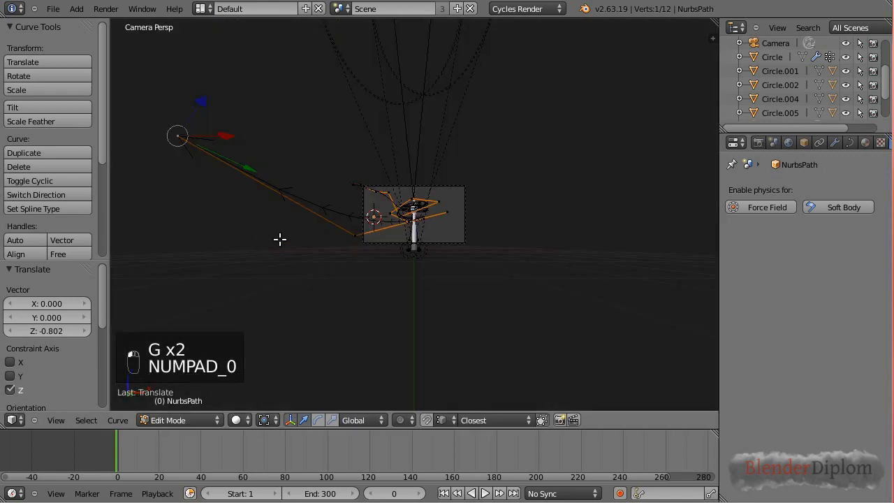
In camera view, shift the path's end point about 0.92 and its second-last control point about 0.94 along X.
{"action": "scroll", "coordinate": [355, 189], "scroll_direction": "up", "scroll_amount": 4}
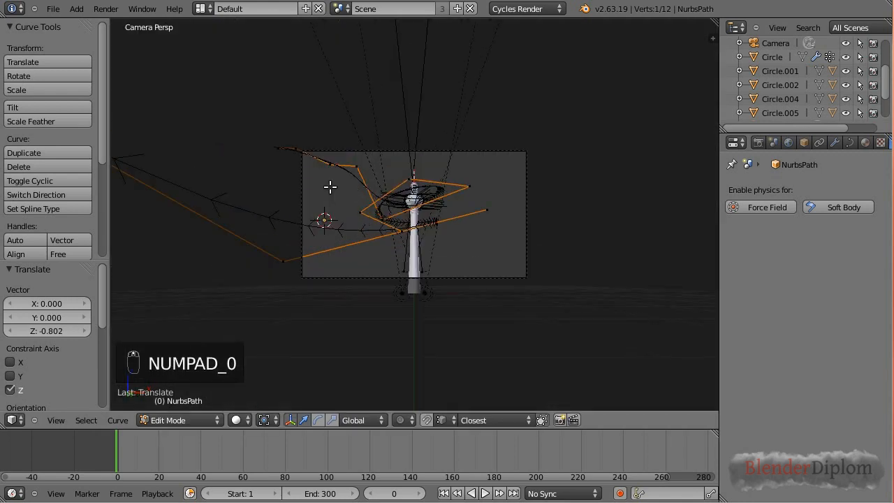
{"action": "key", "text": "g"}
{"action": "key", "text": "x"}
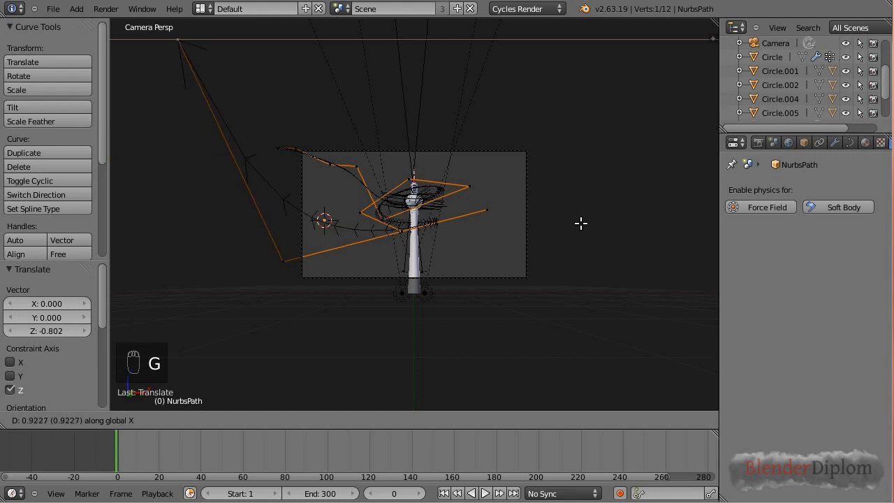
{"action": "left_click", "coordinate": [580, 223]}
{"action": "key", "text": "g"}
{"action": "key", "text": "x"}
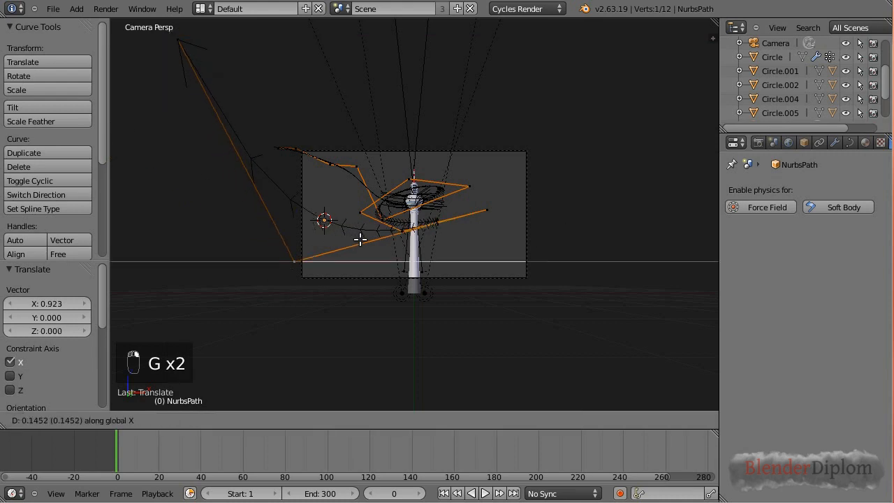
{"action": "left_click", "coordinate": [269, 146]}
Lower the path's end point about 0.386 along Z.
{"action": "scroll", "coordinate": [269, 145], "scroll_direction": "down", "scroll_amount": 2}
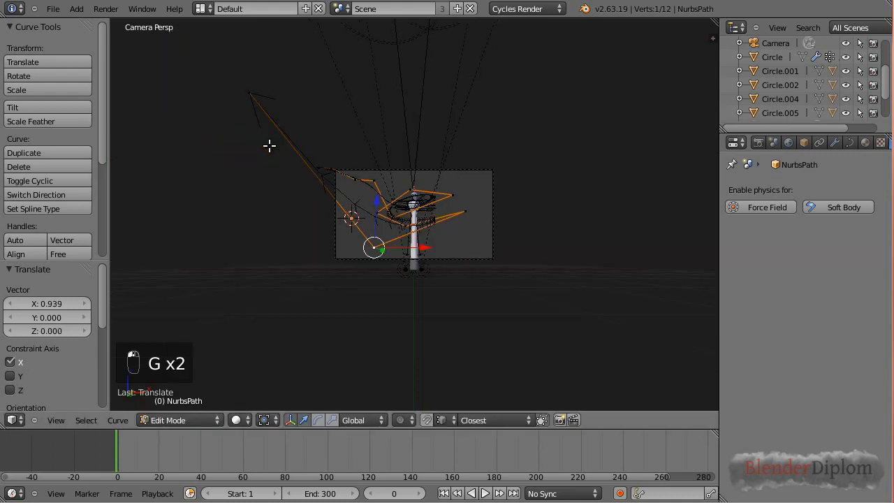
{"action": "scroll", "coordinate": [269, 145], "scroll_direction": "down", "scroll_amount": 2}
{"action": "right_click", "coordinate": [316, 138]}
{"action": "key", "text": "g"}
{"action": "key", "text": "z"}
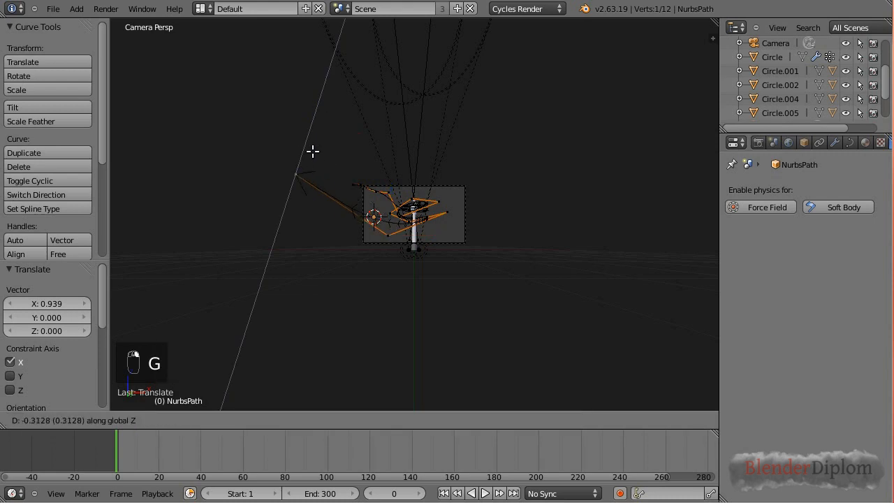
{"action": "left_click", "coordinate": [322, 182]}
Move the path's third-last control point, the outermost one beside the tower, about 0.259 along X.
{"action": "scroll", "coordinate": [322, 182], "scroll_direction": "up", "scroll_amount": 4}
{"action": "scroll", "coordinate": [295, 240], "scroll_direction": "down", "scroll_amount": 2}
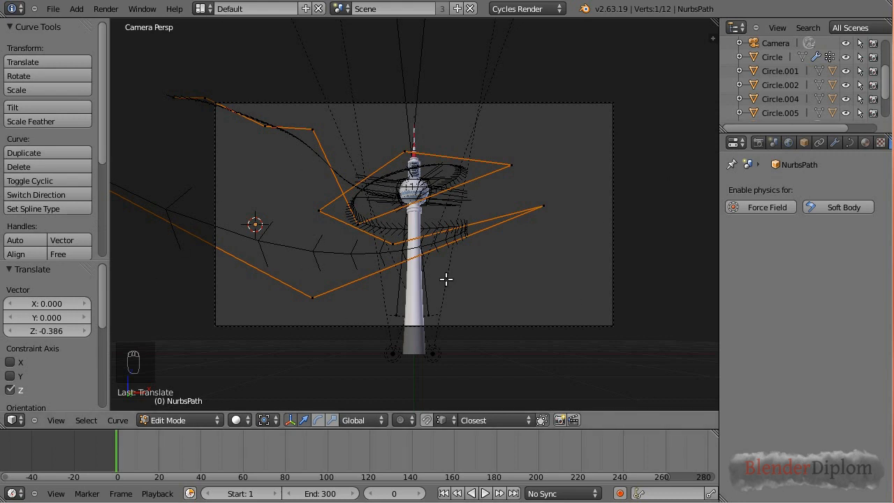
{"action": "scroll", "coordinate": [479, 212], "scroll_direction": "up", "scroll_amount": 1}
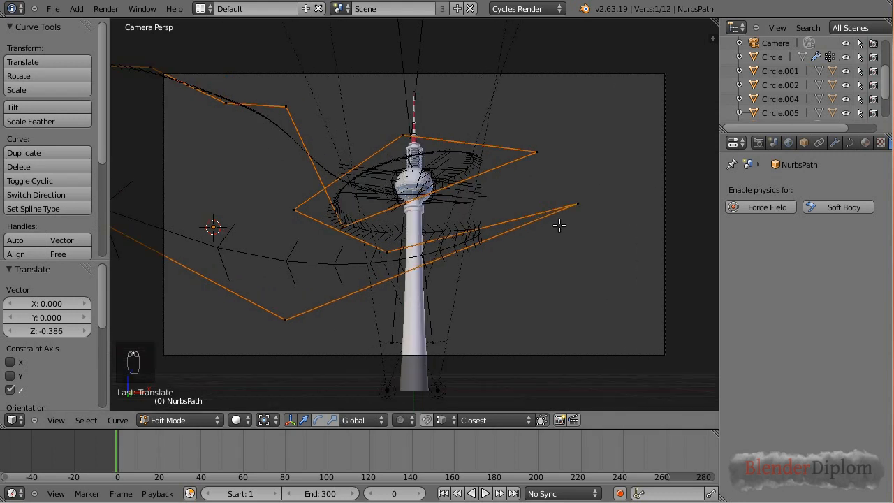
{"action": "right_click", "coordinate": [585, 199]}
{"action": "key", "text": "g"}
{"action": "key", "text": "x"}
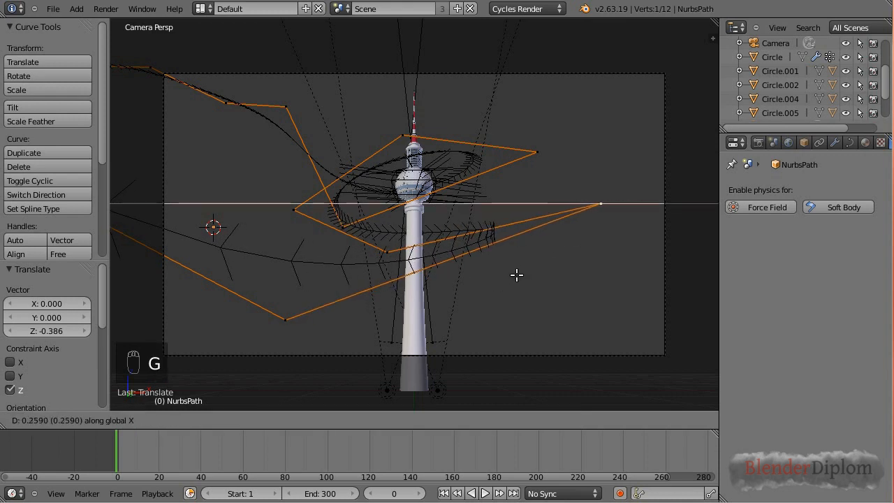
{"action": "left_click", "coordinate": [517, 274]}
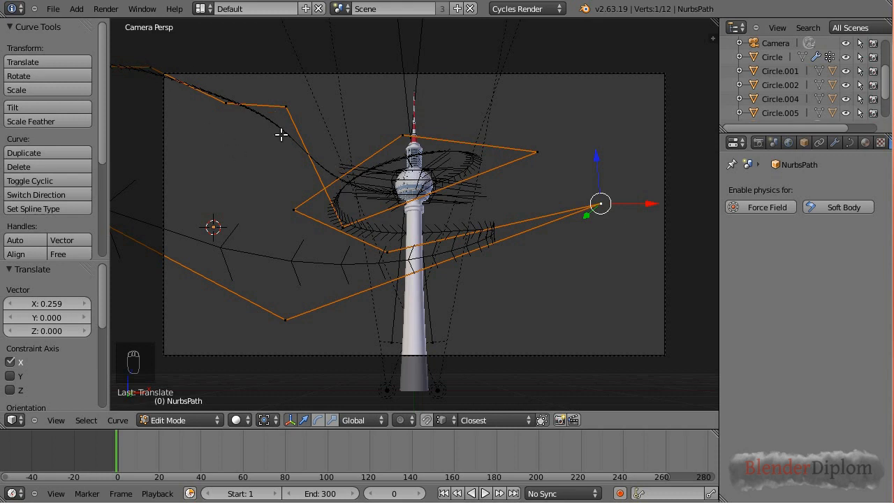
In top view, snap the 3D cursor to the path's start point.
{"action": "key", "text": "Tab"}
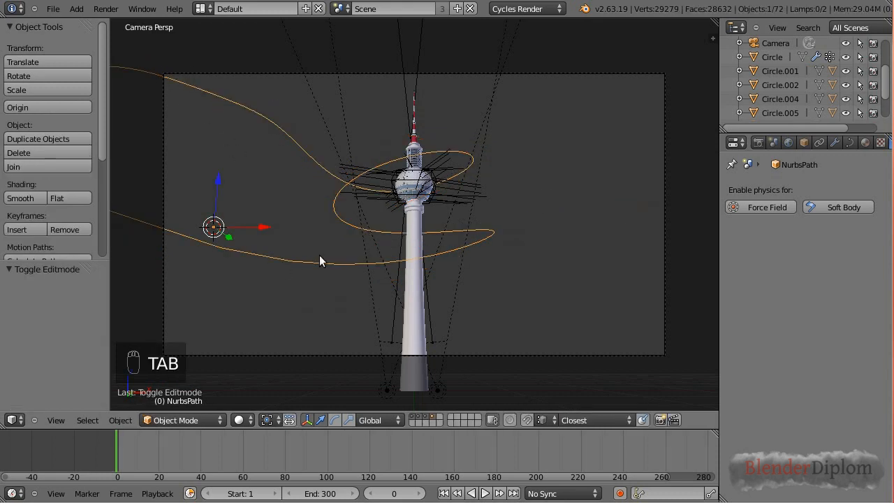
{"action": "key", "text": "KP_7"}
{"action": "key", "text": "Tab"}
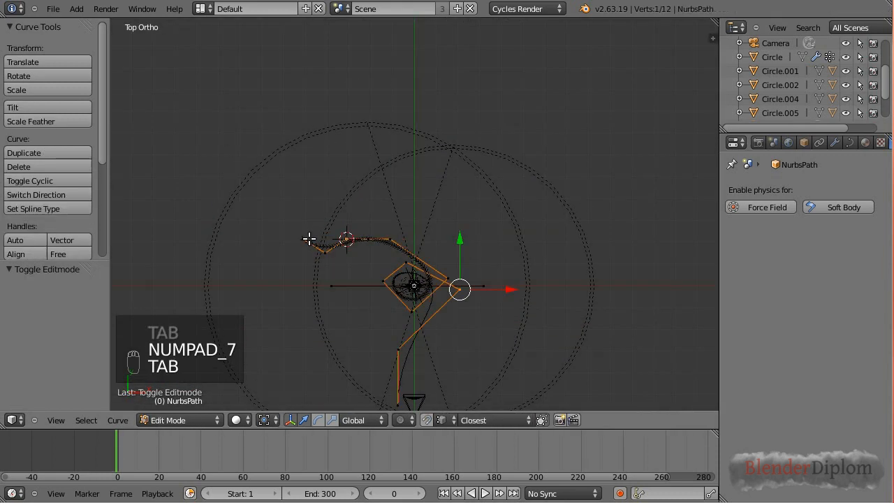
{"action": "right_click", "coordinate": [303, 239]}
{"action": "key", "text": "shift+s"}
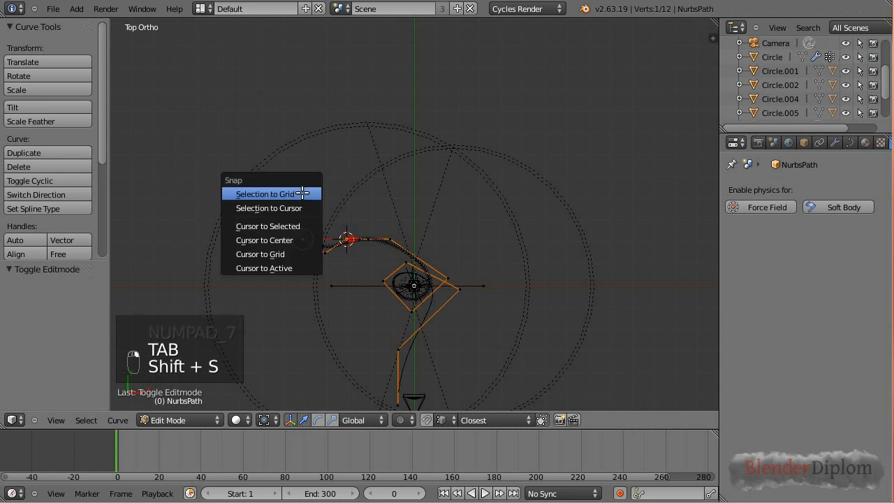
{"action": "left_click", "coordinate": [287, 226]}
Add an icosphere in Object Mode at the path's start and scale it down to about 0.122.
{"action": "scroll", "coordinate": [298, 231], "scroll_direction": "up", "scroll_amount": 4}
{"action": "middle_click_drag", "start_coordinate": [264, 262], "coordinate": [399, 188], "text": "shift"}
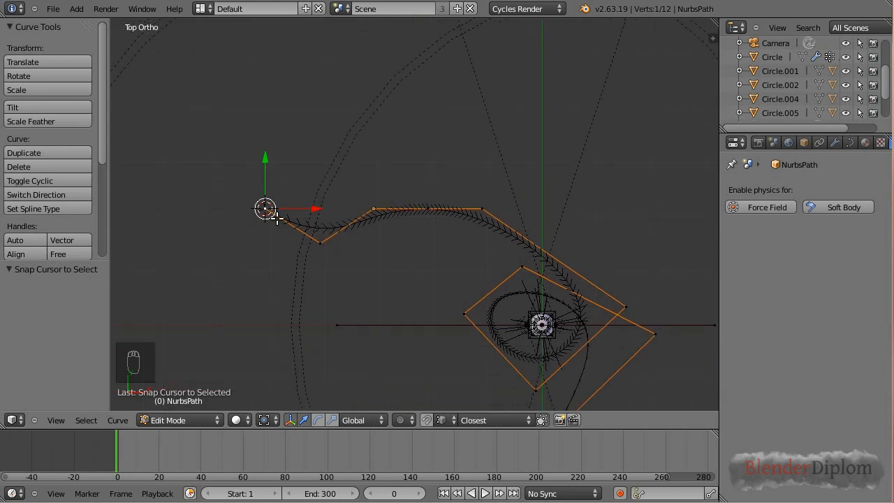
{"action": "key", "text": "shift+a"}
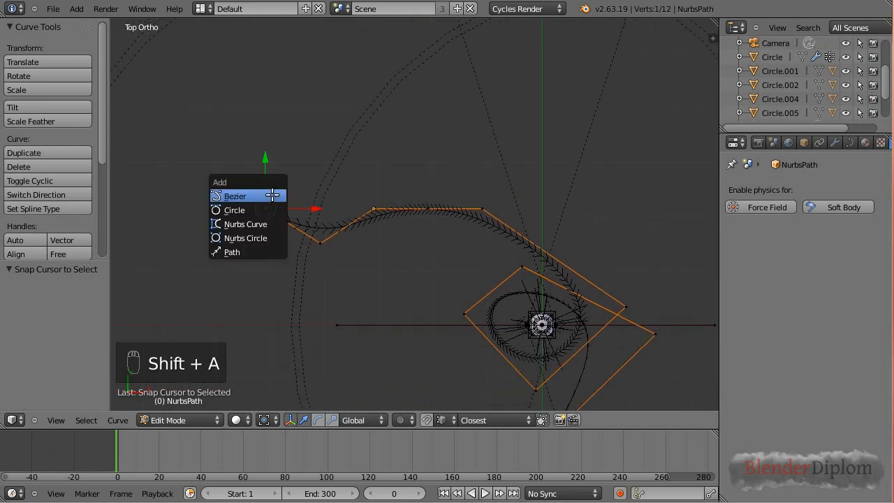
{"action": "key", "text": "Tab"}
{"action": "key", "text": "shift+a"}
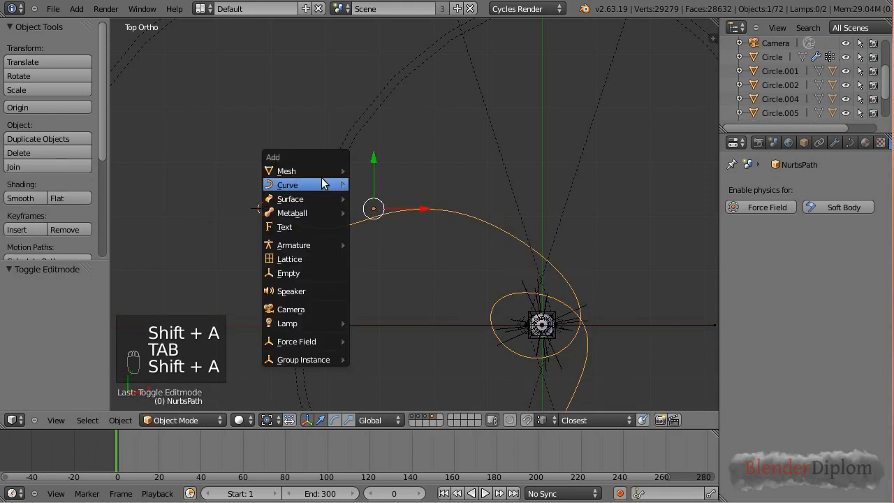
{"action": "mouse_move", "coordinate": [328, 171]}
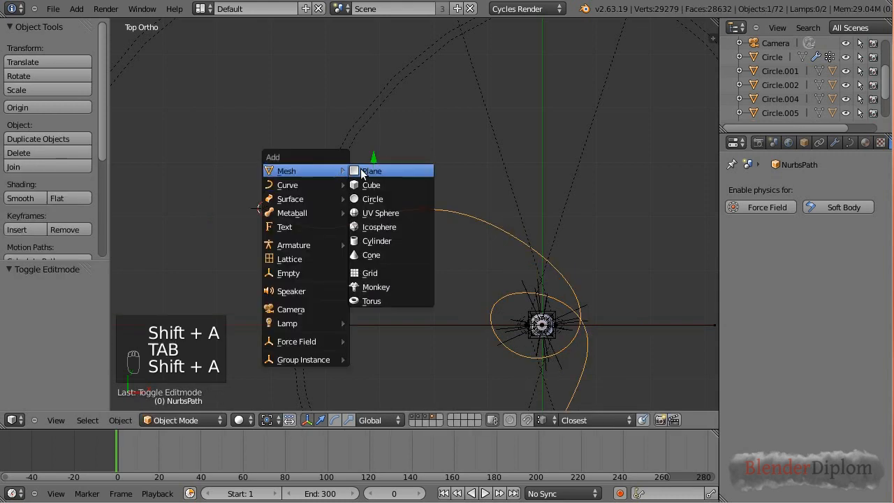
{"action": "left_click", "coordinate": [395, 229]}
{"action": "key", "text": "s"}
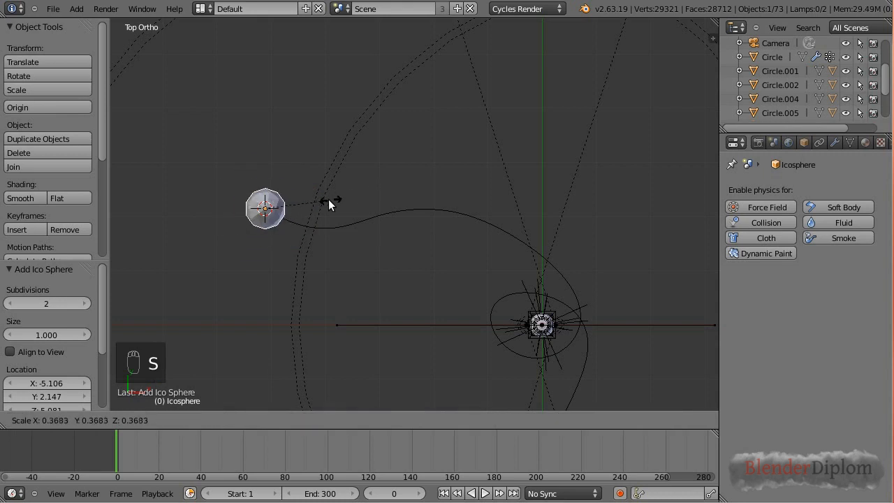
{"action": "left_click", "coordinate": [290, 215]}
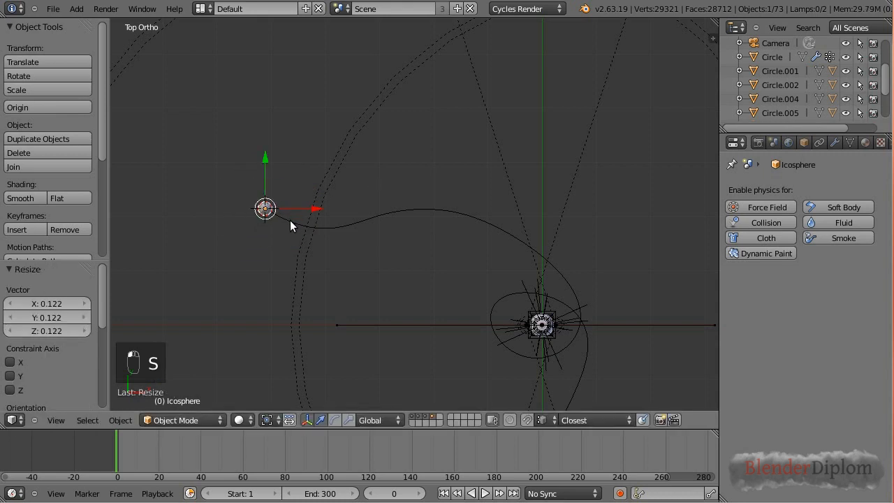
Parent the icosphere to the path with Follow Path and scrub the timeline to frame 94.
{"action": "right_click", "coordinate": [293, 222], "text": "shift"}
{"action": "key", "text": "ctrl+p"}
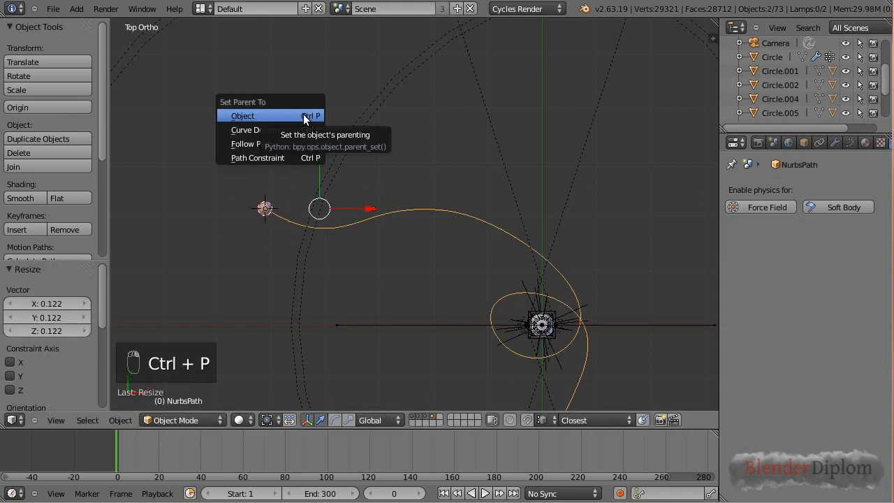
{"action": "left_click", "coordinate": [283, 143]}
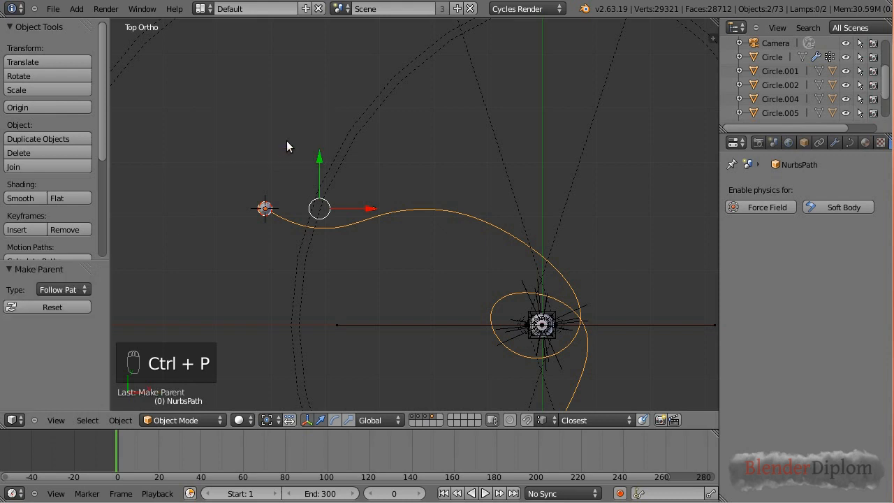
{"action": "left_click_drag", "start_coordinate": [123, 462], "coordinate": [320, 463]}
{"action": "key", "text": "Home"}
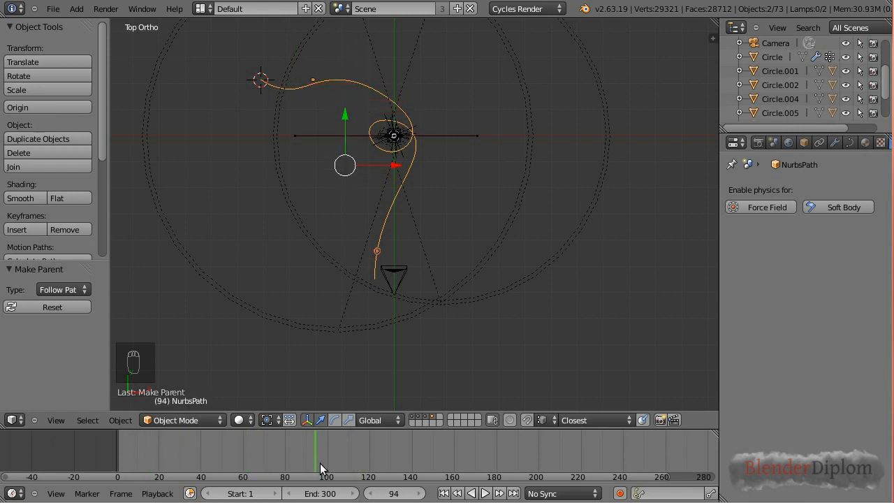
Set the path animation length of the NurbsPath to 200 frames and return the timeline to frame 0.
{"action": "left_click", "coordinate": [850, 143]}
{"action": "scroll", "coordinate": [830, 296], "scroll_direction": "down", "scroll_amount": 5}
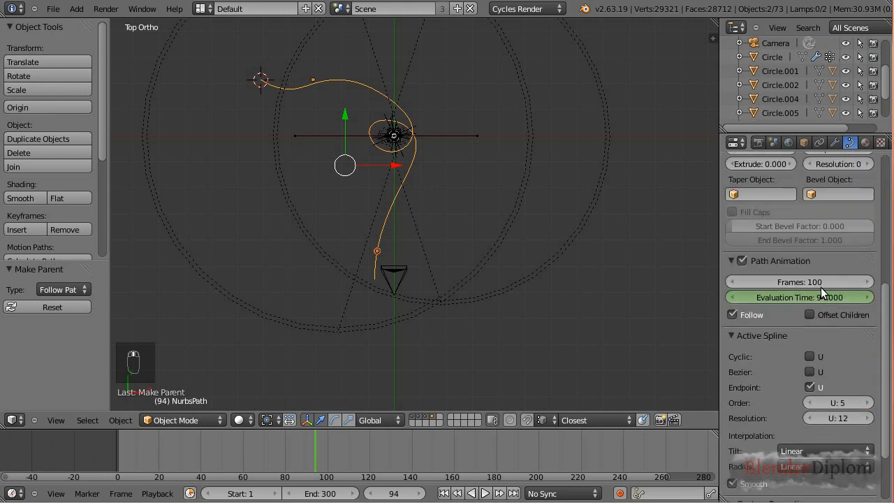
{"action": "left_click", "coordinate": [810, 283]}
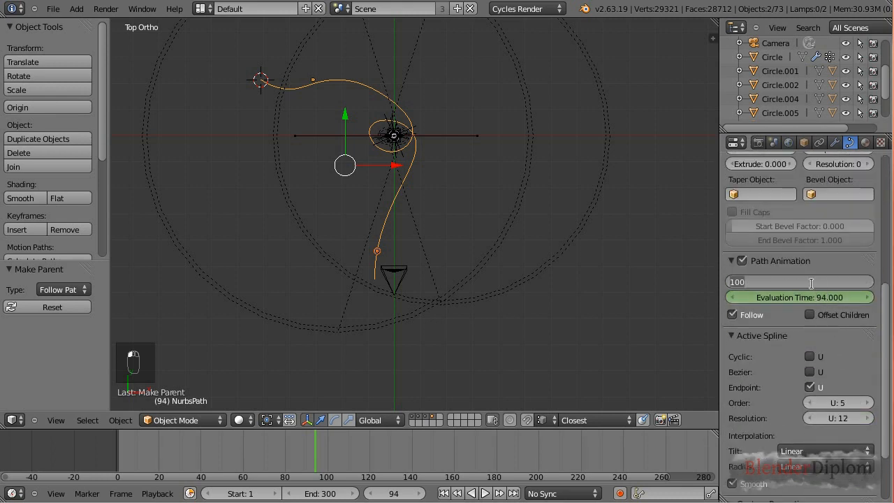
{"action": "type", "text": "200"}
{"action": "key", "text": "Return"}
{"action": "left_click", "coordinate": [193, 441]}
{"action": "left_click_drag", "start_coordinate": [190, 442], "coordinate": [116, 454]}
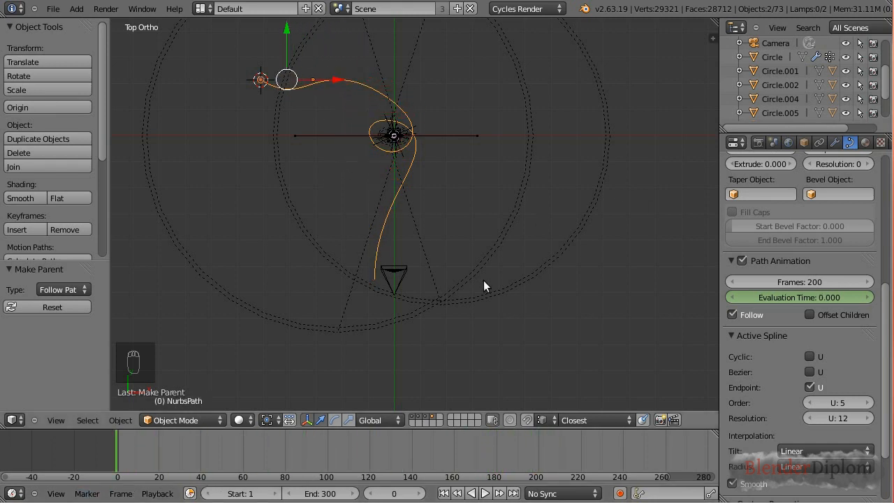
From the camera view, add a particle system to the icosphere and name it Trail.ParticleSystem.
{"action": "key", "text": "KP_0"}
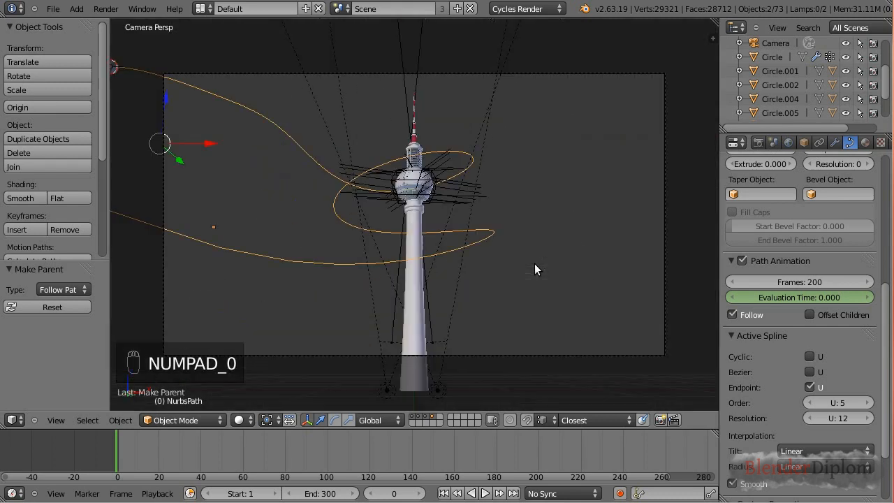
{"action": "scroll", "coordinate": [249, 202], "scroll_direction": "down", "scroll_amount": 3}
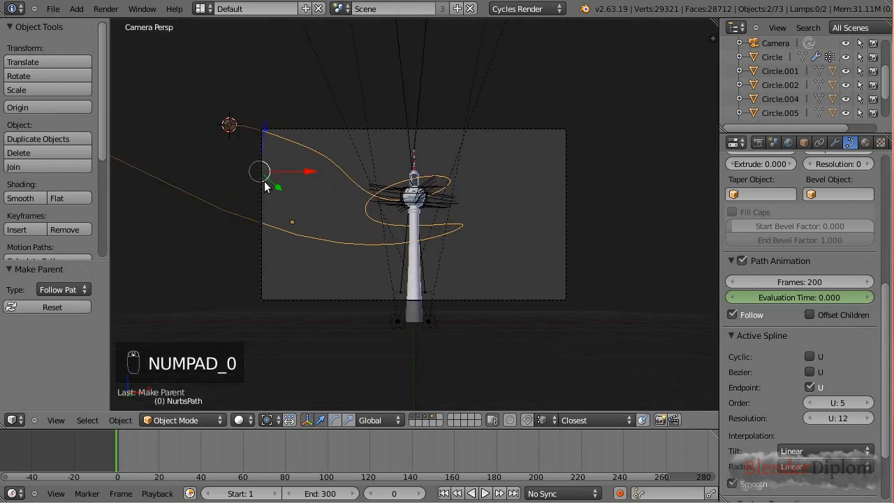
{"action": "right_click", "coordinate": [228, 125]}
{"action": "scroll", "coordinate": [872, 257], "scroll_direction": "up", "scroll_amount": 3}
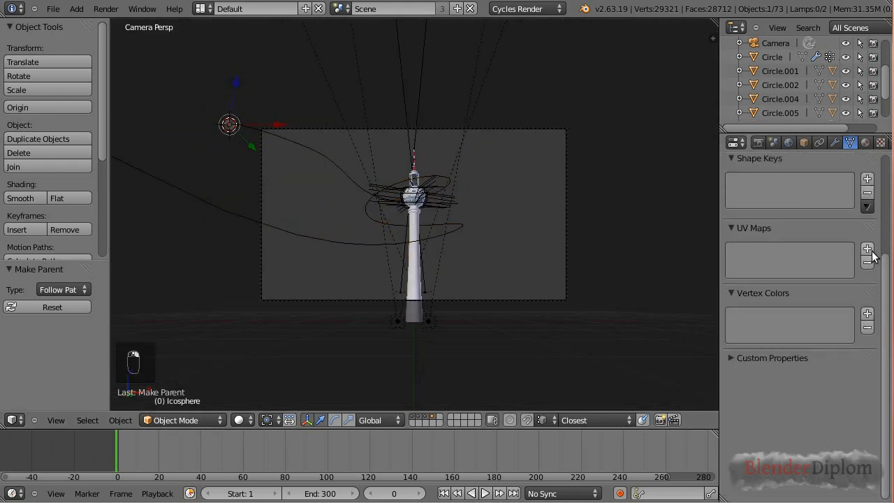
{"action": "scroll", "coordinate": [872, 257], "scroll_direction": "up", "scroll_amount": 4}
{"action": "scroll", "coordinate": [862, 141], "scroll_direction": "down", "scroll_amount": 2}
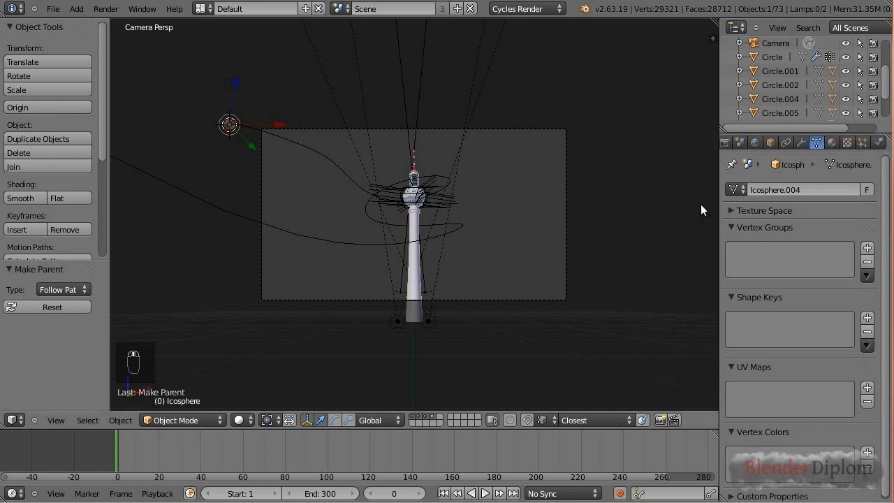
{"action": "left_click", "coordinate": [862, 142]}
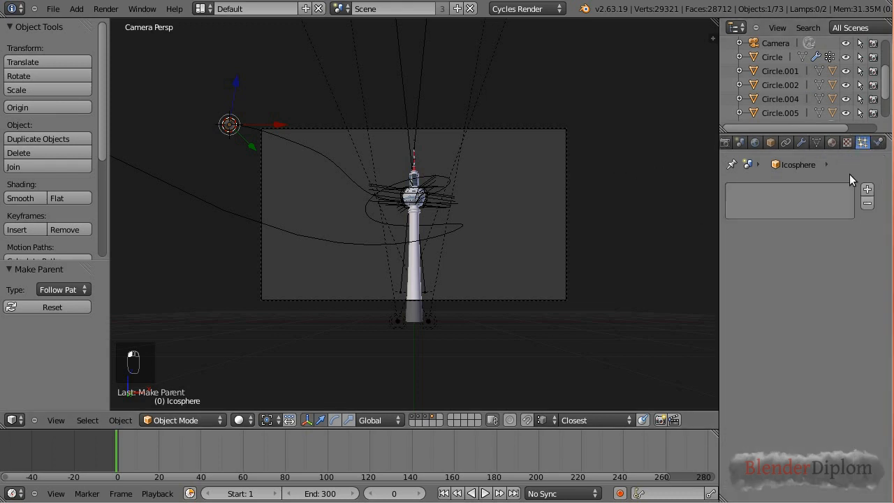
{"action": "left_click", "coordinate": [867, 189]}
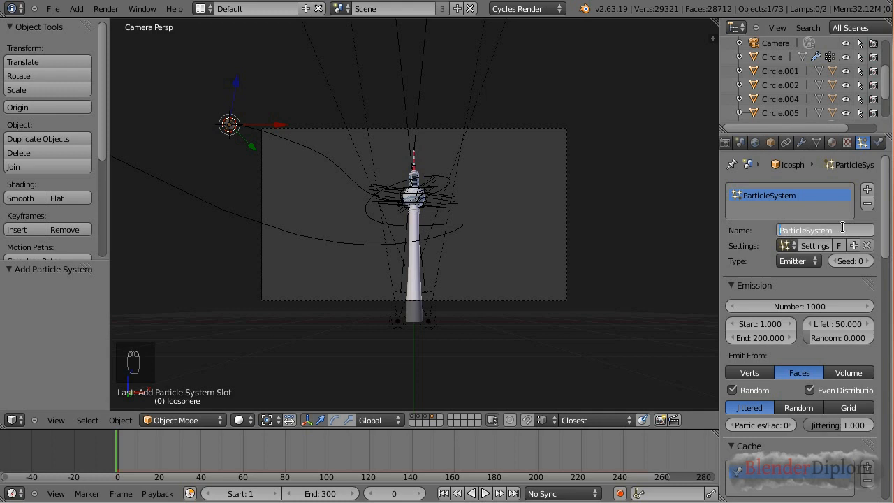
{"action": "type", "text": "Trail."}
{"action": "key", "text": "Return"}
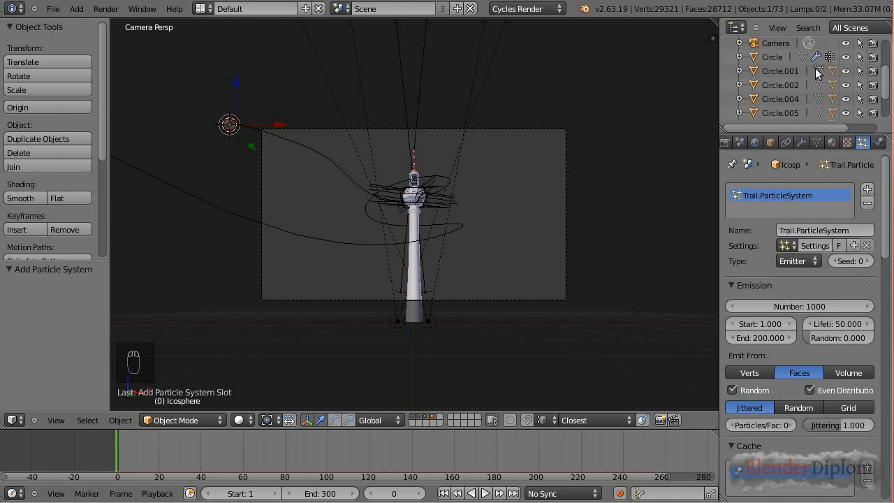
Rename the path object NurbsPath as Path.Particles.NurbsPath.
{"action": "scroll", "coordinate": [809, 98], "scroll_direction": "down", "scroll_amount": 2}
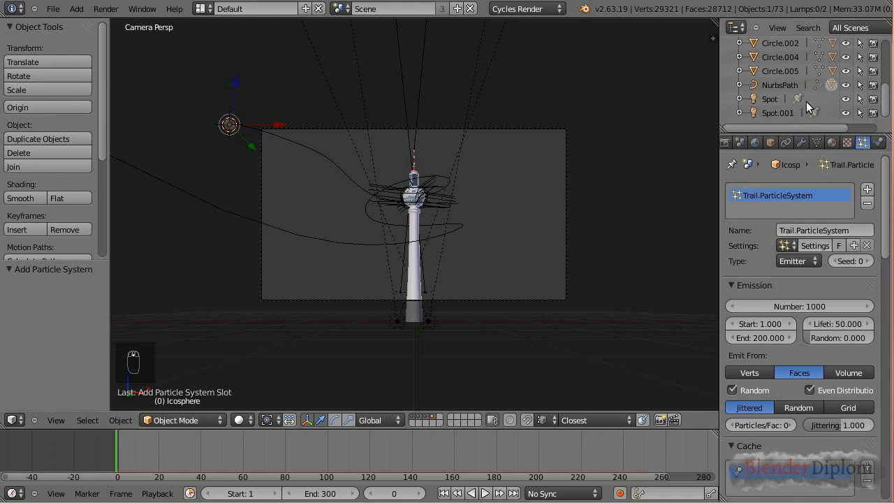
{"action": "scroll", "coordinate": [806, 101], "scroll_direction": "up", "scroll_amount": 2}
{"action": "left_click", "coordinate": [769, 109]}
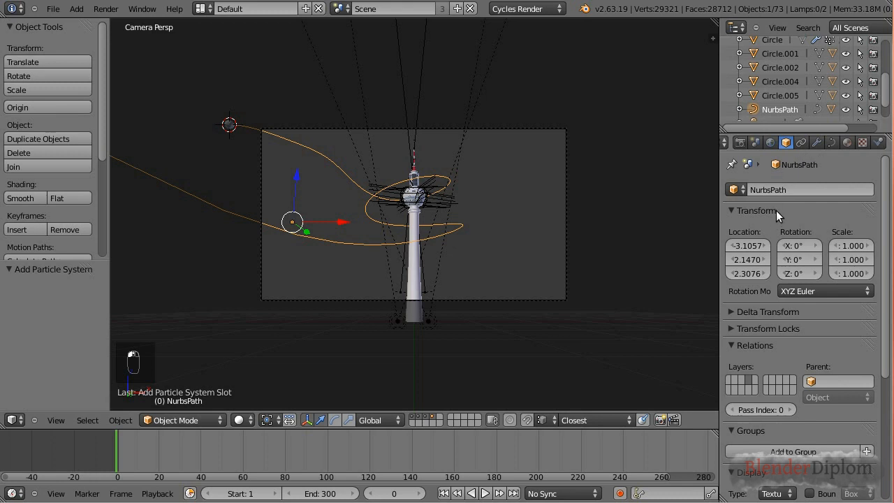
{"action": "left_click", "coordinate": [806, 186]}
{"action": "type", "text": "Path.Particles."}
{"action": "key", "text": "Return"}
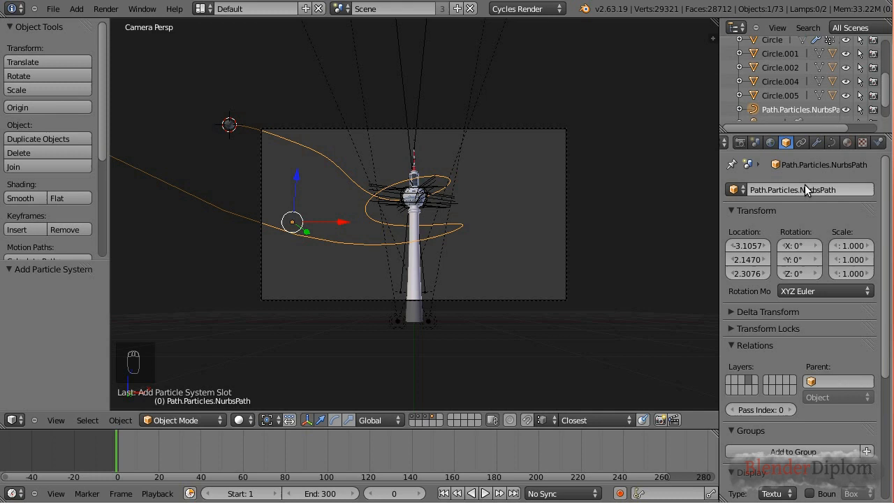
Rename the icosphere parented to the path as Emitter.Icosphere.
{"action": "left_click", "coordinate": [739, 109]}
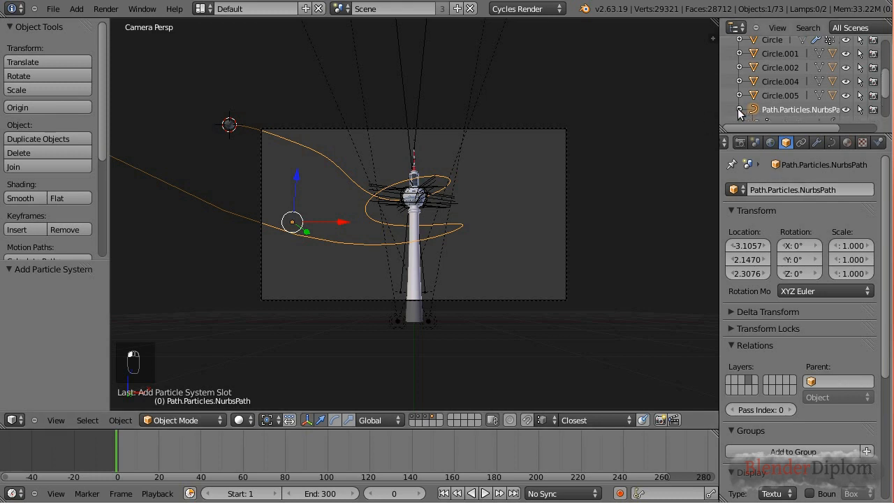
{"action": "scroll", "coordinate": [768, 95], "scroll_direction": "down", "scroll_amount": 2}
{"action": "left_click", "coordinate": [793, 84]}
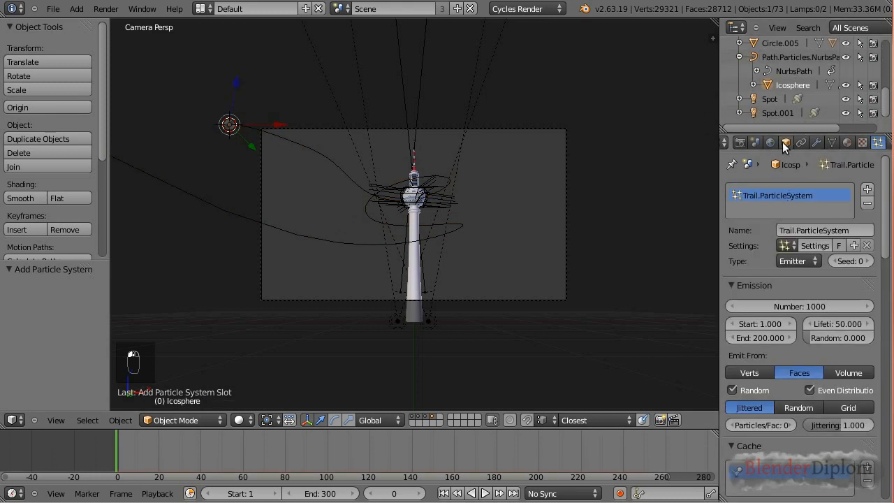
{"action": "left_click", "coordinate": [785, 143]}
{"action": "left_click", "coordinate": [756, 189]}
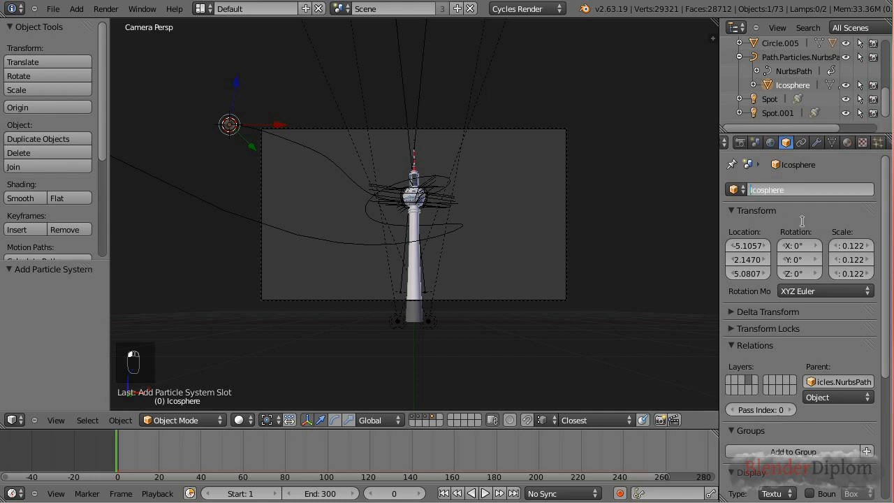
{"action": "type", "text": "Emitter."}
{"action": "key", "text": "Return"}
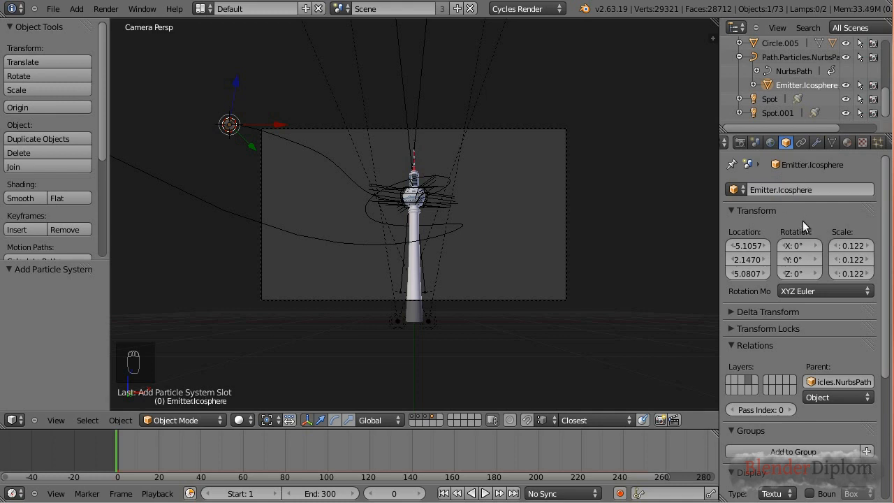
Set the trail particle system's emission number to 50000 and the particle lifetime to 100.
{"action": "left_click", "coordinate": [879, 144]}
{"action": "scroll", "coordinate": [841, 272], "scroll_direction": "down", "scroll_amount": 2}
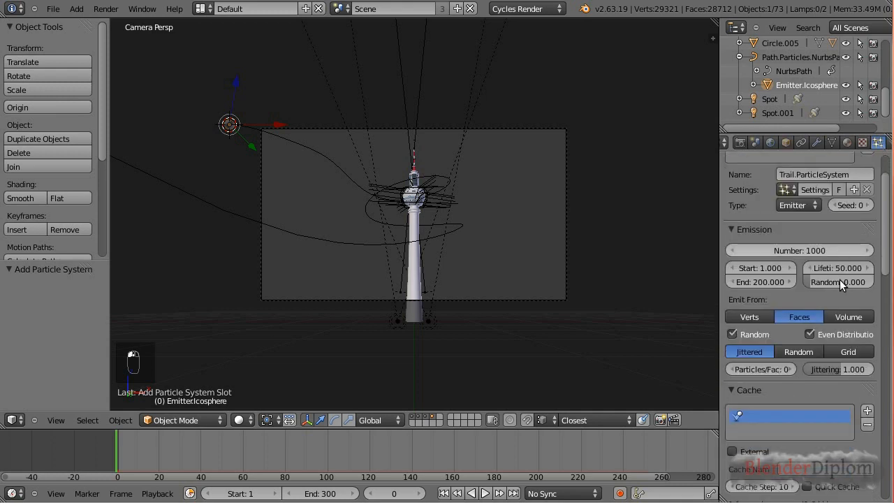
{"action": "left_click", "coordinate": [812, 251]}
{"action": "type", "text": "50"}
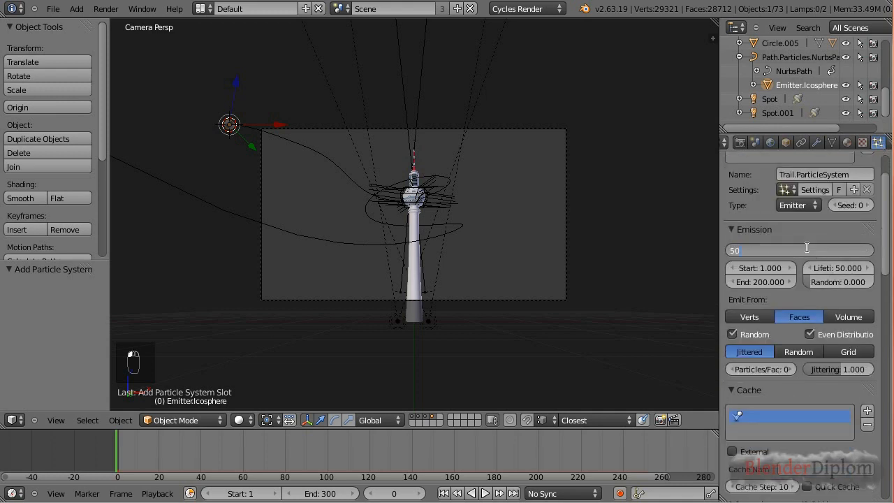
{"action": "type", "text": "000"}
{"action": "key", "text": "Return"}
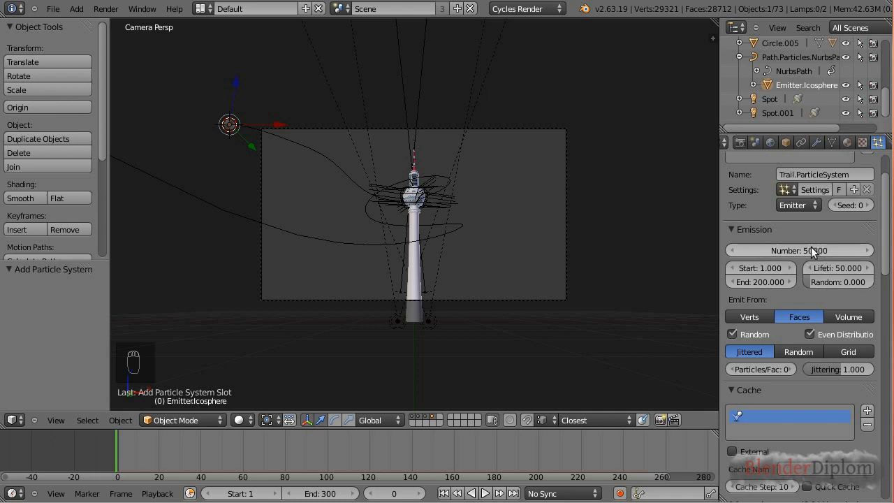
{"action": "left_click", "coordinate": [804, 271]}
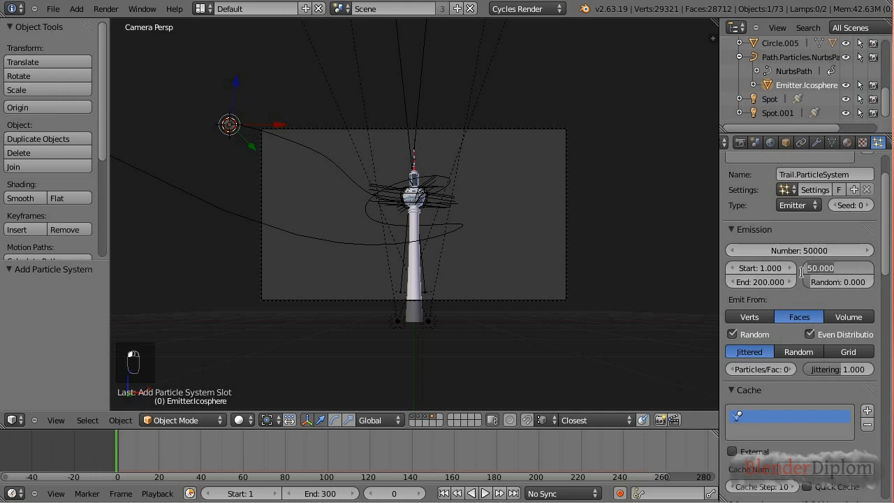
{"action": "type", "text": "100"}
{"action": "key", "text": "Return"}
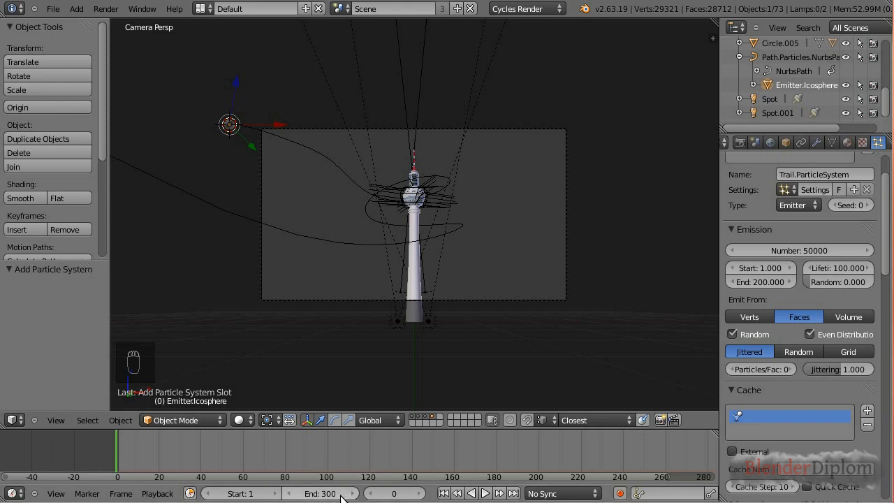
Set the particles' random lifetime to 0.122 and emit them from the icosphere's volume.
{"action": "mouse_move", "coordinate": [813, 281]}
{"action": "left_mouse_down"}
{"action": "mouse_move", "coordinate": [831, 281]}
{"action": "mouse_move", "coordinate": [818, 280]}
{"action": "left_mouse_up"}
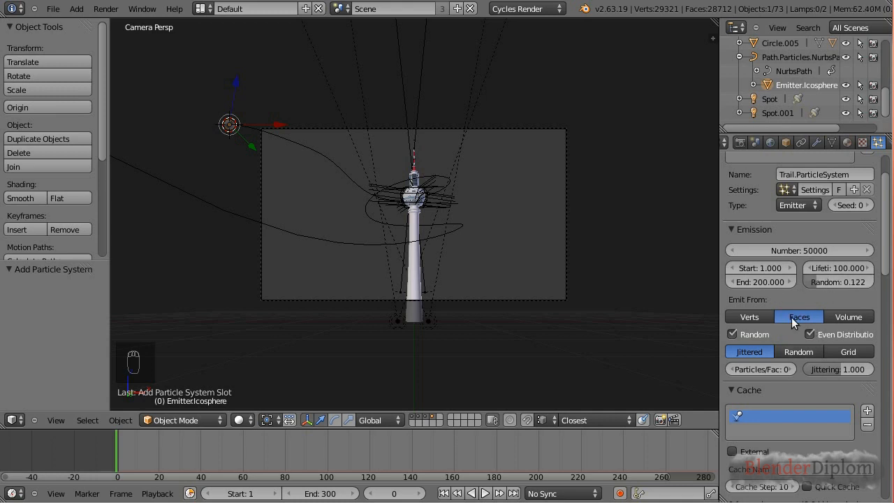
{"action": "scroll", "coordinate": [791, 317], "scroll_direction": "down", "scroll_amount": 4}
{"action": "scroll", "coordinate": [795, 319], "scroll_direction": "up", "scroll_amount": 1}
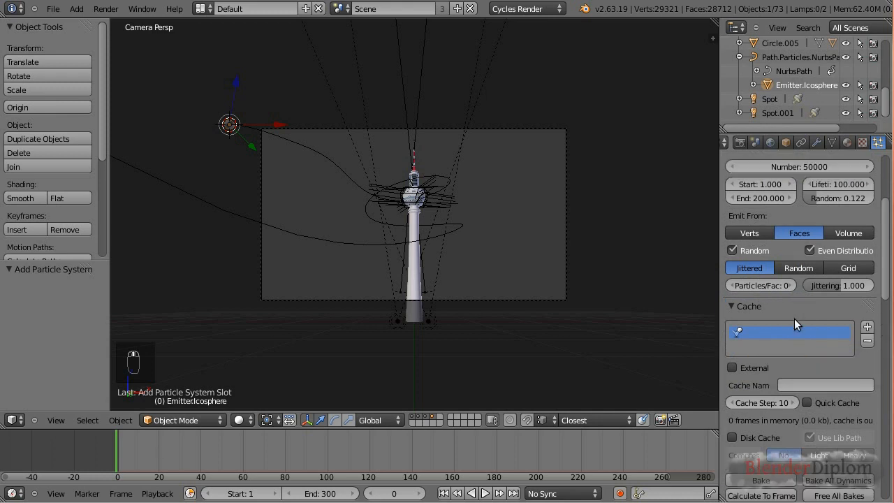
{"action": "left_click", "coordinate": [846, 234]}
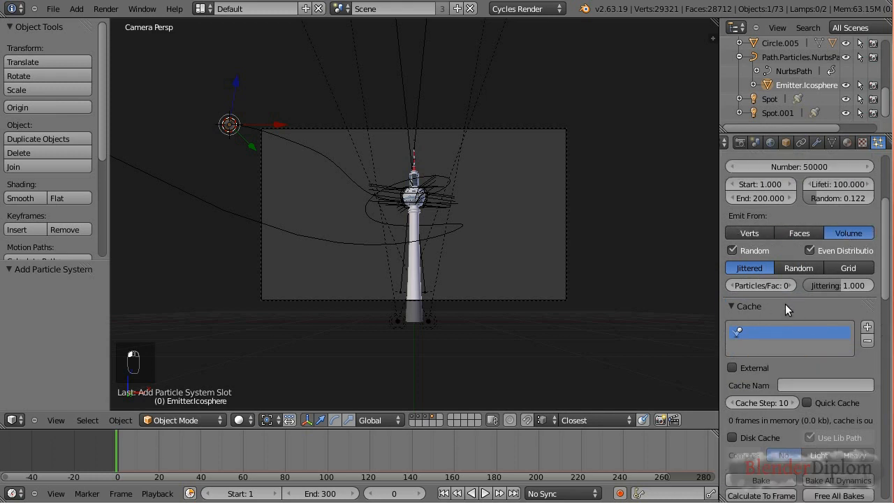
Set the particle cache step to 1 and enable the disk cache with light compression.
{"action": "scroll", "coordinate": [785, 303], "scroll_direction": "down", "scroll_amount": 4}
{"action": "scroll", "coordinate": [780, 301], "scroll_direction": "up", "scroll_amount": 1}
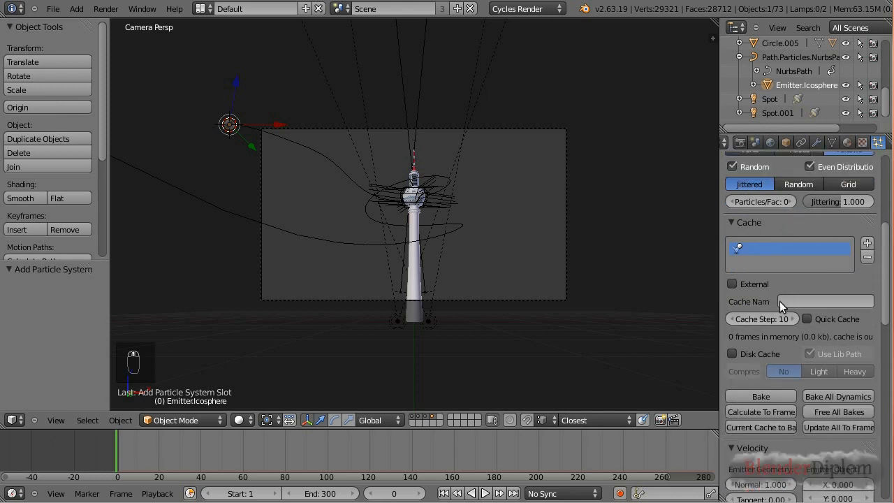
{"action": "left_click", "coordinate": [771, 316]}
{"action": "type", "text": "1"}
{"action": "key", "text": "Return"}
{"action": "left_click", "coordinate": [730, 356]}
{"action": "left_click", "coordinate": [817, 372]}
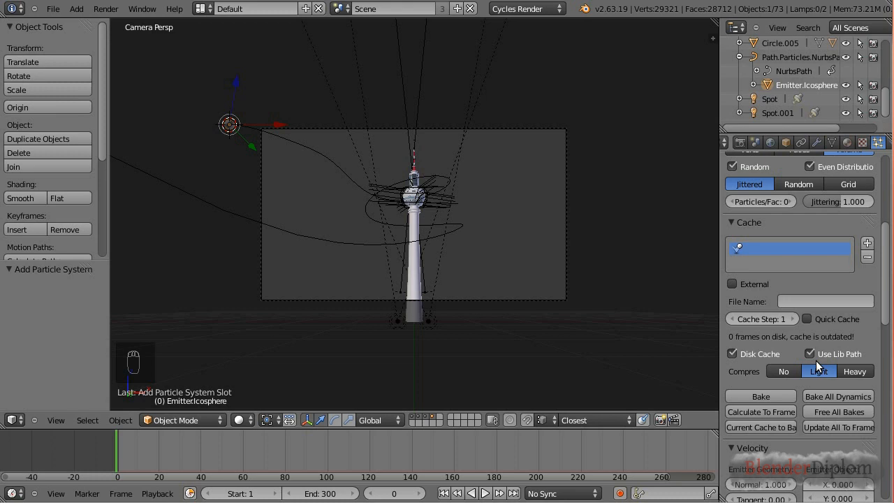
{"action": "left_click", "coordinate": [733, 222]}
Set the particles' normal emission velocity to 0.1, previewing the animation before and after the change.
{"action": "scroll", "coordinate": [755, 266], "scroll_direction": "down", "scroll_amount": 3}
{"action": "scroll", "coordinate": [768, 290], "scroll_direction": "up", "scroll_amount": 2}
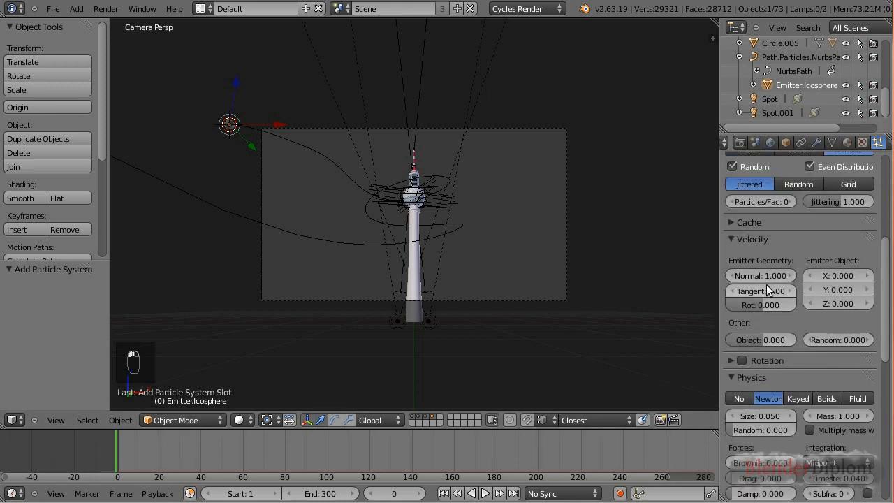
{"action": "key", "text": "alt+a"}
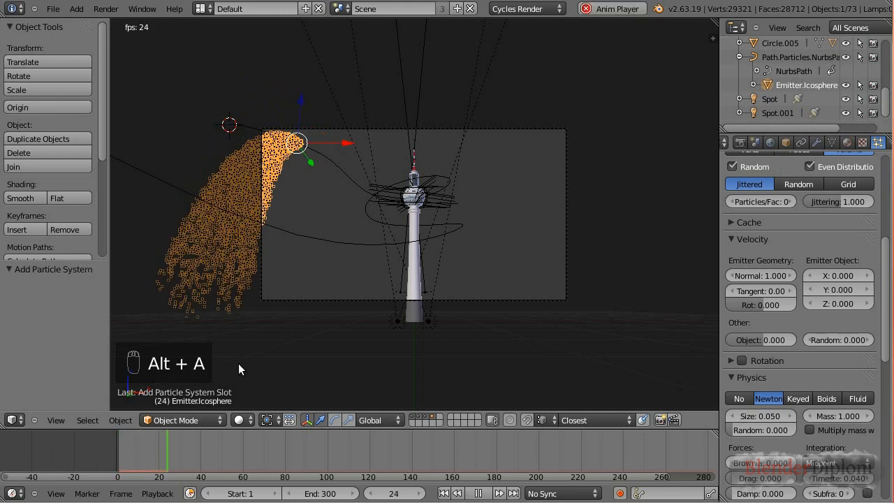
{"action": "key", "text": "alt+a"}
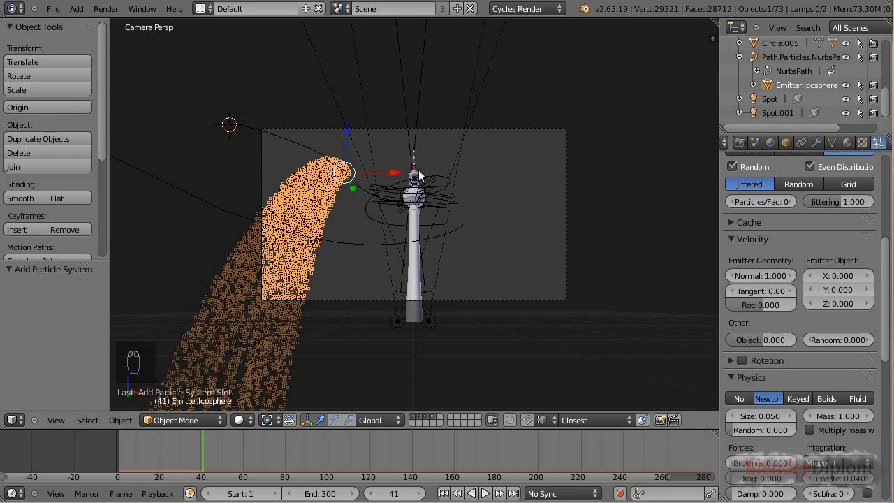
{"action": "left_click", "coordinate": [758, 277]}
{"action": "type", "text": "0.1"}
{"action": "key", "text": "Return"}
{"action": "key", "text": "alt+a"}
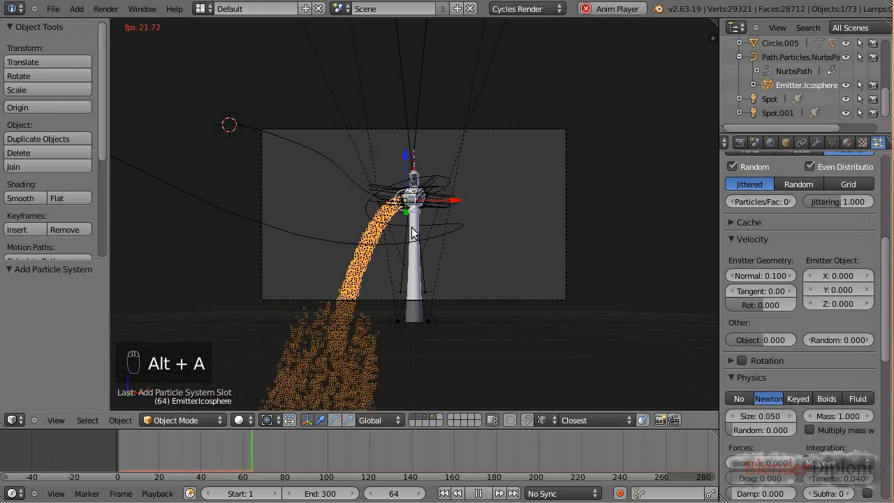
{"action": "key", "text": "alt+a"}
Set the particle system's gravity field weight to 0 and play the animation to check the trail.
{"action": "scroll", "coordinate": [775, 302], "scroll_direction": "down", "scroll_amount": 5}
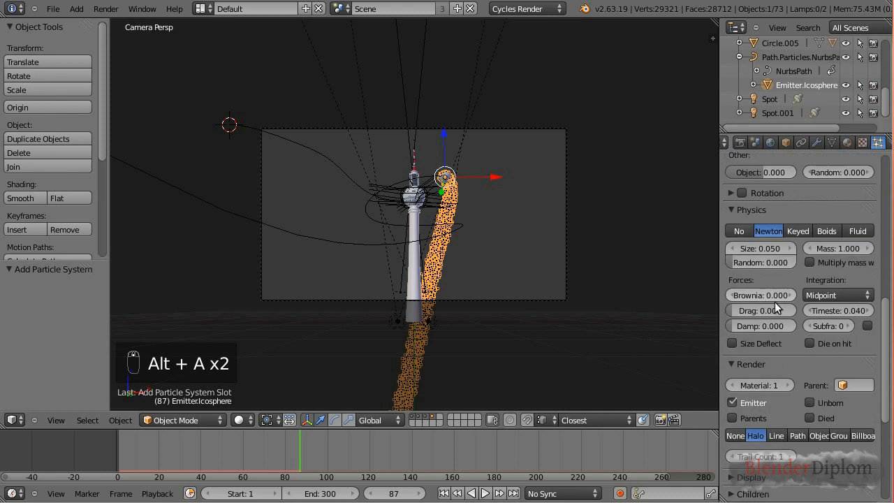
{"action": "scroll", "coordinate": [774, 302], "scroll_direction": "down", "scroll_amount": 6}
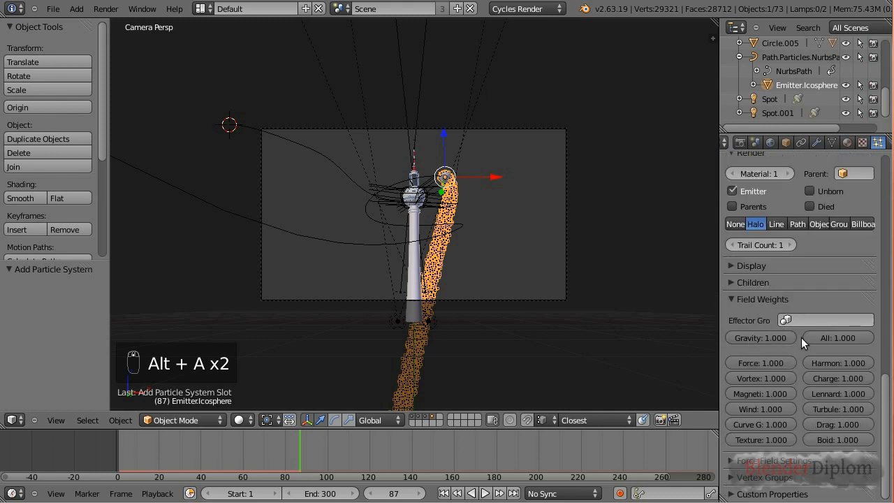
{"action": "left_click_drag", "start_coordinate": [787, 339], "coordinate": [365, 424]}
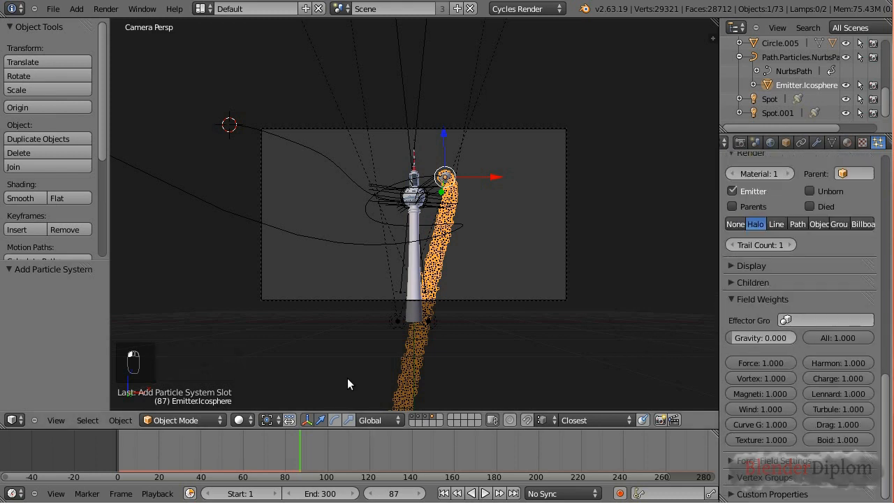
{"action": "key", "text": "alt+a"}
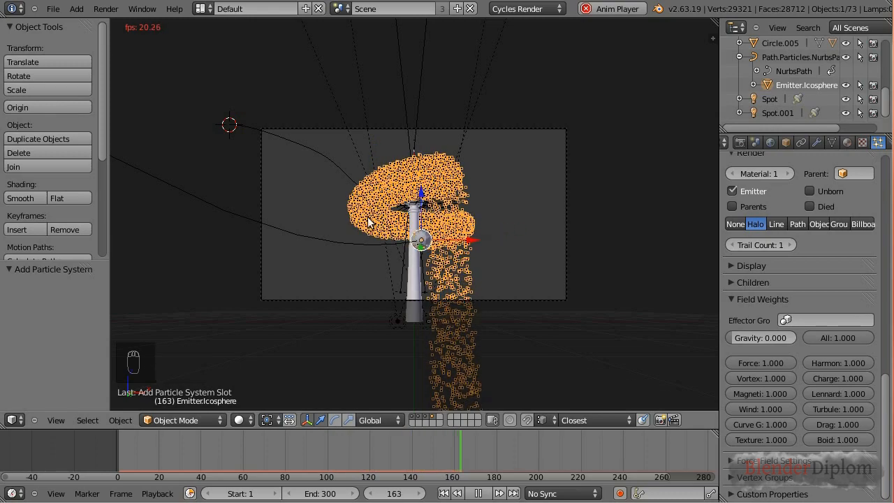
Stop the animation playback and collapse the particle system's Physics and Render settings.
{"action": "key", "text": "alt+a"}
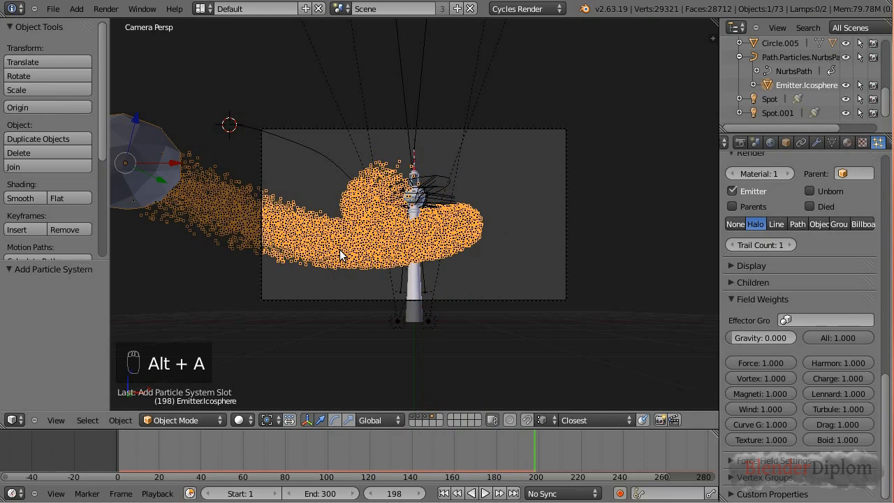
{"action": "scroll", "coordinate": [886, 404], "scroll_direction": "up", "scroll_amount": 8}
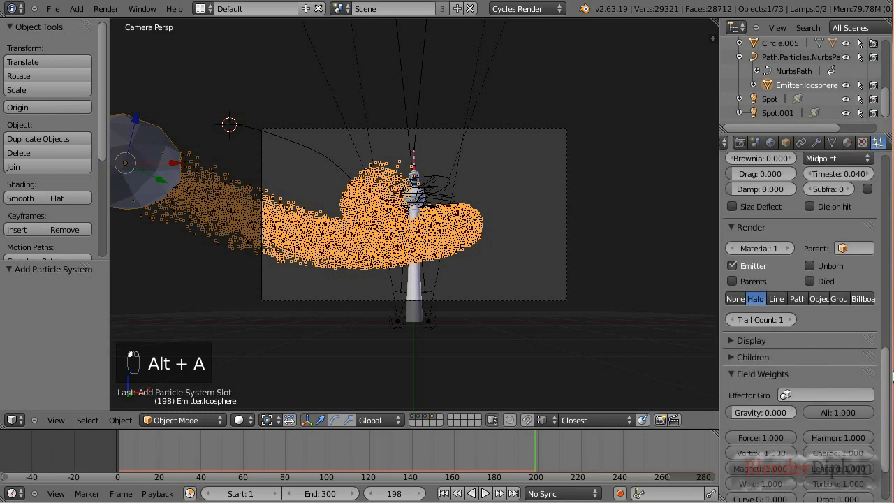
{"action": "left_click", "coordinate": [731, 261]}
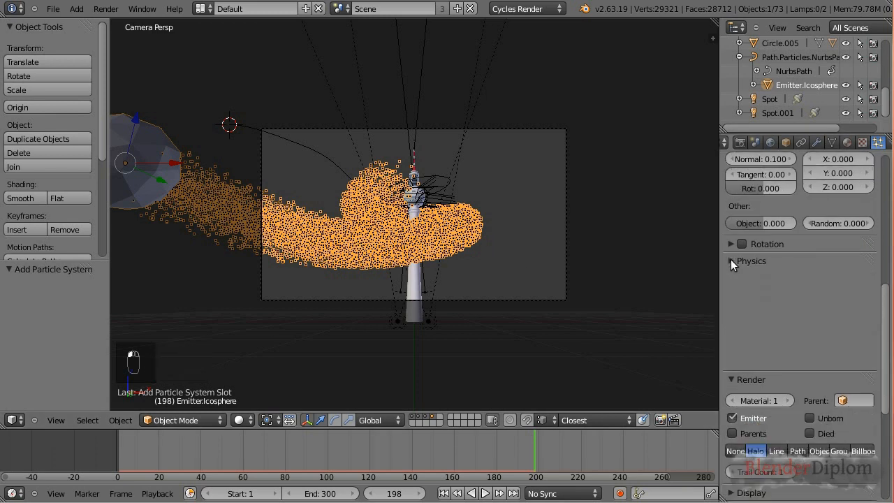
{"action": "left_click", "coordinate": [731, 278]}
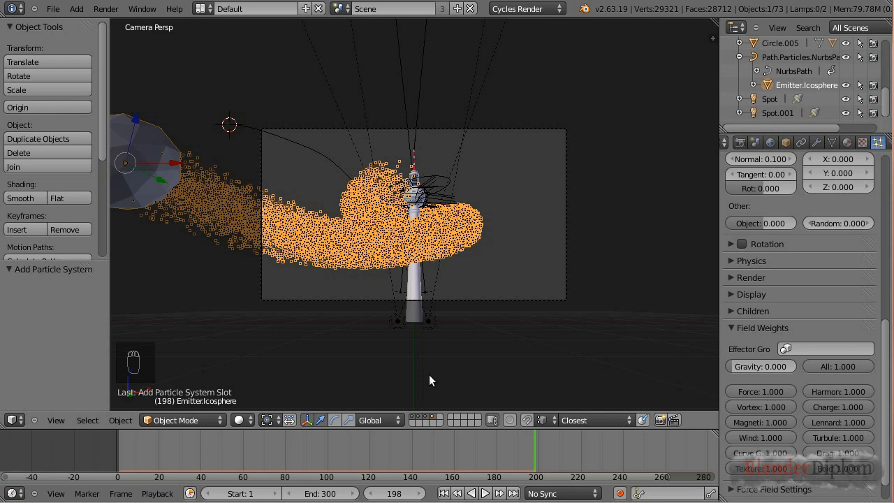
Place the 3D cursor at the base of the TV tower and add a Turbulence force field there.
{"action": "left_click", "coordinate": [414, 336]}
{"action": "key", "text": "shift+a"}
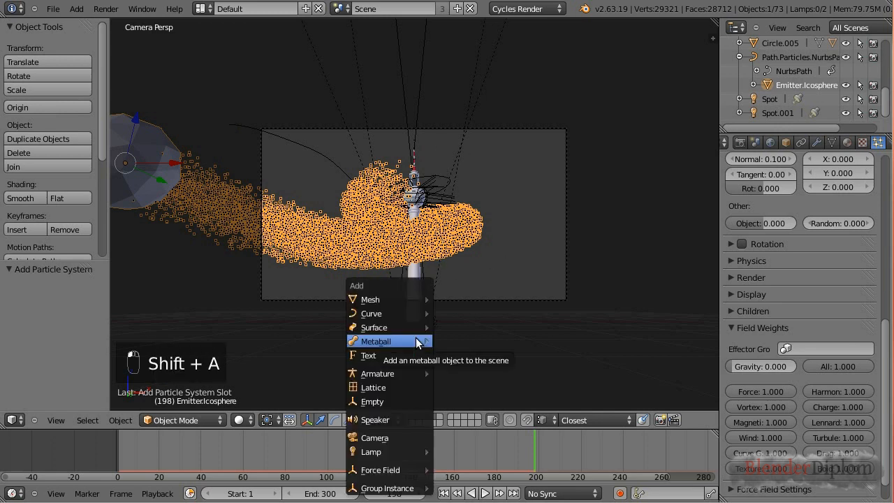
{"action": "mouse_move", "coordinate": [402, 469]}
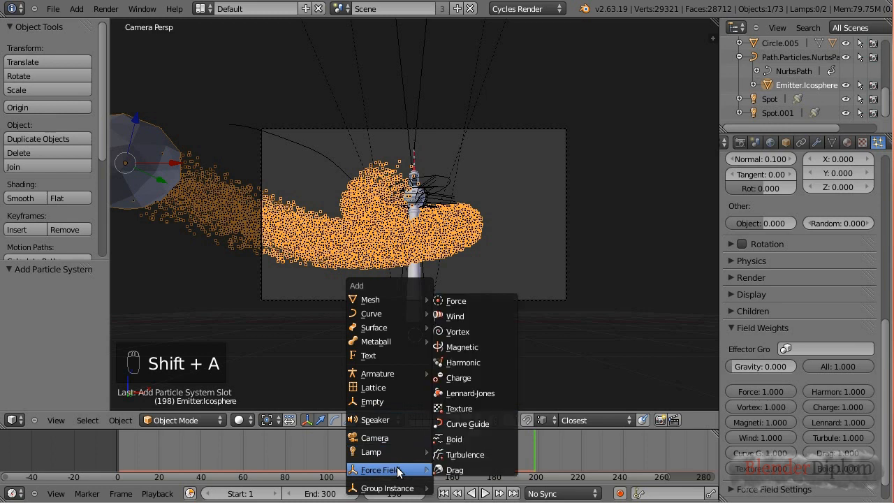
{"action": "left_click", "coordinate": [479, 456]}
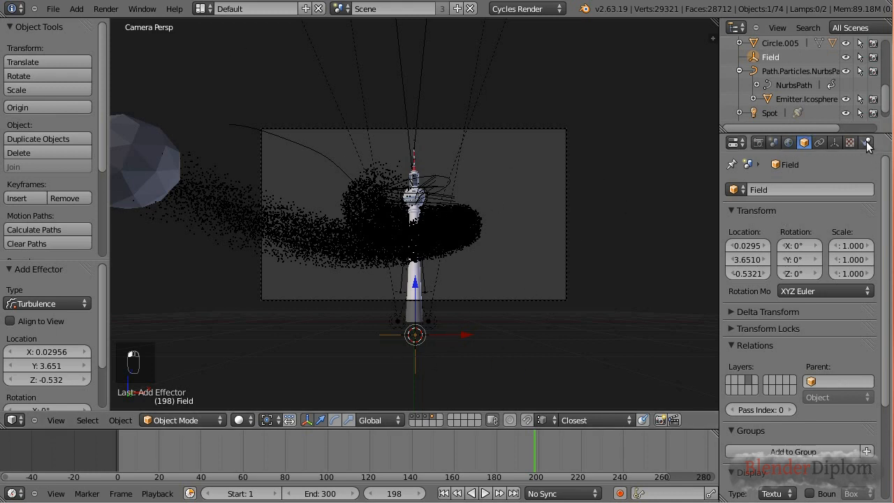
Rename the new force field object to Turbulence.Field.
{"action": "left_click", "coordinate": [867, 144]}
{"action": "left_click", "coordinate": [805, 143]}
{"action": "left_click", "coordinate": [788, 189]}
{"action": "key", "text": "Home"}
{"action": "type", "text": "Turbulence"}
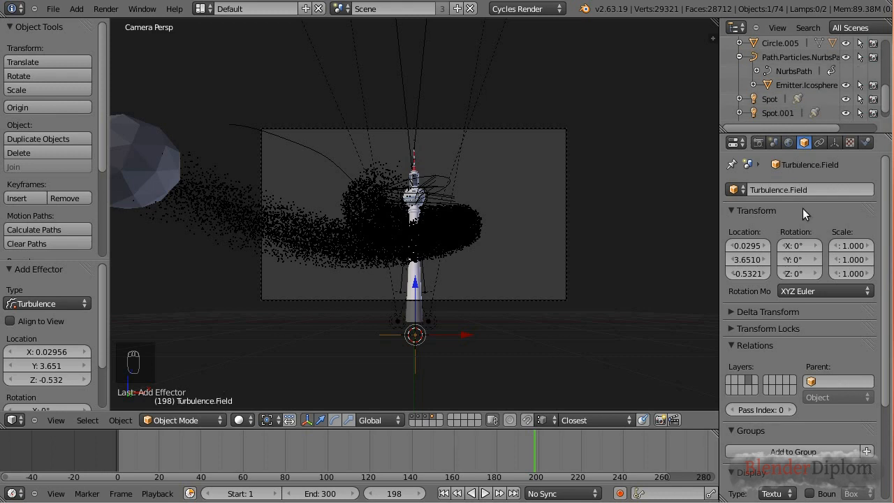
Set the turbulence field's strength to 5 and play the animation from the start to check the particles.
{"action": "left_click", "coordinate": [866, 142]}
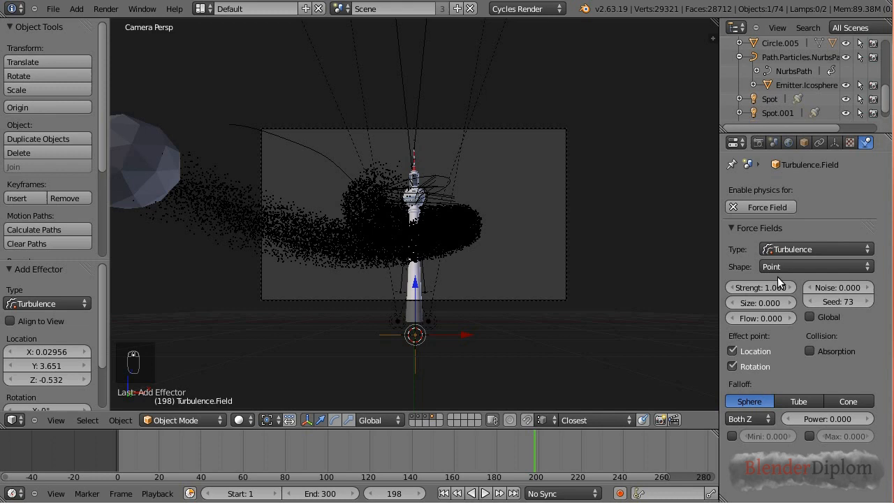
{"action": "left_click", "coordinate": [760, 287]}
{"action": "type", "text": "5"}
{"action": "key", "text": "Return"}
{"action": "left_click", "coordinate": [104, 465]}
{"action": "key", "text": "alt+a"}
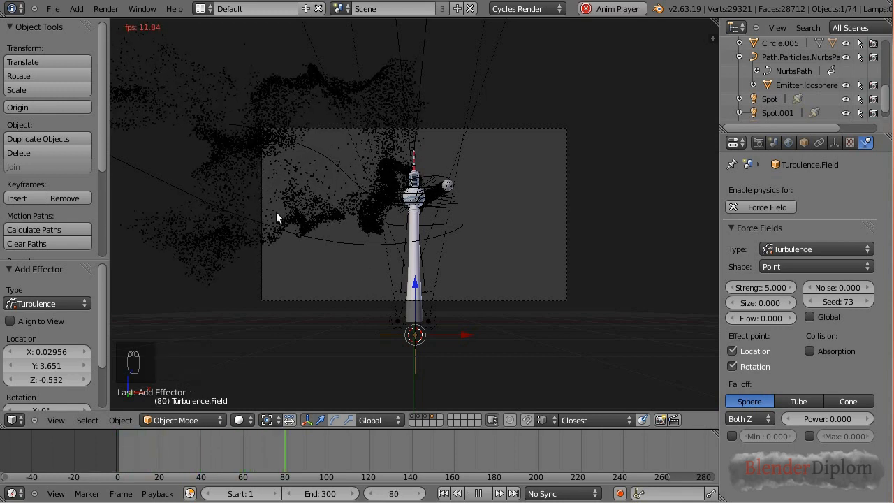
{"action": "key", "text": "alt+a"}
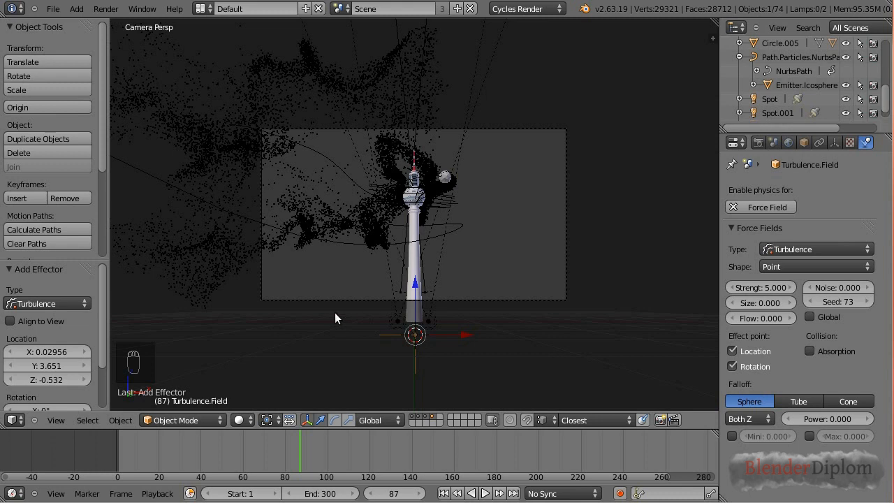
Set the turbulence field's size to 0.5 and replay the animation from the start.
{"action": "left_click", "coordinate": [761, 302]}
{"action": "type", "text": "0.5"}
{"action": "key", "text": "Return"}
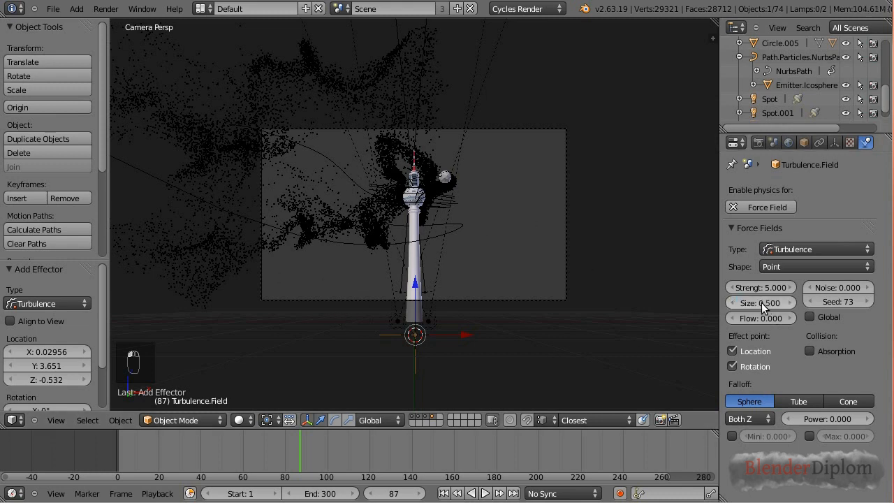
{"action": "left_click", "coordinate": [115, 455]}
{"action": "key", "text": "alt+a"}
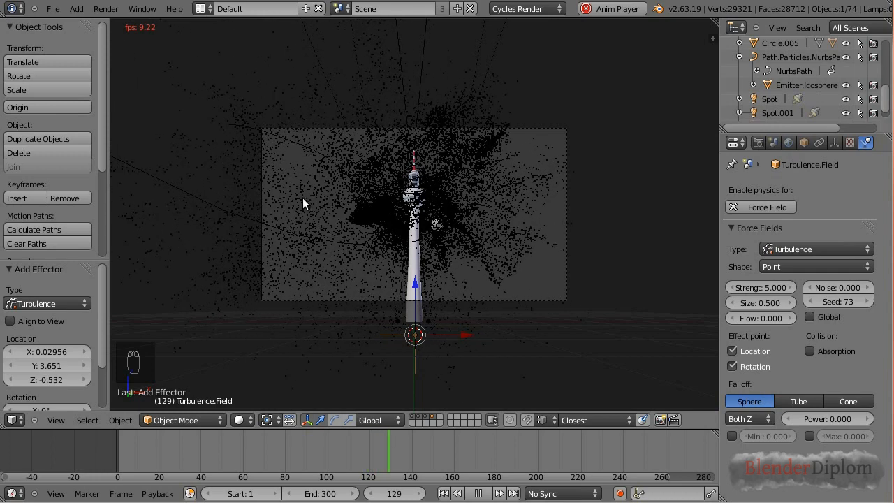
{"action": "key", "text": "alt+a"}
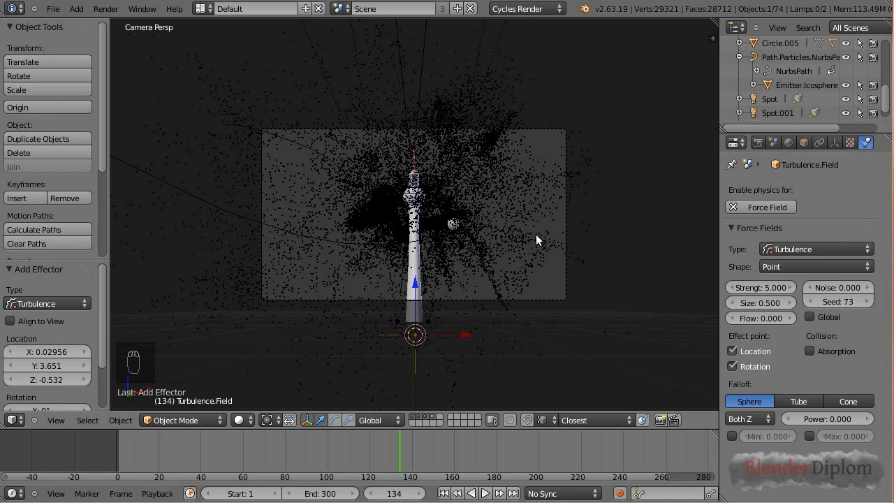
Set the turbulence field's flow to 1 and replay the animation from the start.
{"action": "left_click", "coordinate": [760, 319]}
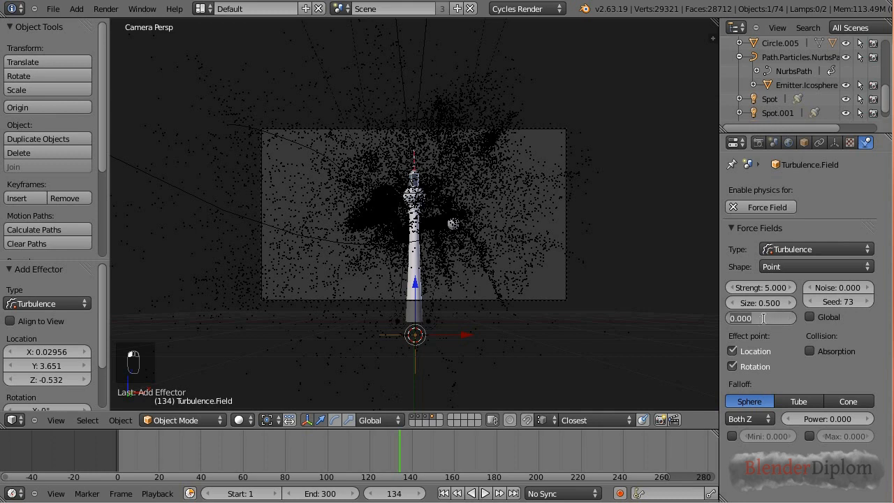
{"action": "type", "text": "1"}
{"action": "key", "text": "Return"}
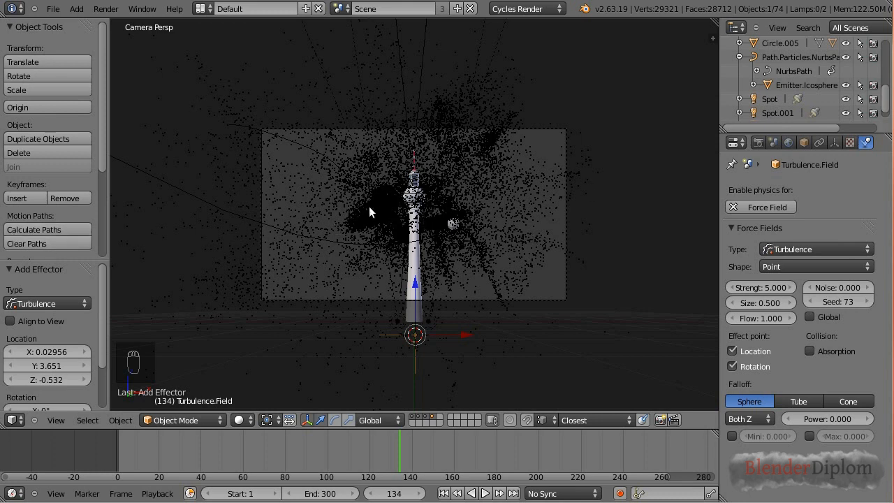
{"action": "left_click", "coordinate": [102, 459]}
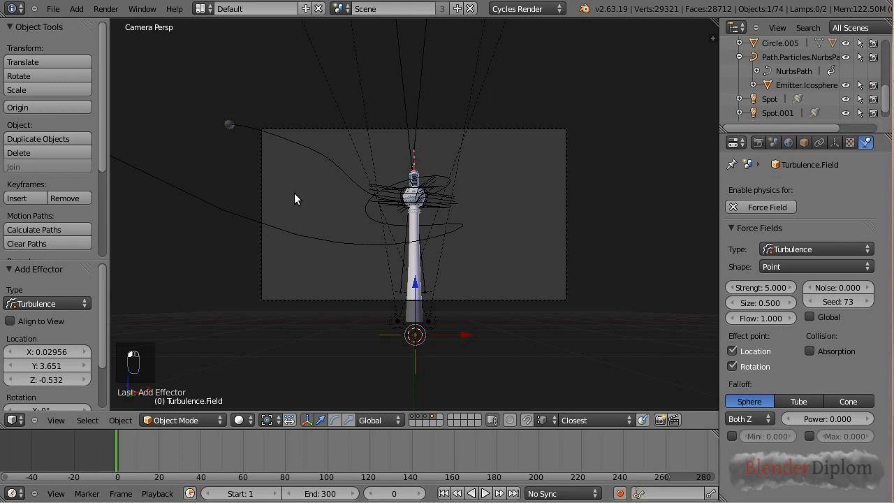
{"action": "key", "text": "alt+a"}
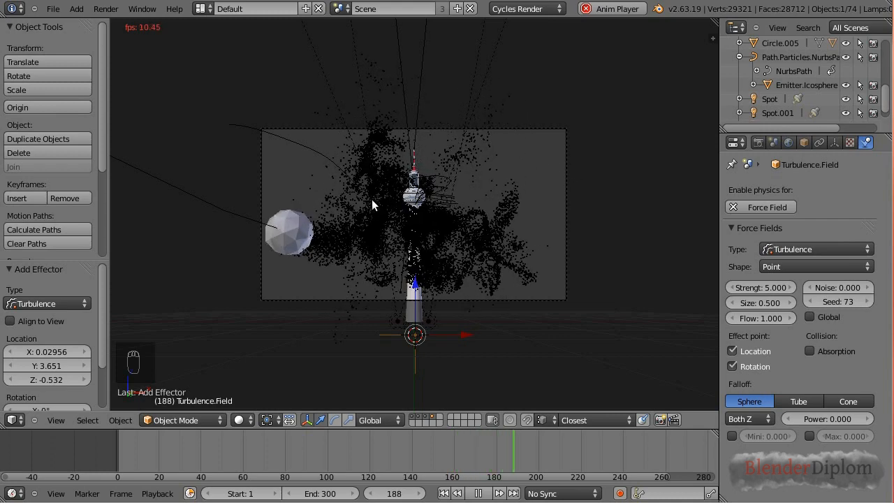
{"action": "key", "text": "alt+a"}
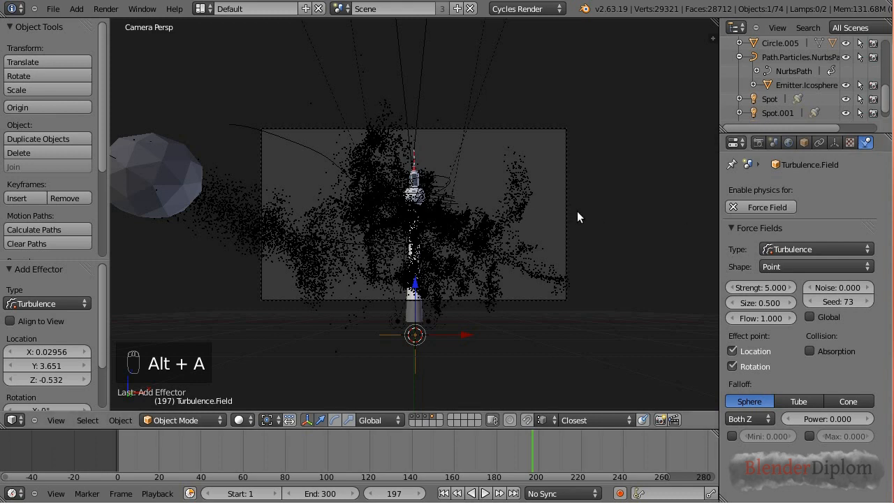
Show the scene's render settings and preview the camera view with Rendered viewport shading.
{"action": "left_click", "coordinate": [731, 229]}
{"action": "left_click", "coordinate": [758, 143]}
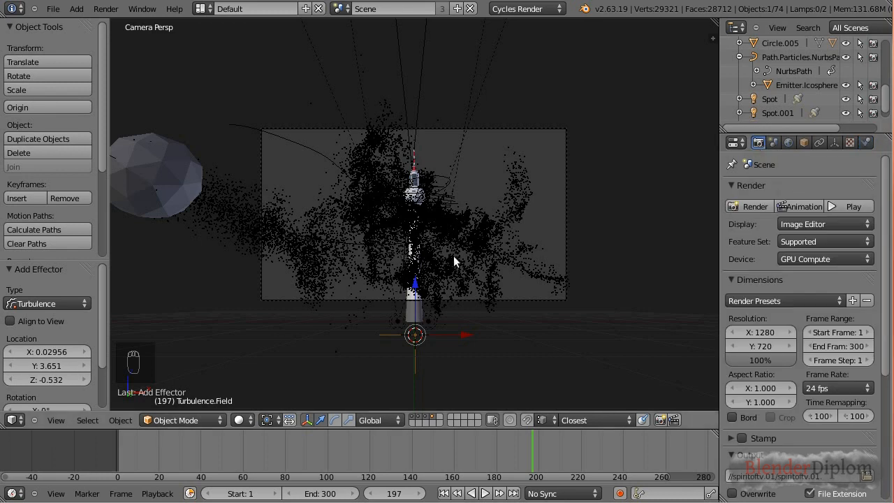
{"action": "left_click", "coordinate": [237, 421]}
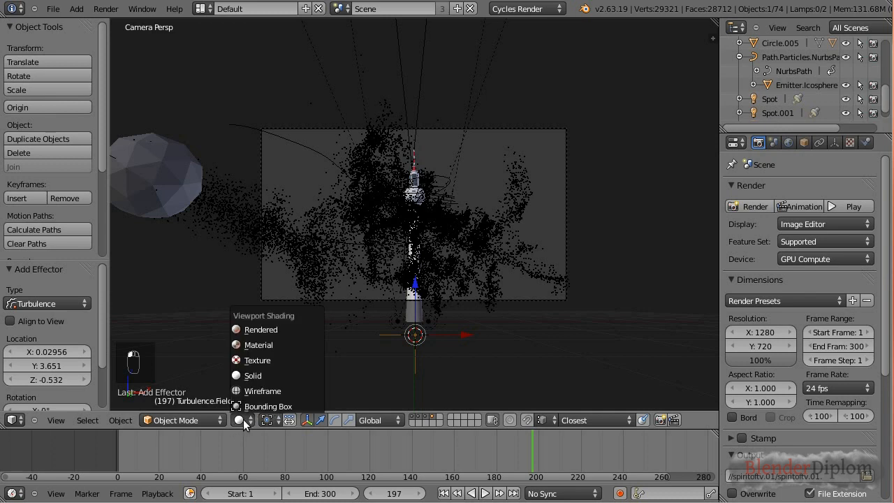
{"action": "left_click", "coordinate": [260, 329]}
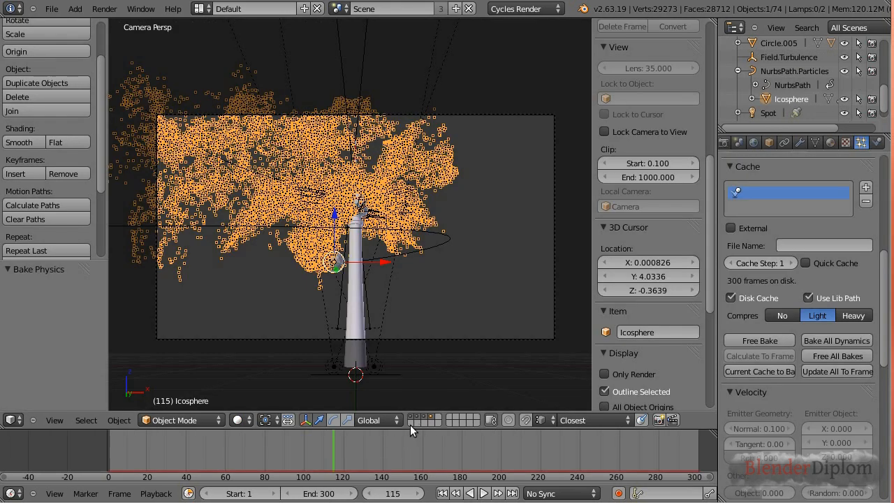
Switch to an empty scene layer and snap the 3D cursor to the world center.
{"action": "left_click", "coordinate": [411, 423]}
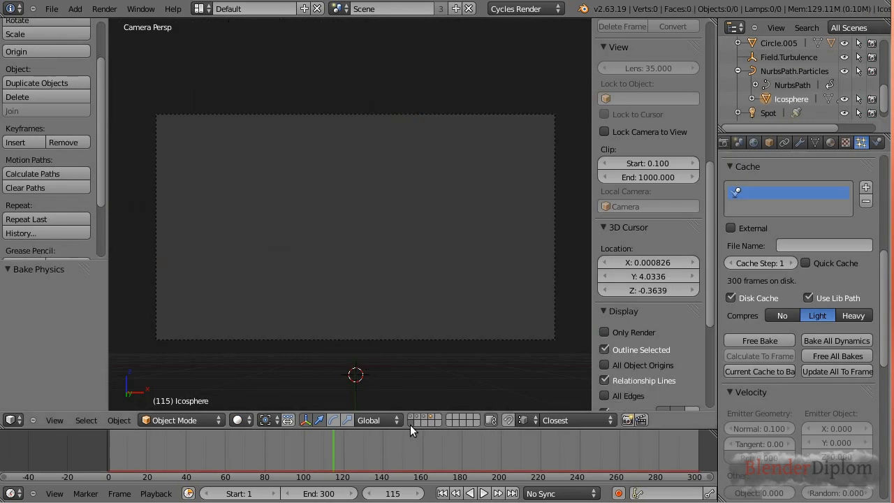
{"action": "key", "text": "shift+s"}
{"action": "left_click", "coordinate": [338, 385]}
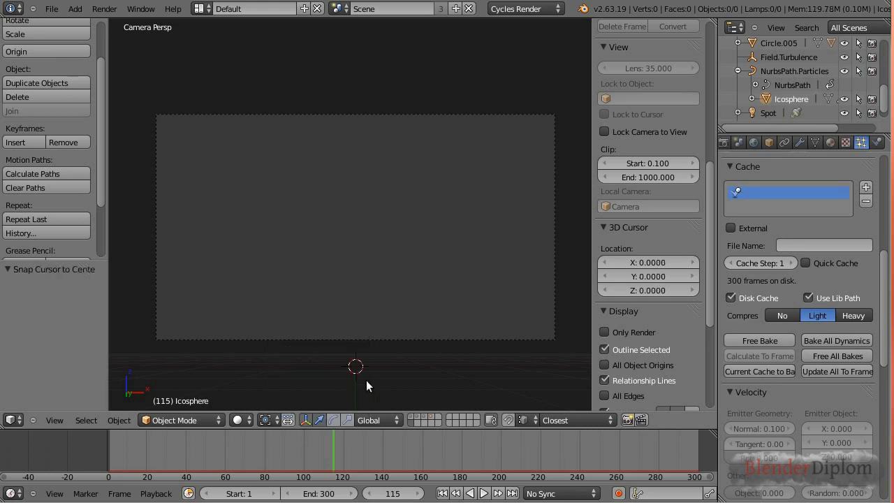
Add an icosphere at the world center and give it smooth shading.
{"action": "key", "text": "shift+a"}
{"action": "mouse_move", "coordinate": [389, 200]}
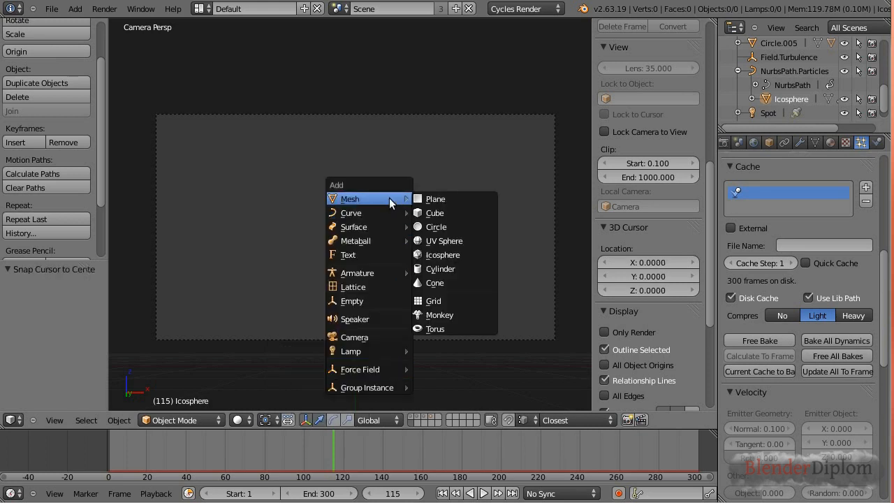
{"action": "left_click", "coordinate": [444, 255]}
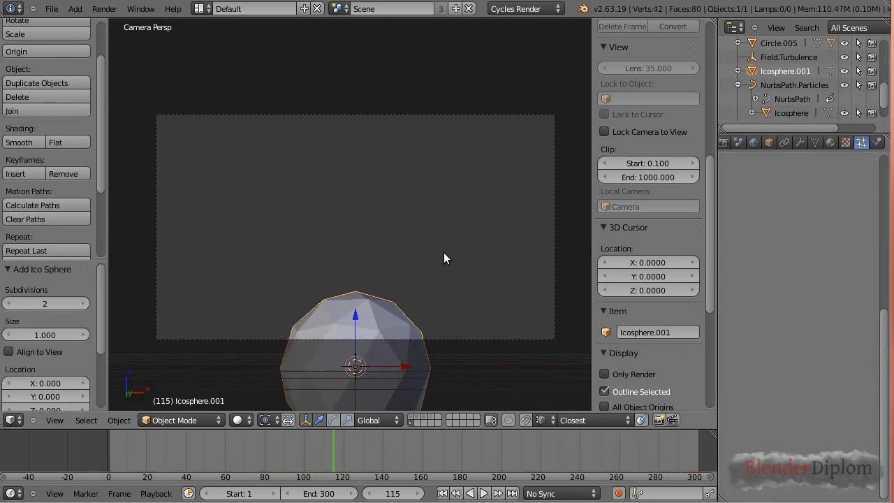
{"action": "left_click", "coordinate": [19, 143]}
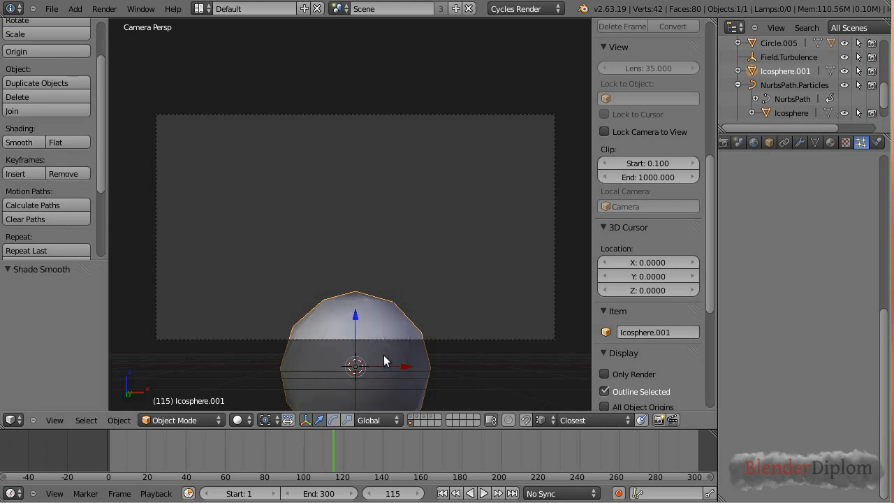
Show the layers holding the tower, lamps and particles again and select the particle-emitting icosphere.
{"action": "left_click_drag", "start_coordinate": [885, 345], "coordinate": [887, 178]}
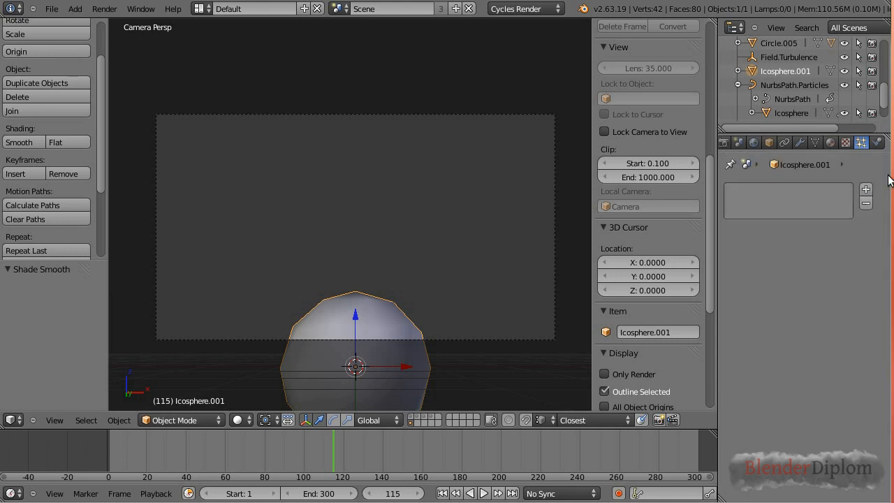
{"action": "left_click", "coordinate": [414, 417]}
{"action": "left_click", "coordinate": [424, 417], "text": "shift"}
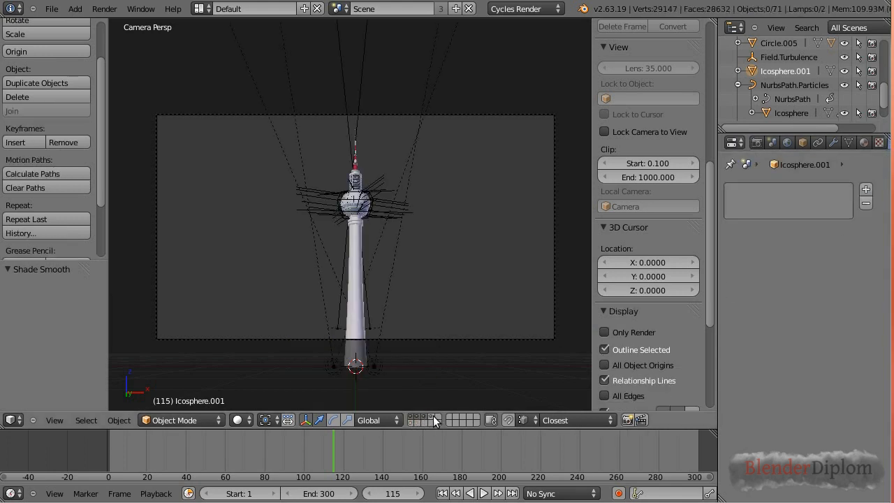
{"action": "left_click", "coordinate": [433, 415], "text": "shift"}
{"action": "right_click", "coordinate": [340, 263]}
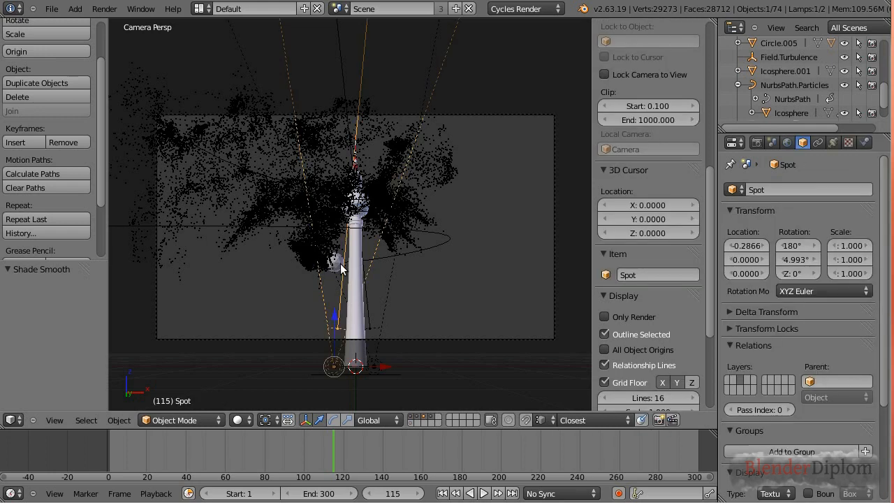
{"action": "right_click", "coordinate": [340, 263]}
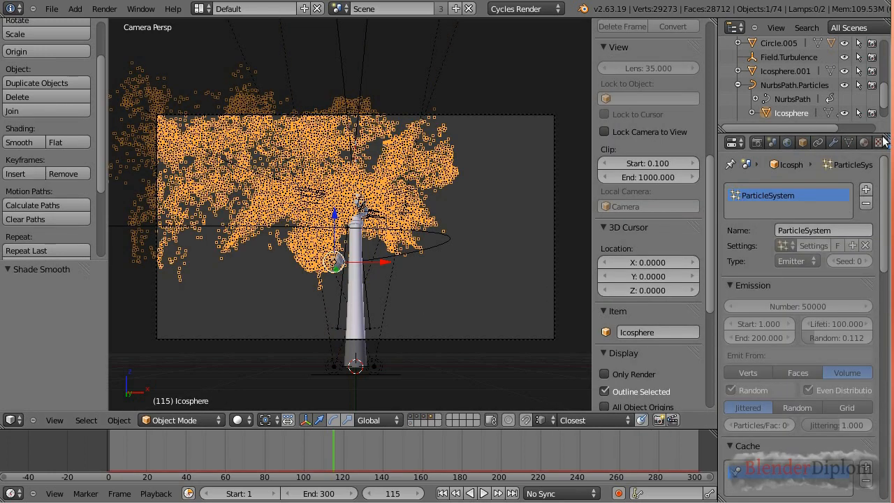
Set the emitting icosphere's particle system to render its particles as objects.
{"action": "left_click_drag", "start_coordinate": [886, 208], "coordinate": [885, 396]}
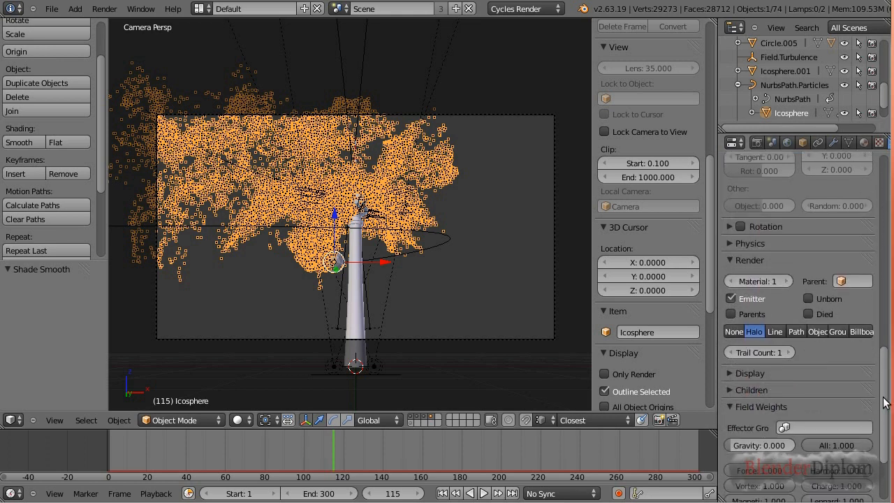
{"action": "left_click", "coordinate": [817, 331]}
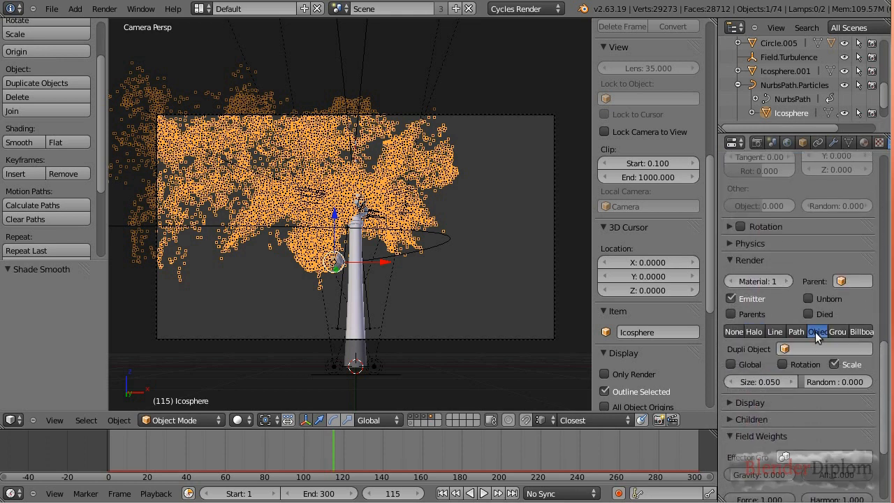
{"action": "left_click", "coordinate": [812, 347]}
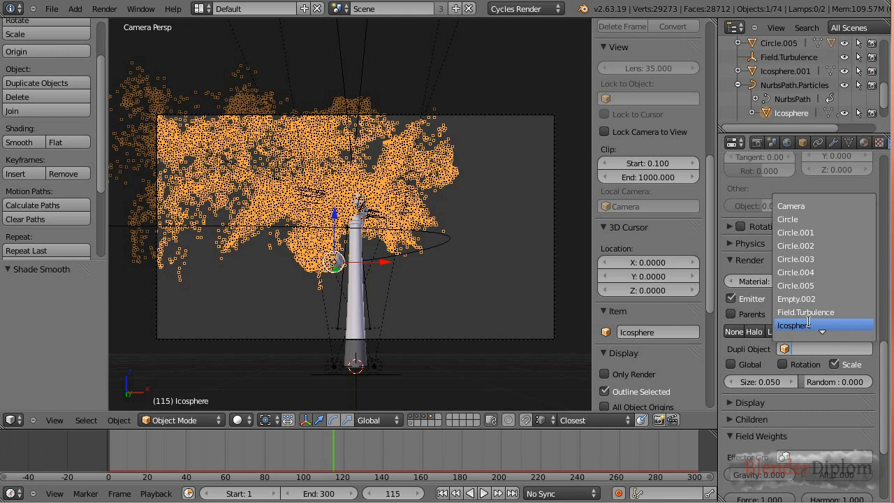
{"action": "scroll", "coordinate": [787, 110], "scroll_direction": "down", "scroll_amount": 1}
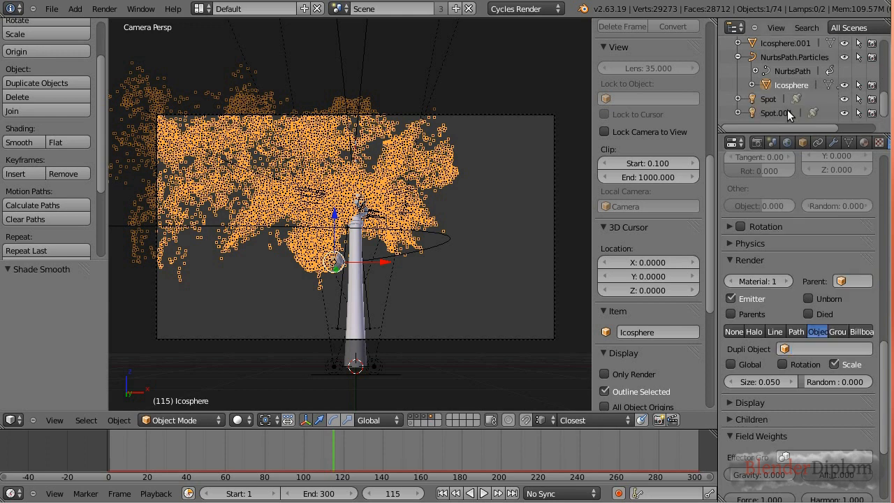
Select the new icosphere at the world center and rename it Particle.Icosphere.
{"action": "scroll", "coordinate": [776, 113], "scroll_direction": "up", "scroll_amount": 5}
{"action": "scroll", "coordinate": [776, 114], "scroll_direction": "down", "scroll_amount": 2}
{"action": "left_click", "coordinate": [780, 92]}
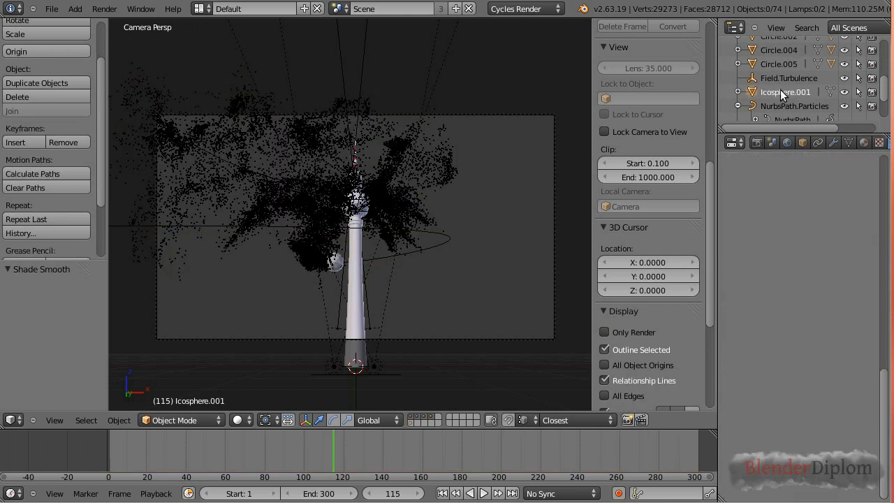
{"action": "left_click", "coordinate": [803, 141]}
{"action": "left_click", "coordinate": [800, 191]}
{"action": "key", "text": "End"}
{"action": "key", "text": "BackSpace"}
{"action": "key", "text": "BackSpace"}
{"action": "key", "text": "BackSpace"}
{"action": "key", "text": "BackSpace"}
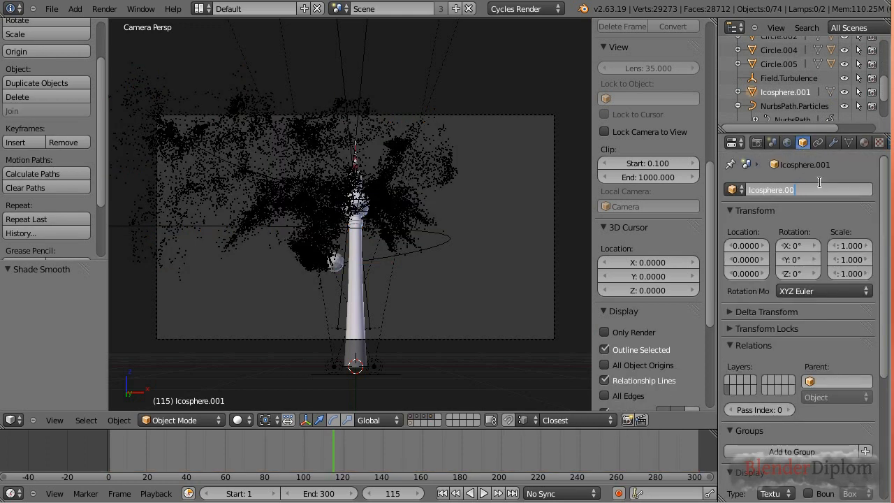
{"action": "type", "text": "Particle."}
{"action": "key", "text": "Return"}
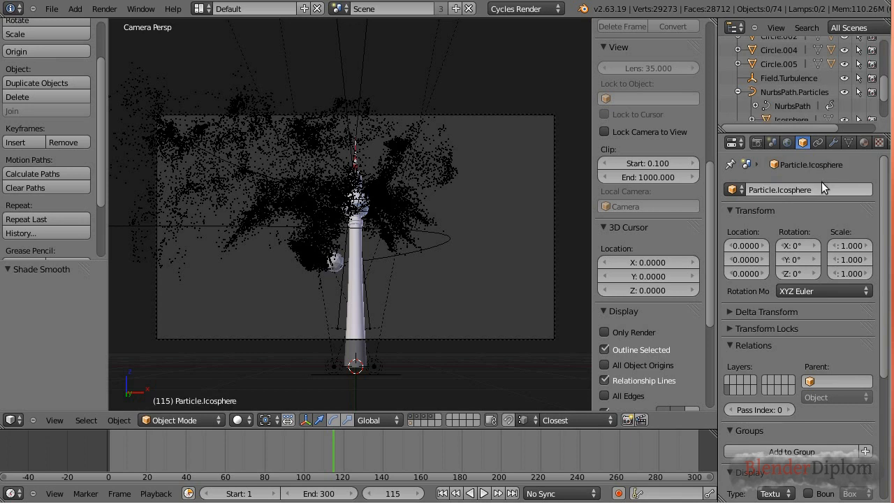
Reselect the particle-emitting icosphere and assign Particle.Icosphere as its particle system's dupli object.
{"action": "right_click", "coordinate": [341, 269]}
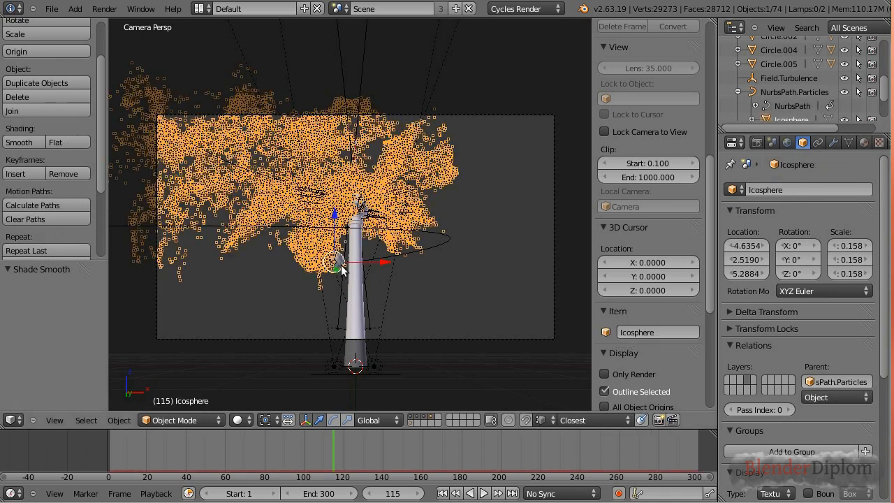
{"action": "scroll", "coordinate": [818, 367], "scroll_direction": "down", "scroll_amount": 4}
{"action": "scroll", "coordinate": [825, 356], "scroll_direction": "down", "scroll_amount": 3}
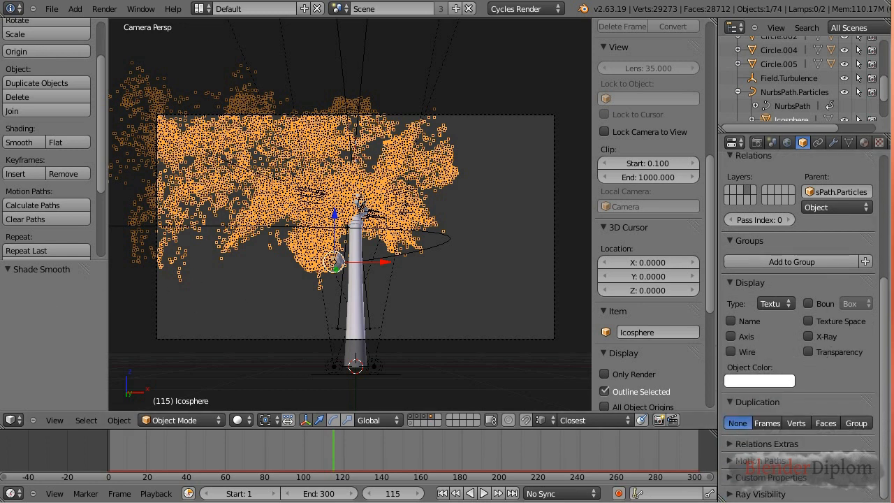
{"action": "scroll", "coordinate": [805, 144], "scroll_direction": "down", "scroll_amount": 2}
{"action": "left_click", "coordinate": [861, 142]}
{"action": "left_click", "coordinate": [824, 350]}
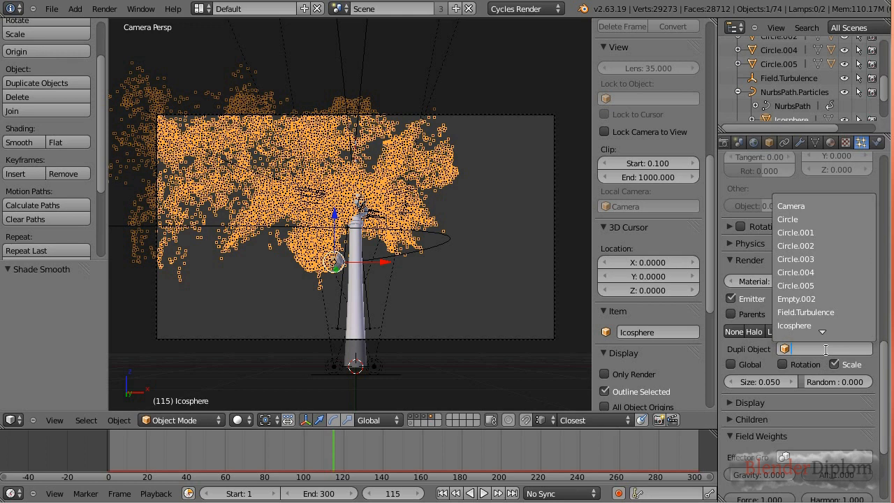
{"action": "type", "text": "p"}
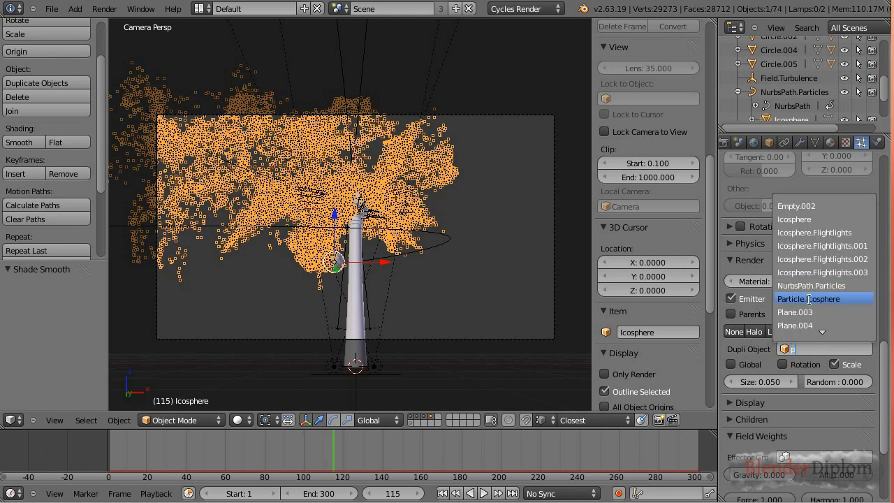
{"action": "left_click", "coordinate": [827, 299]}
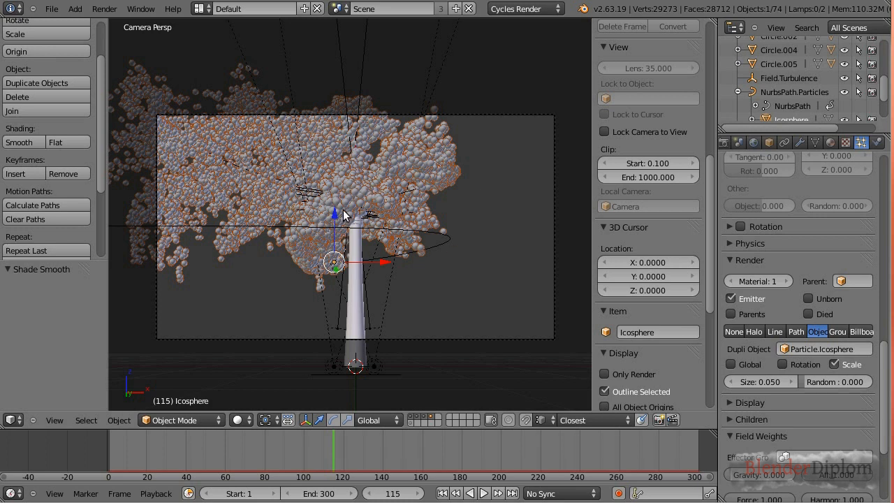
Set the rendered particle size to 0.005 with a random size variation of 0.520.
{"action": "left_click", "coordinate": [762, 382]}
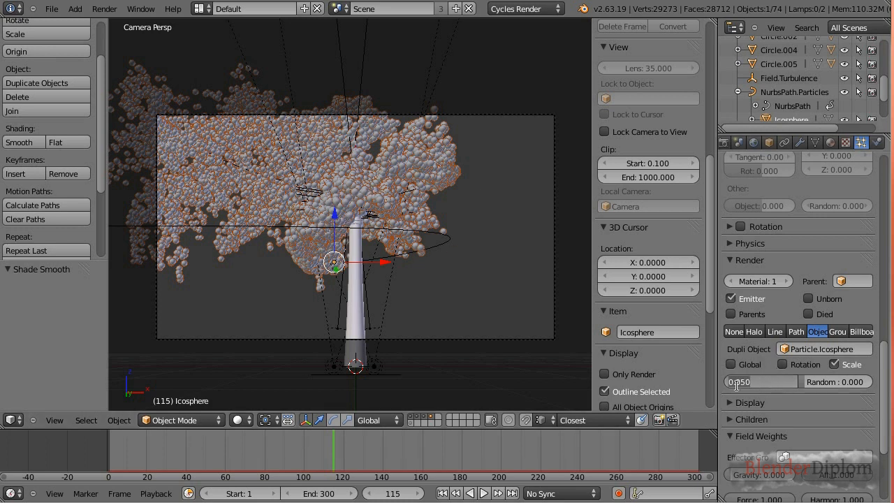
{"action": "left_click", "coordinate": [742, 382]}
{"action": "type", "text": "0"}
{"action": "key", "text": "Return"}
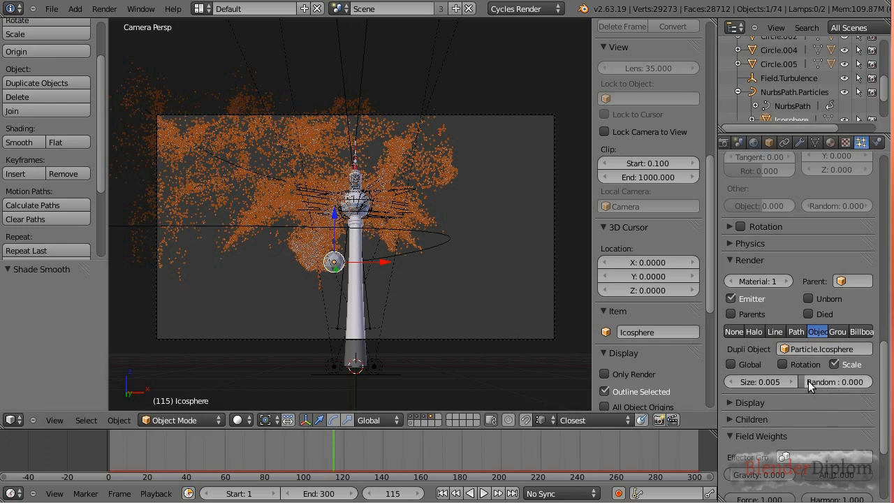
{"action": "left_click_drag", "start_coordinate": [808, 386], "coordinate": [826, 380]}
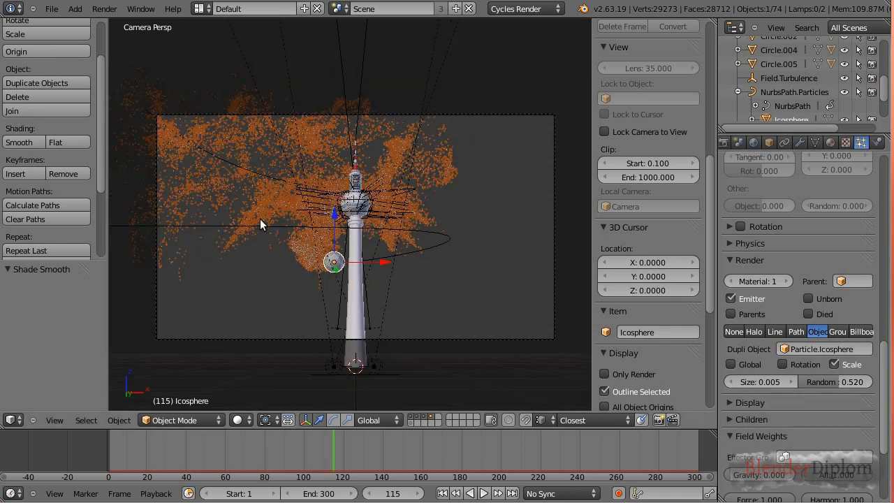
Switch to the Compositing screen layout and preview the wireframe camera view around the tower with Rendered shading.
{"action": "middle_click_drag", "start_coordinate": [272, 231], "coordinate": [290, 257], "text": "shift"}
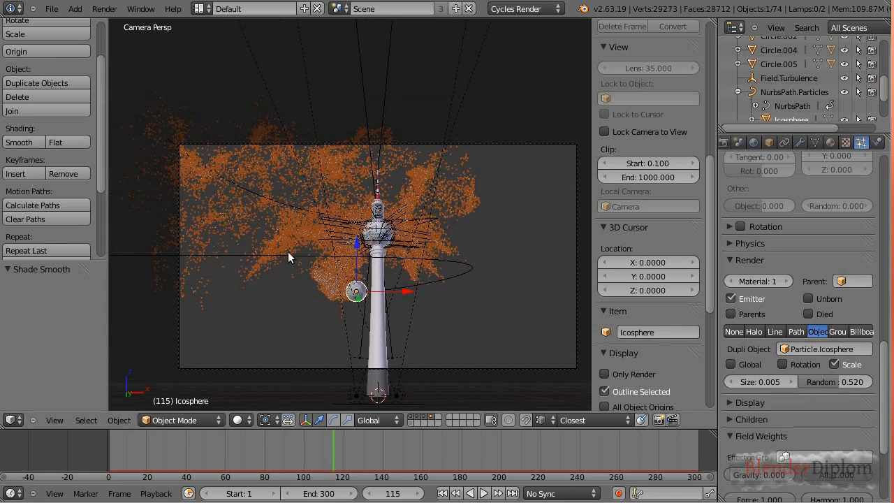
{"action": "left_click", "coordinate": [202, 14]}
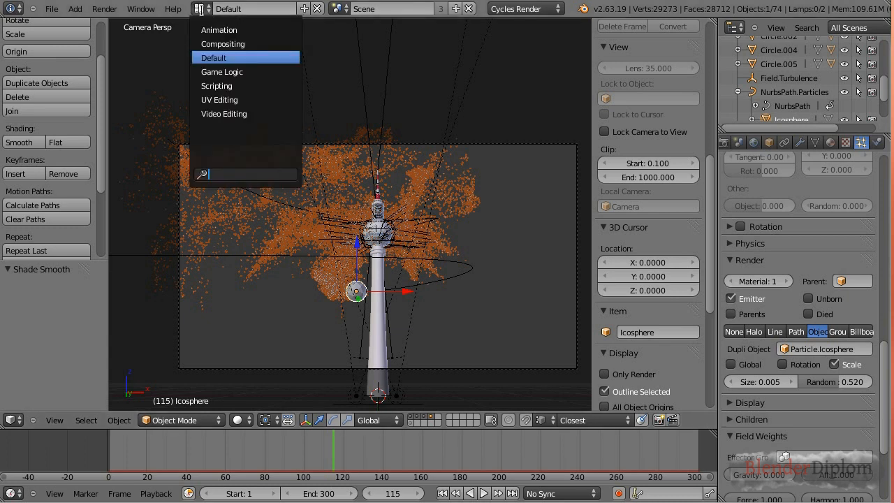
{"action": "left_click", "coordinate": [217, 39]}
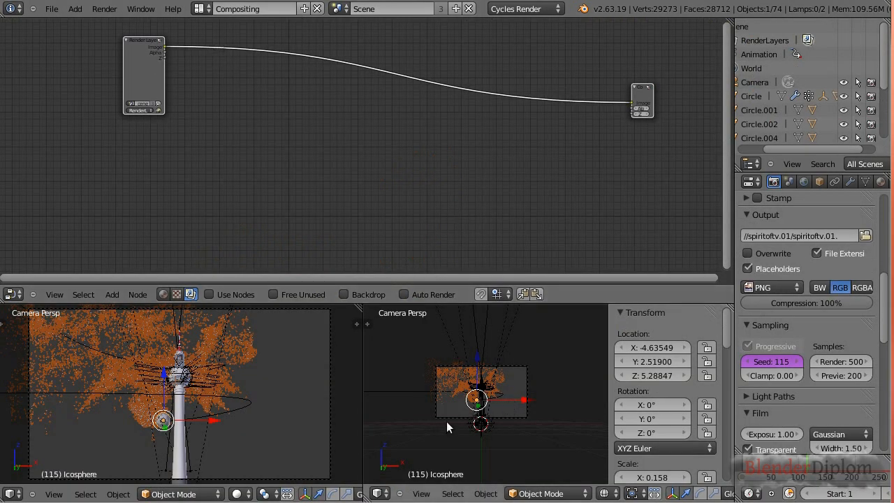
{"action": "scroll", "coordinate": [497, 420], "scroll_direction": "up", "scroll_amount": 3}
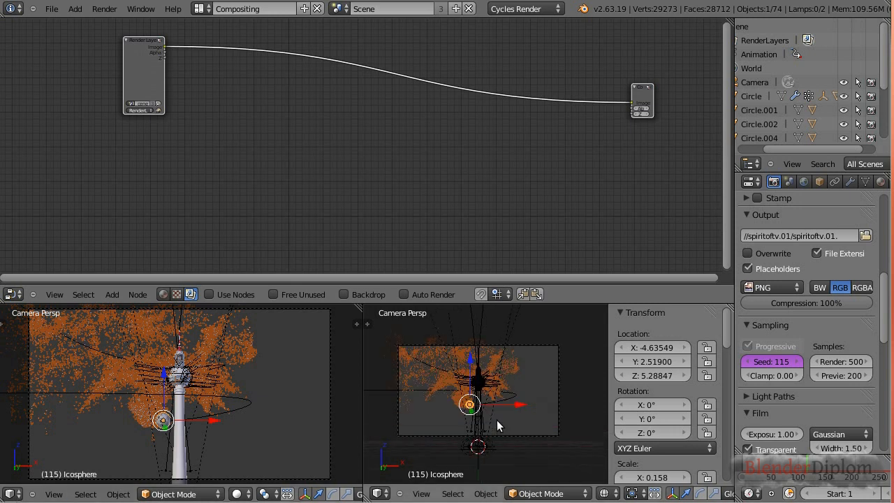
{"action": "scroll", "coordinate": [497, 420], "scroll_direction": "up", "scroll_amount": 3}
{"action": "middle_click_drag", "start_coordinate": [481, 417], "coordinate": [503, 446], "text": "shift"}
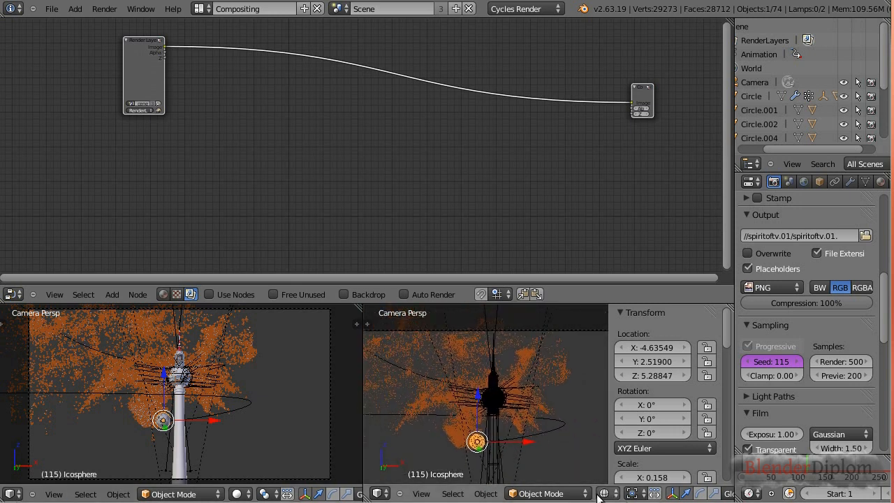
{"action": "left_click", "coordinate": [598, 494]}
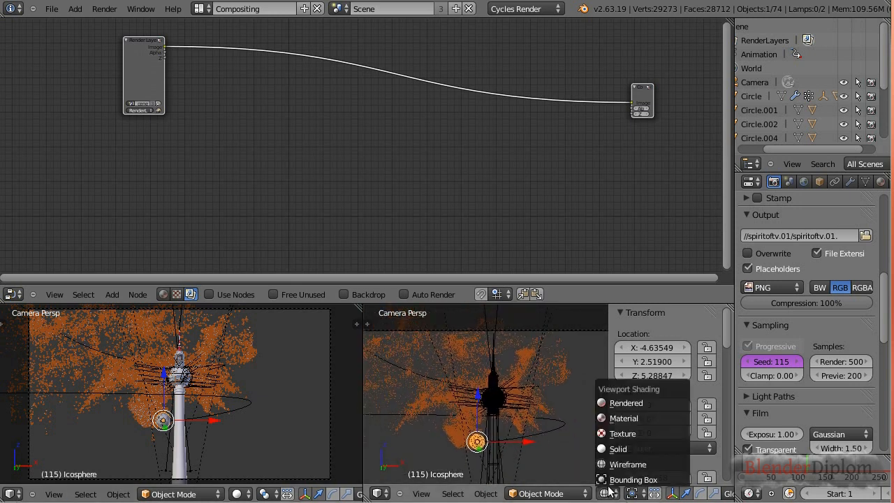
{"action": "left_click", "coordinate": [619, 405]}
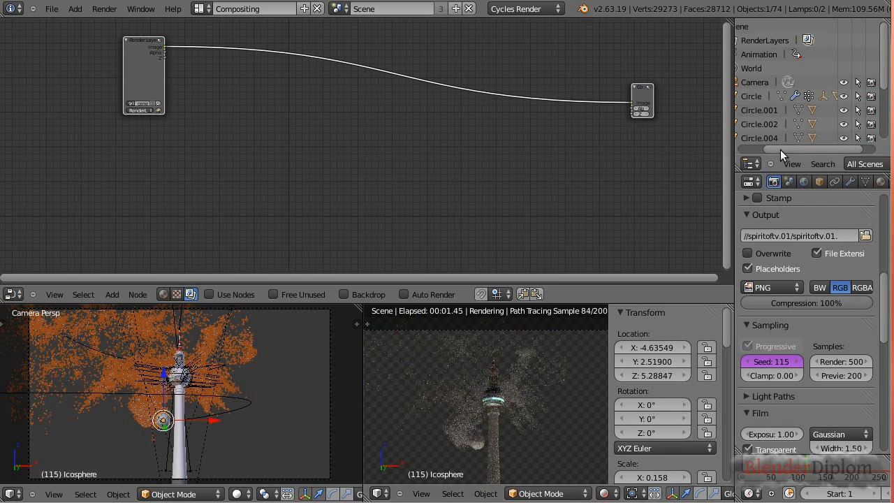
Select Particle.Icosphere and create a new material for it in the shader node editor.
{"action": "left_click_drag", "start_coordinate": [780, 149], "coordinate": [754, 147]}
{"action": "scroll", "coordinate": [792, 115], "scroll_direction": "down", "scroll_amount": 4}
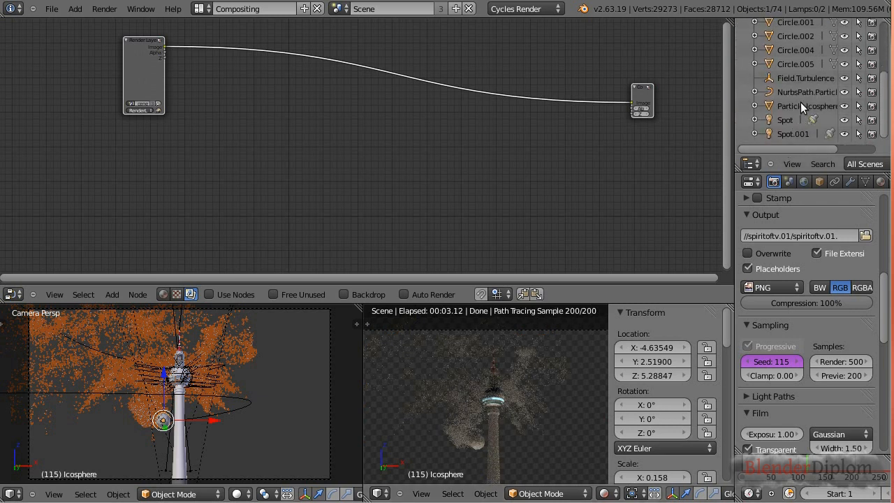
{"action": "left_click", "coordinate": [801, 104]}
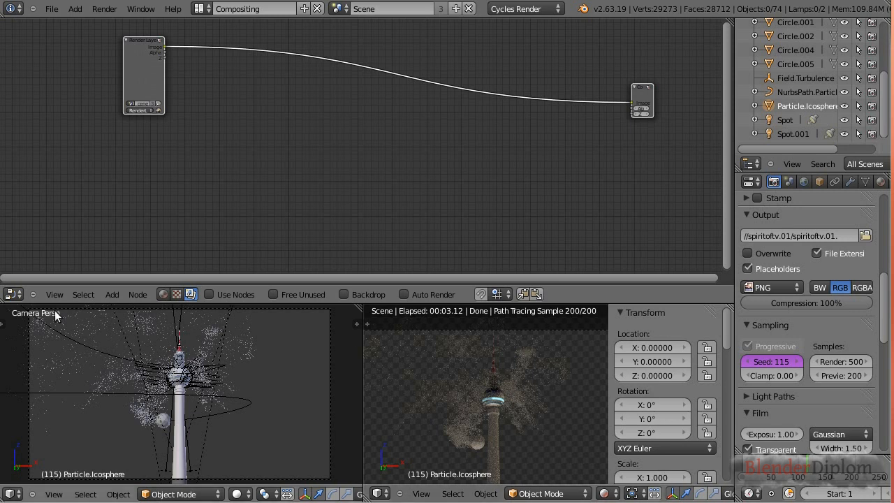
{"action": "left_click", "coordinate": [162, 294]}
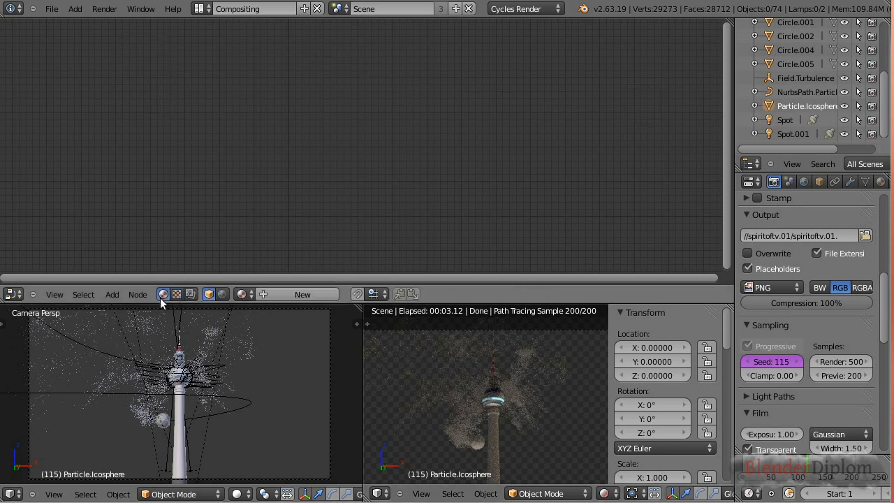
{"action": "left_click", "coordinate": [277, 299]}
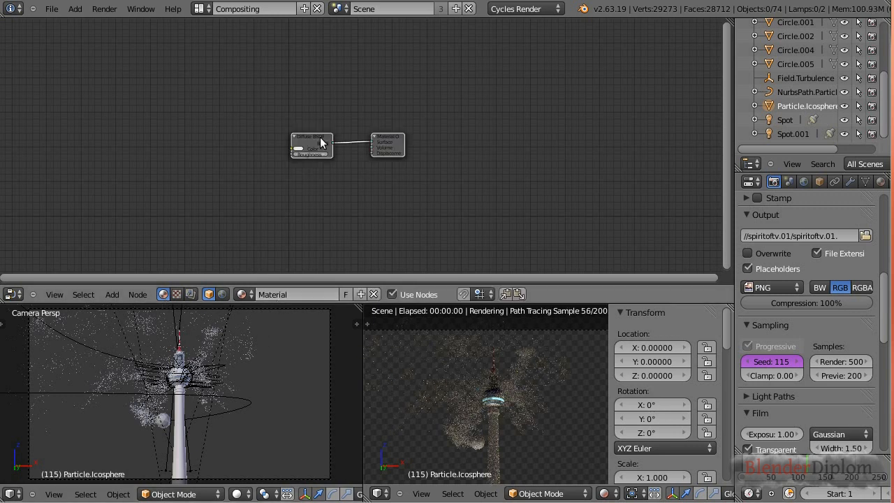
Replace the material's Diffuse BSDF with an Emission shader connected to the Material Output's Surface.
{"action": "left_click_drag", "start_coordinate": [305, 134], "coordinate": [255, 82]}
{"action": "key", "text": "x"}
{"action": "key", "text": "shift+a"}
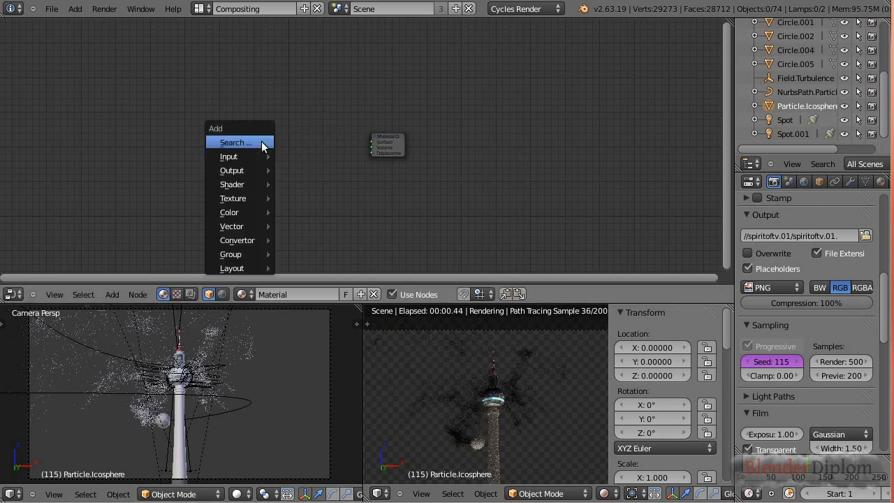
{"action": "mouse_move", "coordinate": [265, 184]}
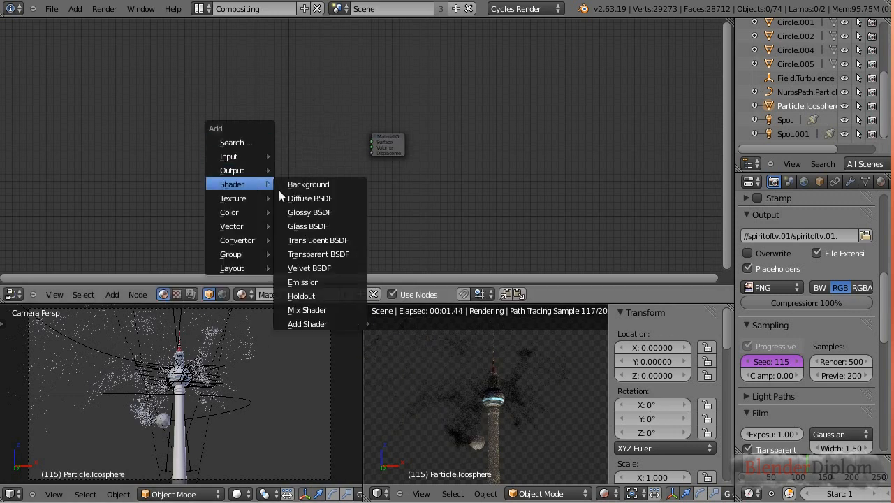
{"action": "left_click", "coordinate": [327, 282]}
{"action": "left_click", "coordinate": [290, 141]}
{"action": "scroll", "coordinate": [290, 142], "scroll_direction": "up", "scroll_amount": 5}
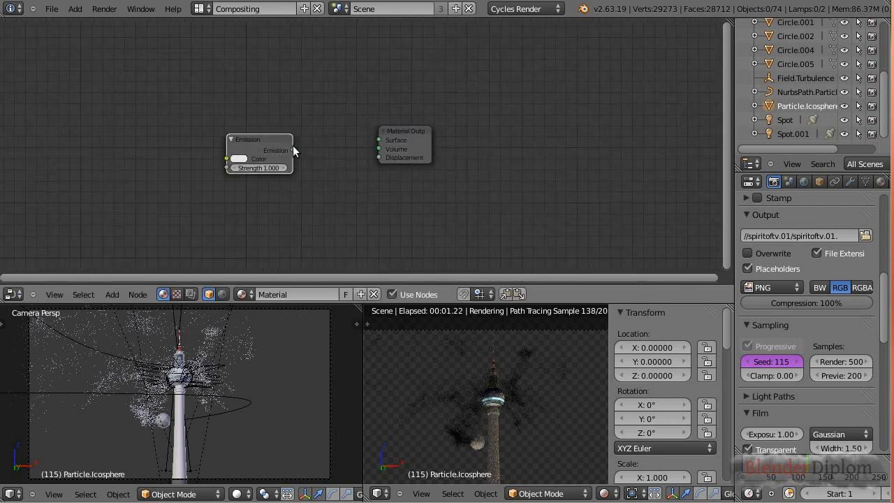
{"action": "left_click_drag", "start_coordinate": [260, 151], "coordinate": [402, 145]}
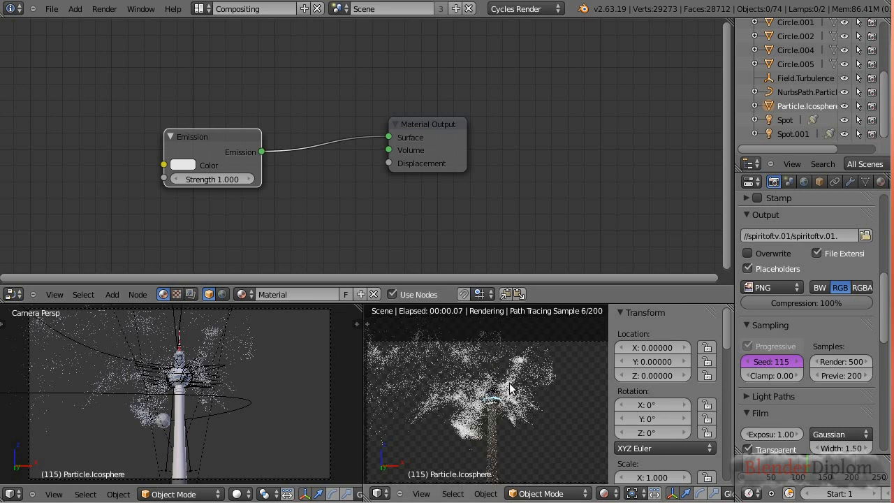
Set the Emission shader's color to light blue, about R 0.316, G 0.644, B 0.800, and its strength to 1.5.
{"action": "left_click", "coordinate": [183, 165]}
{"action": "left_click", "coordinate": [183, 164]}
{"action": "left_click", "coordinate": [235, 201]}
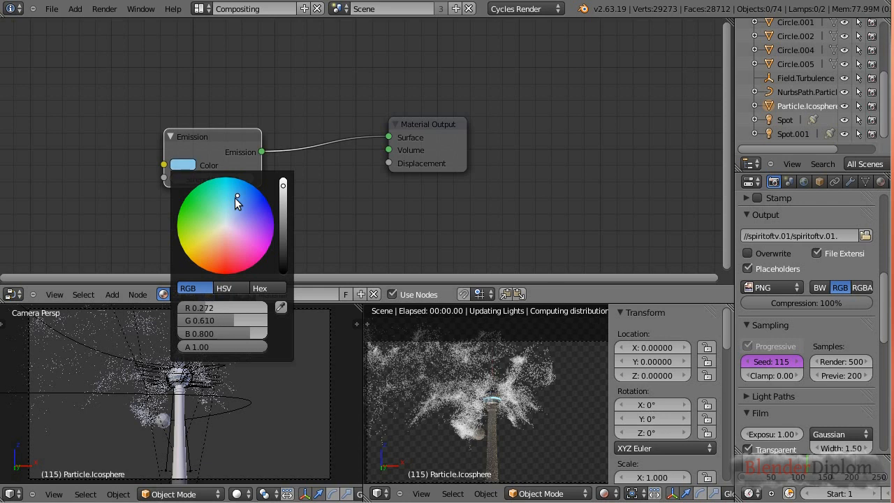
{"action": "left_click", "coordinate": [234, 196]}
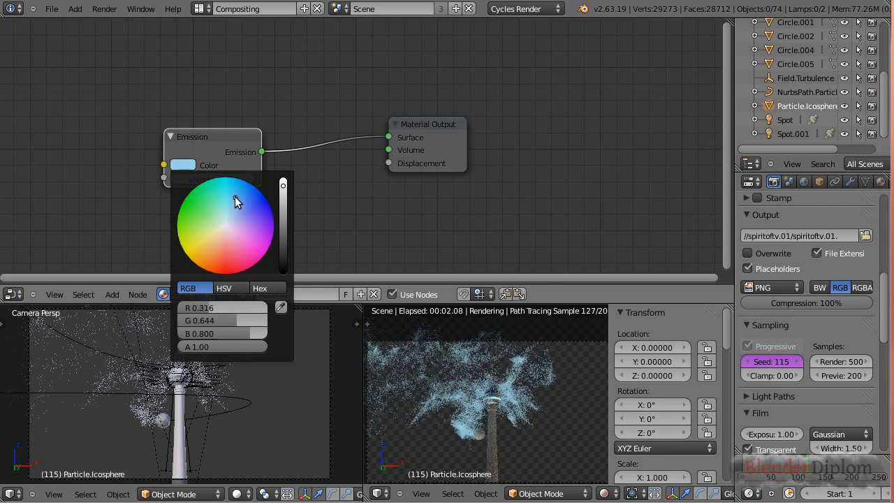
{"action": "left_click", "coordinate": [233, 197]}
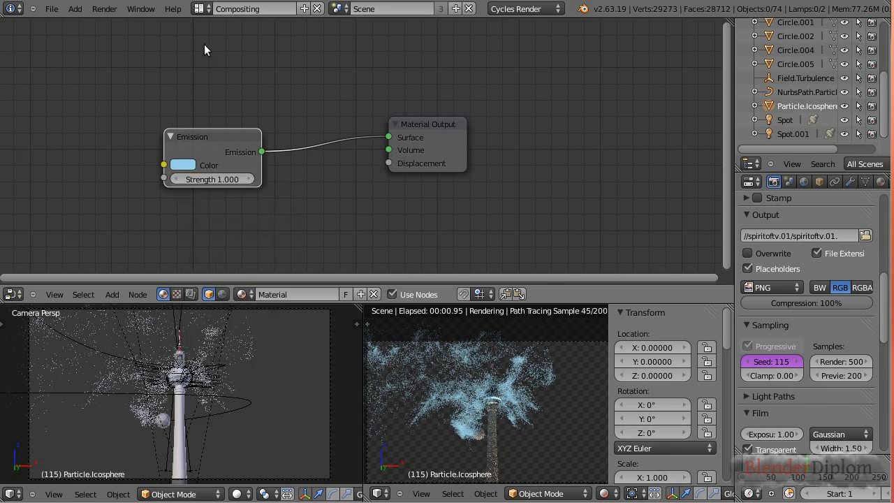
{"action": "left_click", "coordinate": [245, 177]}
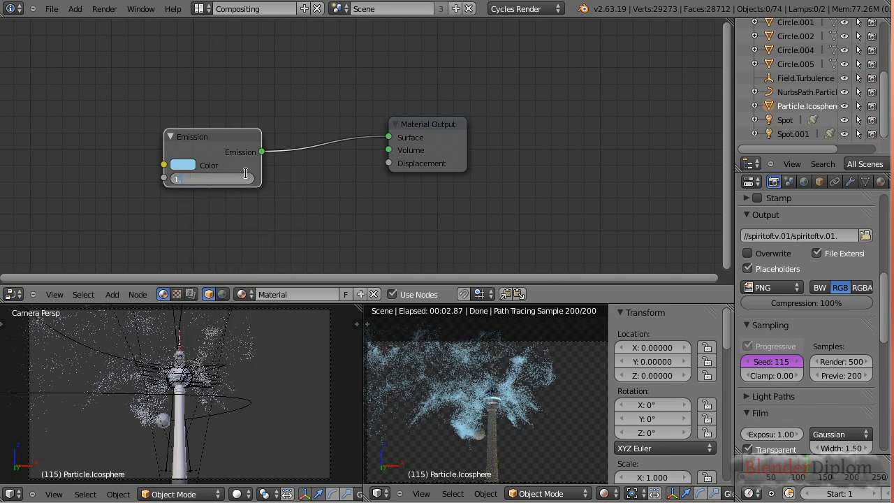
{"action": "type", "text": "1.5"}
{"action": "key", "text": "Return"}
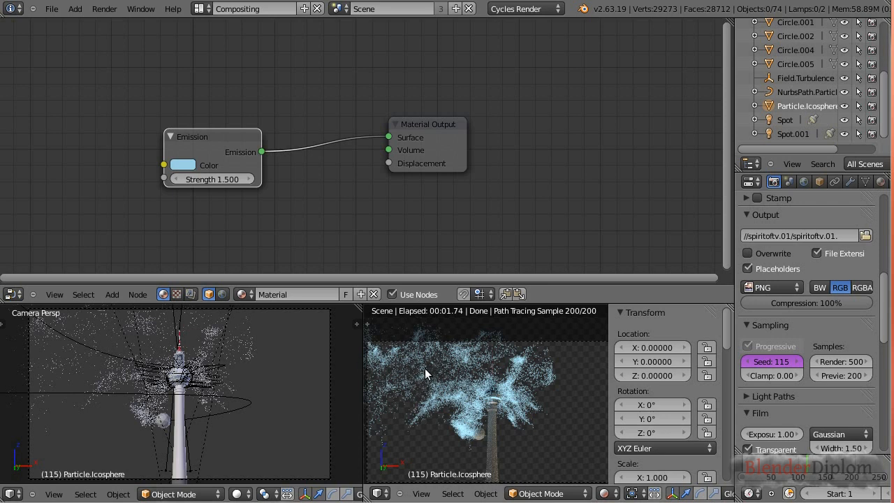
Reposition the Emission and Material Output nodes to make room for additional nodes before them.
{"action": "left_click_drag", "start_coordinate": [448, 124], "coordinate": [501, 158]}
{"action": "left_click_drag", "start_coordinate": [236, 139], "coordinate": [298, 185]}
{"action": "scroll", "coordinate": [472, 391], "scroll_direction": "down", "scroll_amount": 1}
{"action": "middle_click_drag", "start_coordinate": [472, 392], "coordinate": [512, 409], "text": "shift"}
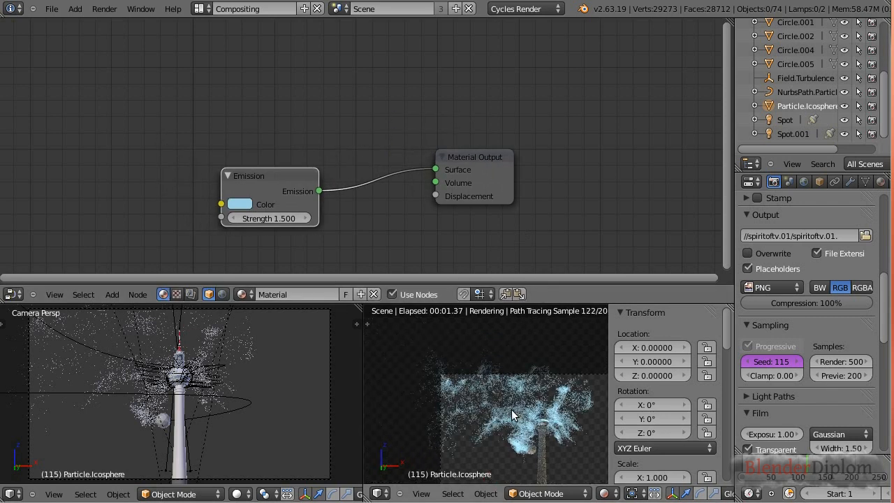
{"action": "left_click_drag", "start_coordinate": [279, 180], "coordinate": [275, 169]}
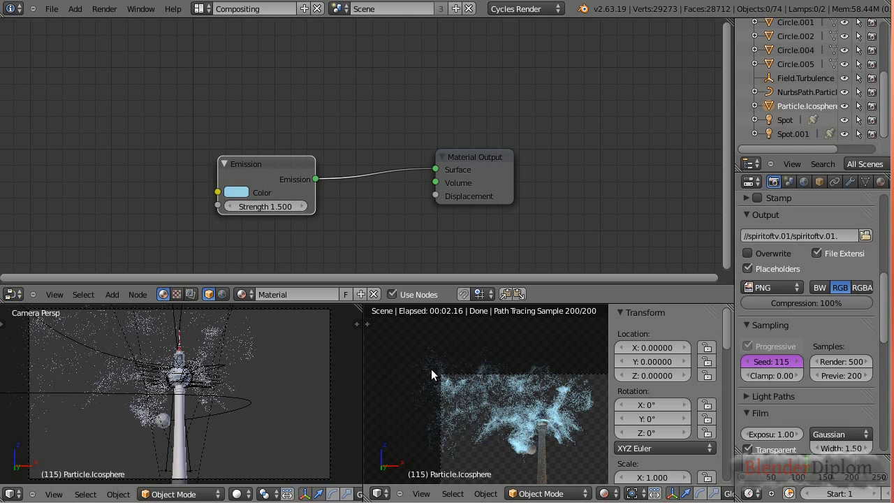
{"action": "left_click_drag", "start_coordinate": [262, 169], "coordinate": [293, 175]}
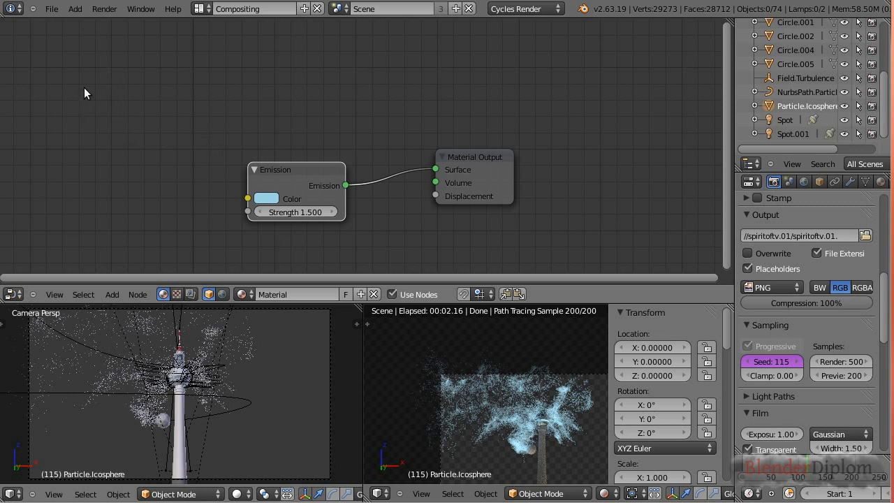
Add a Particle Info node and place it up and to the left of the Emission node.
{"action": "key", "text": "shift+a"}
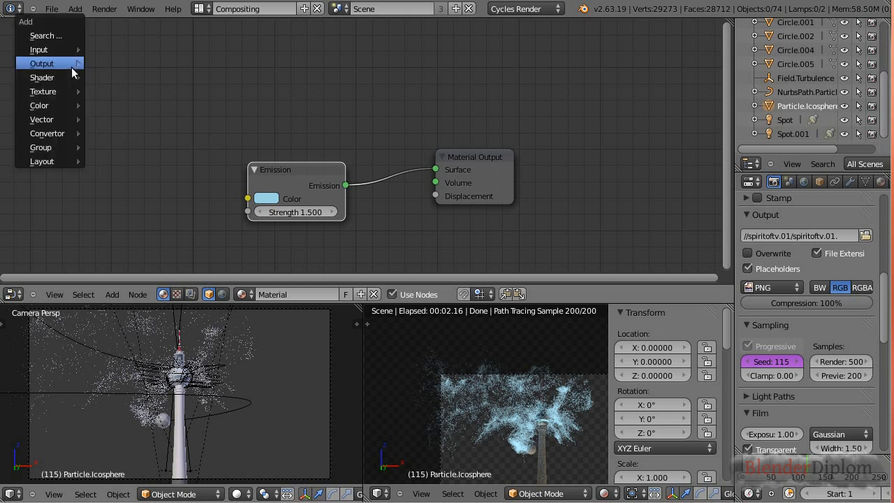
{"action": "mouse_move", "coordinate": [63, 49]}
{"action": "left_click", "coordinate": [134, 187]}
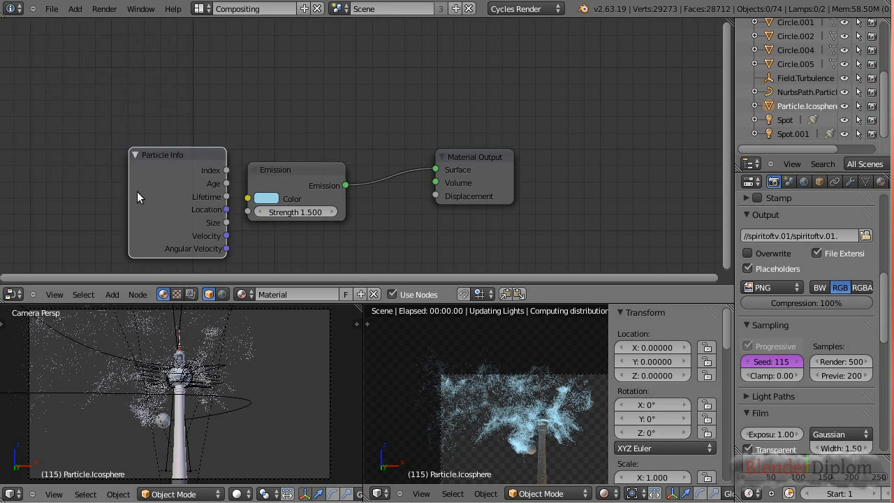
{"action": "left_click", "coordinate": [55, 41]}
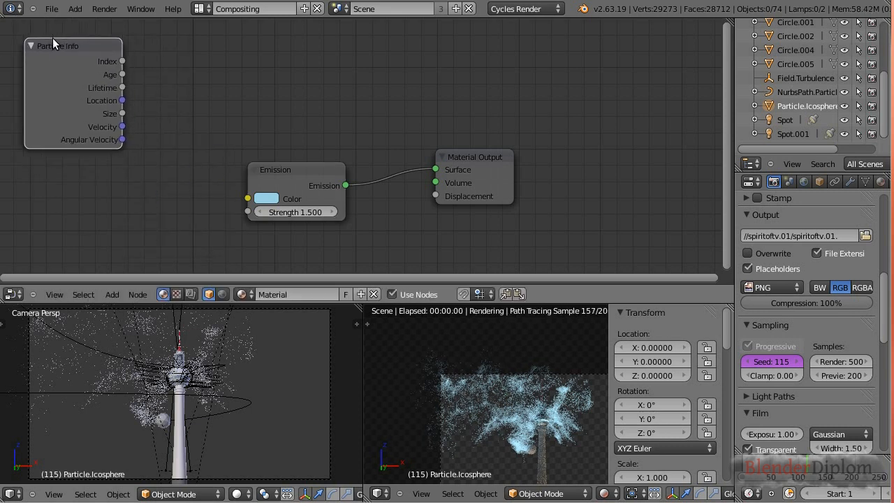
{"action": "left_click_drag", "start_coordinate": [71, 54], "coordinate": [66, 53]}
Space out the Emission and Material Output nodes and insert a Mix Shader into the link between them.
{"action": "left_click_drag", "start_coordinate": [293, 168], "coordinate": [278, 174]}
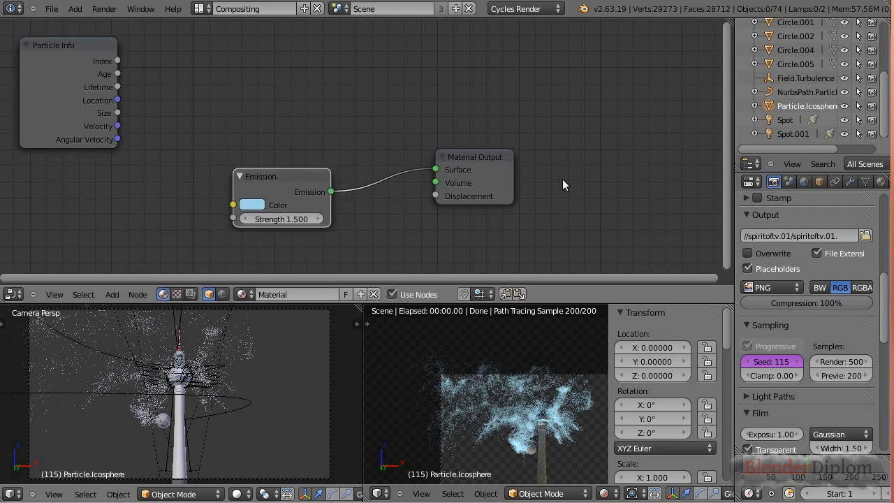
{"action": "left_click_drag", "start_coordinate": [491, 156], "coordinate": [521, 177]}
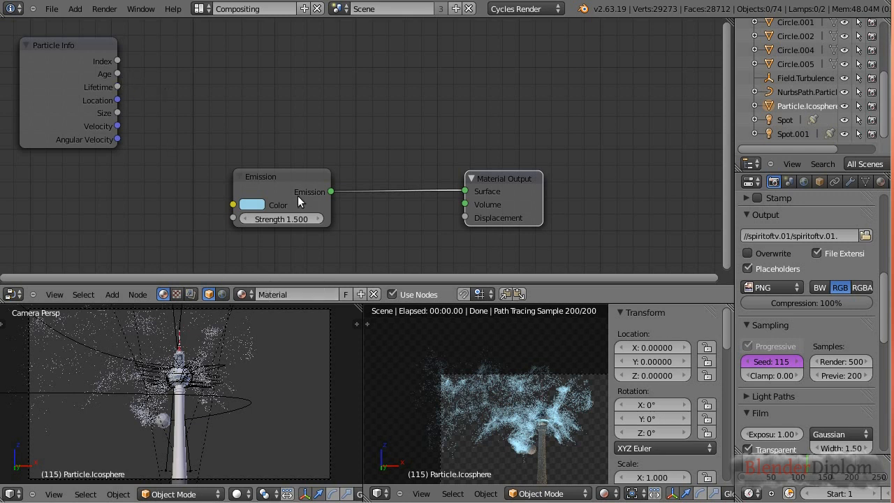
{"action": "left_click_drag", "start_coordinate": [283, 180], "coordinate": [241, 152]}
{"action": "key", "text": "shift+a"}
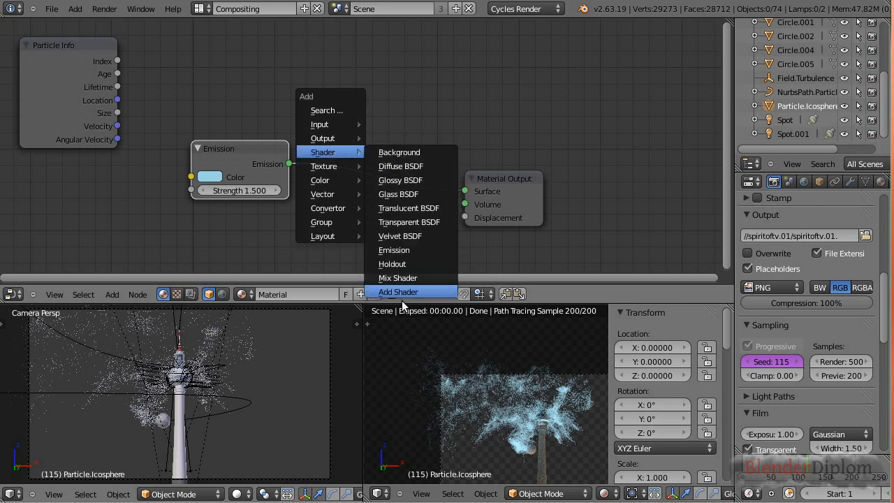
{"action": "key", "text": "shift+a"}
{"action": "mouse_move", "coordinate": [311, 159]}
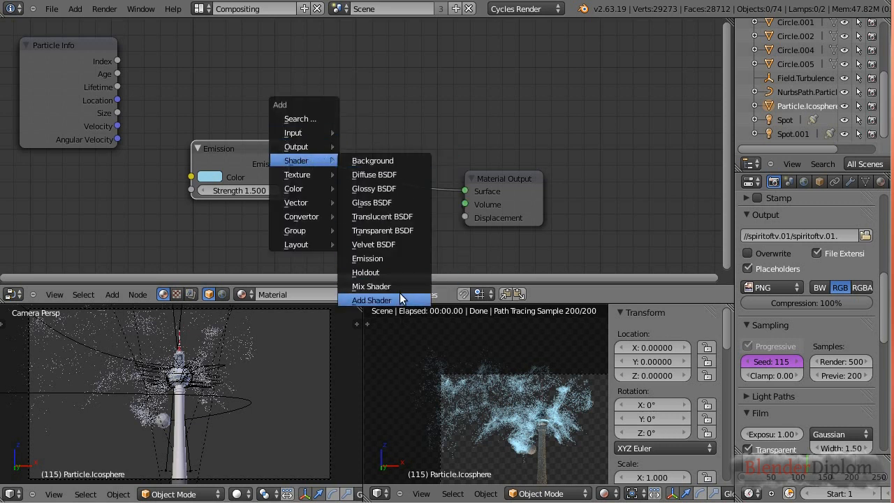
{"action": "left_click", "coordinate": [371, 286]}
{"action": "left_click", "coordinate": [357, 158]}
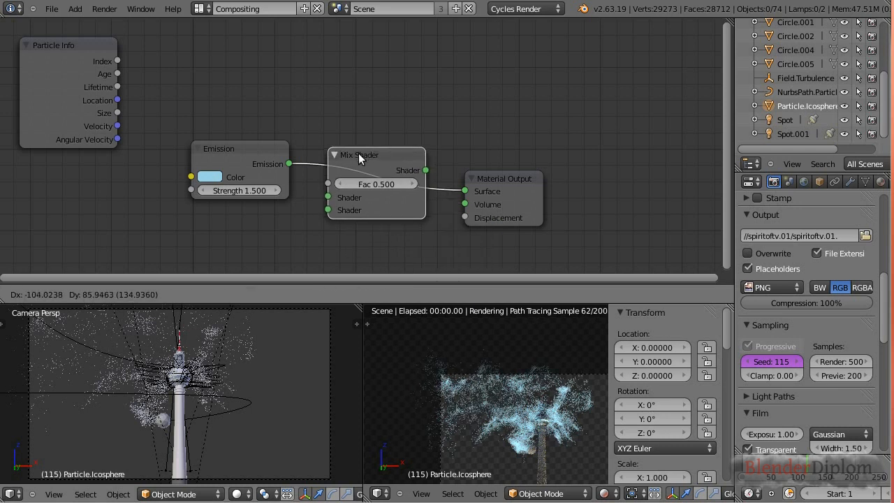
Add a Transparent BSDF below the Emission node and connect it to the Mix Shader's second Shader input.
{"action": "key", "text": "shift+a"}
{"action": "mouse_move", "coordinate": [209, 248]}
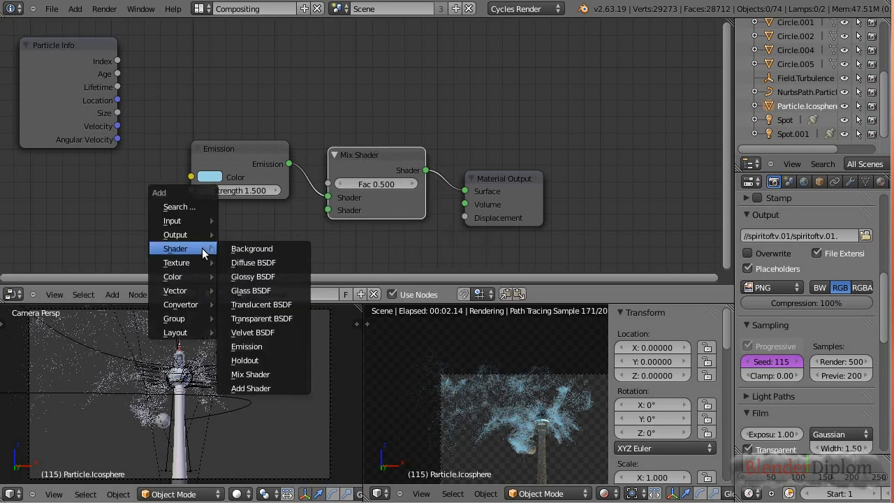
{"action": "left_click", "coordinate": [263, 317]}
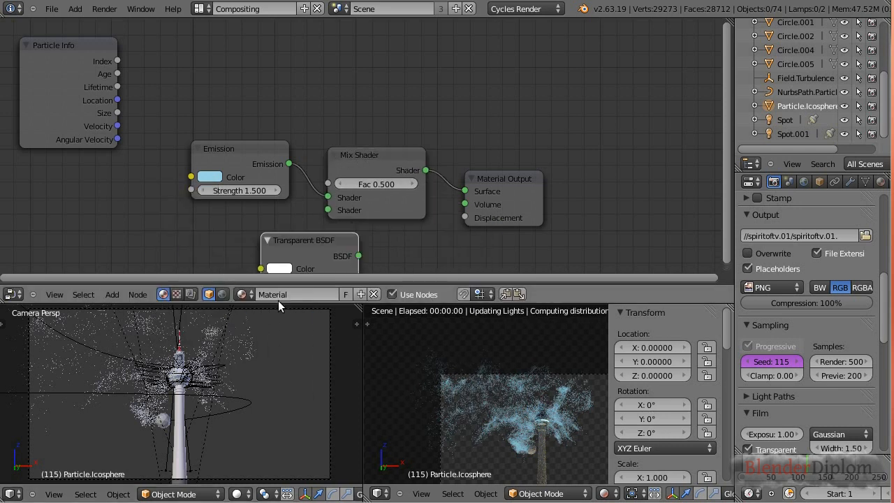
{"action": "left_click", "coordinate": [233, 217]}
{"action": "left_click_drag", "start_coordinate": [291, 235], "coordinate": [327, 210]}
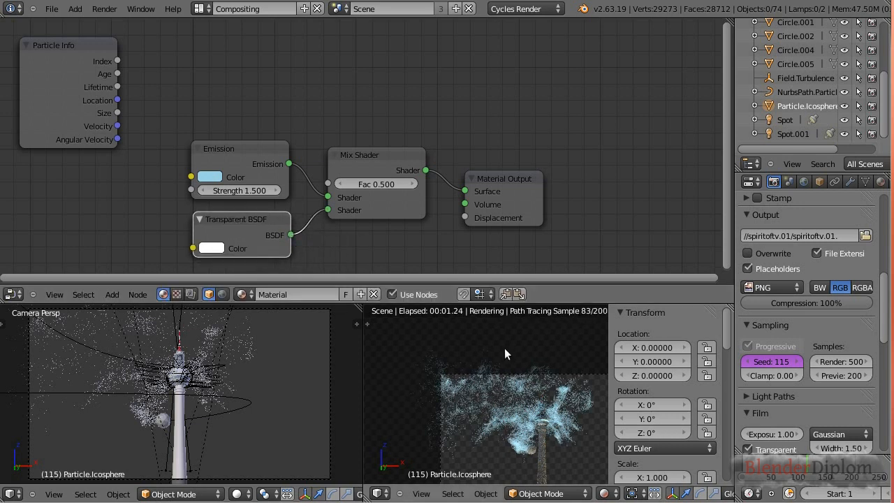
Compare the rendered particles with the Mix Shader's Fac at 0 and at 1, hiding the rendered view's properties sidebar.
{"action": "left_click", "coordinate": [375, 182]}
{"action": "type", "text": "0"}
{"action": "key", "text": "Return"}
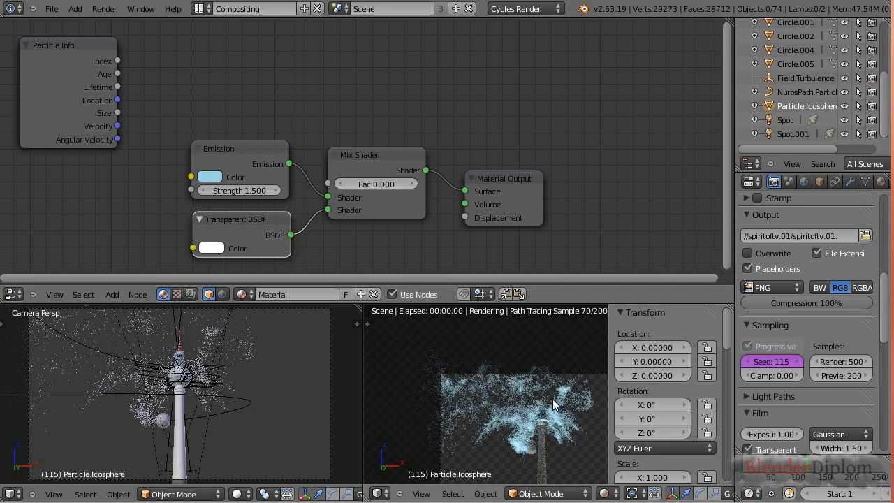
{"action": "key", "text": "n"}
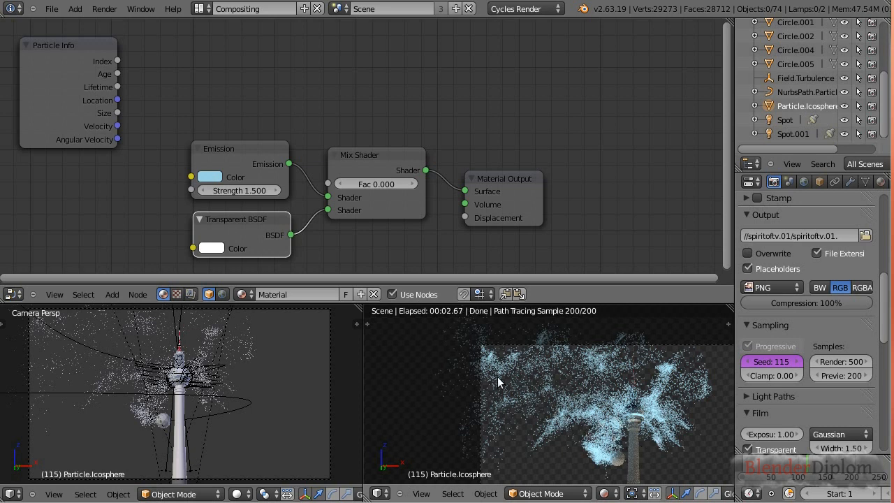
{"action": "left_click", "coordinate": [371, 184]}
{"action": "type", "text": "0"}
{"action": "key", "text": "Return"}
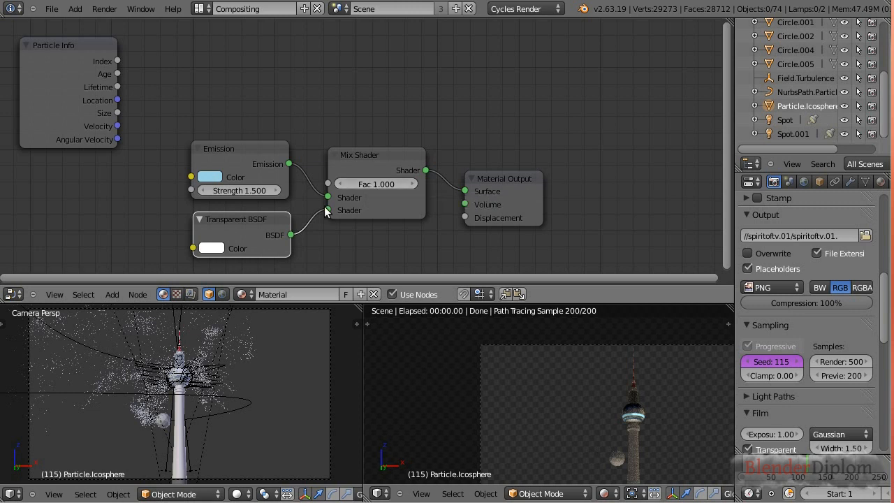
Try driving the Mix Shader's Fac directly with the Particle Info Age output, and cut that link again.
{"action": "left_click_drag", "start_coordinate": [59, 51], "coordinate": [38, 35]}
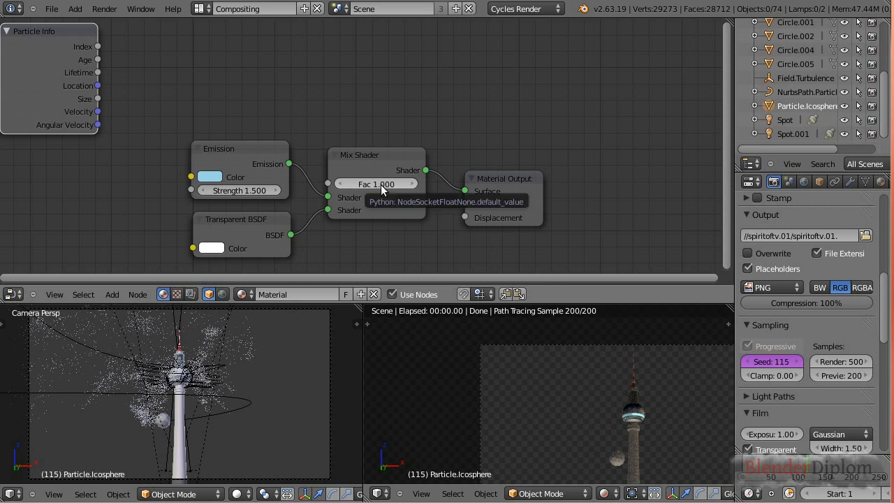
{"action": "left_click_drag", "start_coordinate": [97, 59], "coordinate": [328, 184]}
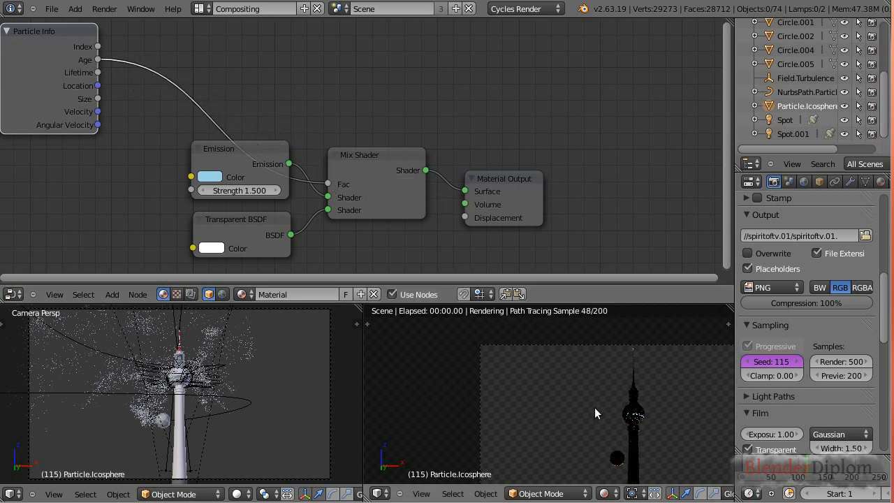
{"action": "right_click_drag", "start_coordinate": [147, 110], "coordinate": [187, 67], "text": "ctrl"}
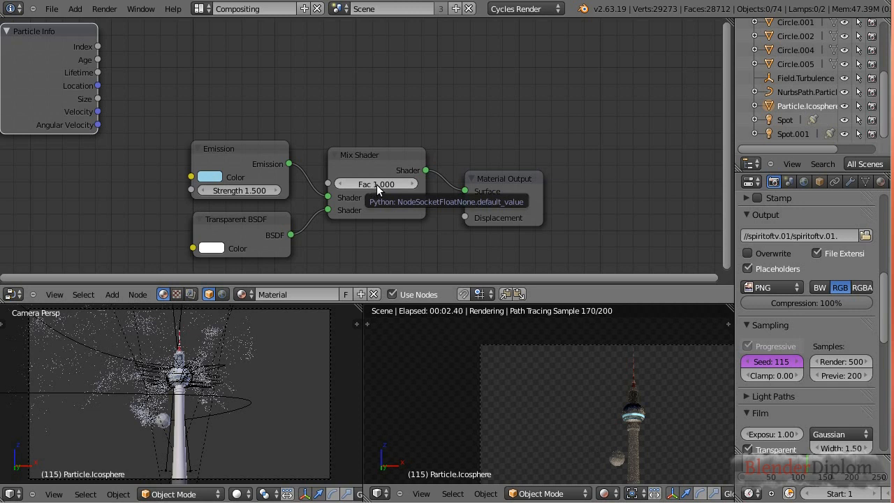
{"action": "left_click_drag", "start_coordinate": [368, 150], "coordinate": [374, 159]}
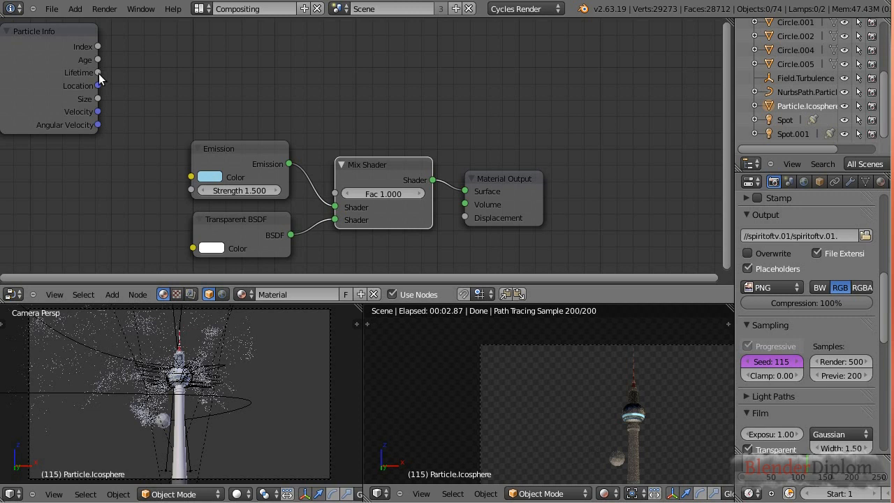
Check the particle lifetime in the emitter Icosphere's particle settings, and reselect Particle.Icosphere.
{"action": "scroll", "coordinate": [880, 187], "scroll_direction": "down", "scroll_amount": 3}
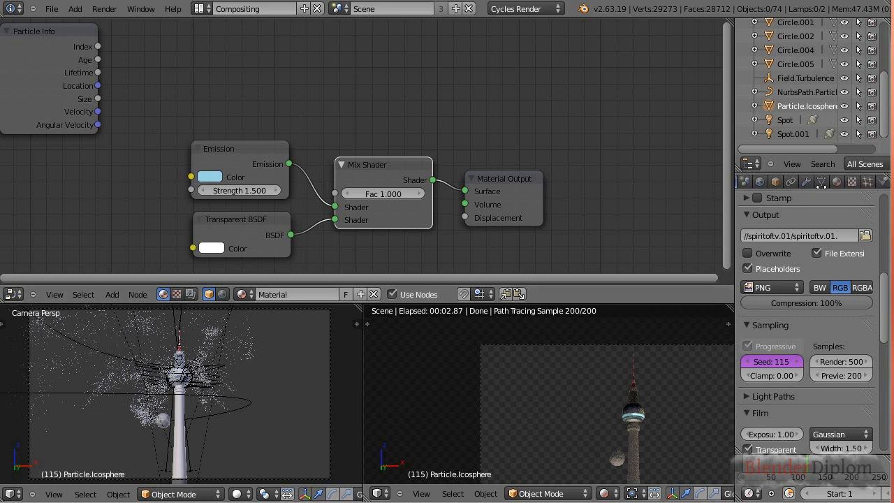
{"action": "left_click", "coordinate": [861, 181]}
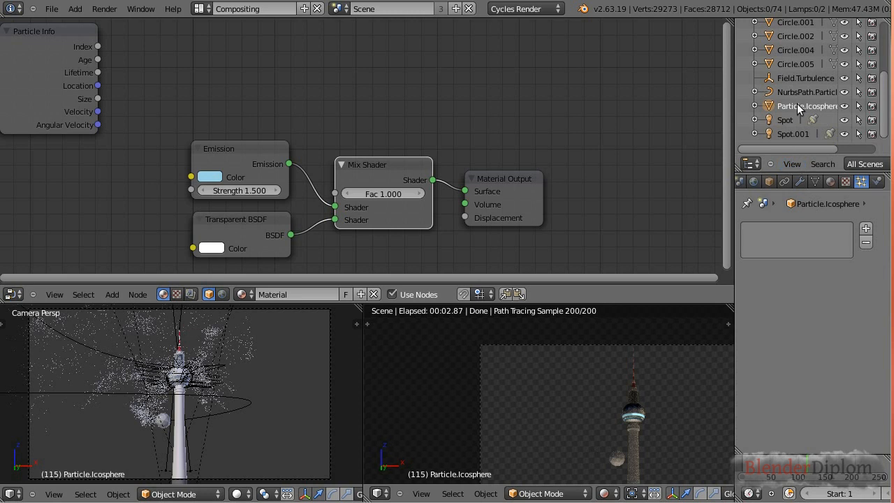
{"action": "left_click", "coordinate": [755, 92]}
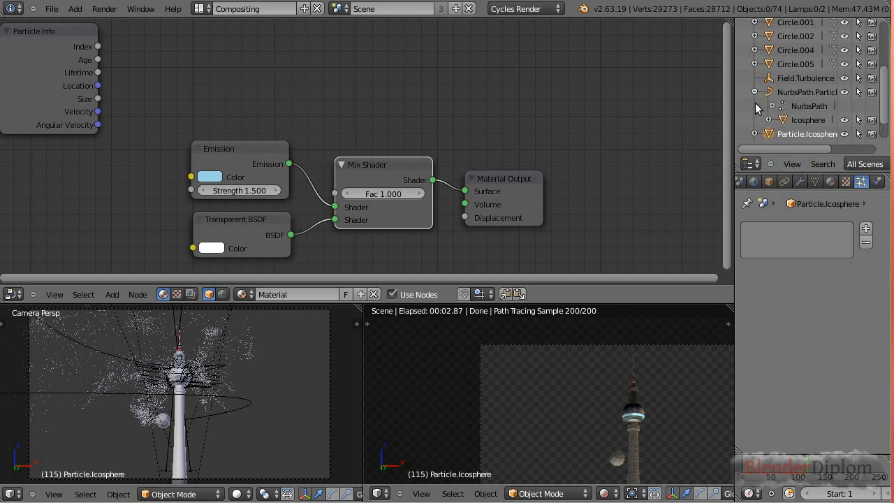
{"action": "left_click", "coordinate": [803, 120]}
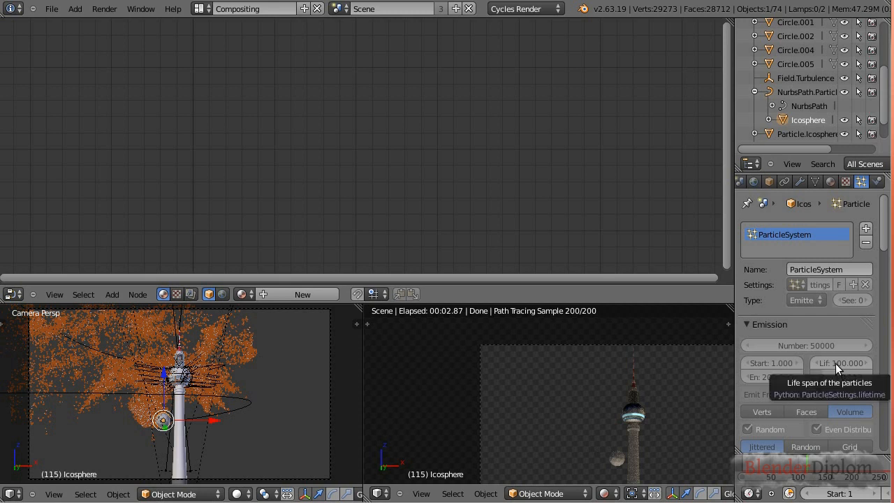
{"action": "scroll", "coordinate": [794, 91], "scroll_direction": "up", "scroll_amount": 3}
{"action": "scroll", "coordinate": [793, 95], "scroll_direction": "down", "scroll_amount": 5}
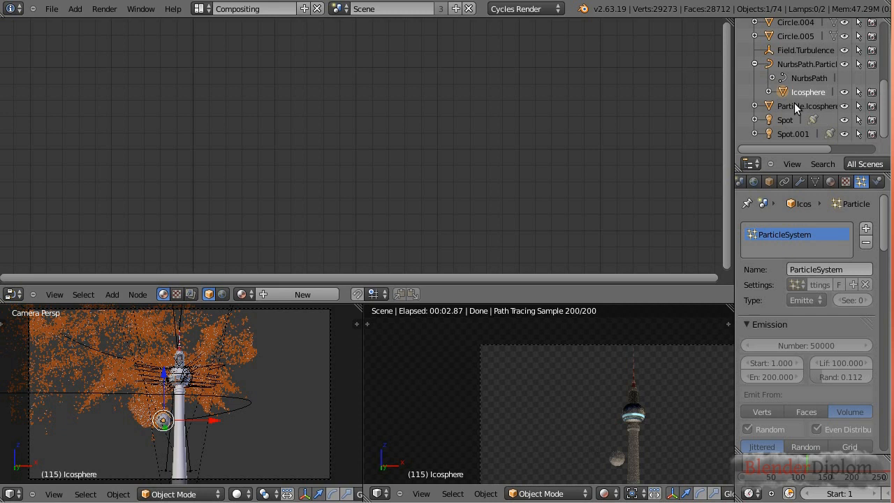
{"action": "left_click", "coordinate": [794, 103]}
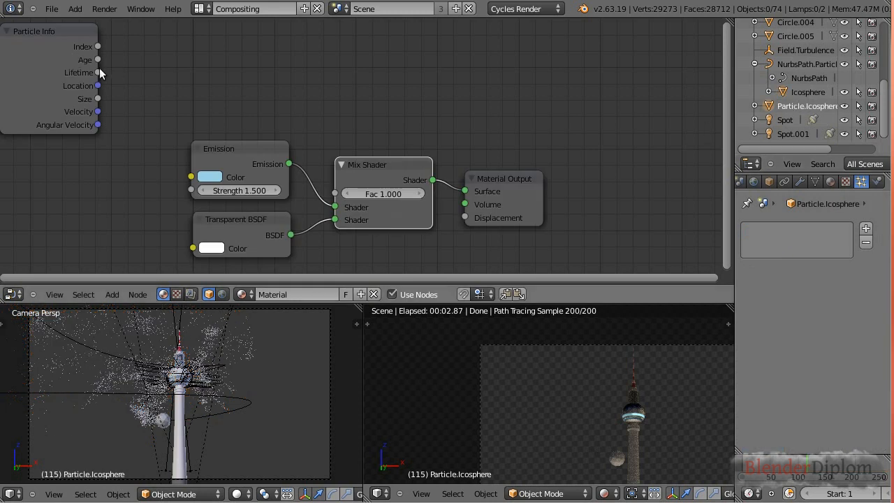
Add a Math node beside the Particle Info node and set its operation to Divide.
{"action": "key", "text": "shift+a"}
{"action": "mouse_move", "coordinate": [112, 119]}
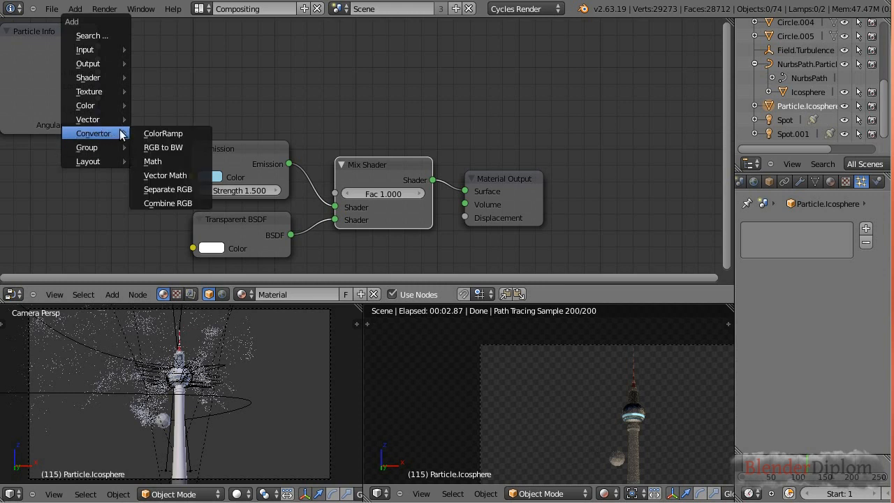
{"action": "left_click", "coordinate": [152, 161]}
{"action": "left_click", "coordinate": [143, 60]}
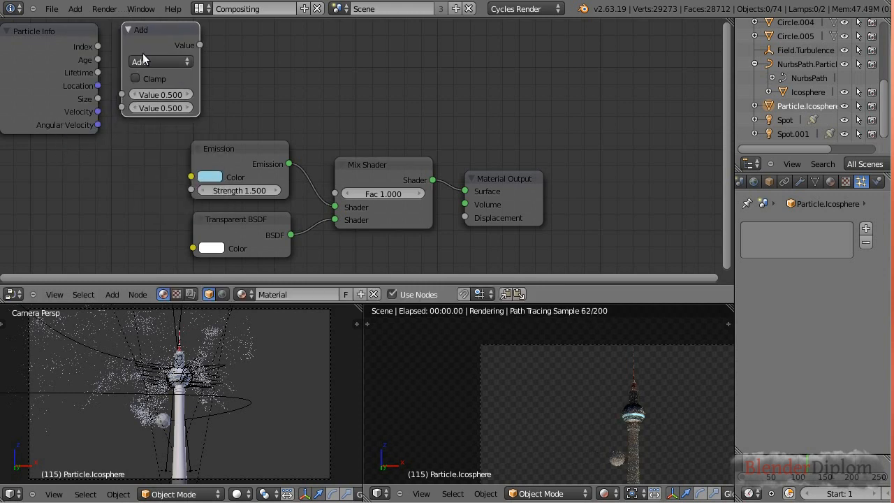
{"action": "left_click", "coordinate": [143, 60]}
{"action": "left_click", "coordinate": [164, 119]}
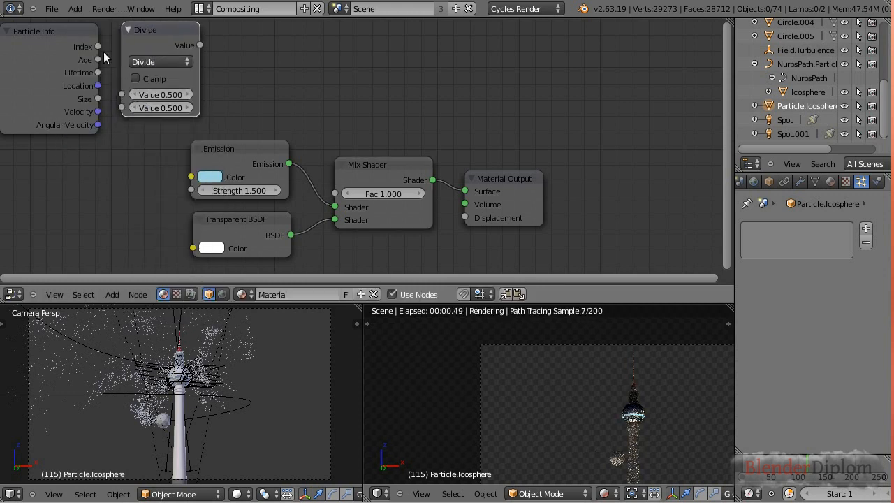
Divide the particle Age by the Lifetime in the Math node and connect the result to the Mix Shader's Fac.
{"action": "left_click_drag", "start_coordinate": [98, 60], "coordinate": [122, 107]}
{"action": "left_click_drag", "start_coordinate": [97, 71], "coordinate": [122, 108]}
{"action": "left_click_drag", "start_coordinate": [200, 46], "coordinate": [335, 192]}
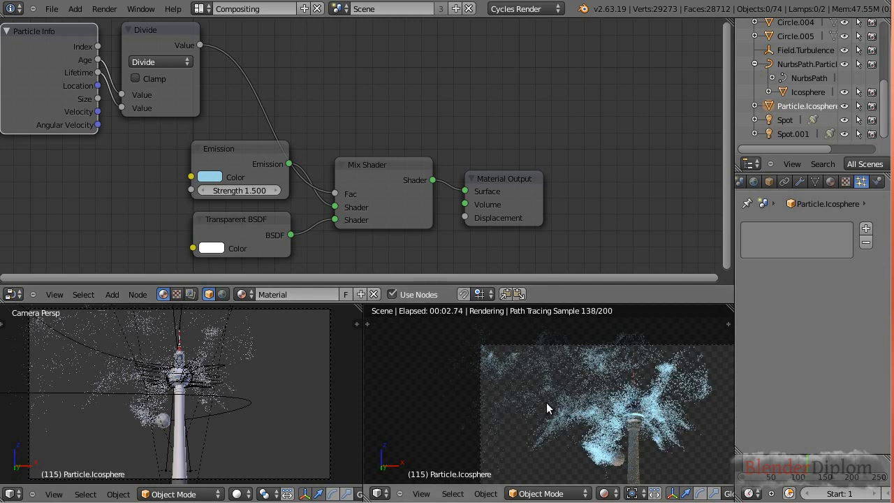
Swap the Emission and Transparent BSDF inputs of the Mix Shader for comparison and swap them back.
{"action": "left_click_drag", "start_coordinate": [336, 220], "coordinate": [336, 207]}
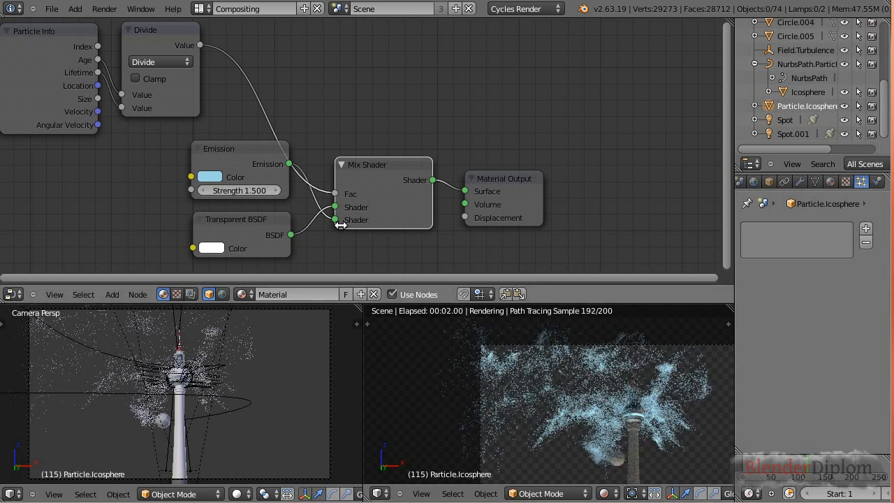
{"action": "left_click_drag", "start_coordinate": [334, 220], "coordinate": [336, 208]}
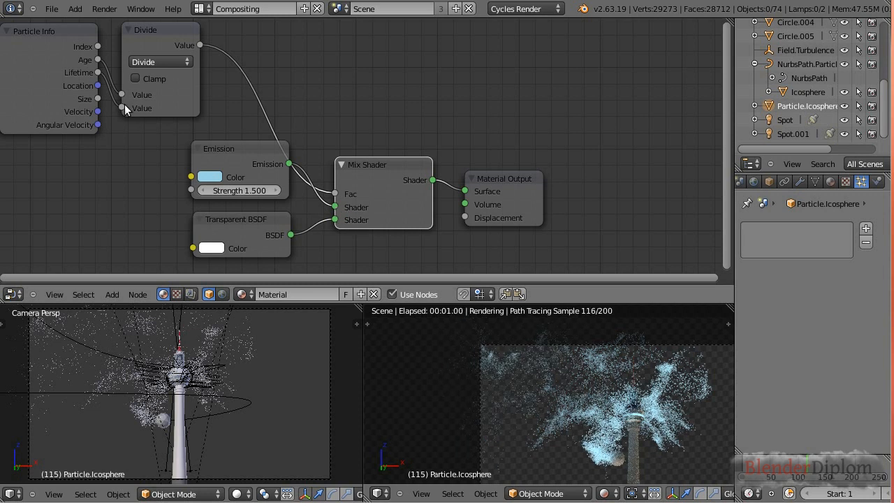
Arrange the Particle Info and Divide nodes so the Age and Lifetime links run straight between them.
{"action": "left_click_drag", "start_coordinate": [52, 37], "coordinate": [54, 73]}
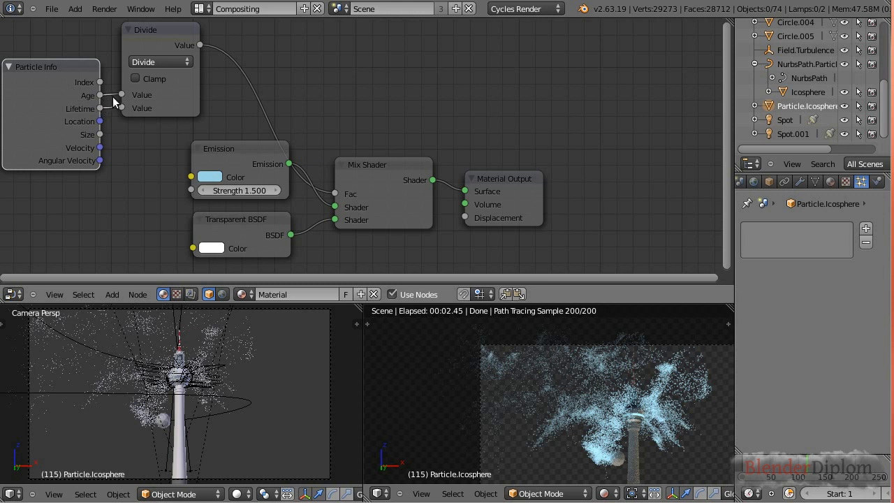
{"action": "left_click_drag", "start_coordinate": [108, 111], "coordinate": [100, 109]}
{"action": "left_click_drag", "start_coordinate": [172, 29], "coordinate": [164, 31]}
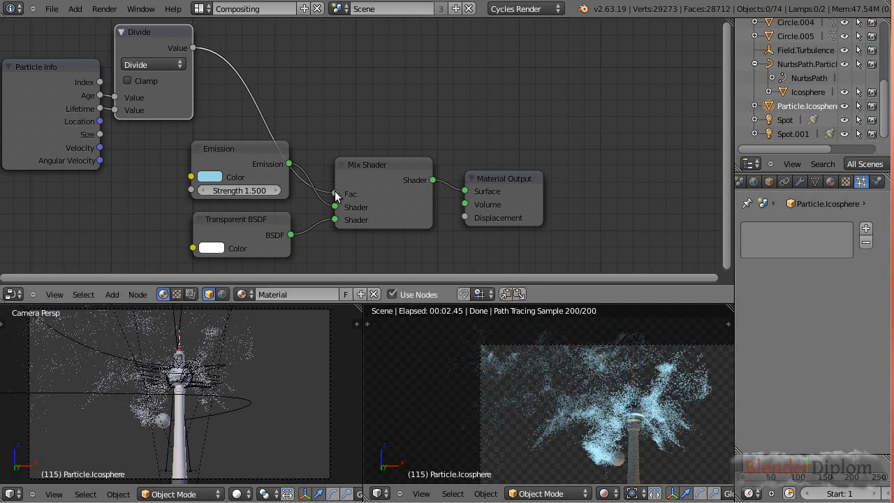
Reposition the Mix Shader, Emission and Particle Info nodes to tidy the particle material's node layout.
{"action": "left_click_drag", "start_coordinate": [377, 172], "coordinate": [379, 166]}
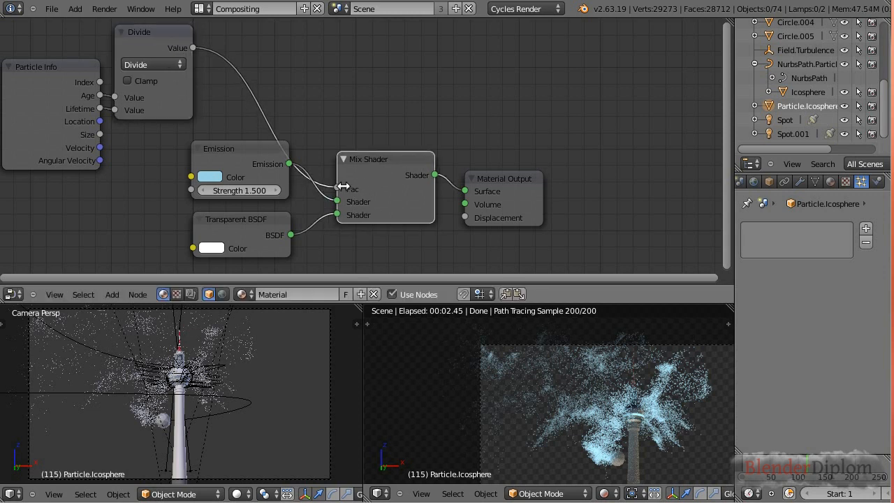
{"action": "left_click_drag", "start_coordinate": [247, 162], "coordinate": [251, 169]}
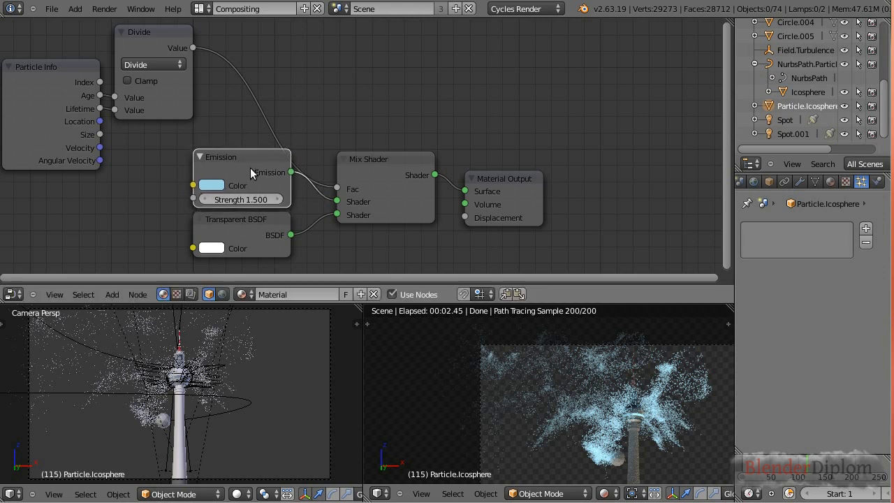
{"action": "left_click", "coordinate": [247, 227]}
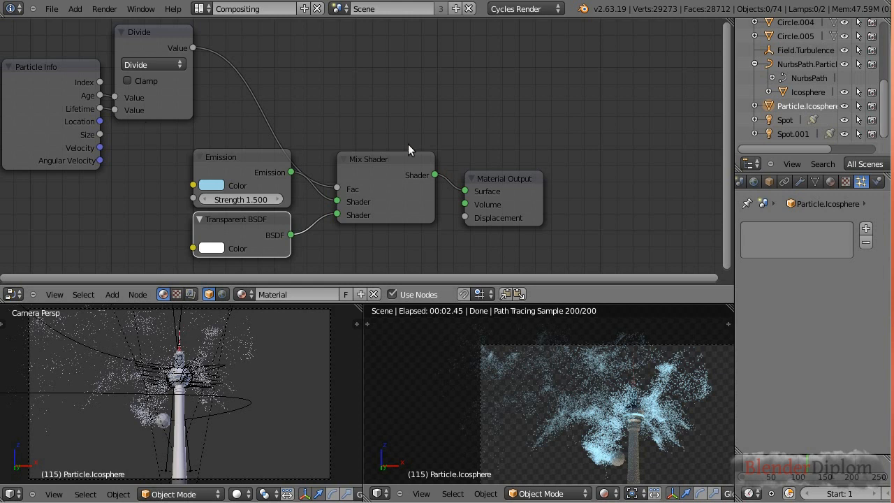
{"action": "left_click_drag", "start_coordinate": [369, 161], "coordinate": [379, 138]}
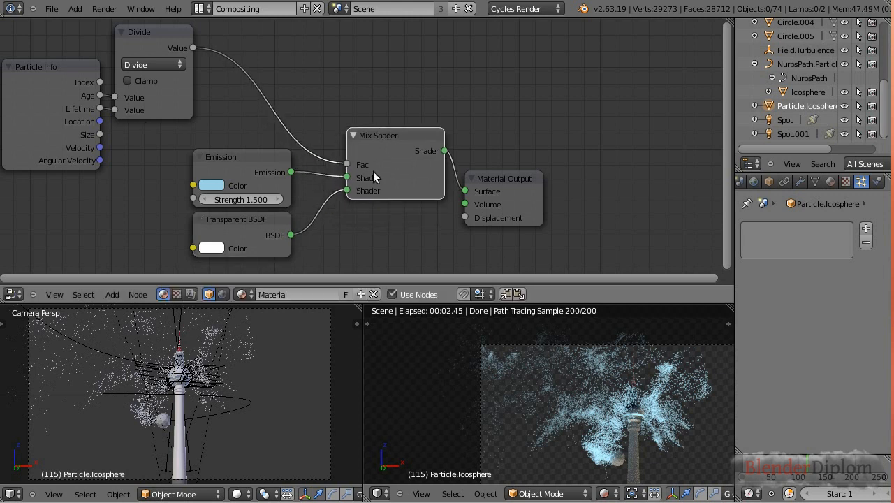
{"action": "left_click", "coordinate": [241, 222]}
{"action": "left_click_drag", "start_coordinate": [45, 69], "coordinate": [36, 35]}
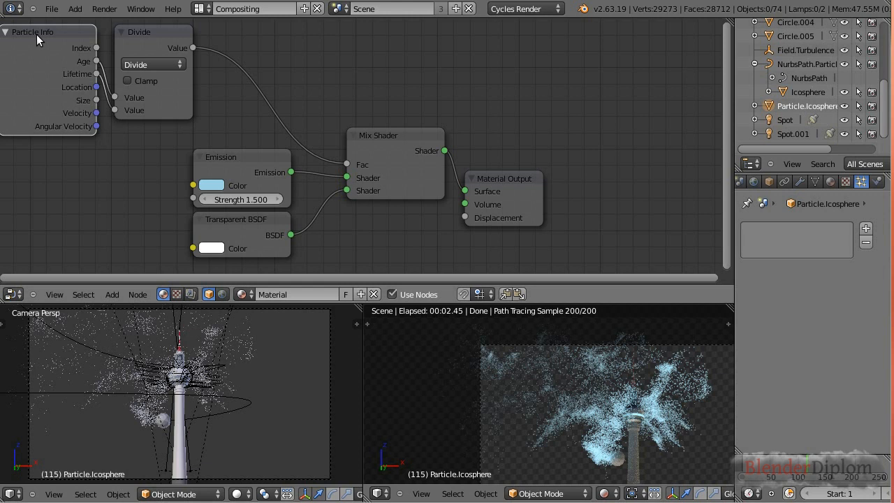
Select the emitter Icosphere beside the tower, give it a new material and delete the default shader node.
{"action": "right_click", "coordinate": [619, 466]}
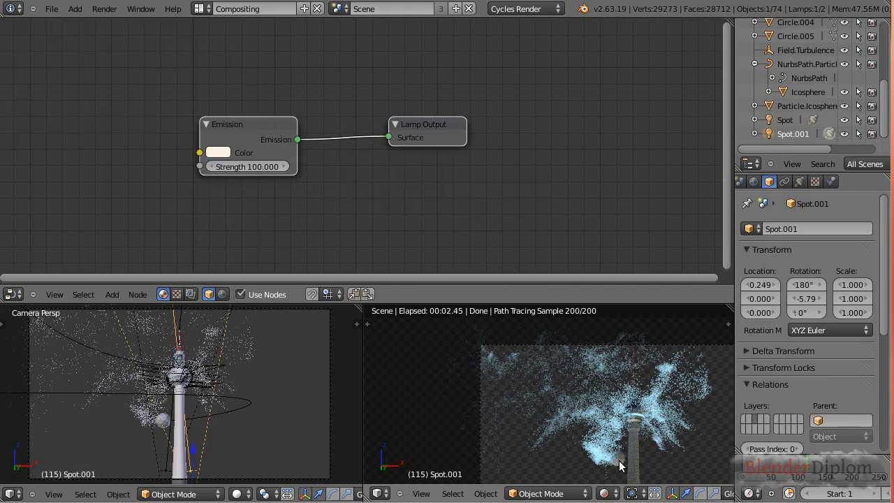
{"action": "right_click", "coordinate": [165, 422]}
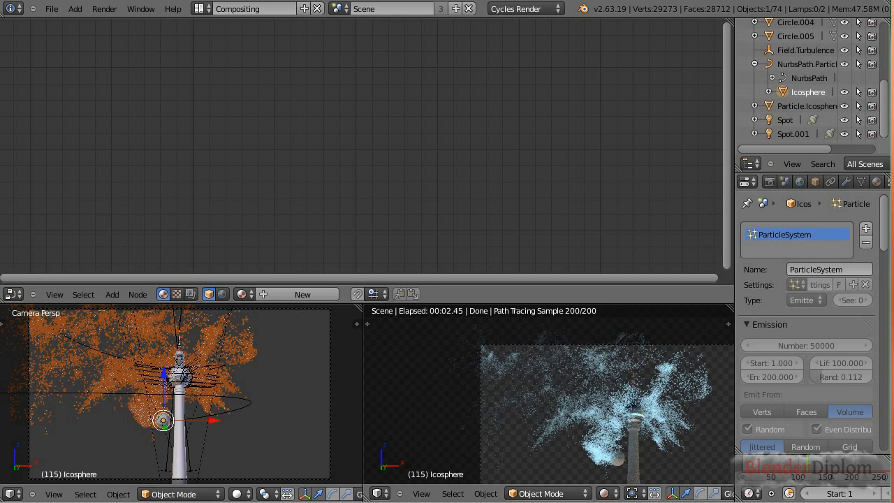
{"action": "left_click", "coordinate": [271, 294]}
{"action": "left_click", "coordinate": [265, 123]}
{"action": "key", "text": "x"}
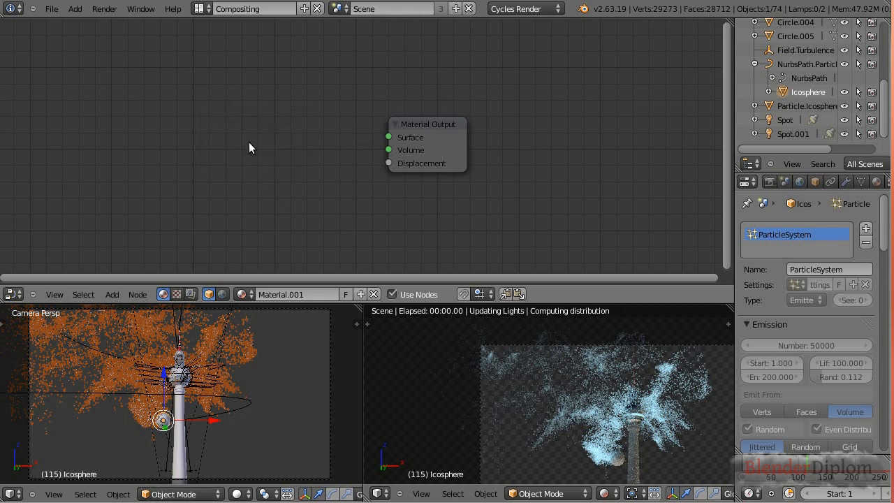
Add an Emission shader and connect it to the Surface input of the Material Output.
{"action": "key", "text": "shift+a"}
{"action": "mouse_move", "coordinate": [235, 86]}
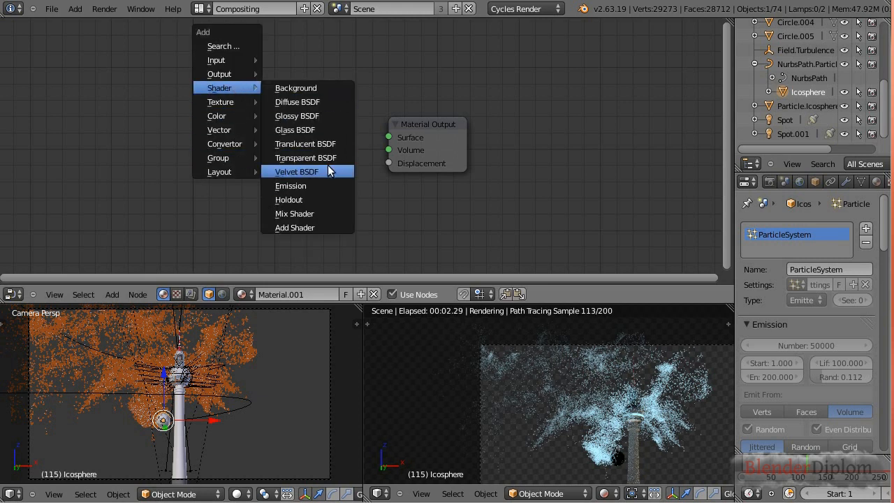
{"action": "left_click", "coordinate": [301, 184]}
{"action": "left_click", "coordinate": [235, 140]}
{"action": "left_click_drag", "start_coordinate": [308, 154], "coordinate": [384, 139]}
Set the Emission color to light blue with R 0.261, G 0.512 and B 0.800.
{"action": "left_click", "coordinate": [231, 167]}
{"action": "left_click", "coordinate": [248, 169]}
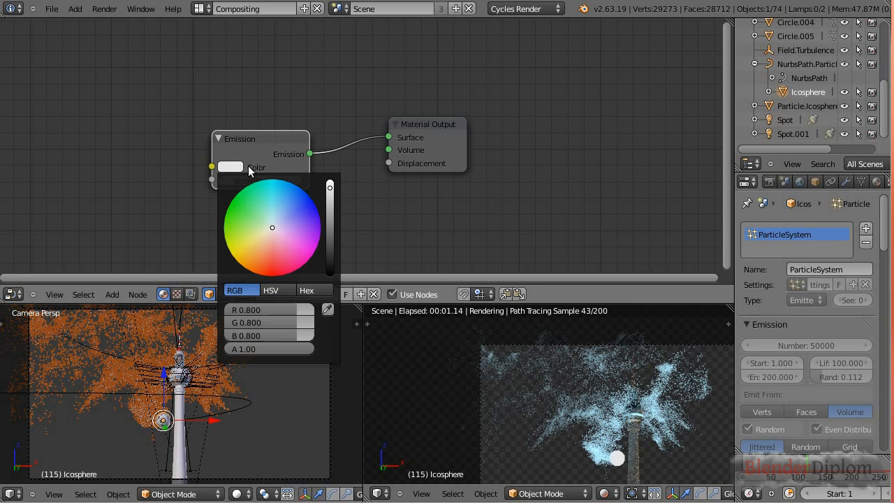
{"action": "left_click", "coordinate": [285, 200]}
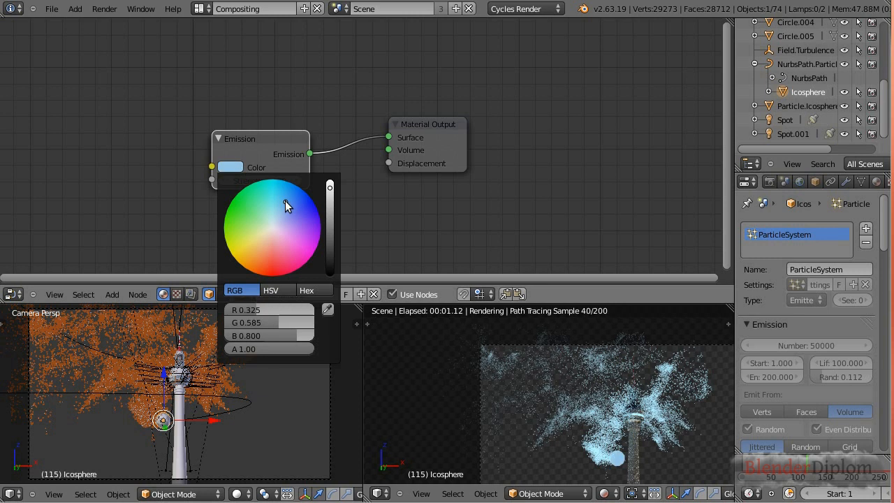
{"action": "left_click_drag", "start_coordinate": [285, 200], "coordinate": [289, 199]}
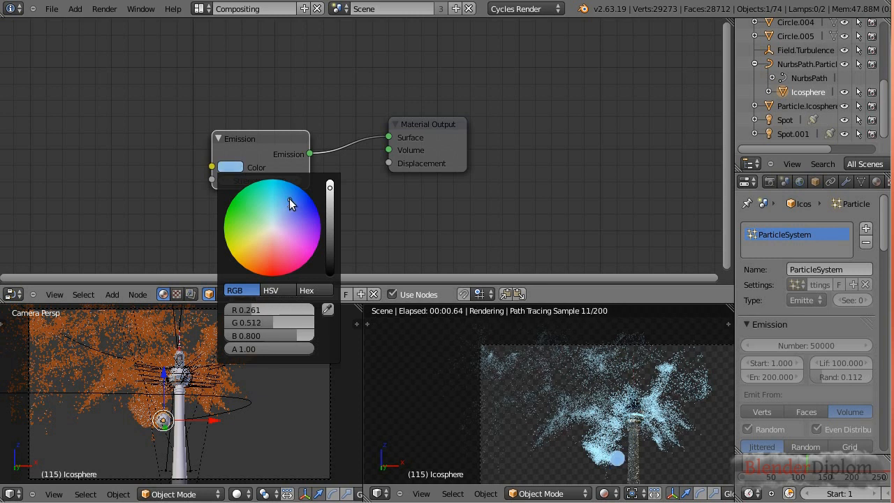
Set the Emission strength of the emitter Icosphere's material to 50.
{"action": "left_click", "coordinate": [266, 180]}
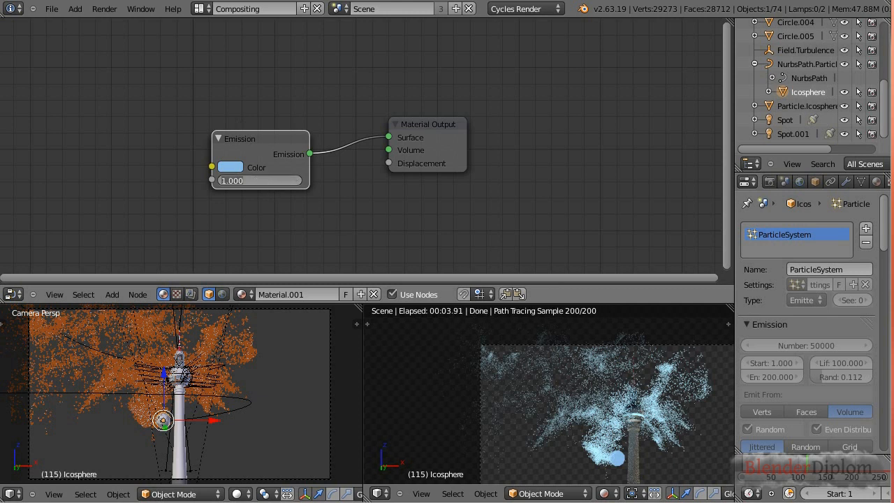
{"action": "left_click", "coordinate": [271, 183]}
{"action": "key", "text": "BackSpace"}
{"action": "key", "text": "BackSpace"}
{"action": "key", "text": "BackSpace"}
{"action": "key", "text": "BackSpace"}
{"action": "key", "text": "BackSpace"}
{"action": "type", "text": "50"}
{"action": "key", "text": "Return"}
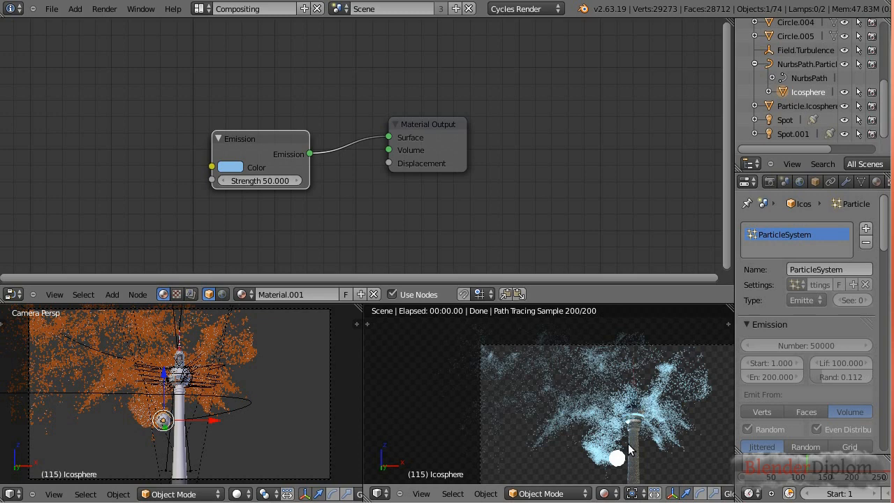
Shift the Emission color of the emitter Icosphere's material to a light turquoise.
{"action": "middle_click_drag", "start_coordinate": [634, 448], "coordinate": [598, 412], "text": "shift"}
{"action": "scroll", "coordinate": [609, 435], "scroll_direction": "up", "scroll_amount": 3}
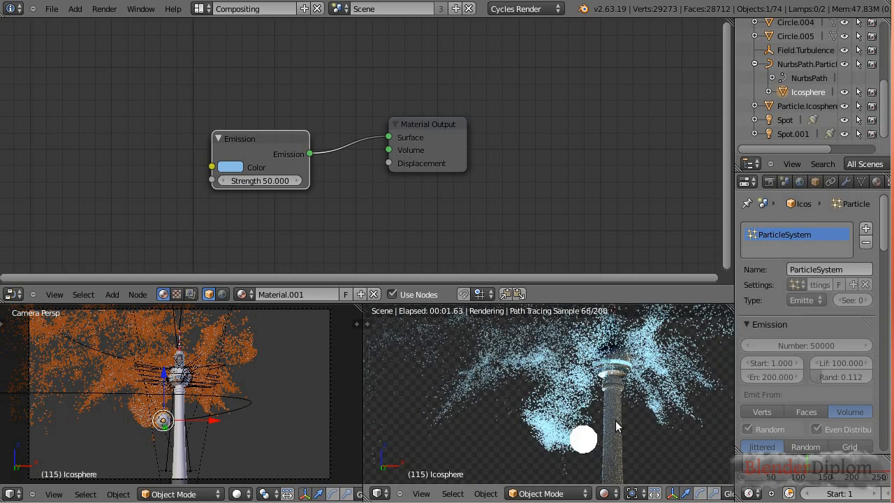
{"action": "left_click", "coordinate": [230, 166]}
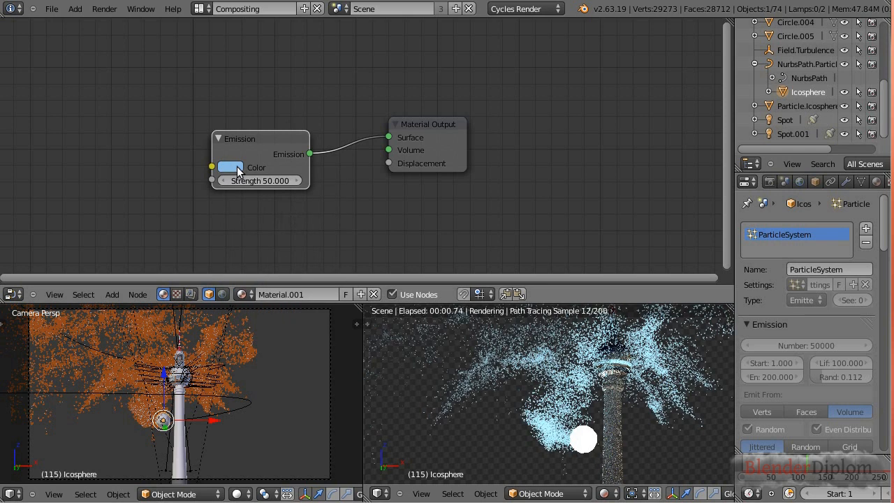
{"action": "left_click", "coordinate": [231, 167]}
{"action": "left_click_drag", "start_coordinate": [275, 199], "coordinate": [266, 198]}
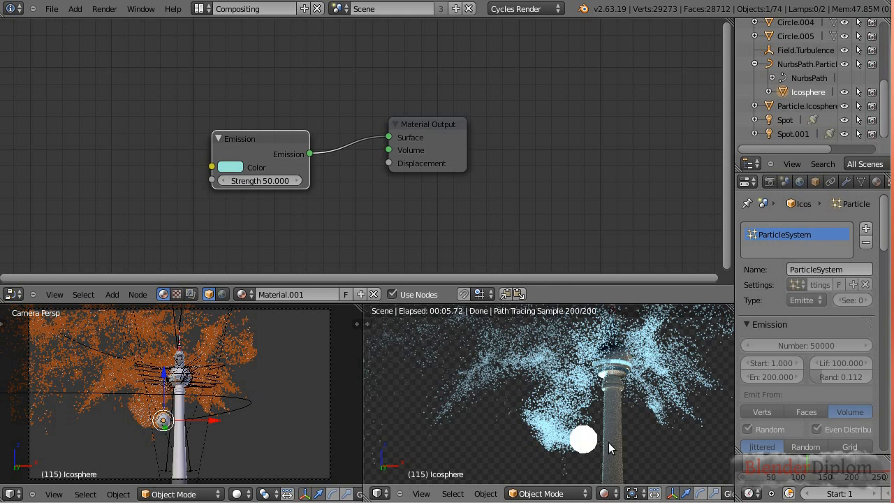
Try switching off the Camera ray visibility of the emitter Icosphere.
{"action": "left_click", "coordinate": [815, 181]}
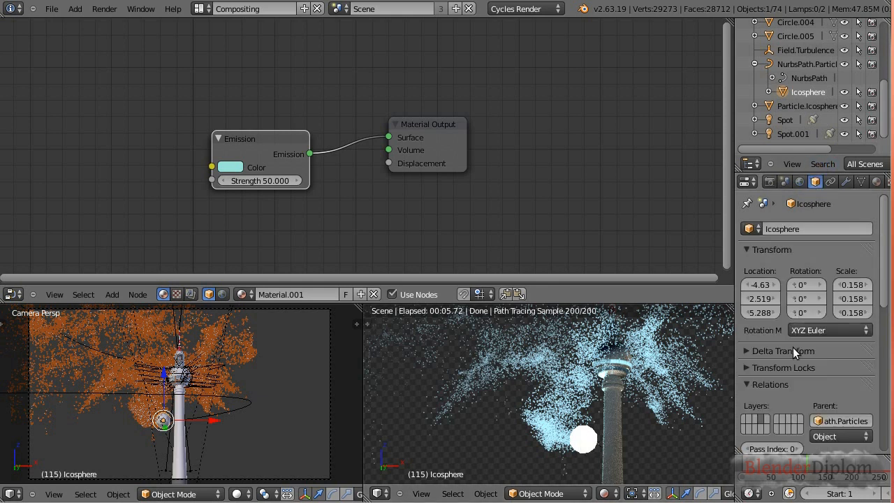
{"action": "scroll", "coordinate": [794, 350], "scroll_direction": "down", "scroll_amount": 10}
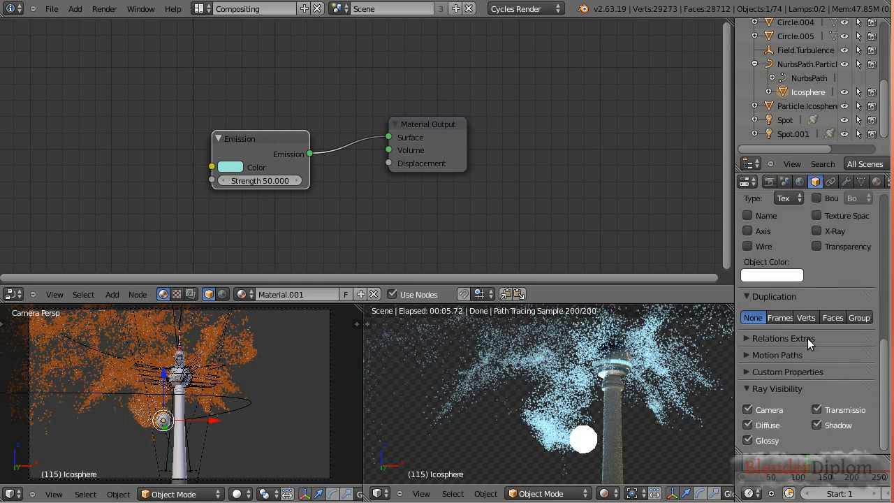
{"action": "left_click", "coordinate": [746, 409]}
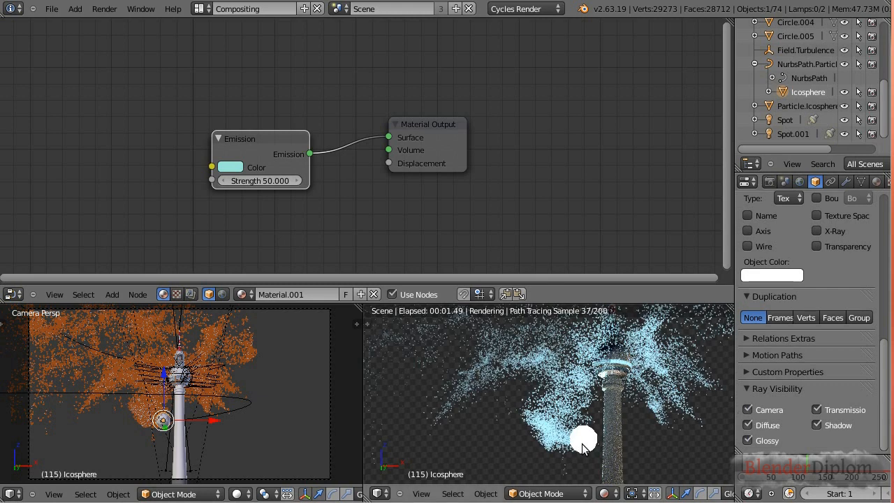
{"action": "scroll", "coordinate": [852, 361], "scroll_direction": "up", "scroll_amount": 6}
{"action": "scroll", "coordinate": [852, 358], "scroll_direction": "up", "scroll_amount": 6}
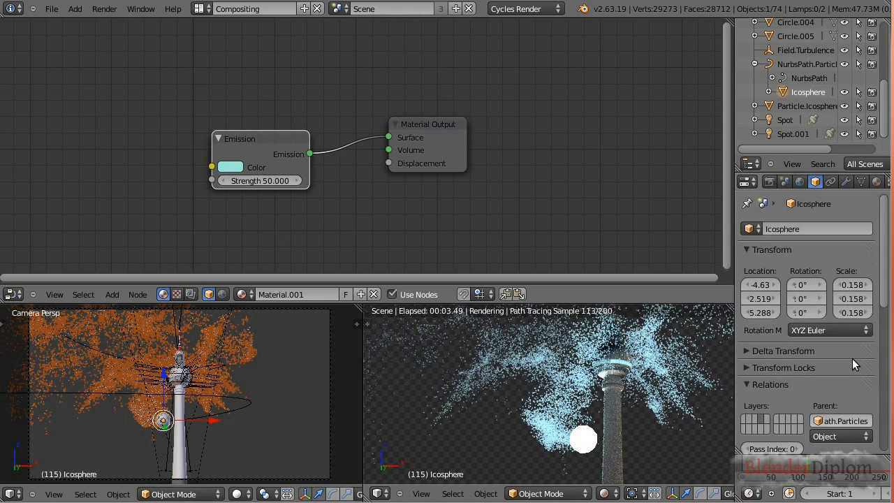
Spread the Emission and Material Output nodes apart and add a Transparent BSDF below the Emission node.
{"action": "left_click_drag", "start_coordinate": [280, 144], "coordinate": [170, 154]}
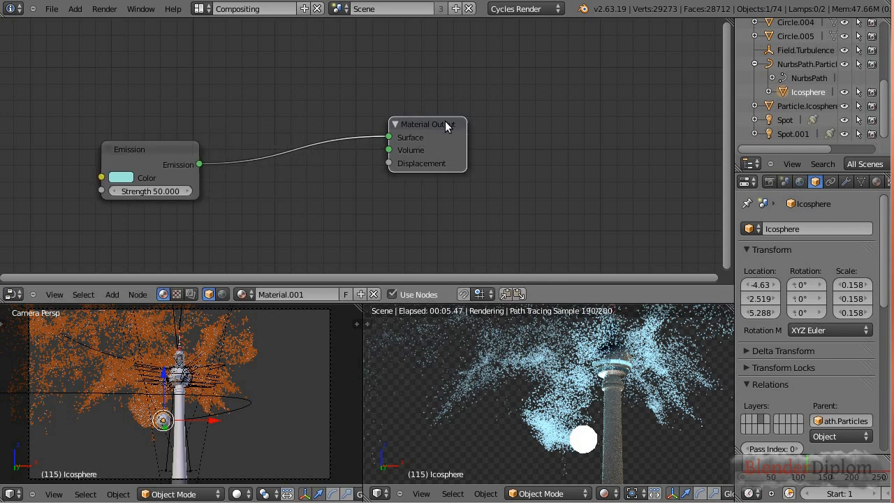
{"action": "left_click_drag", "start_coordinate": [445, 120], "coordinate": [499, 147]}
{"action": "key", "text": "shift+a"}
{"action": "mouse_move", "coordinate": [291, 195]}
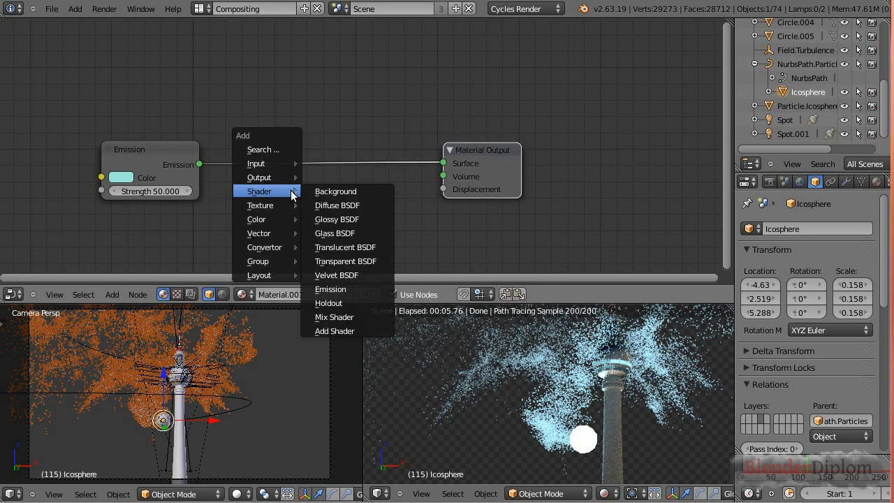
{"action": "left_click", "coordinate": [353, 261]}
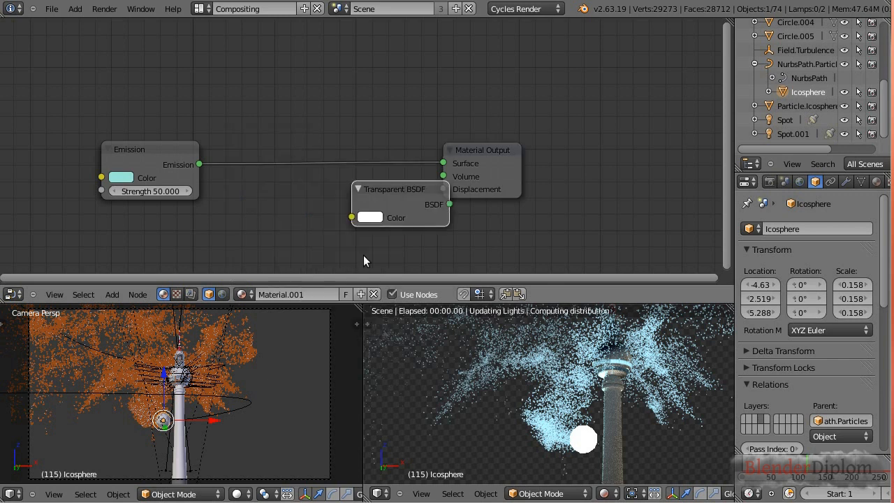
{"action": "left_click_drag", "start_coordinate": [396, 188], "coordinate": [130, 217]}
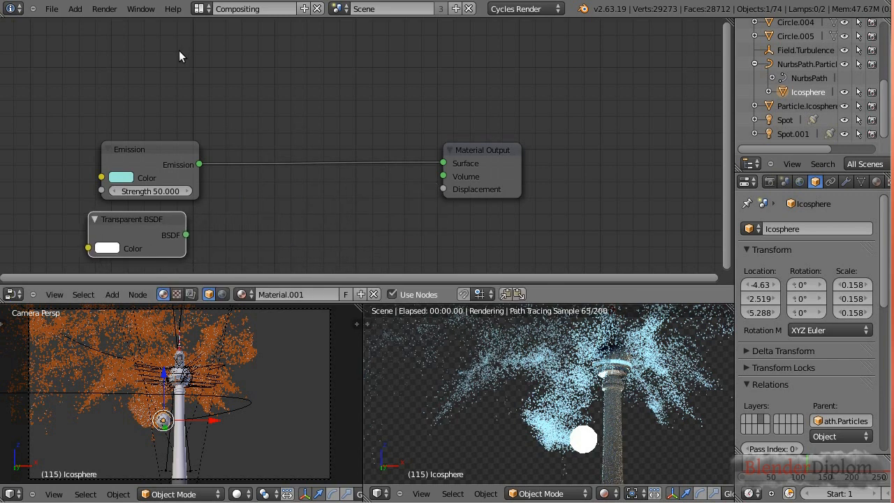
Insert a Mix Shader between Emission and Material Output, connect the Transparent BSDF to its second Shader input, and tidy both source nodes.
{"action": "key", "text": "shift+a"}
{"action": "mouse_move", "coordinate": [249, 124]}
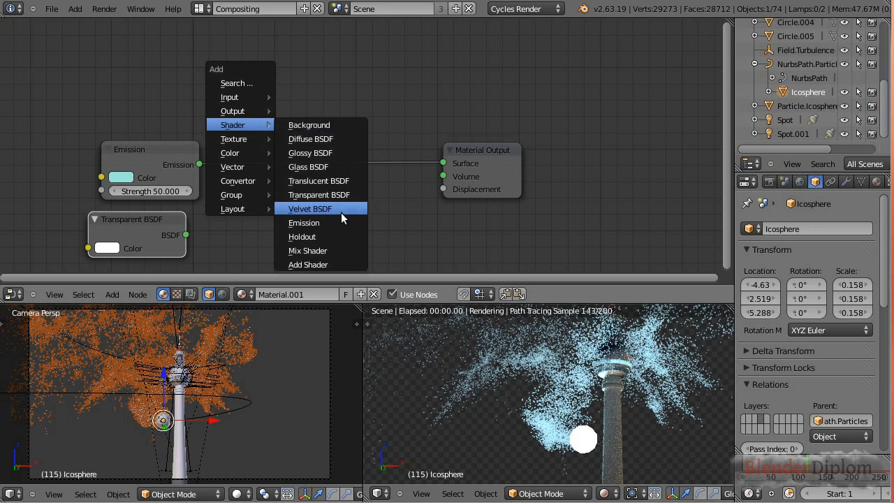
{"action": "left_click", "coordinate": [315, 250]}
{"action": "left_click", "coordinate": [311, 138]}
{"action": "left_click_drag", "start_coordinate": [187, 236], "coordinate": [286, 199]}
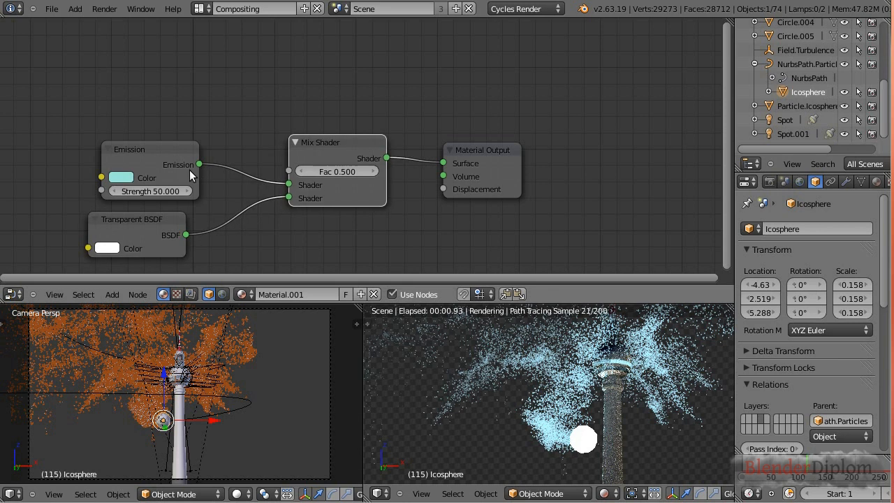
{"action": "left_click_drag", "start_coordinate": [189, 169], "coordinate": [200, 170]}
{"action": "left_click_drag", "start_coordinate": [162, 218], "coordinate": [211, 219]}
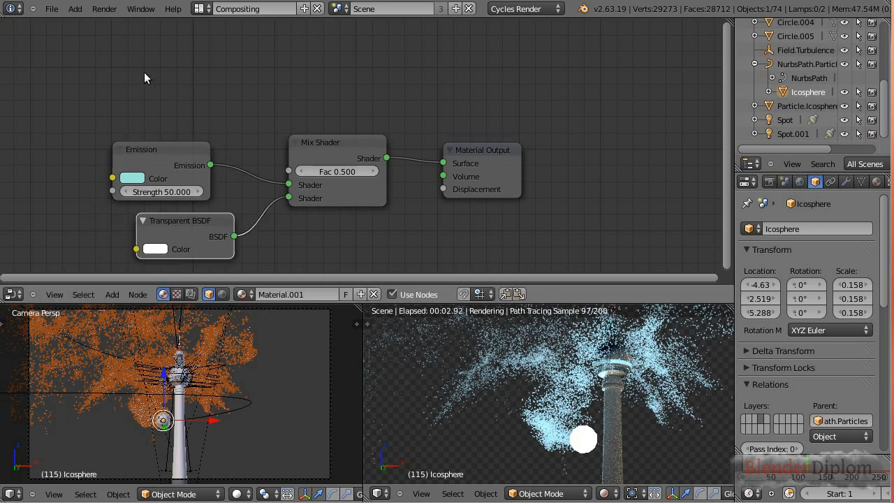
Add a Light Path node and connect its Is Camera Ray output to the Mix Shader's Fac.
{"action": "key", "text": "shift+a"}
{"action": "mouse_move", "coordinate": [134, 50]}
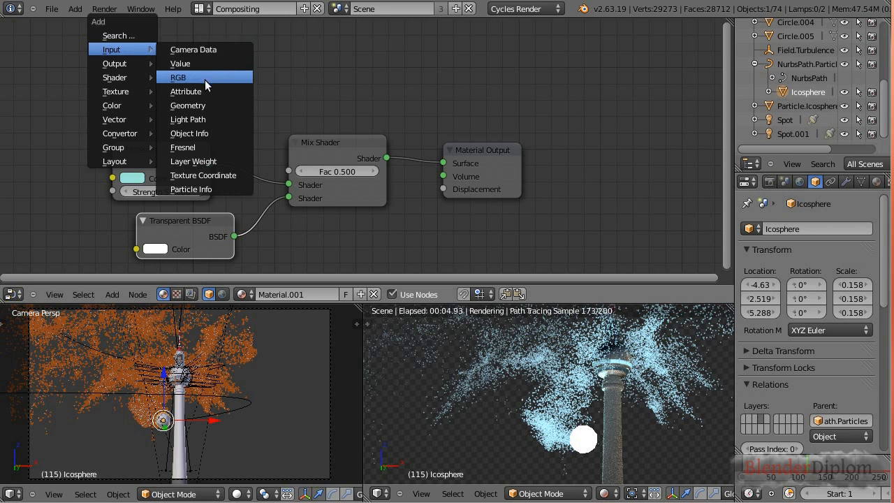
{"action": "left_click", "coordinate": [201, 121]}
{"action": "left_click", "coordinate": [148, 10]}
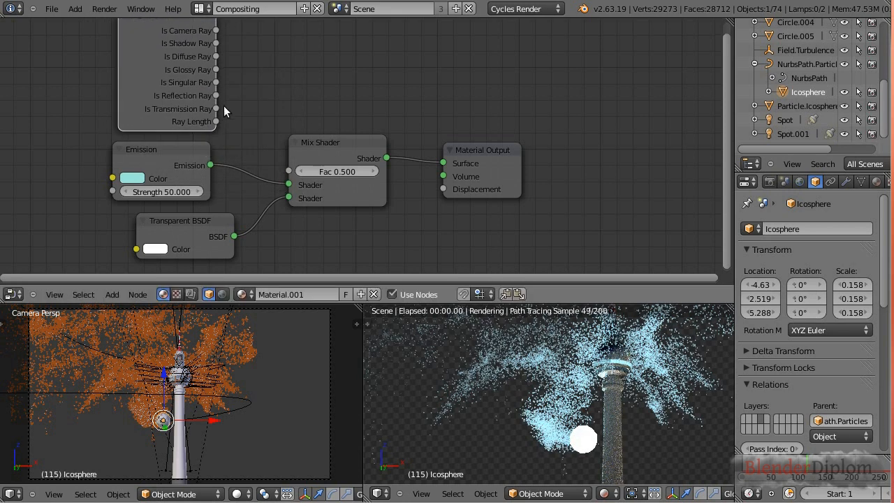
{"action": "left_click_drag", "start_coordinate": [217, 31], "coordinate": [289, 172]}
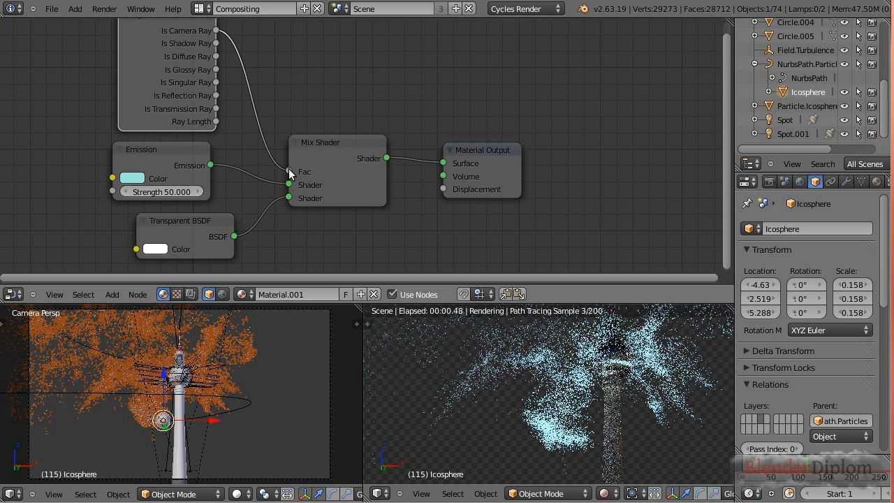
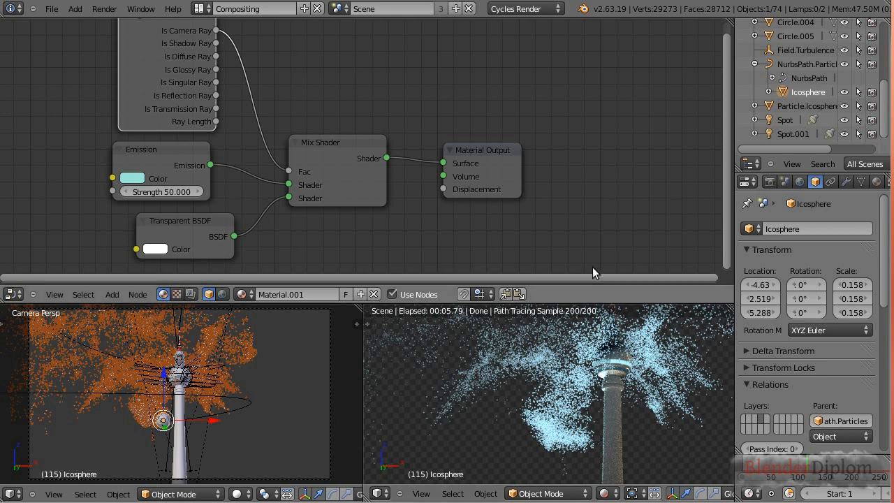
Select Particle.Icosphere and rearrange its material nodes, moving Particle Info and Divide away from the shader nodes.
{"action": "left_click", "coordinate": [814, 106]}
{"action": "scroll", "coordinate": [369, 152], "scroll_direction": "down", "scroll_amount": 2}
{"action": "left_click_drag", "start_coordinate": [113, 69], "coordinate": [58, 40]}
{"action": "left_click_drag", "start_coordinate": [199, 68], "coordinate": [149, 38]}
{"action": "left_click_drag", "start_coordinate": [277, 152], "coordinate": [270, 141]}
{"action": "left_click_drag", "start_coordinate": [268, 210], "coordinate": [267, 212]}
{"action": "left_click_drag", "start_coordinate": [376, 137], "coordinate": [378, 132]}
{"action": "left_click_drag", "start_coordinate": [269, 149], "coordinate": [271, 151]}
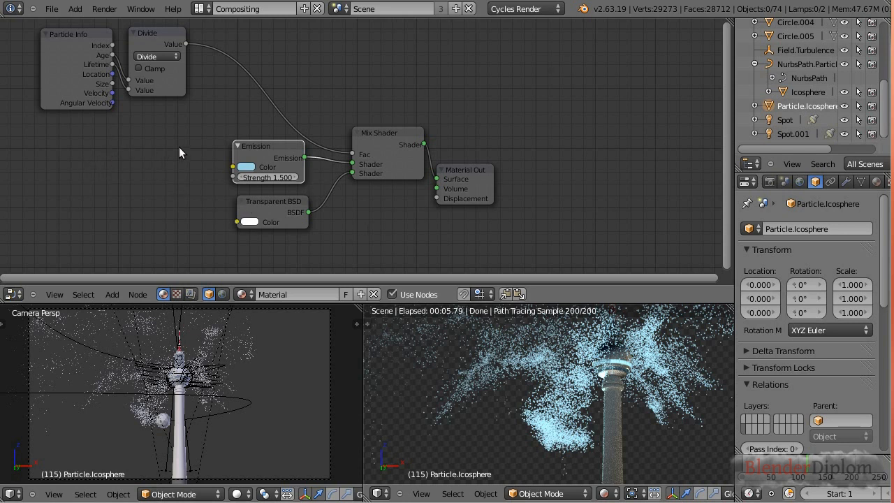
Insert a duplicate Mix Shader between Emission and the existing Mix Shader, connect Emission to its second Shader input, and move Emission aside.
{"action": "left_click_drag", "start_coordinate": [262, 149], "coordinate": [122, 154]}
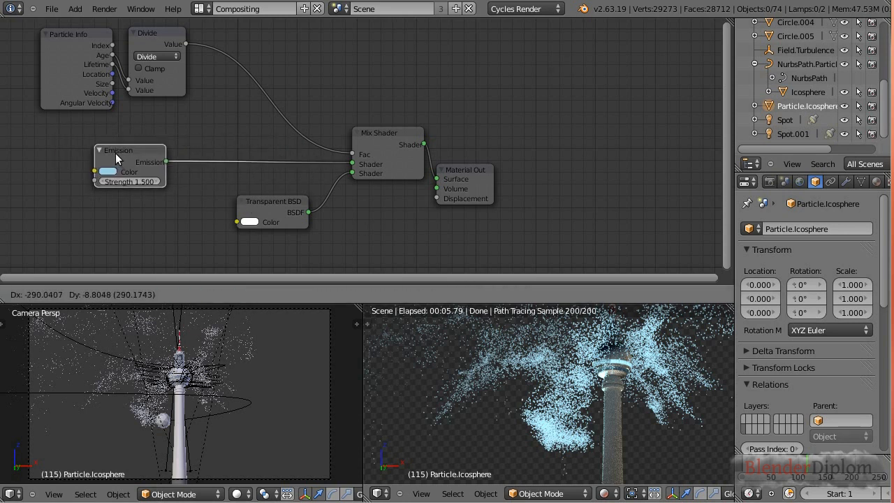
{"action": "key", "text": "shift+d"}
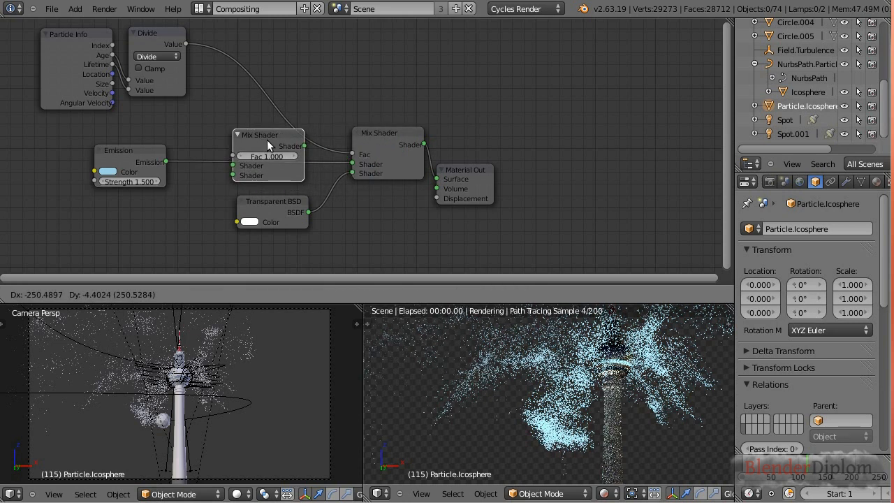
{"action": "left_click", "coordinate": [259, 136]}
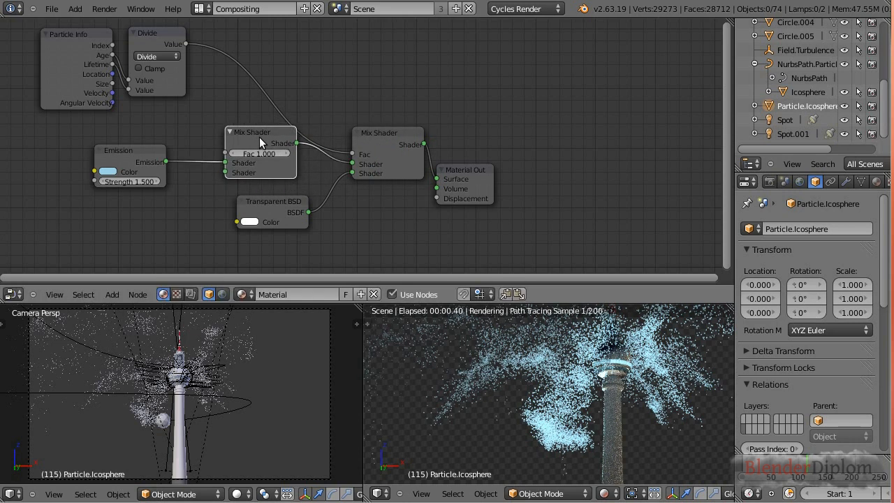
{"action": "left_click_drag", "start_coordinate": [225, 163], "coordinate": [226, 172]}
{"action": "left_click_drag", "start_coordinate": [125, 160], "coordinate": [124, 215]}
Add a Glossy BSDF above the Emission node and connect it to the duplicated Mix Shader's first Shader input.
{"action": "key", "text": "shift+a"}
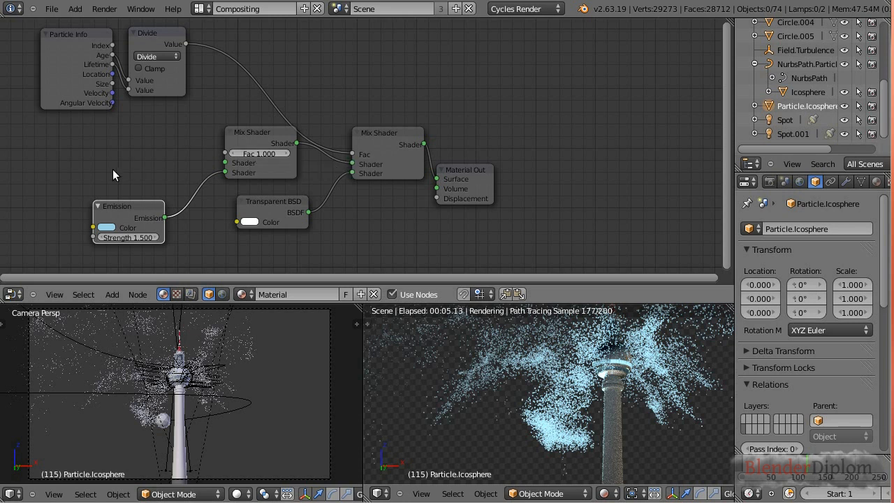
{"action": "key", "text": "shift+a"}
{"action": "mouse_move", "coordinate": [82, 199]}
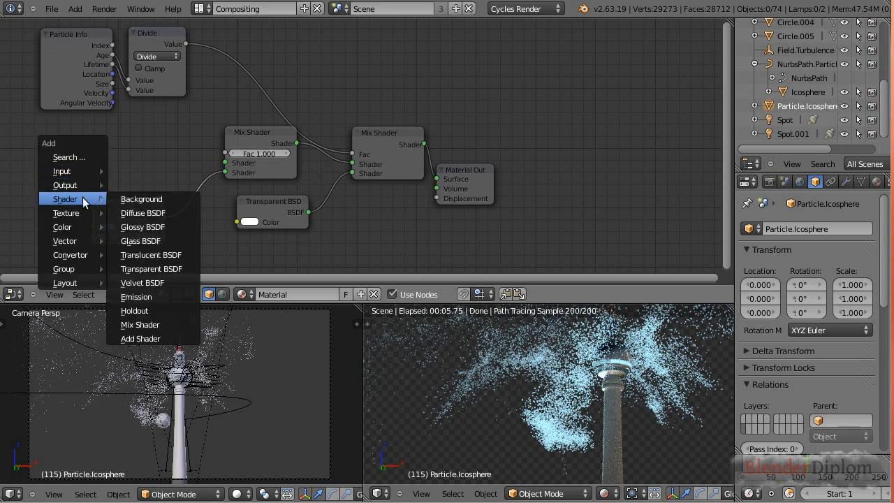
{"action": "left_click", "coordinate": [143, 227]}
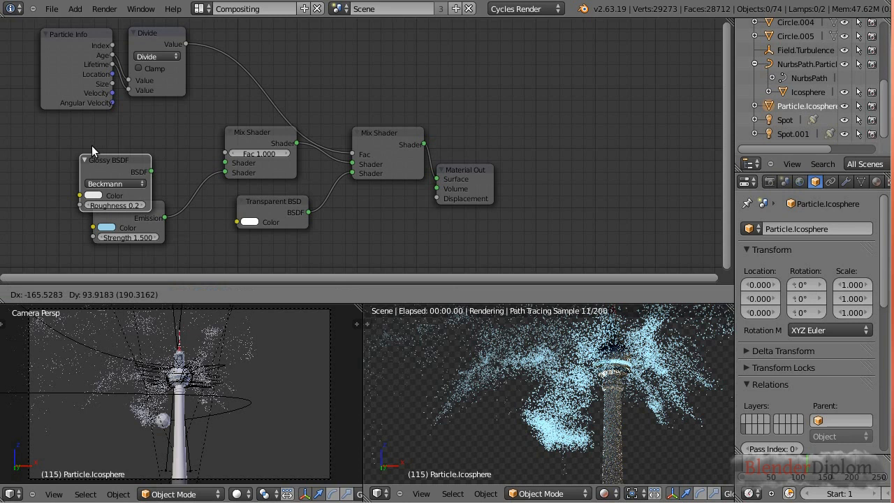
{"action": "left_click", "coordinate": [125, 140]}
{"action": "left_click_drag", "start_coordinate": [163, 150], "coordinate": [223, 164]}
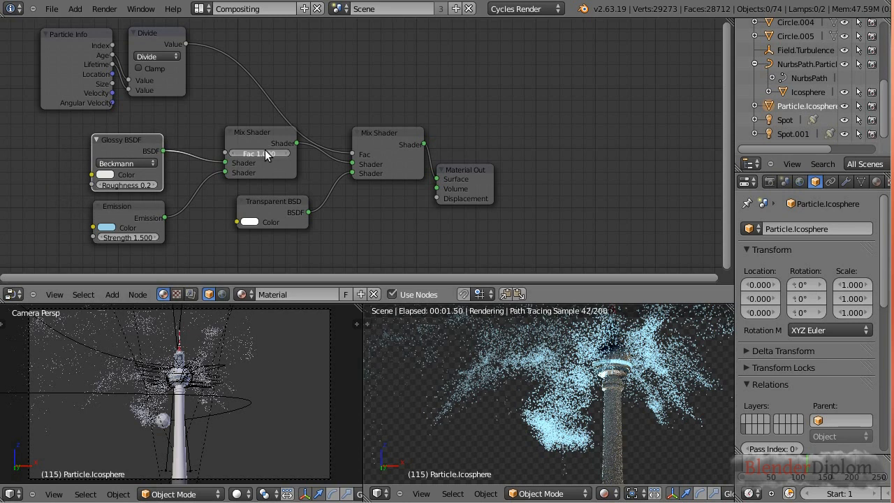
Try a Fac of 0.5 on the duplicated Mix Shader and drive that Fac with the Divide node's Value output instead.
{"action": "left_click", "coordinate": [262, 149]}
{"action": "type", "text": "0.5"}
{"action": "key", "text": "Return"}
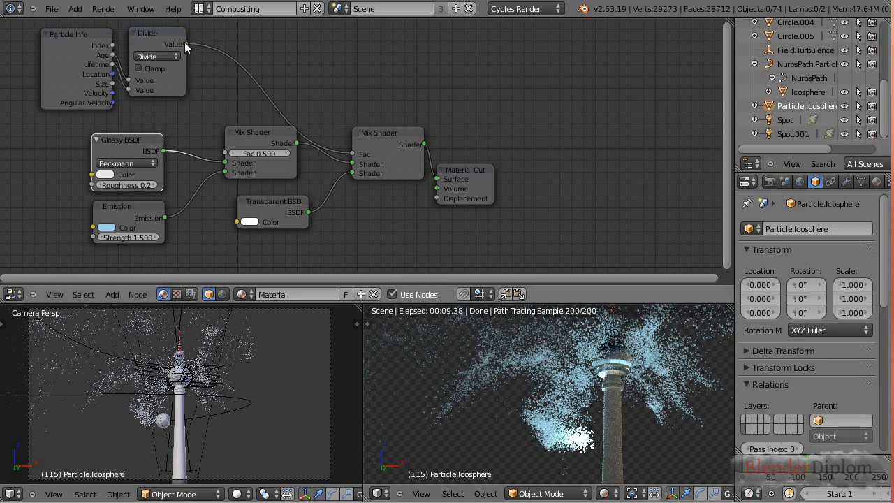
{"action": "left_click_drag", "start_coordinate": [199, 107], "coordinate": [224, 154]}
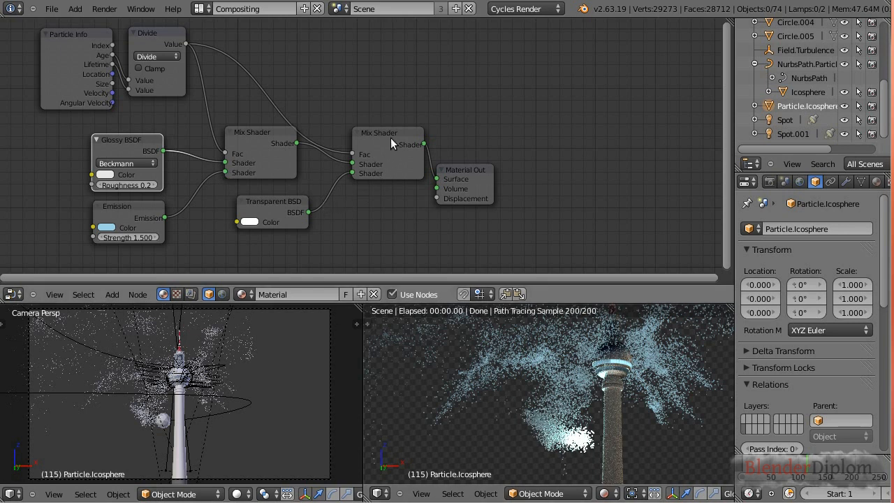
Tidy the two Mix Shader nodes and the Transparent BSDF, and set the Glossy BSDF's Roughness to 0.1.
{"action": "left_click_drag", "start_coordinate": [391, 138], "coordinate": [396, 131]}
{"action": "left_click_drag", "start_coordinate": [280, 199], "coordinate": [273, 198]}
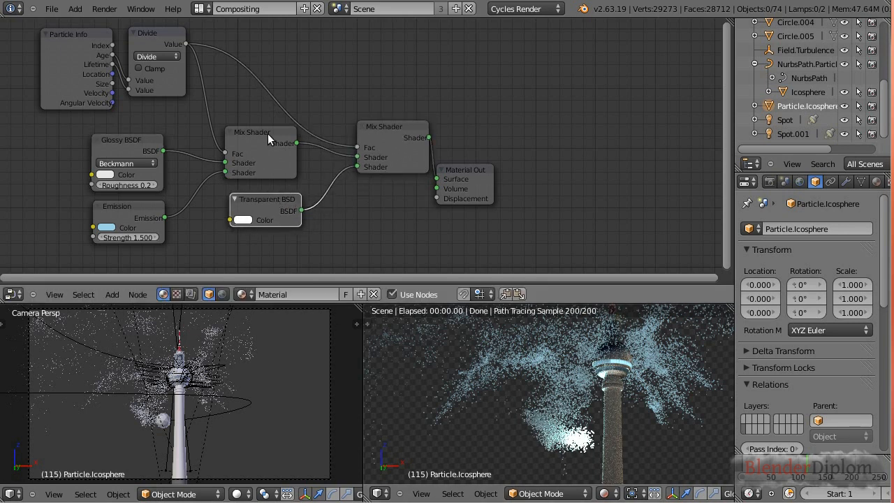
{"action": "left_click_drag", "start_coordinate": [268, 134], "coordinate": [273, 138]}
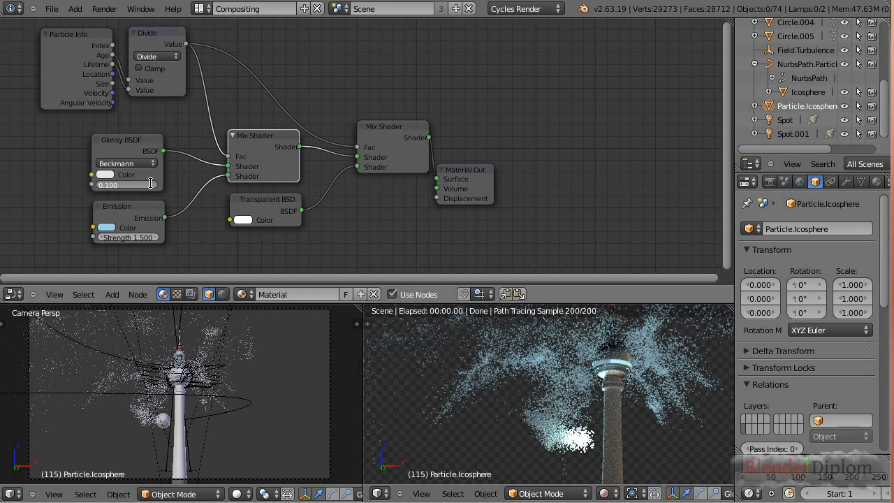
{"action": "key", "text": "Return"}
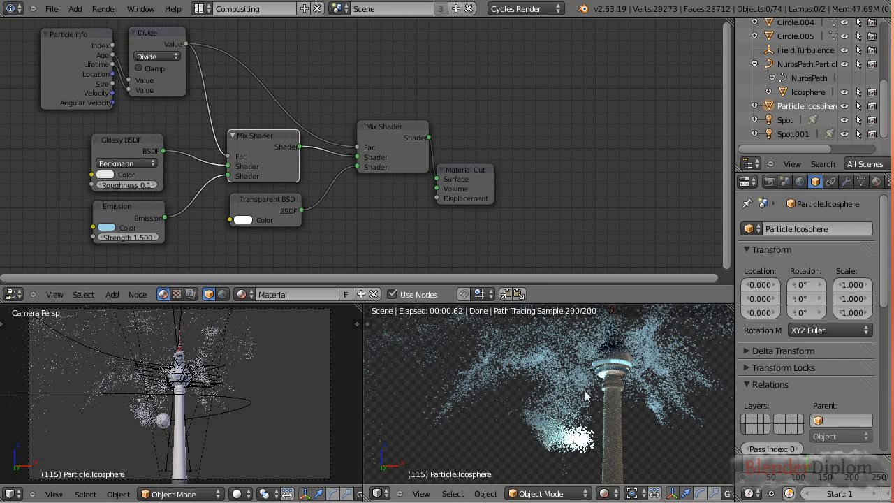
Switch to the Default screen layout to work on the tower in the 3D viewport.
{"action": "left_click", "coordinate": [200, 9]}
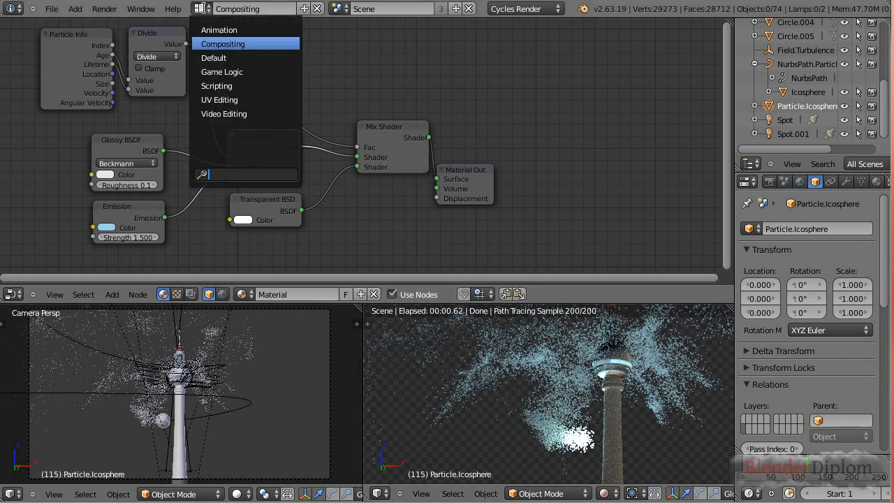
{"action": "left_click", "coordinate": [225, 58]}
{"action": "scroll", "coordinate": [395, 250], "scroll_direction": "up", "scroll_amount": 5}
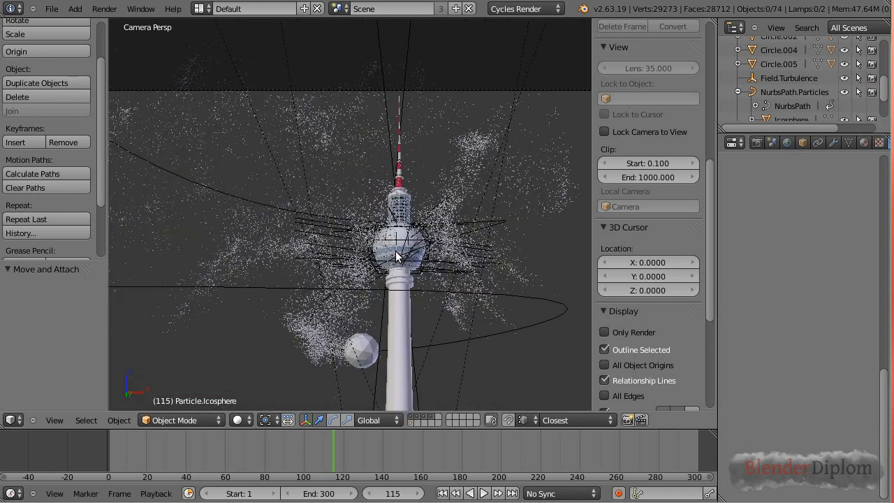
{"action": "middle_click_drag", "start_coordinate": [417, 276], "coordinate": [408, 273], "text": "shift"}
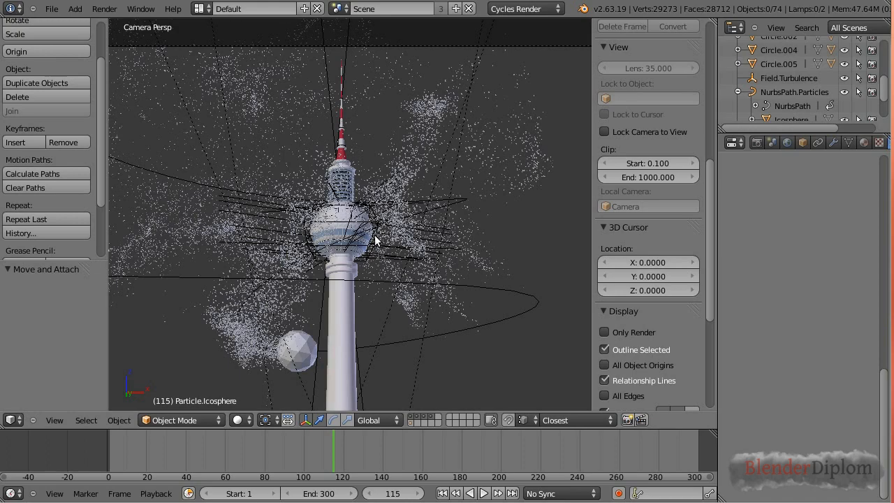
{"action": "scroll", "coordinate": [375, 239], "scroll_direction": "up", "scroll_amount": 5}
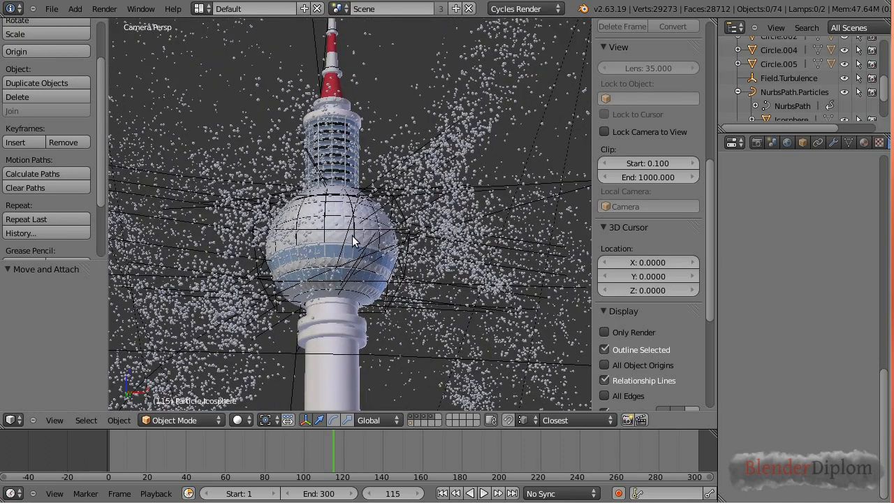
{"action": "scroll", "coordinate": [321, 270], "scroll_direction": "down", "scroll_amount": 3}
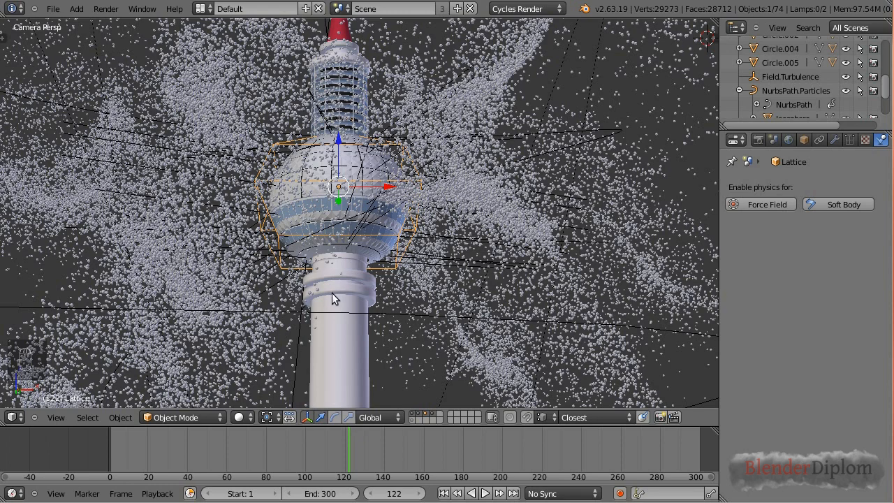
Enable Collision physics on the tower shaft and on the ring structure above the tower's ball.
{"action": "right_click", "coordinate": [327, 363]}
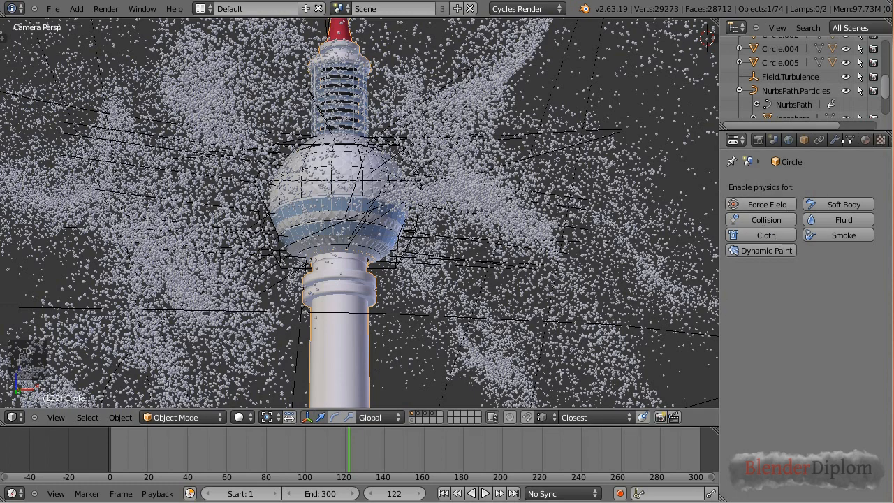
{"action": "middle_click_drag", "start_coordinate": [880, 140], "coordinate": [836, 139]}
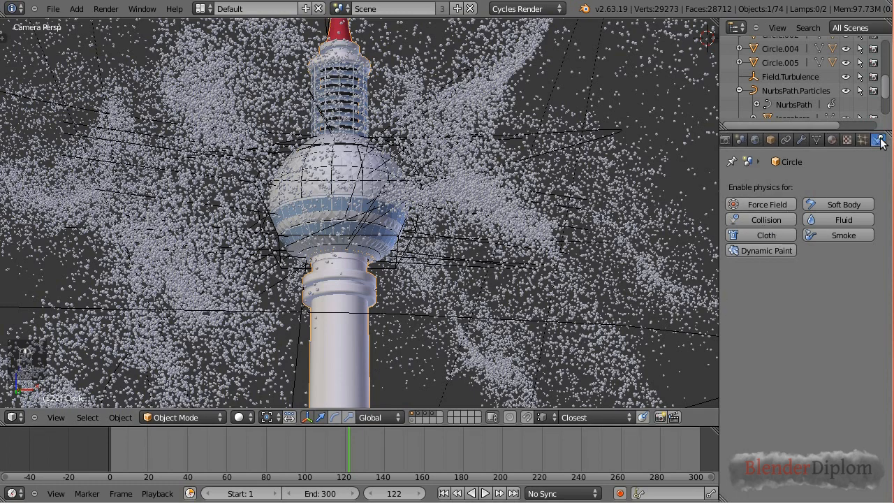
{"action": "left_click", "coordinate": [757, 218]}
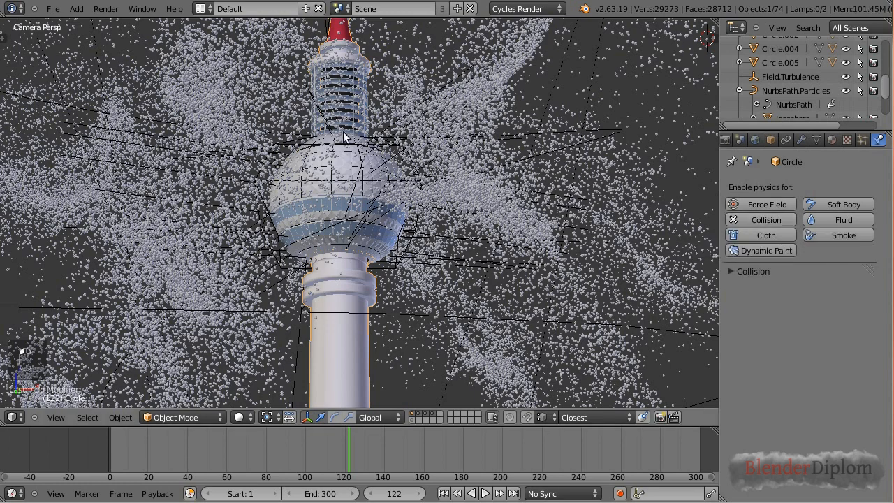
{"action": "right_click", "coordinate": [342, 80]}
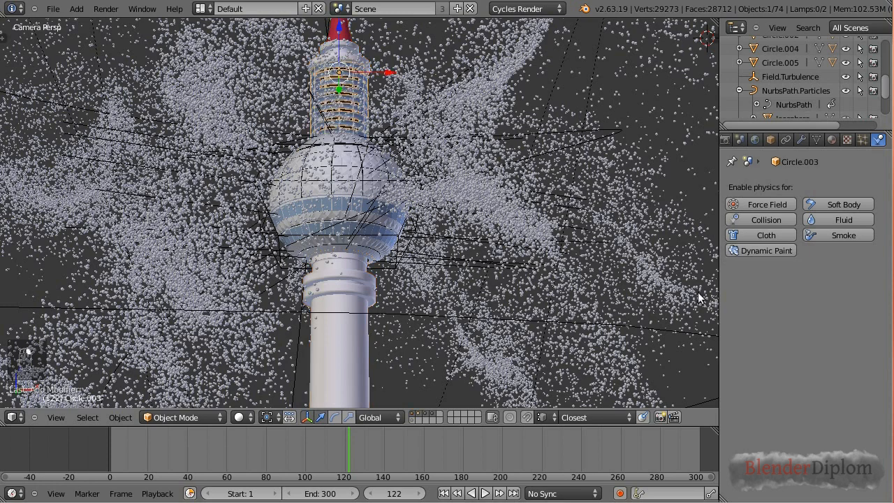
{"action": "left_click", "coordinate": [757, 218]}
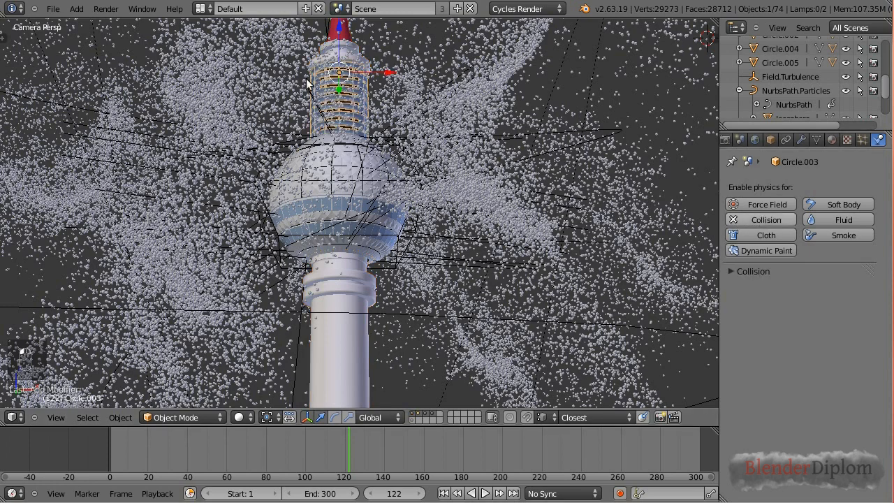
Select the upper shell of the tower's ball, Plane.012, and snap the 3D cursor to it.
{"action": "right_click", "coordinate": [356, 176]}
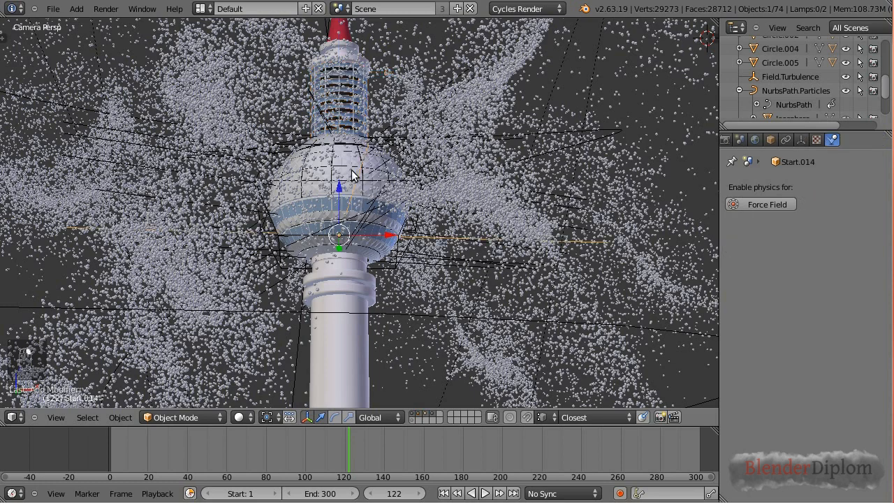
{"action": "right_click", "coordinate": [352, 174]}
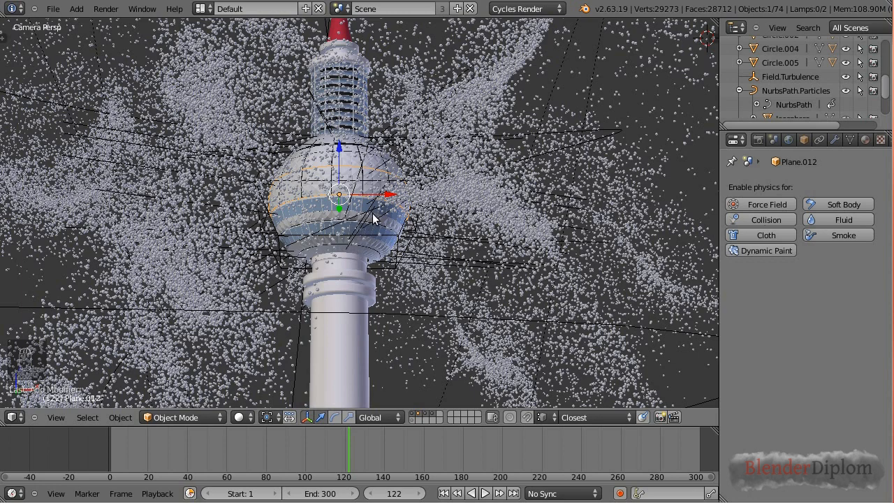
{"action": "key", "text": "shift+s"}
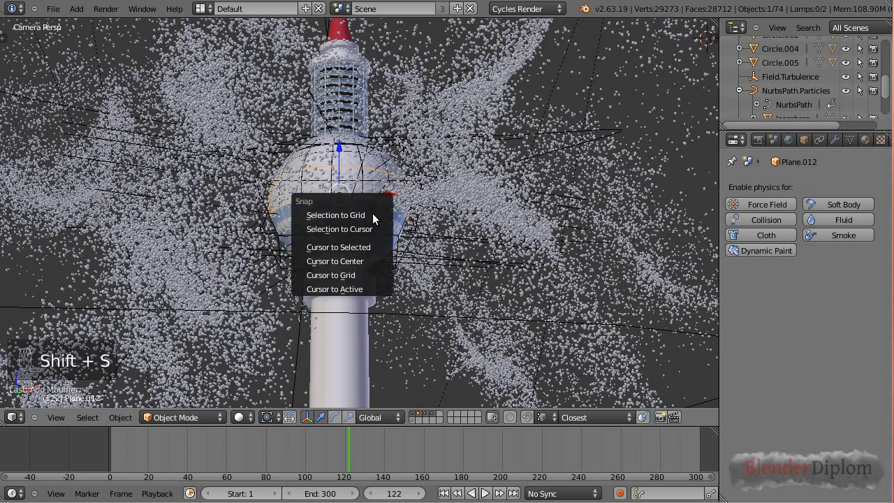
{"action": "left_click", "coordinate": [341, 247]}
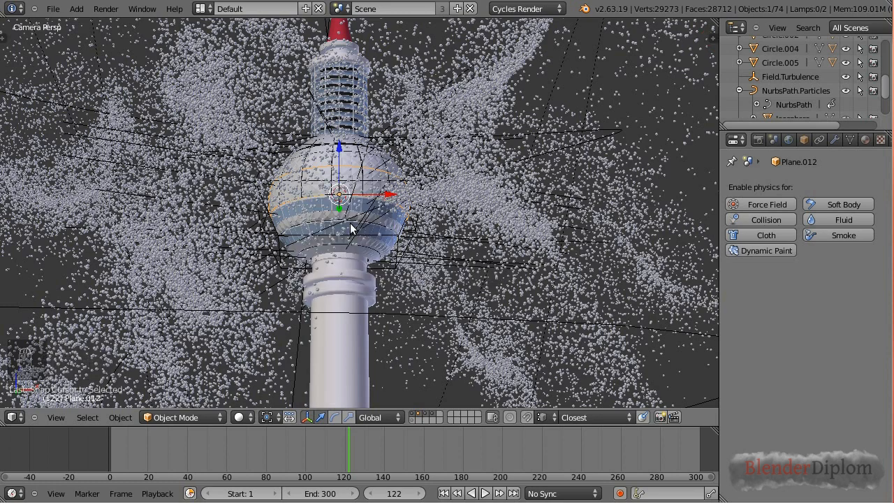
Add a UV sphere at the 3D cursor and scale it to about 0.238 to match the tower's ball.
{"action": "key", "text": "shift+a"}
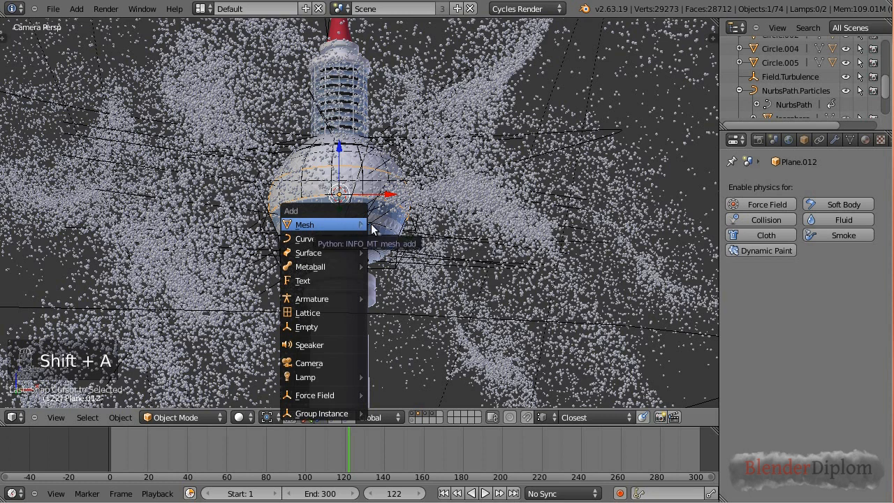
{"action": "mouse_move", "coordinate": [363, 224]}
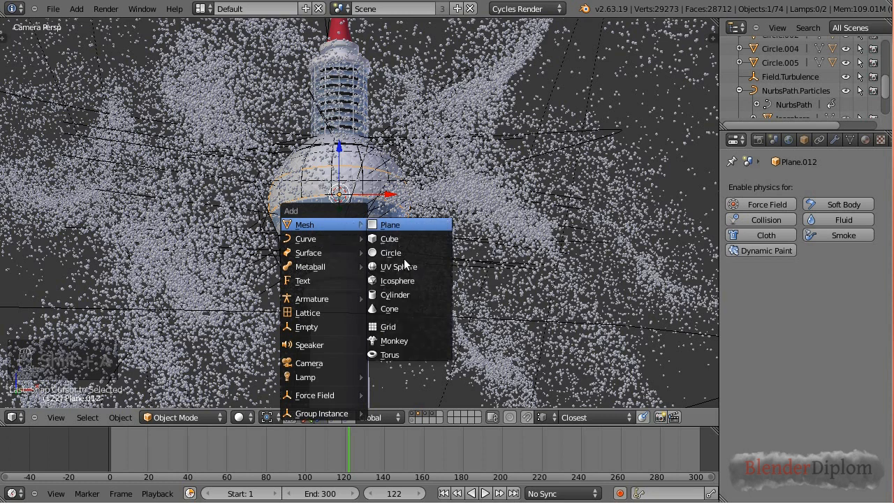
{"action": "left_click", "coordinate": [399, 268]}
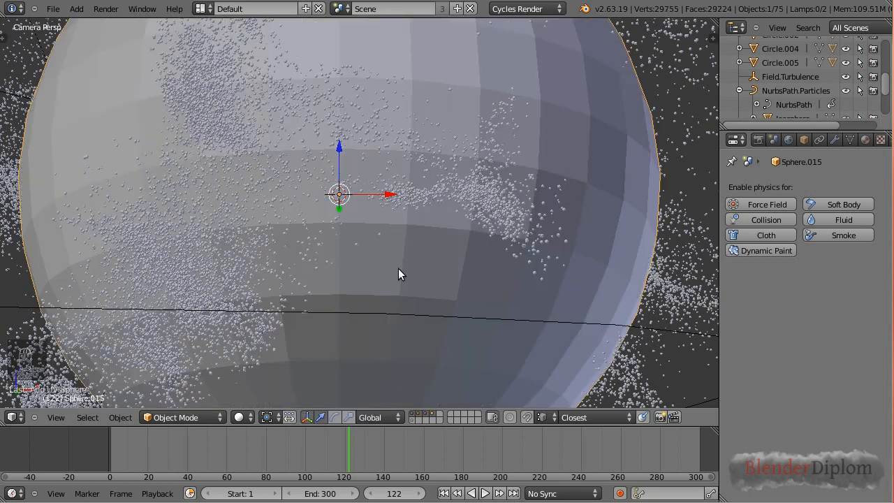
{"action": "key", "text": "s"}
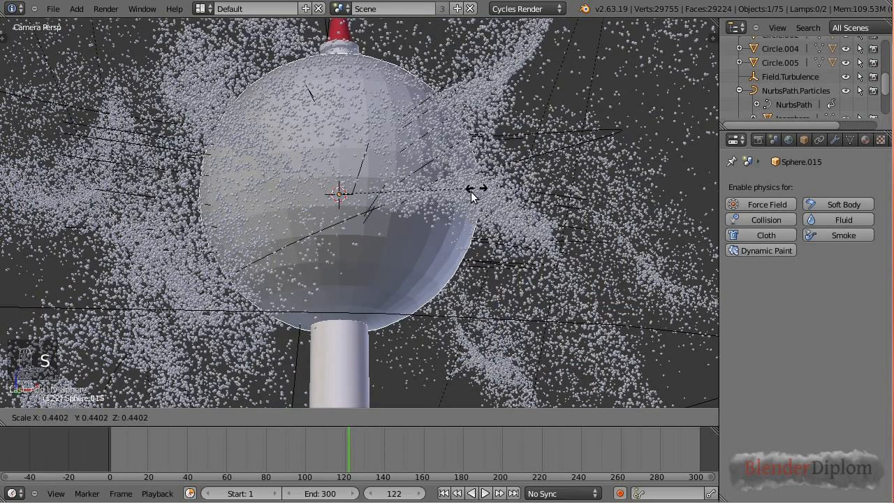
{"action": "left_click", "coordinate": [410, 216]}
Move the new sphere down about 0.03 along Z to cover the tower's ball and enable Collision physics on it.
{"action": "key", "text": "g"}
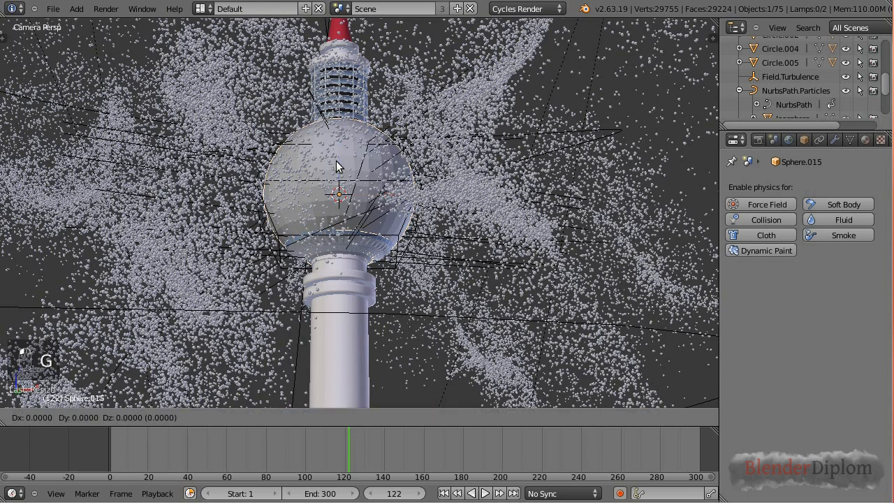
{"action": "key", "text": "z"}
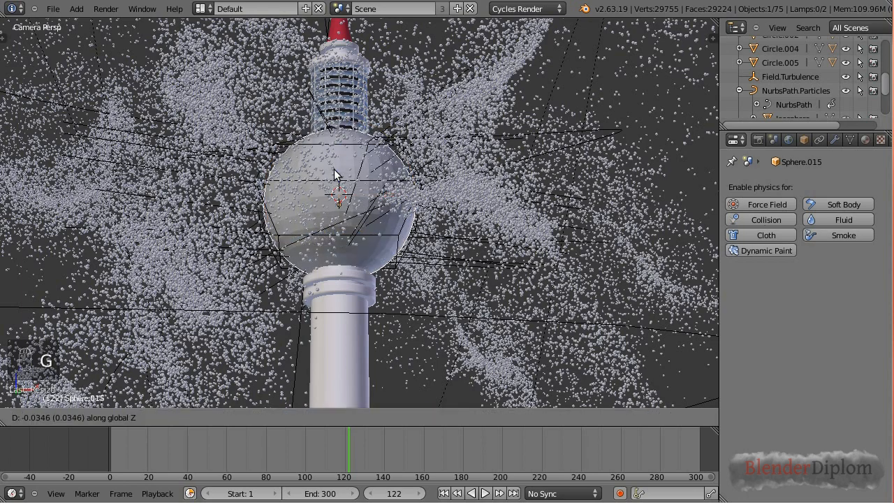
{"action": "left_click", "coordinate": [333, 169]}
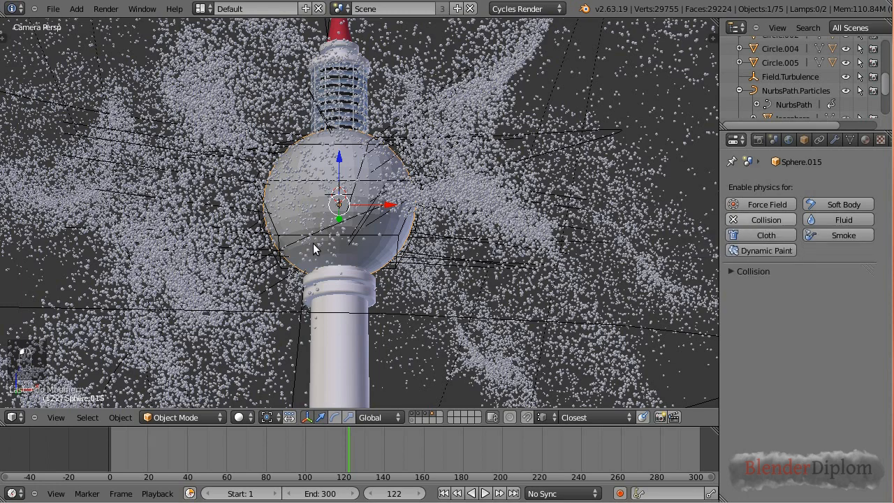
Rename the new collision sphere around the tower's ball to Proy.Collission.
{"action": "left_click", "coordinate": [803, 140]}
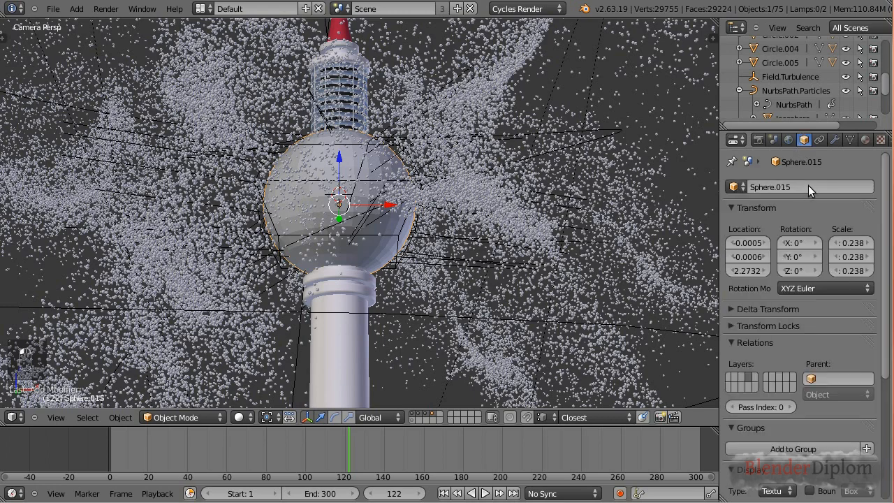
{"action": "left_click", "coordinate": [801, 186]}
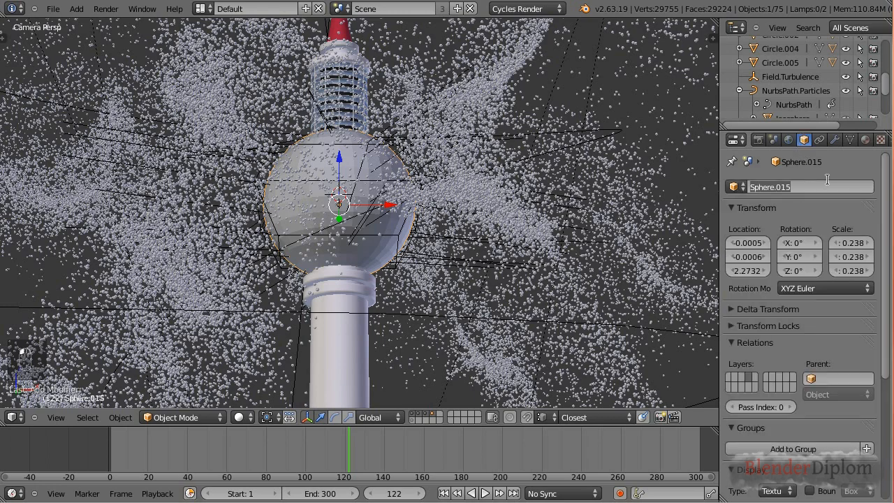
{"action": "type", "text": "Proy"}
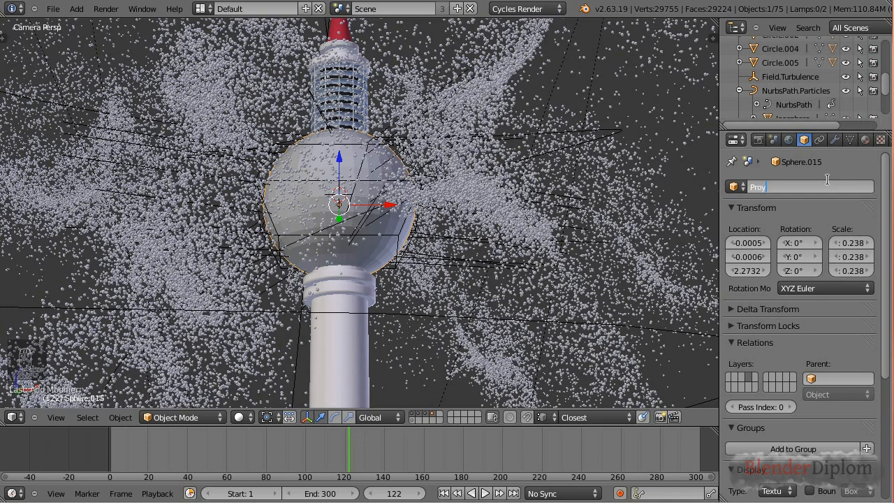
{"action": "type", "text": ".Collission"}
{"action": "key", "text": "Return"}
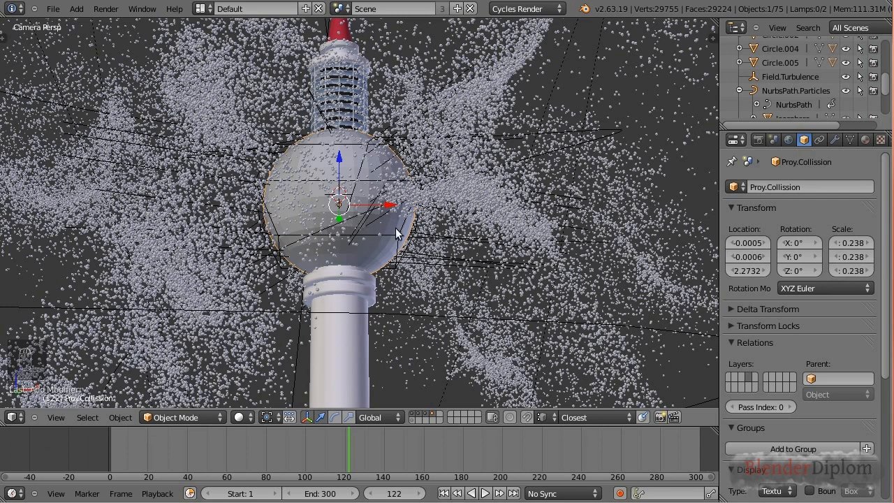
Switch to the Compositing screen layout and set the close-up 3D view of the sphere to Rendered shading.
{"action": "left_click", "coordinate": [202, 9]}
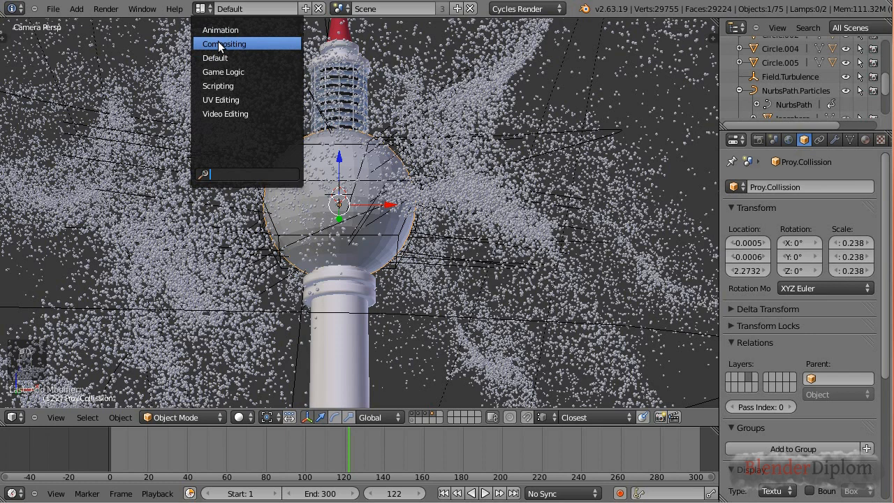
{"action": "left_click", "coordinate": [219, 43]}
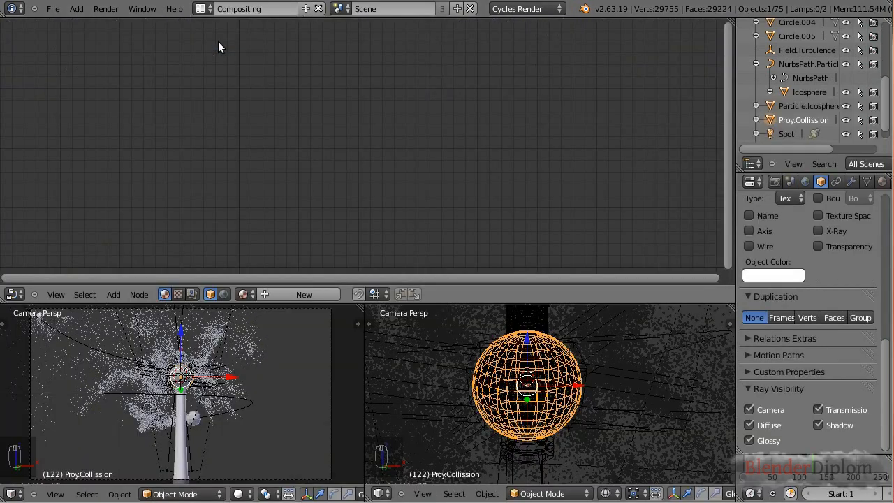
{"action": "left_click", "coordinate": [606, 493]}
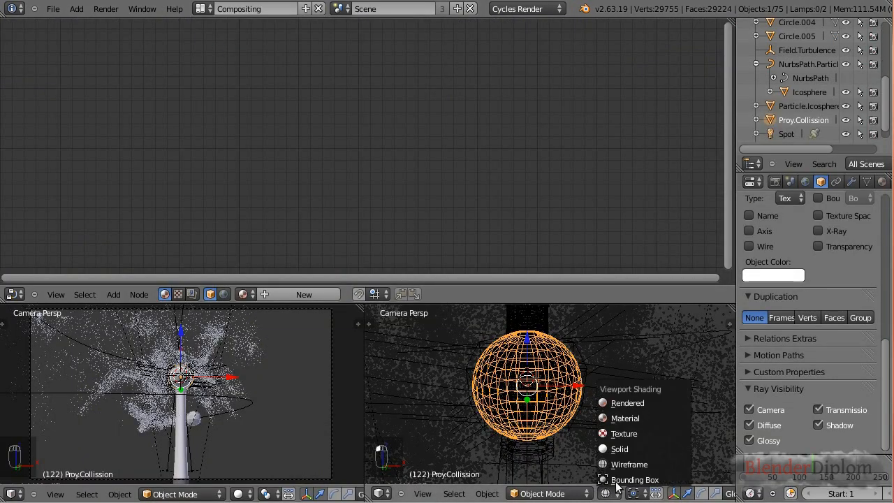
{"action": "left_click", "coordinate": [621, 404]}
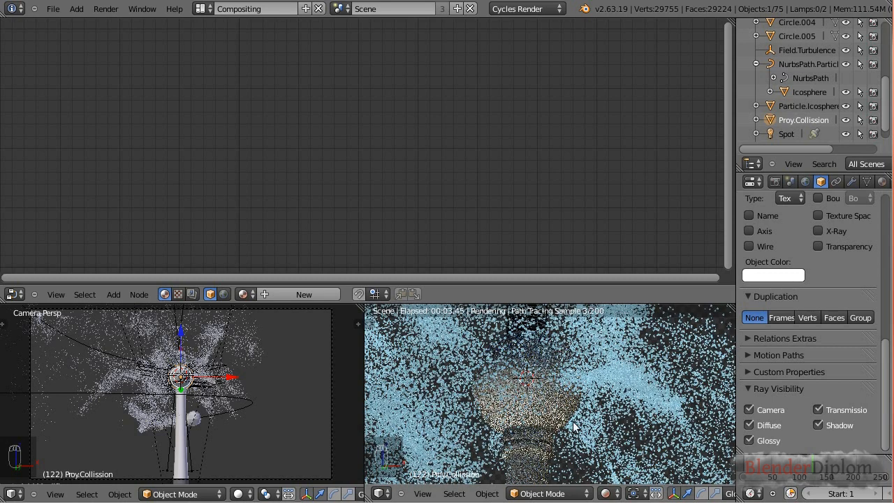
Disable the Camera, Shadow, Diffuse and Transmission ray visibility of the Proy.Collission sphere.
{"action": "left_click", "coordinate": [749, 410]}
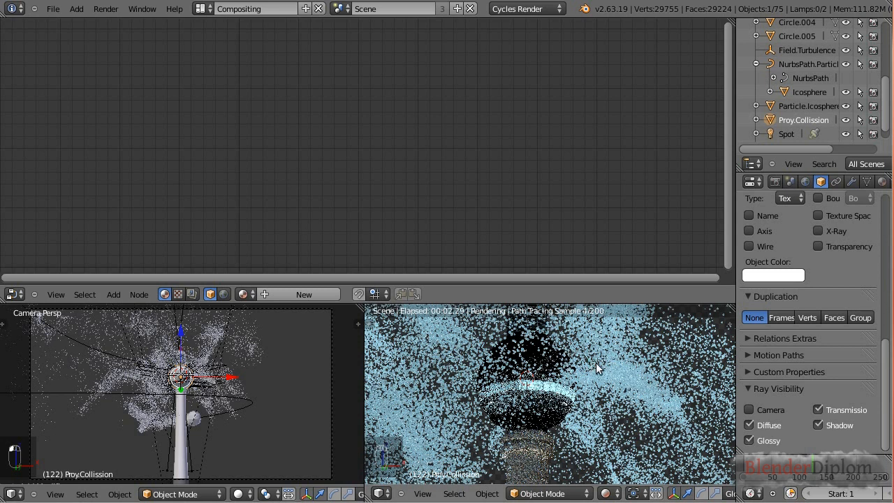
{"action": "left_click", "coordinate": [818, 425]}
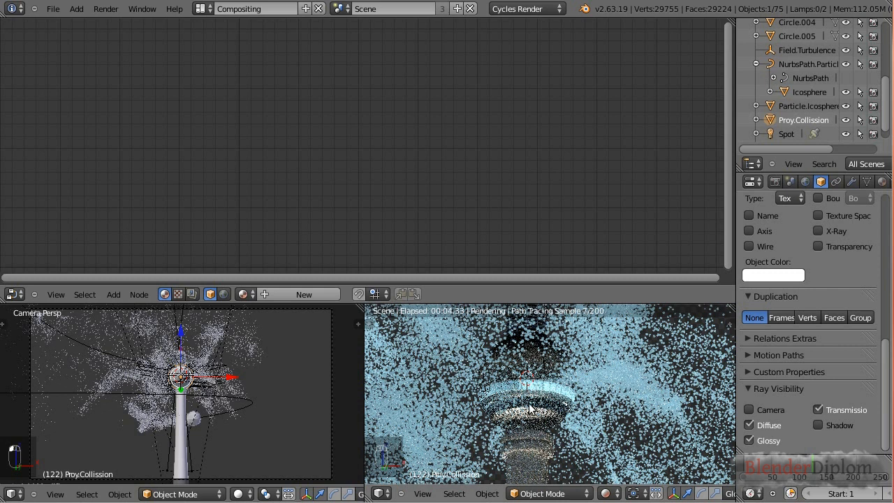
{"action": "left_click", "coordinate": [751, 426]}
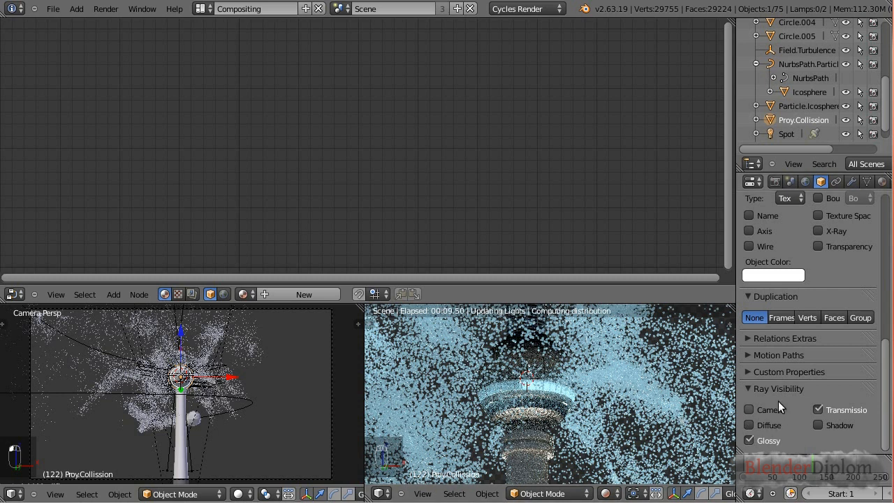
{"action": "left_click", "coordinate": [819, 410]}
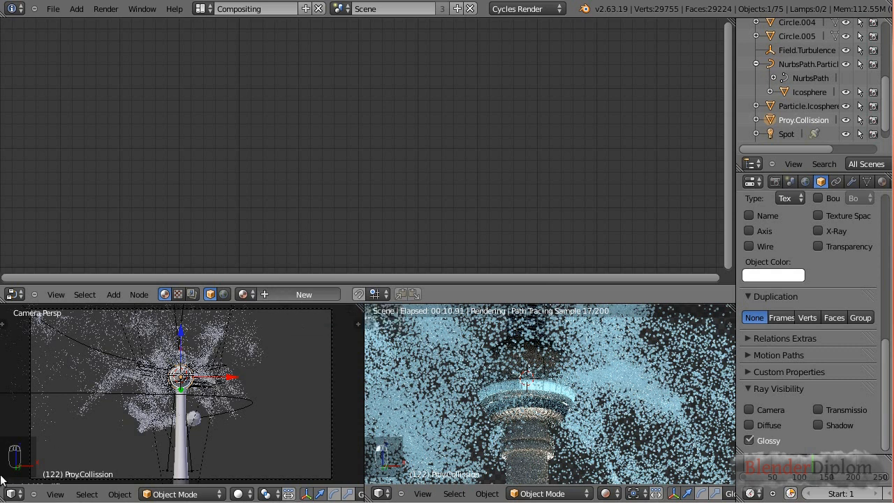
Turn the wide 3D view into a UV/Image Editor and replace the Diffuse BSDF in Material.002 with an Emission shader.
{"action": "left_click", "coordinate": [13, 494]}
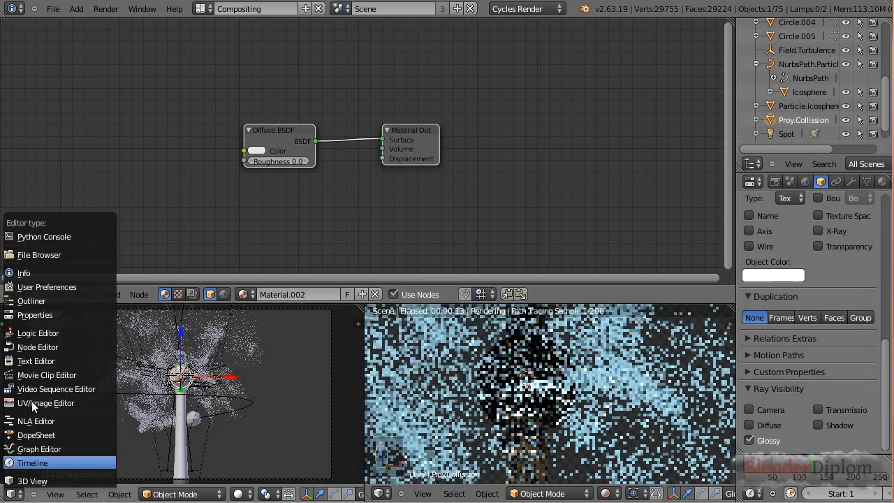
{"action": "left_click", "coordinate": [31, 403]}
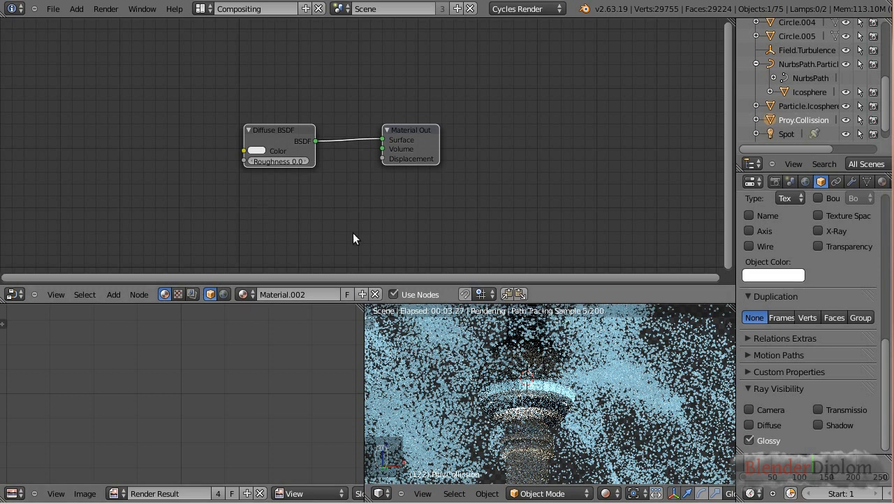
{"action": "left_click_drag", "start_coordinate": [287, 130], "coordinate": [276, 127]}
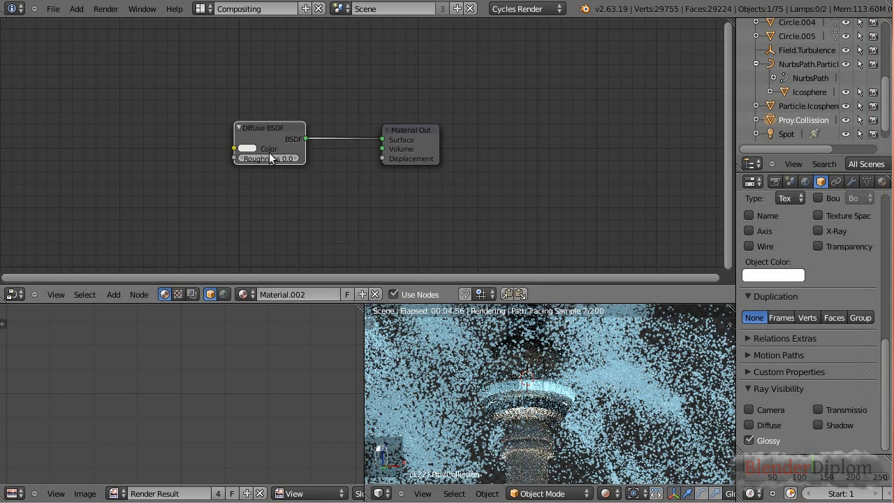
{"action": "key", "text": "x"}
{"action": "key", "text": "shift+a"}
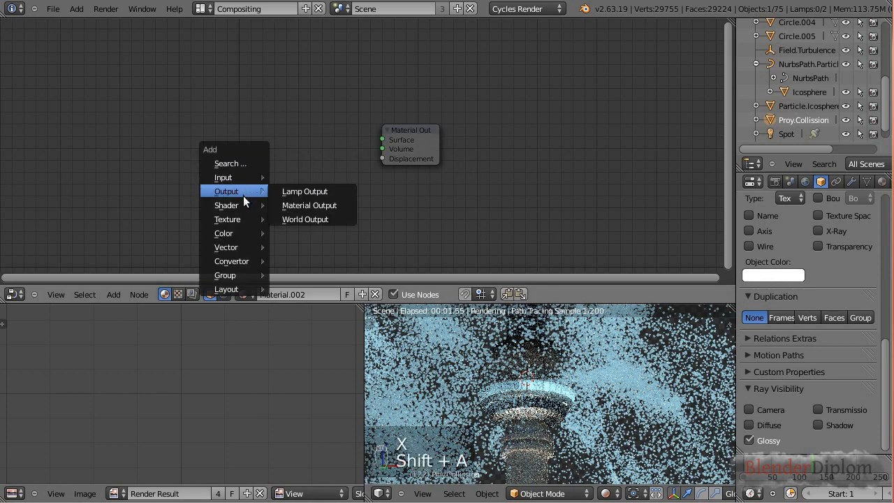
{"action": "mouse_move", "coordinate": [251, 205]}
{"action": "left_click", "coordinate": [313, 303]}
{"action": "left_click", "coordinate": [248, 154]}
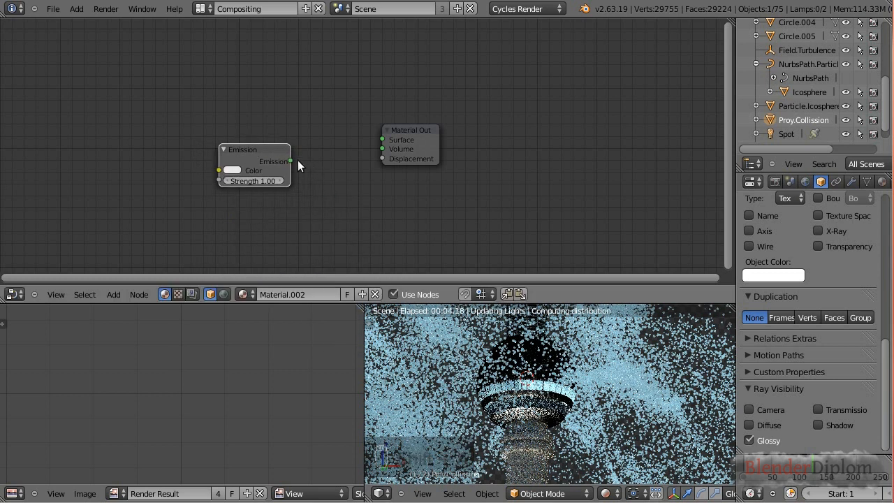
Connect the Emission shader to the material output's Surface and set its strength to 100.
{"action": "left_click_drag", "start_coordinate": [290, 160], "coordinate": [378, 139]}
{"action": "left_click", "coordinate": [257, 180]}
{"action": "type", "text": "100"}
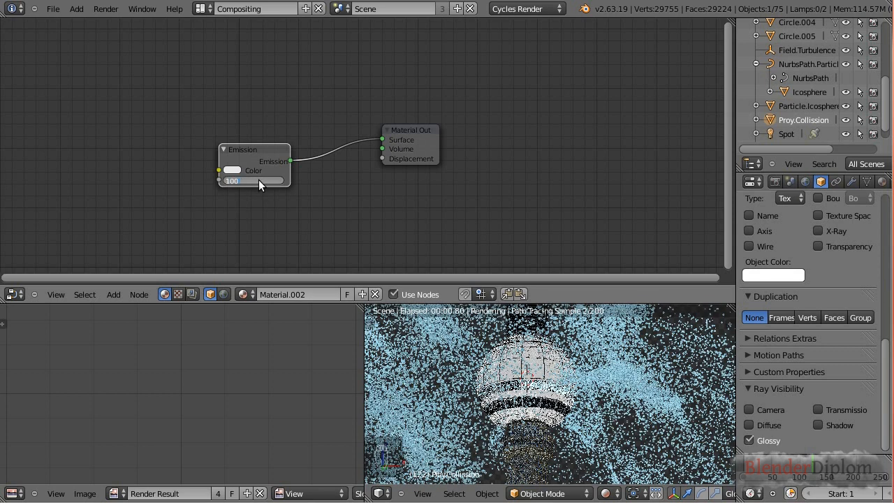
{"action": "key", "text": "Return"}
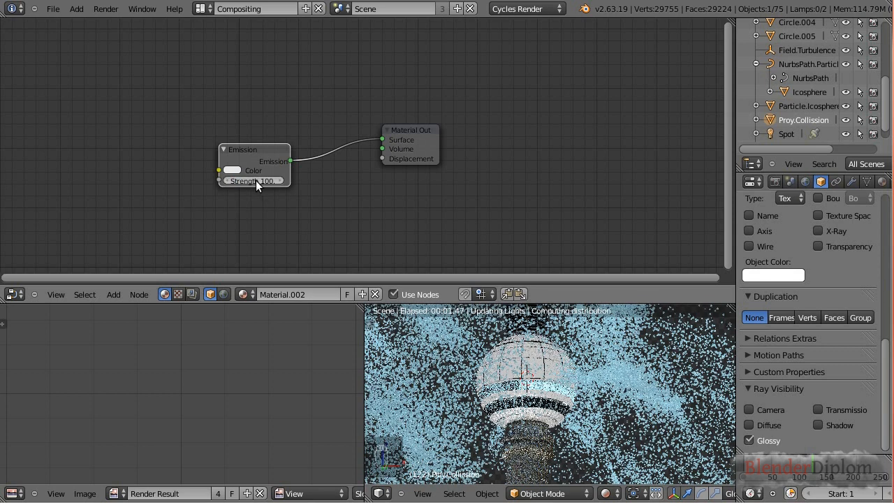
Set the Emission shader's color to a light blue.
{"action": "left_click", "coordinate": [233, 170]}
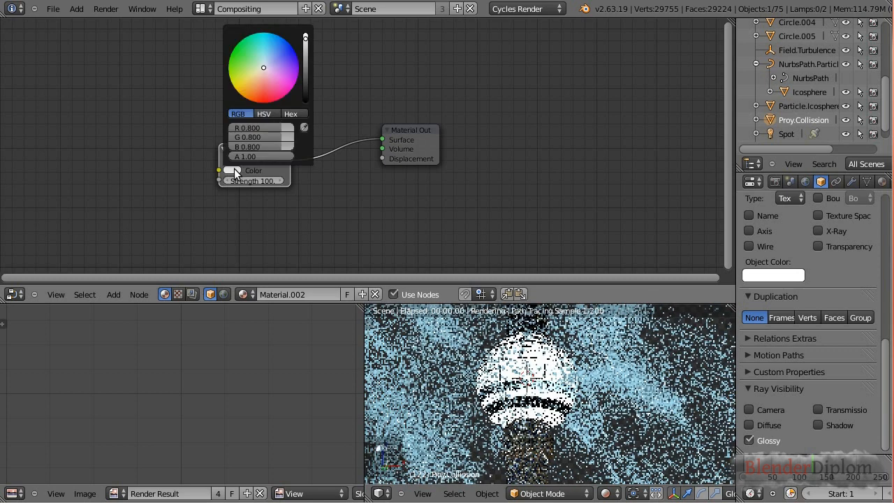
{"action": "left_click", "coordinate": [270, 49]}
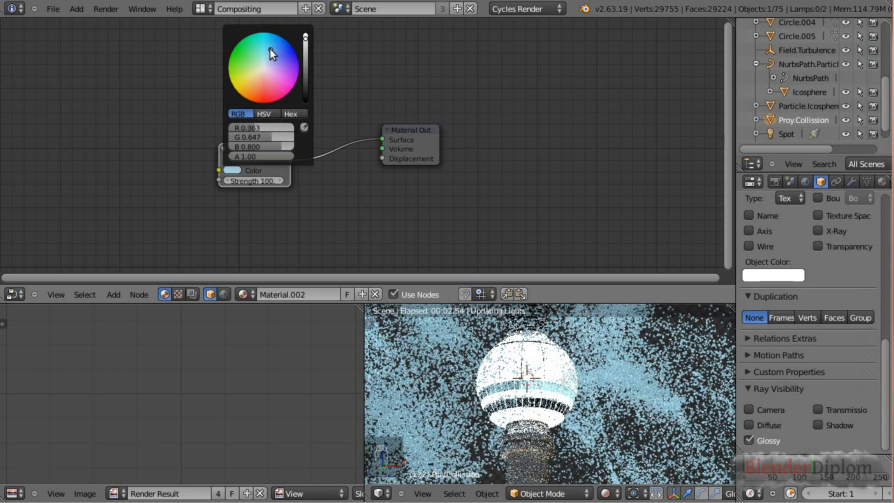
{"action": "left_click", "coordinate": [273, 50]}
{"action": "left_click", "coordinate": [276, 50]}
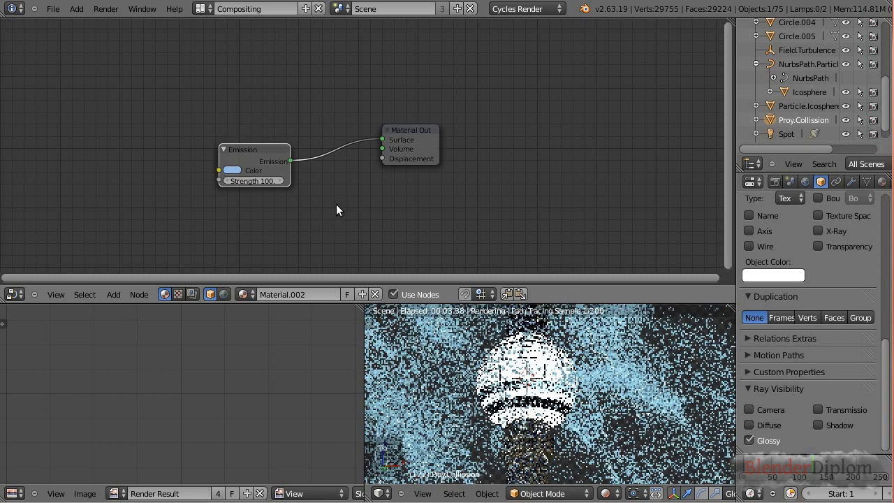
Space out the Emission and Material Output nodes and insert a Mix Shader on the link between them.
{"action": "left_click_drag", "start_coordinate": [411, 129], "coordinate": [472, 149]}
{"action": "left_click_drag", "start_coordinate": [260, 149], "coordinate": [249, 148]}
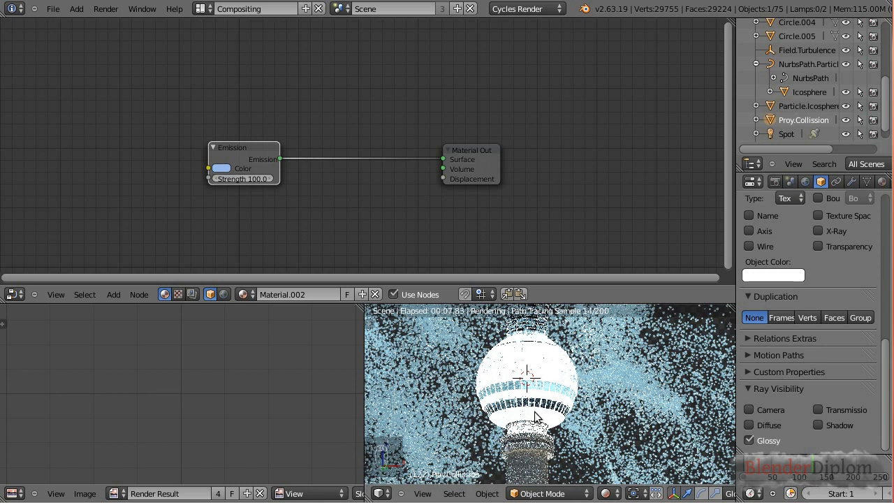
{"action": "mouse_move", "coordinate": [257, 152]}
{"action": "left_mouse_down"}
{"action": "mouse_move", "coordinate": [259, 174]}
{"action": "mouse_move", "coordinate": [260, 145]}
{"action": "left_mouse_up"}
{"action": "key", "text": "shift+a"}
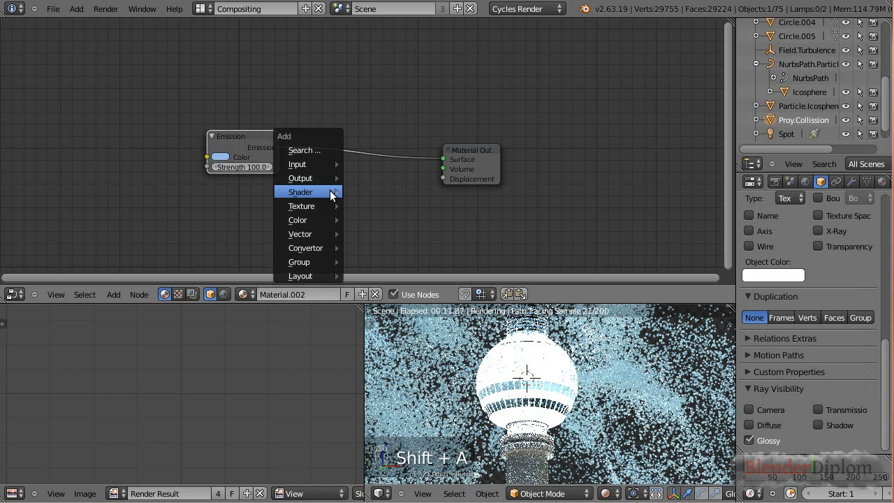
{"action": "mouse_move", "coordinate": [333, 195]}
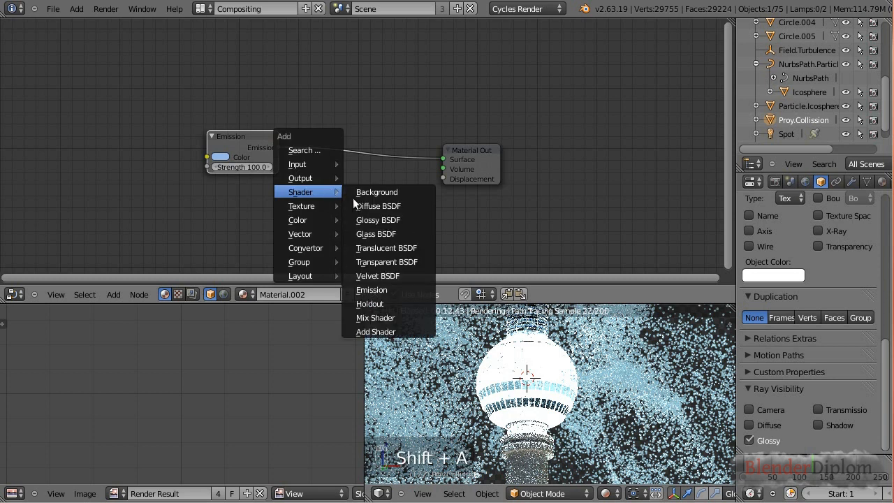
{"action": "left_click", "coordinate": [397, 317]}
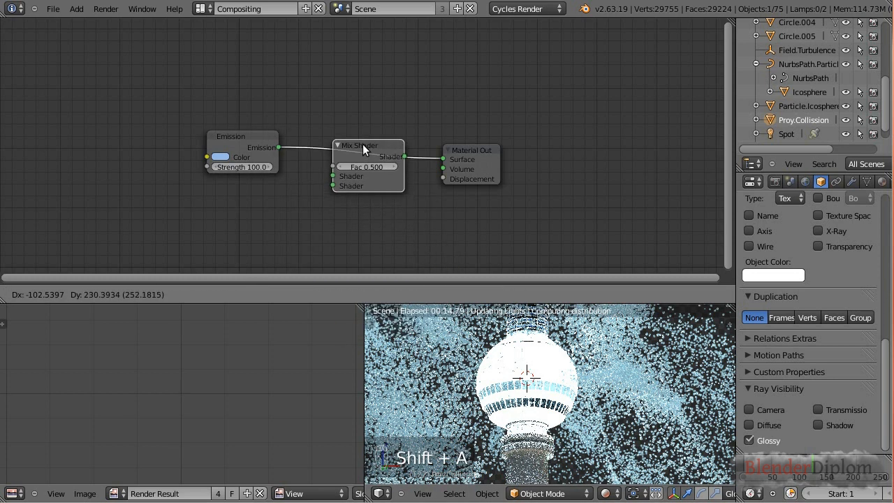
{"action": "left_click", "coordinate": [363, 144]}
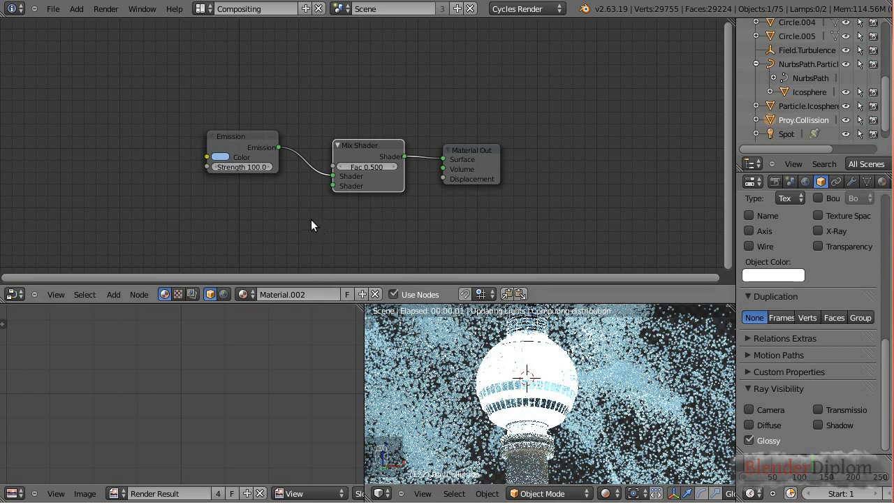
Add a Transparent BSDF below the Emission node and connect it to the Mix Shader's second Shader input.
{"action": "key", "text": "shift+a"}
{"action": "mouse_move", "coordinate": [181, 216]}
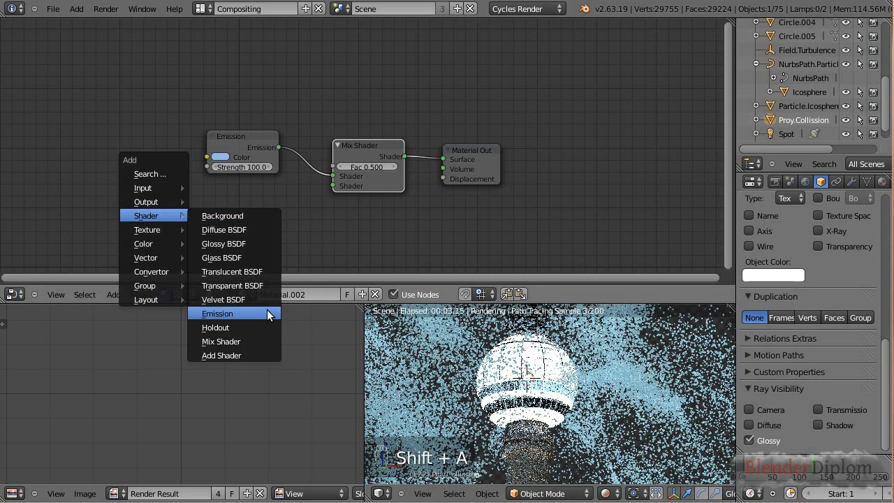
{"action": "left_click", "coordinate": [246, 286]}
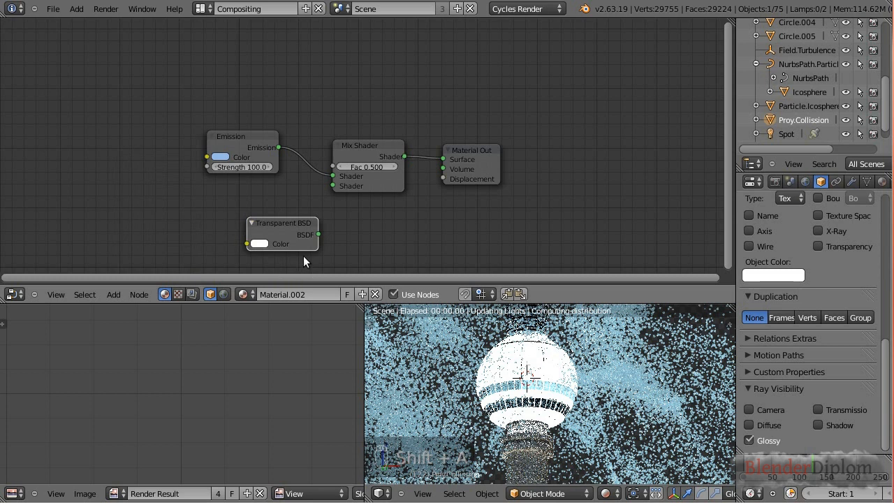
{"action": "left_click", "coordinate": [241, 195]}
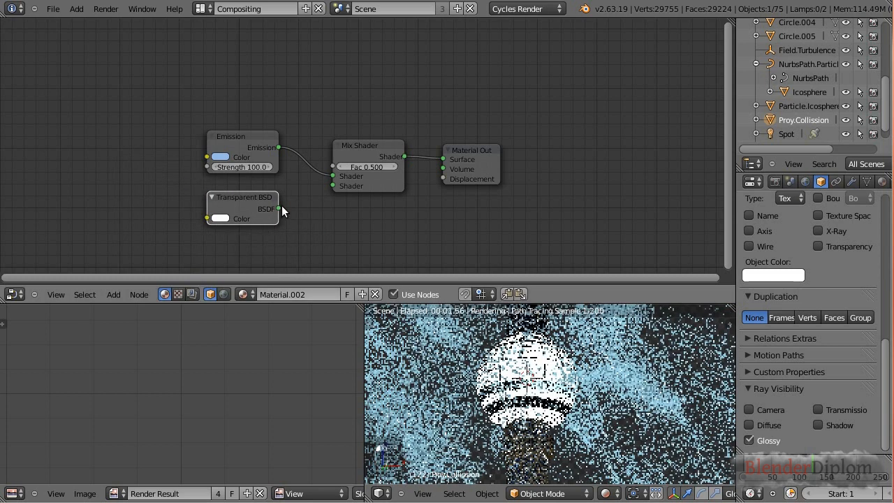
{"action": "left_click_drag", "start_coordinate": [278, 209], "coordinate": [333, 186]}
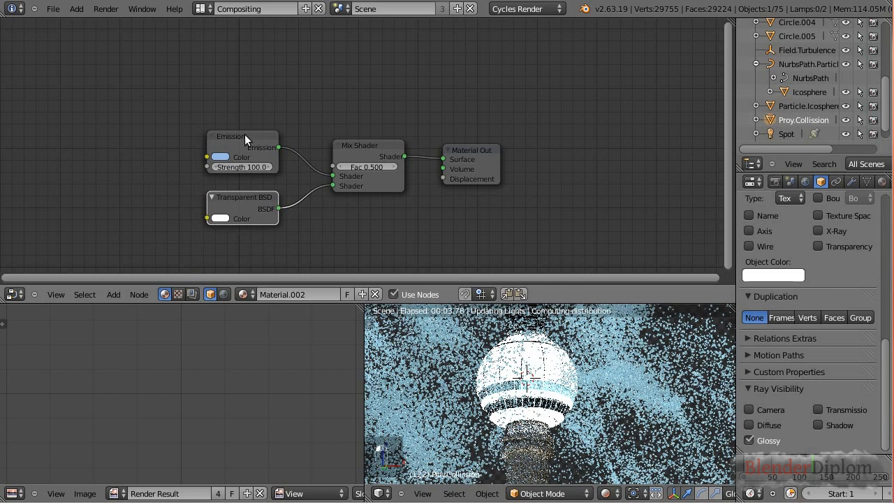
{"action": "left_click_drag", "start_coordinate": [244, 136], "coordinate": [249, 155]}
{"action": "key", "text": "shift+a"}
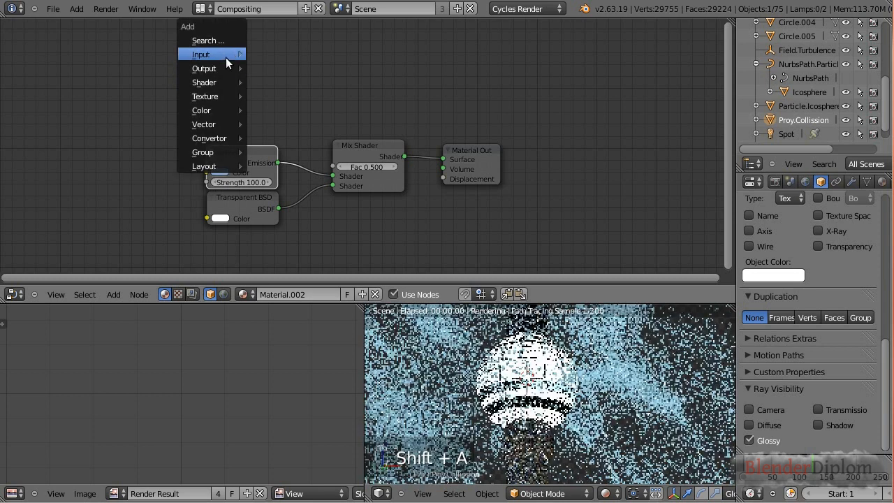
{"action": "mouse_move", "coordinate": [226, 56]}
{"action": "left_click", "coordinate": [288, 123]}
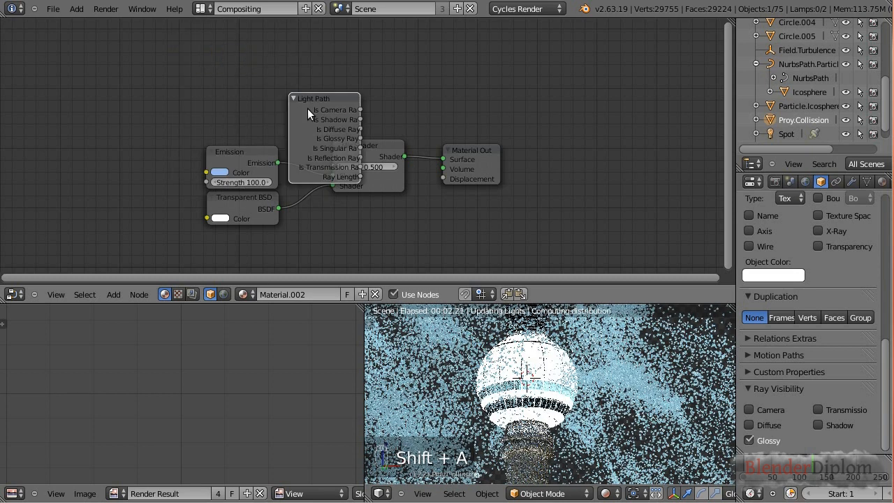
{"action": "left_click", "coordinate": [243, 42]}
{"action": "key", "text": "x"}
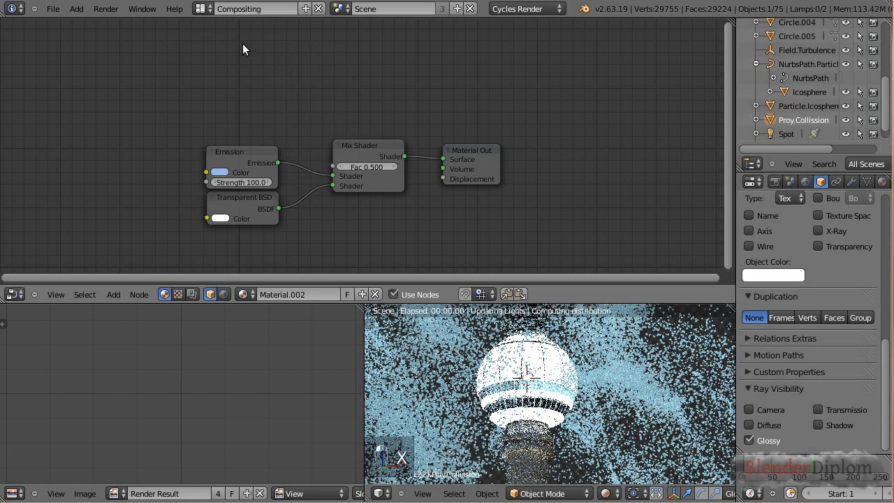
Add a Geometry node above the Emission shader and connect its Backfacing output to the Mix Shader's Fac input.
{"action": "key", "text": "shift+a"}
{"action": "mouse_move", "coordinate": [242, 48]}
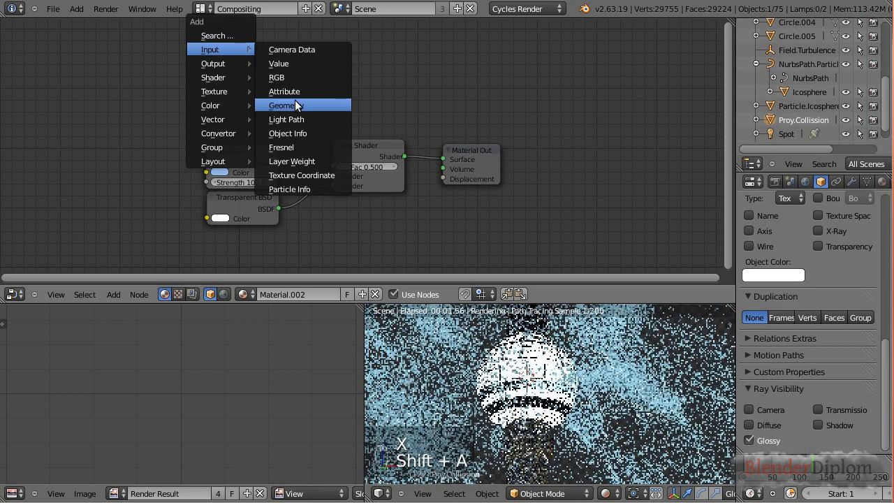
{"action": "left_click", "coordinate": [287, 105]}
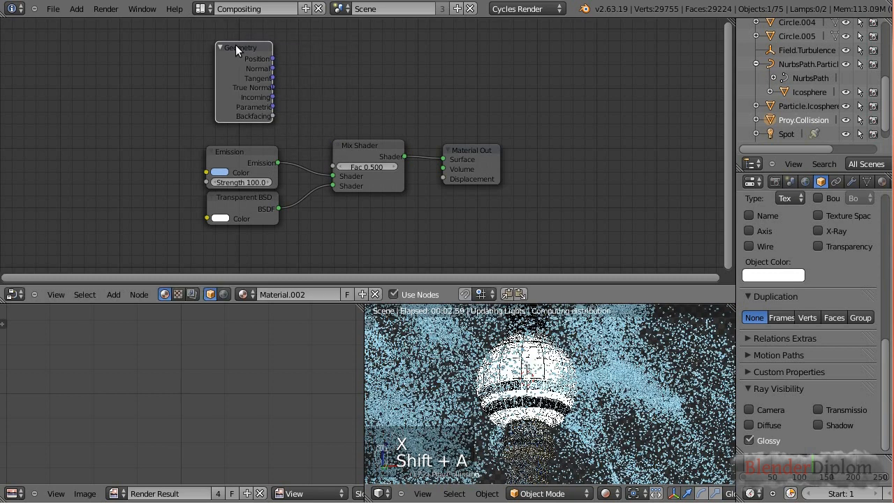
{"action": "left_click", "coordinate": [235, 45]}
{"action": "left_click_drag", "start_coordinate": [290, 123], "coordinate": [333, 166]}
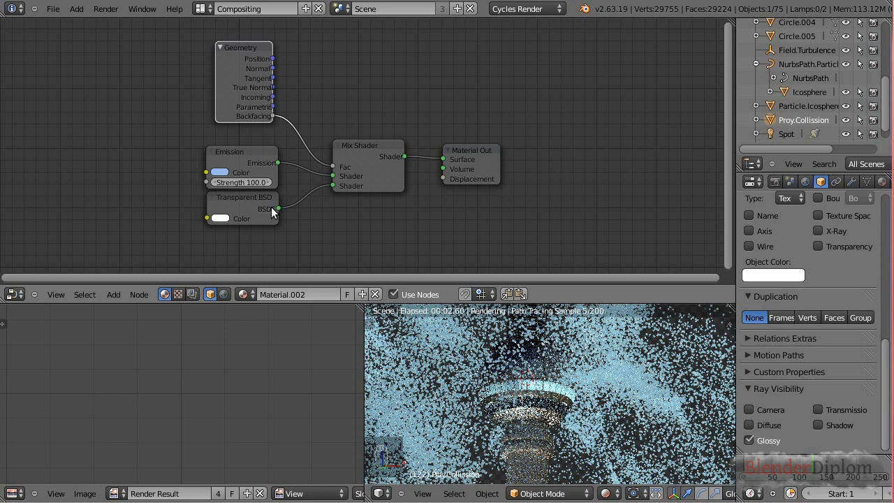
{"action": "left_click", "coordinate": [256, 200]}
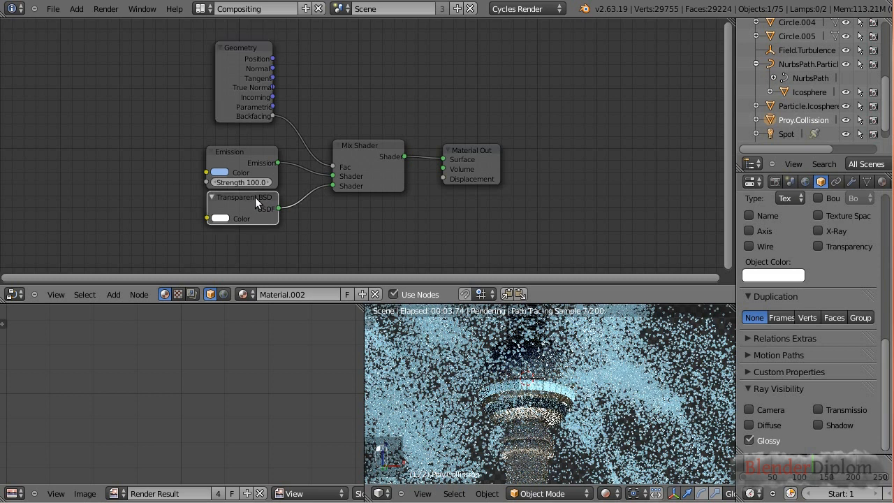
{"action": "left_click", "coordinate": [242, 151]}
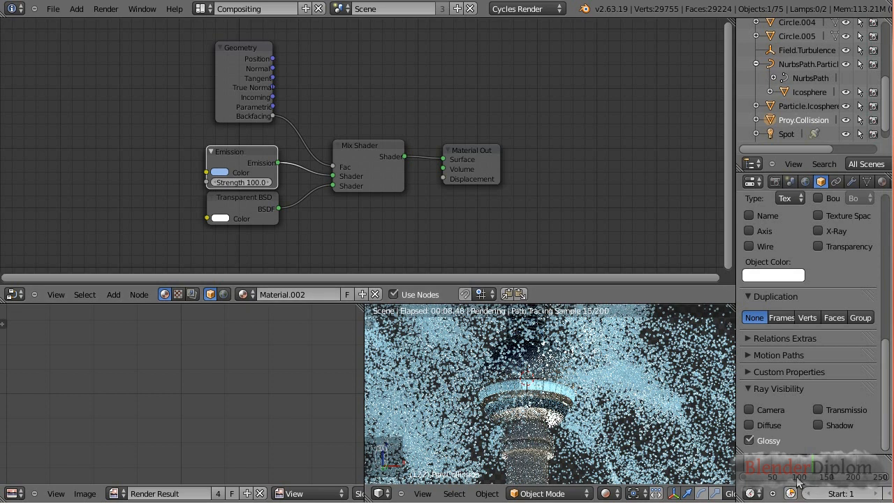
Go to frame 0 and examine the tower's ball and spire in the rendered preview.
{"action": "left_click", "coordinate": [741, 464]}
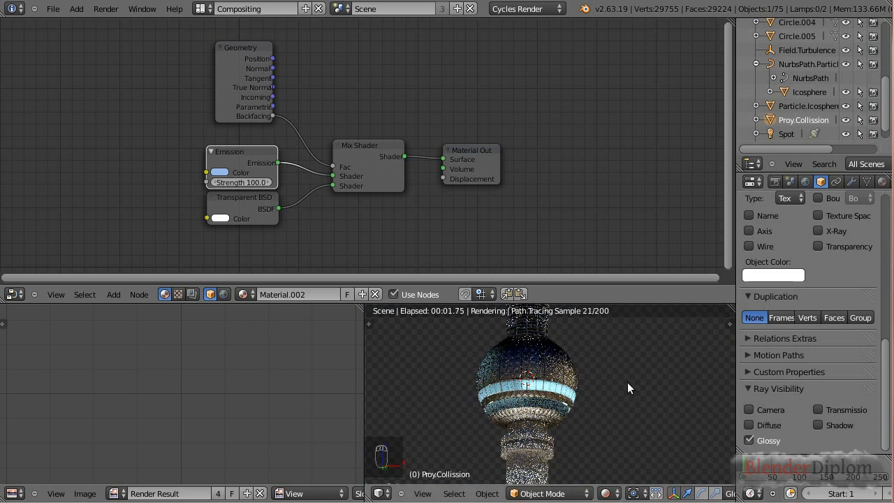
{"action": "scroll", "coordinate": [603, 398], "scroll_direction": "down", "scroll_amount": 3}
{"action": "middle_click_drag", "start_coordinate": [601, 394], "coordinate": [615, 423], "text": "shift"}
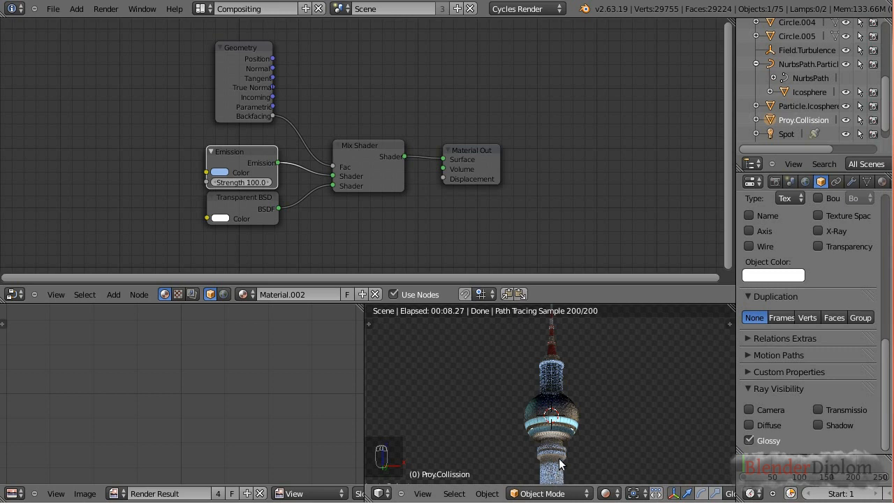
Hide the Proy.Collission object in the viewport and test its ray visibility options, leaving only Glossy enabled.
{"action": "left_click", "coordinate": [845, 119]}
{"action": "left_click", "coordinate": [749, 440]}
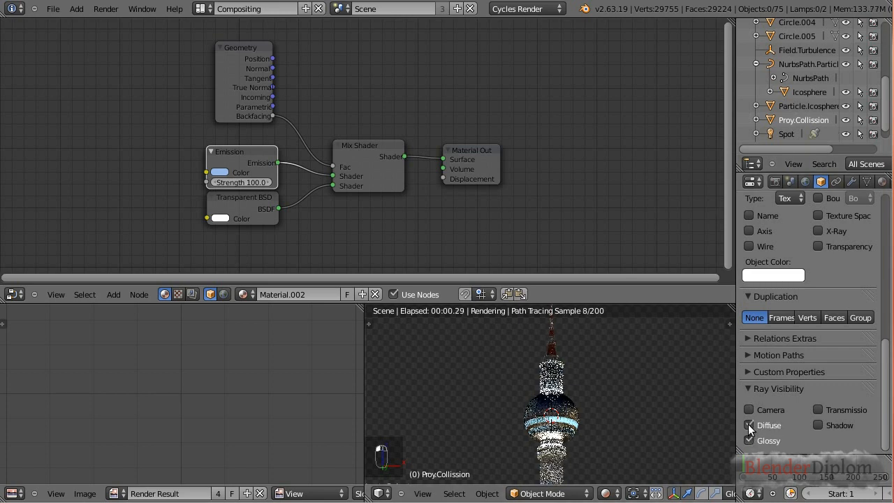
{"action": "left_click", "coordinate": [748, 424]}
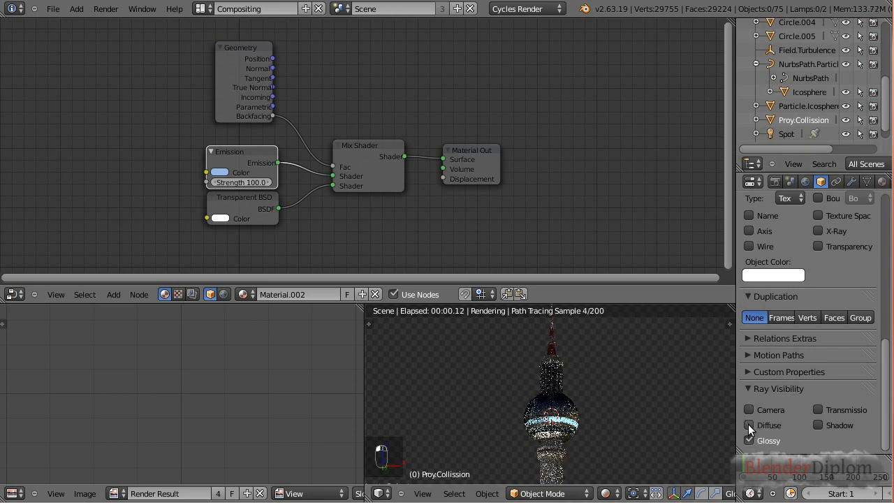
{"action": "left_click", "coordinate": [819, 410]}
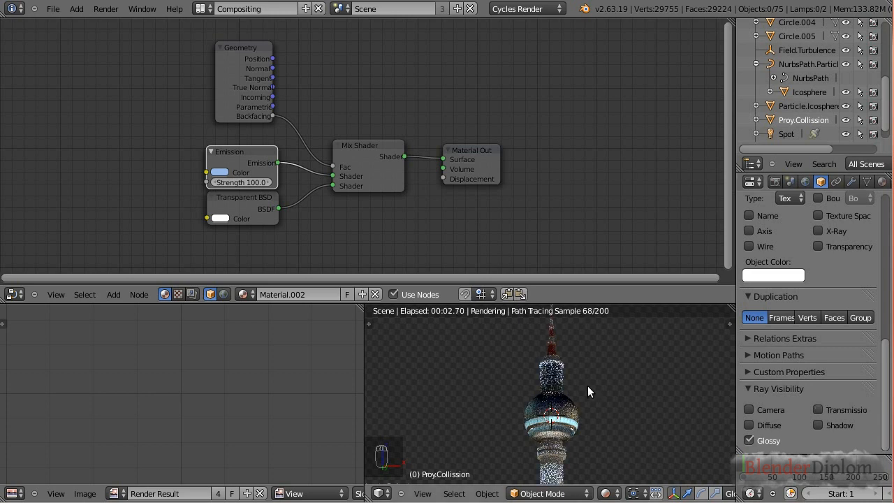
{"action": "left_click_drag", "start_coordinate": [256, 158], "coordinate": [256, 153]}
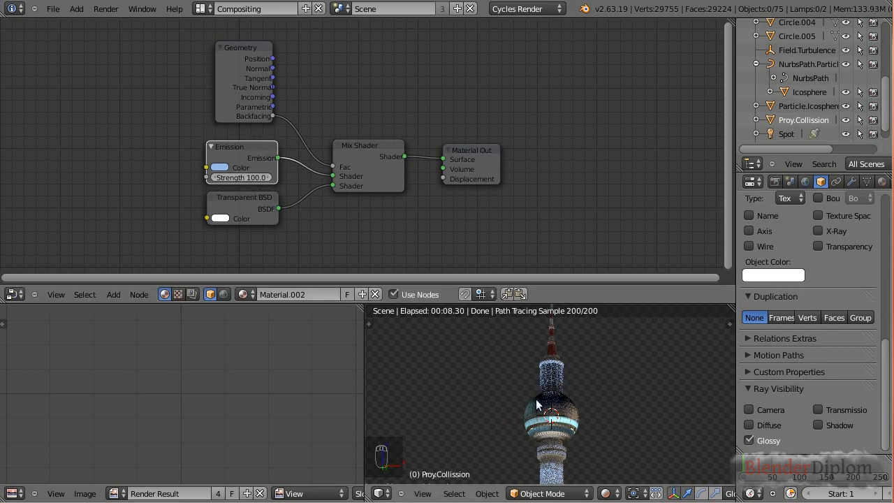
Disable Sample as Lamp in the settings of the Proy.Collission object's Material.002.
{"action": "scroll", "coordinate": [852, 182], "scroll_direction": "right", "scroll_amount": 3}
{"action": "left_click", "coordinate": [851, 182]}
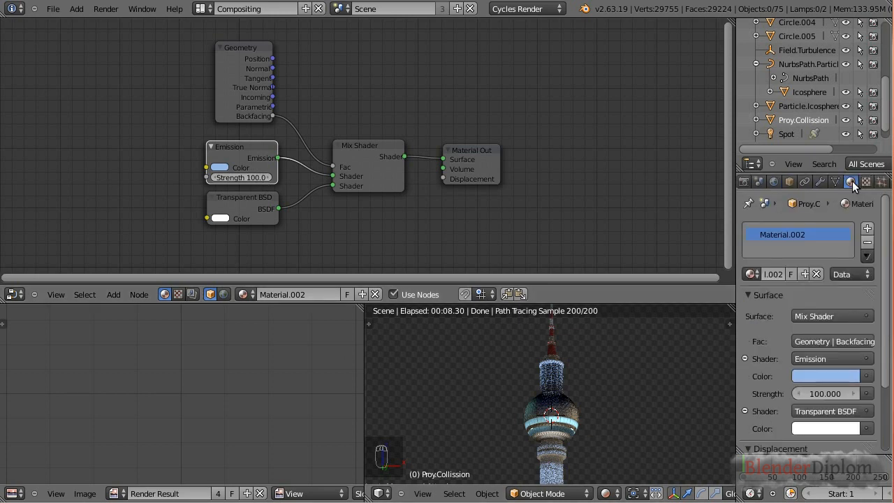
{"action": "scroll", "coordinate": [885, 311], "scroll_direction": "down", "scroll_amount": 3}
{"action": "scroll", "coordinate": [810, 321], "scroll_direction": "down", "scroll_amount": 1}
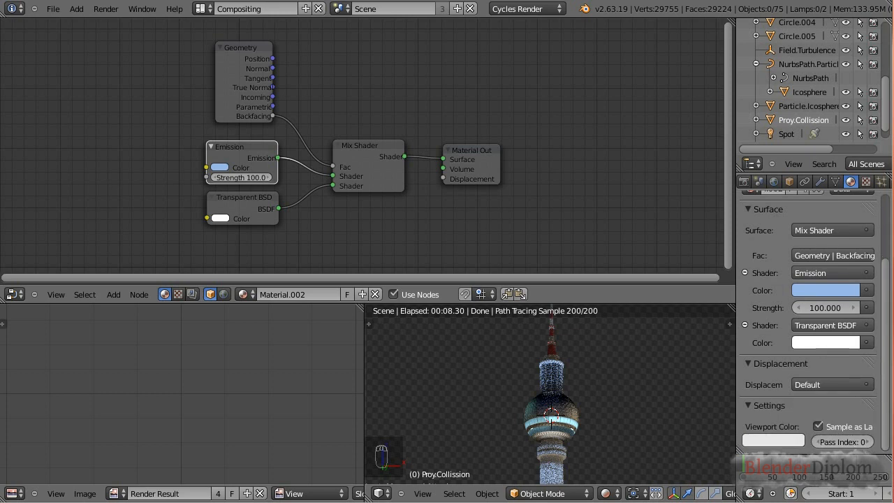
{"action": "left_click", "coordinate": [818, 427]}
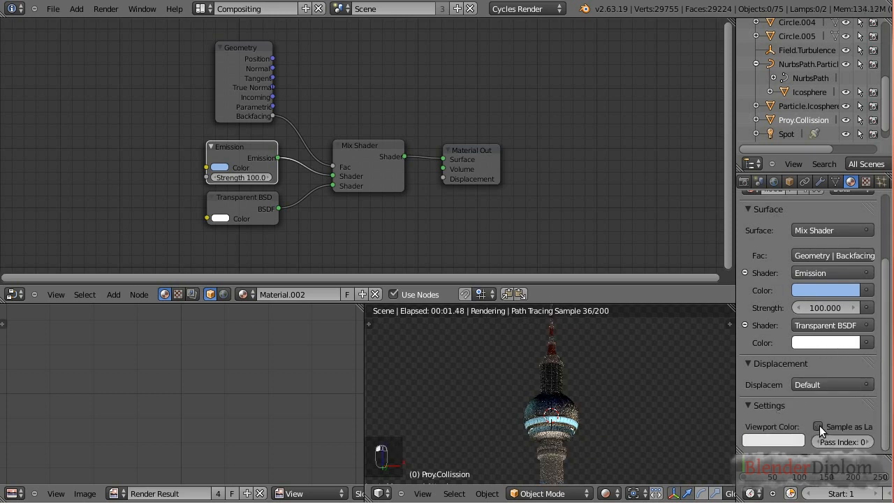
Go to frame 117 of the animation to preview the particles around the tower's sphere.
{"action": "left_click", "coordinate": [811, 468]}
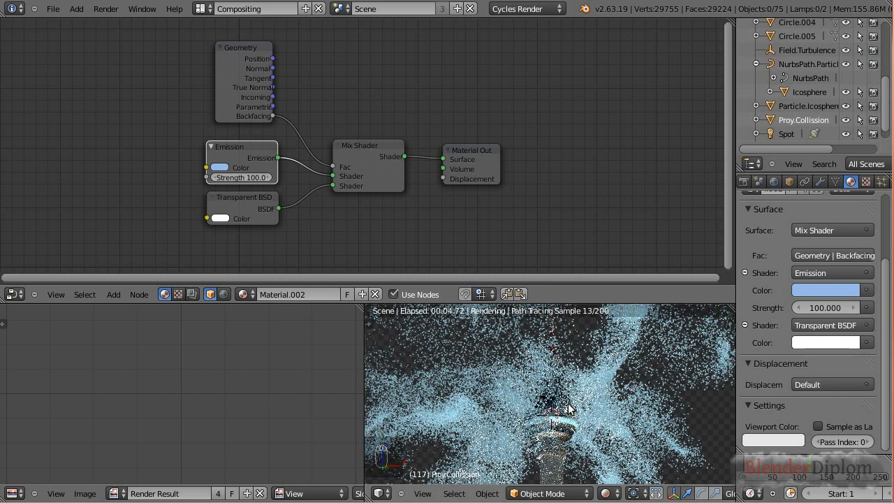
{"action": "scroll", "coordinate": [577, 408], "scroll_direction": "up", "scroll_amount": 2}
{"action": "scroll", "coordinate": [576, 412], "scroll_direction": "up", "scroll_amount": 2}
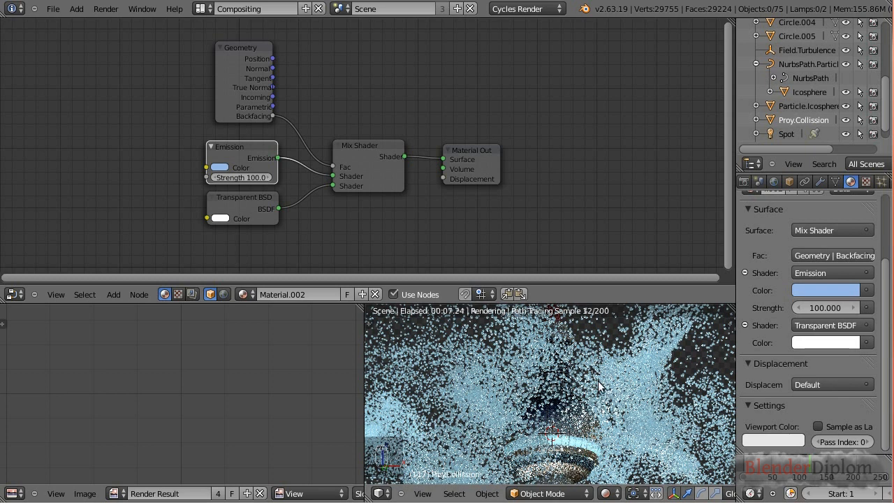
Try a red colour on the Emission node of Material.002, and return it to light blue.
{"action": "left_click", "coordinate": [231, 171]}
{"action": "left_click", "coordinate": [251, 101]}
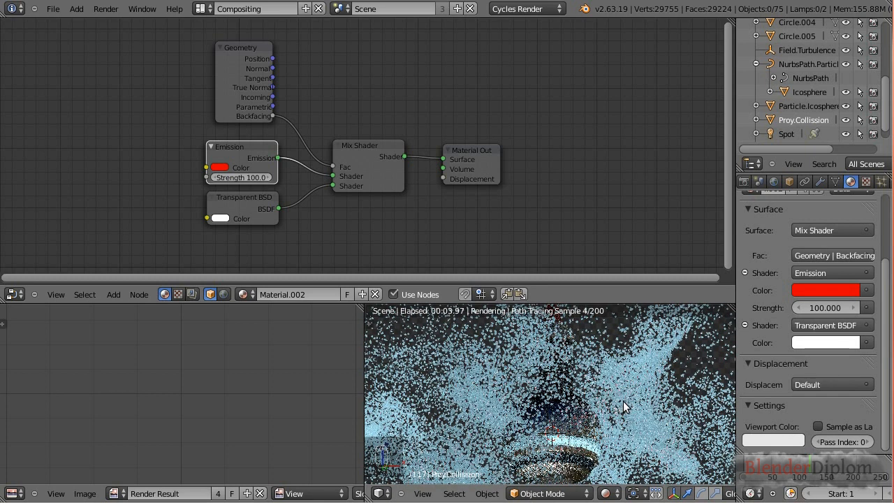
{"action": "left_click", "coordinate": [220, 167]}
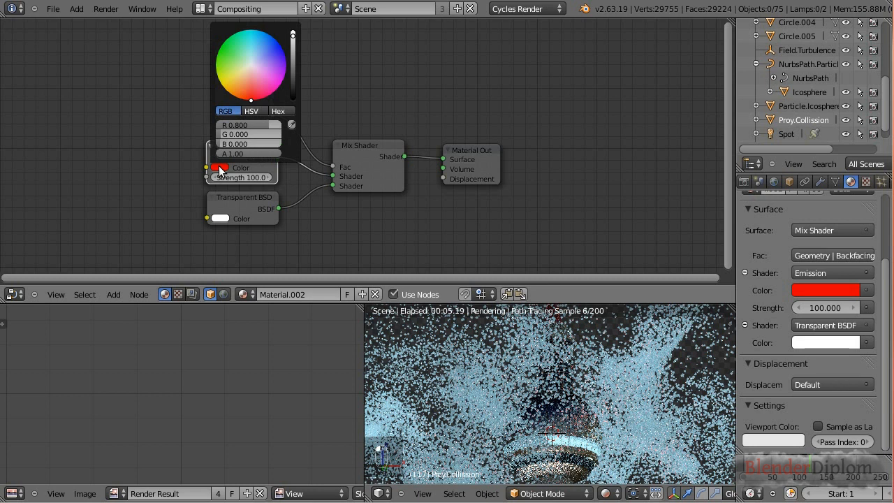
{"action": "left_click", "coordinate": [262, 46]}
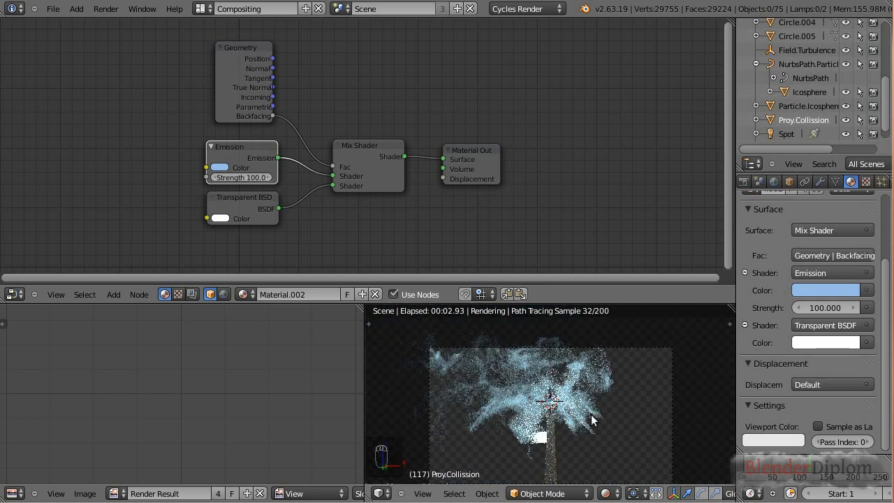
Examine the rendered particles around the tower, the world's surface settings and the scene's render settings.
{"action": "scroll", "coordinate": [570, 432], "scroll_direction": "up", "scroll_amount": 3}
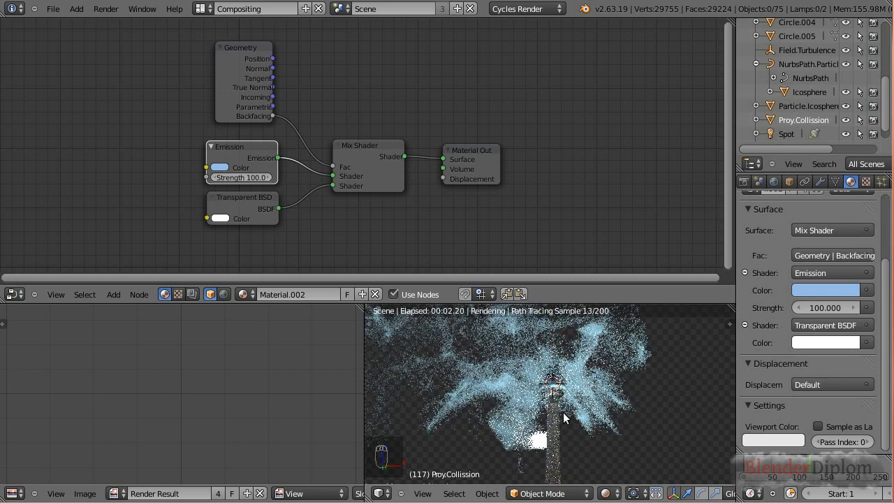
{"action": "scroll", "coordinate": [563, 417], "scroll_direction": "down", "scroll_amount": 3}
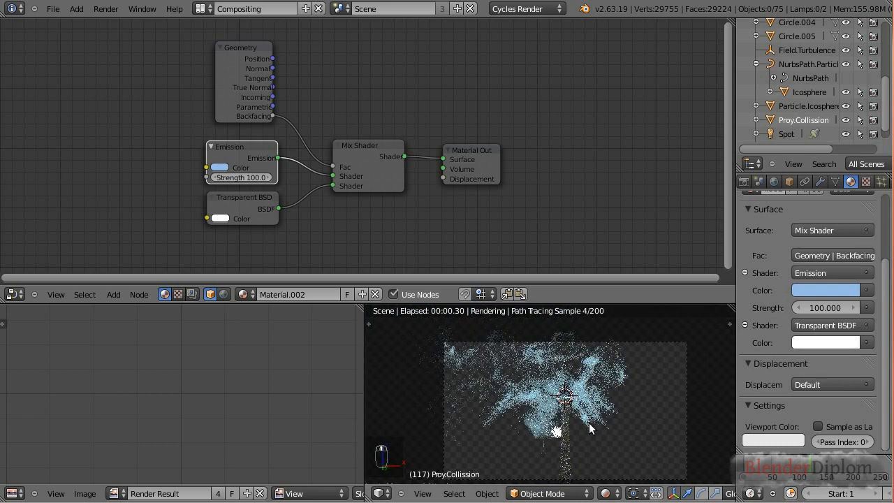
{"action": "middle_click_drag", "start_coordinate": [589, 424], "coordinate": [588, 410], "text": "shift"}
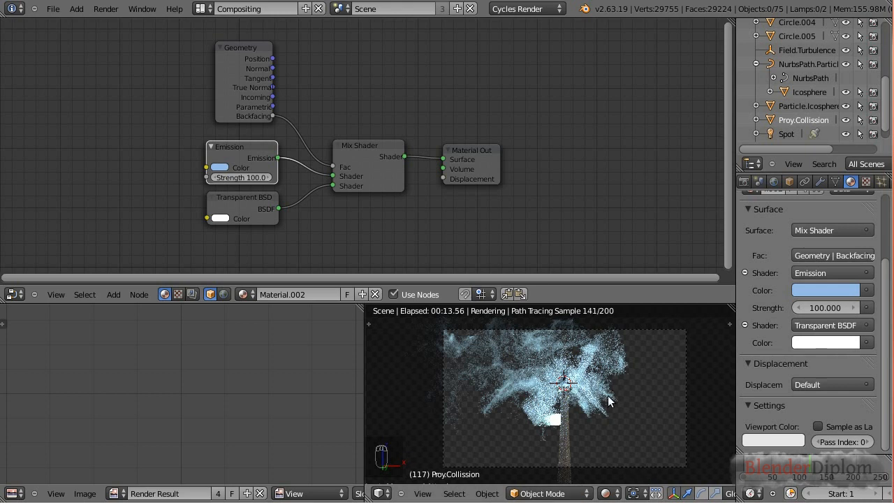
{"action": "left_click", "coordinate": [774, 182]}
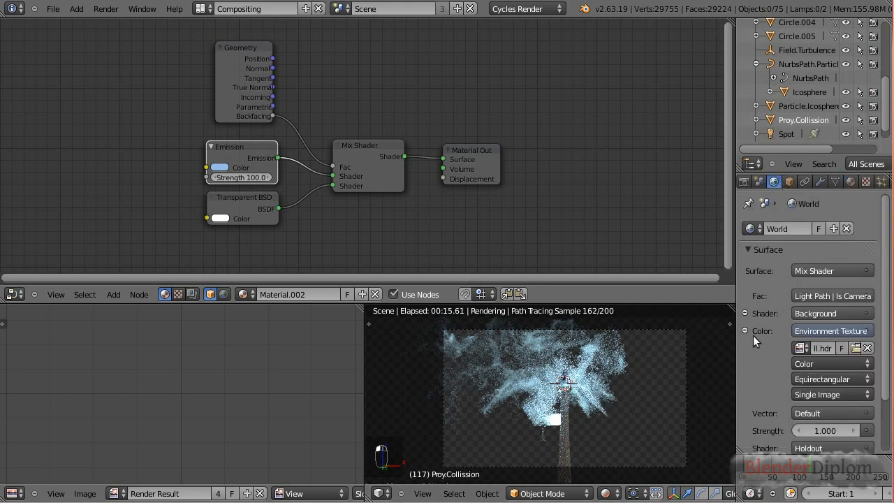
{"action": "scroll", "coordinate": [755, 342], "scroll_direction": "down", "scroll_amount": 3}
{"action": "scroll", "coordinate": [757, 357], "scroll_direction": "up", "scroll_amount": 3}
{"action": "left_click", "coordinate": [758, 181]}
{"action": "left_click", "coordinate": [744, 181]}
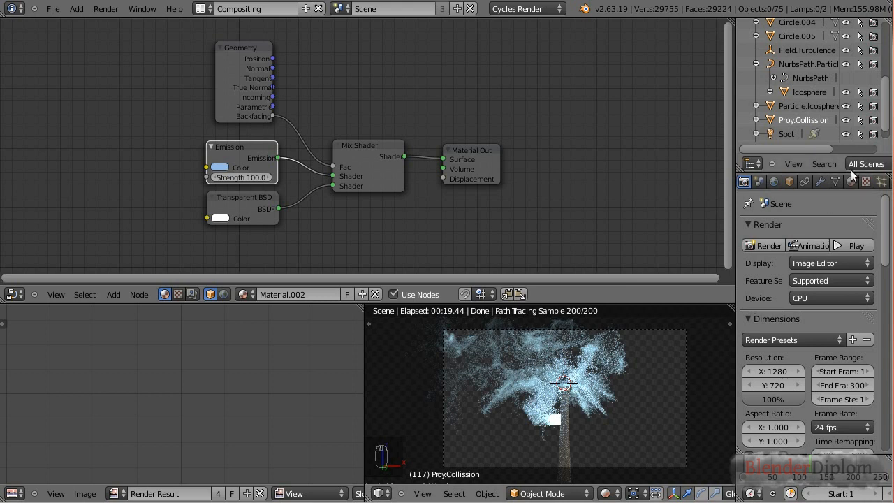
{"action": "scroll", "coordinate": [852, 182], "scroll_direction": "down", "scroll_amount": 1}
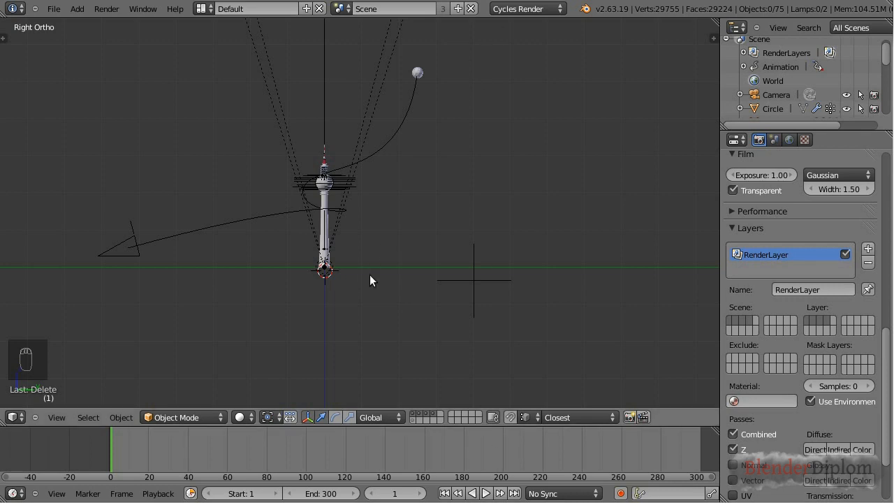
Add a cube and move it about 1.5 units along Y, behind the tower.
{"action": "key", "text": "shift+a"}
{"action": "mouse_move", "coordinate": [332, 277]}
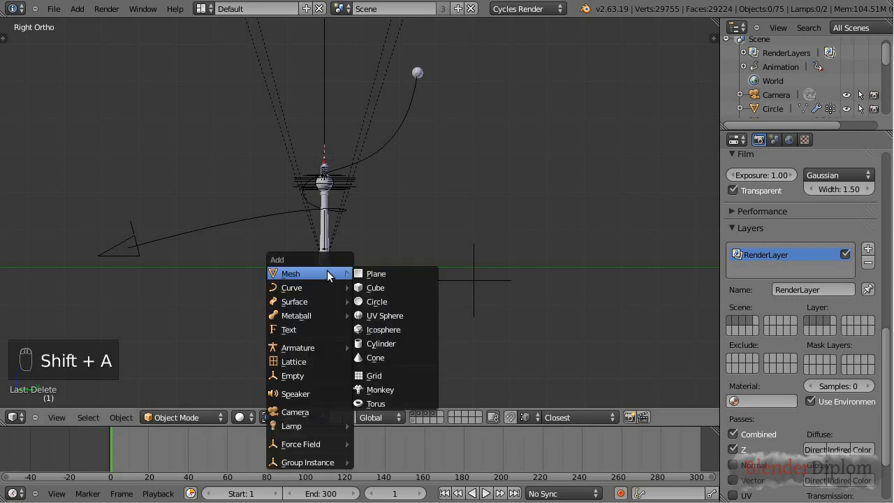
{"action": "left_click", "coordinate": [373, 285]}
{"action": "key", "text": "g"}
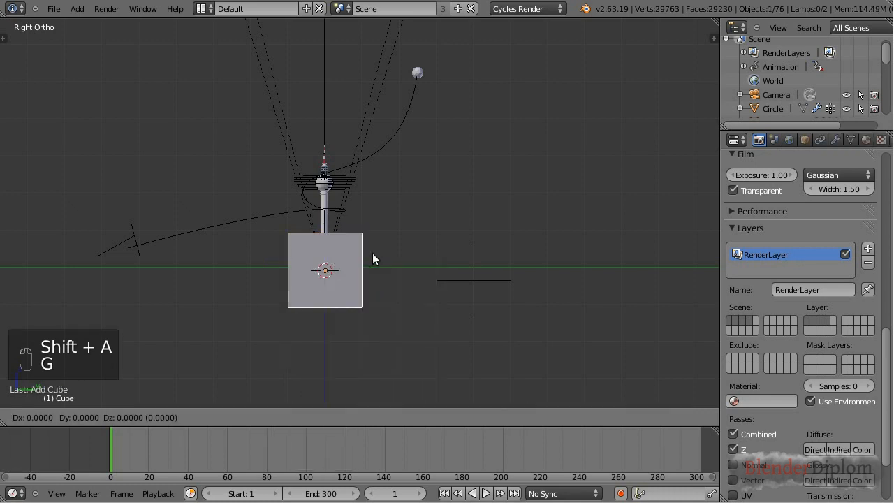
{"action": "left_click", "coordinate": [429, 252]}
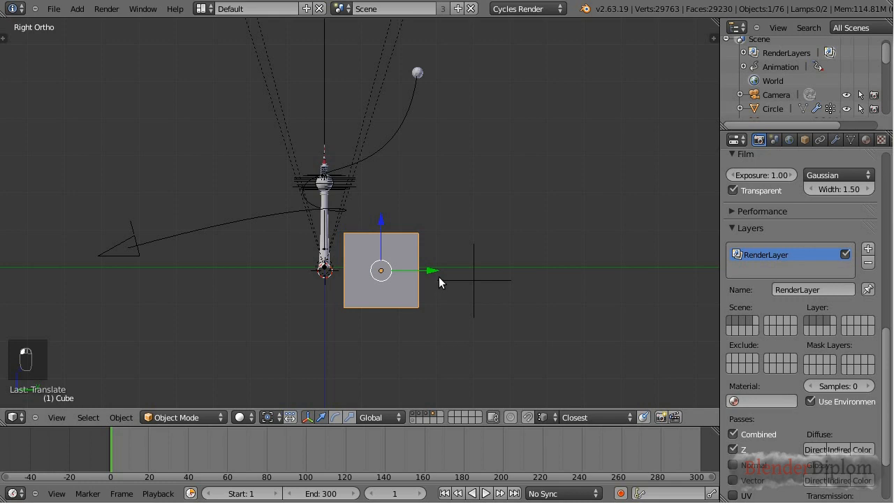
Set the cube's maximum draw type to Wire in its display settings.
{"action": "left_click", "coordinate": [806, 139]}
{"action": "scroll", "coordinate": [758, 335], "scroll_direction": "down", "scroll_amount": 5}
{"action": "left_click", "coordinate": [774, 322]}
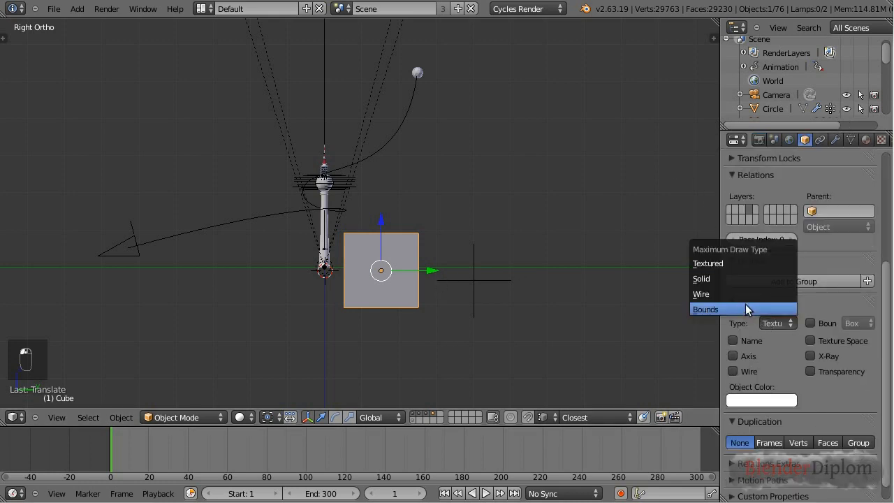
{"action": "left_click", "coordinate": [734, 293]}
In the camera view, centre the cube on the tower along X and raise it about 2.3 units along Z.
{"action": "key", "text": "KP_0"}
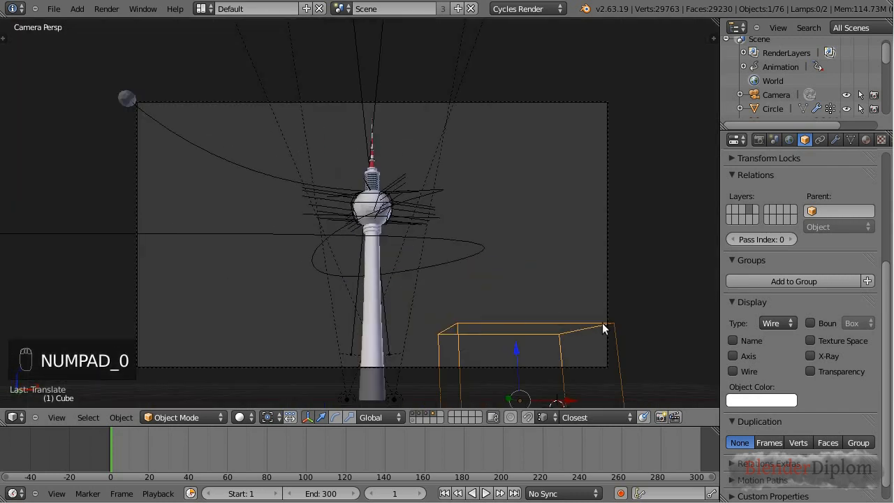
{"action": "key", "text": "g"}
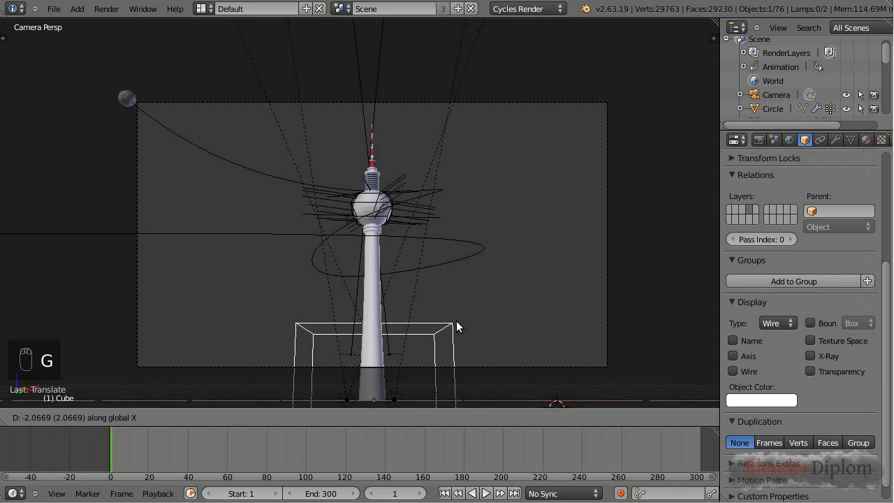
{"action": "left_click", "coordinate": [452, 324]}
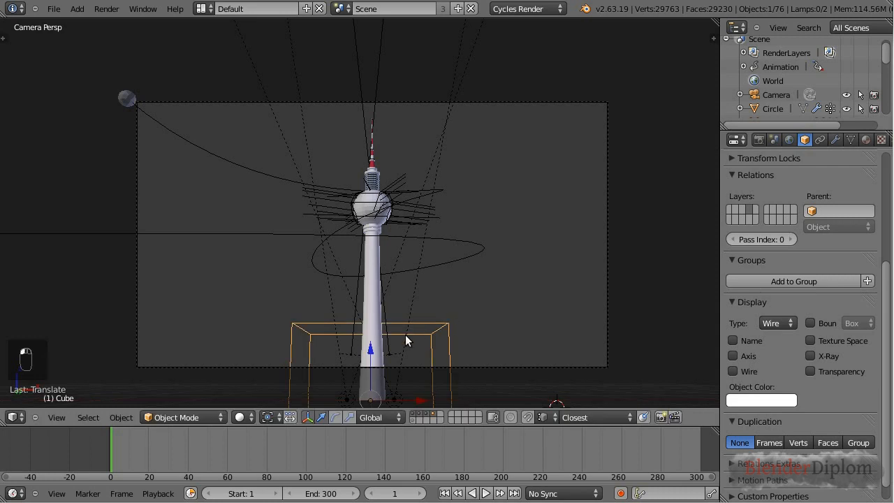
{"action": "key", "text": "g"}
{"action": "key", "text": "z"}
{"action": "left_click", "coordinate": [406, 173]}
Scale the cube to about 5.6 in X and 3.1 in Z, so it extends beyond the camera frame.
{"action": "key", "text": "s"}
{"action": "key", "text": "shift+y"}
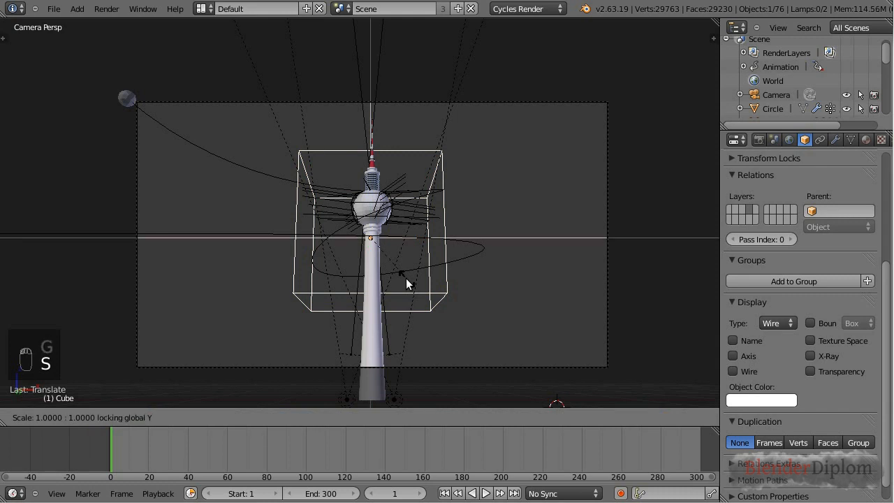
{"action": "left_click", "coordinate": [515, 302]}
{"action": "key", "text": "s"}
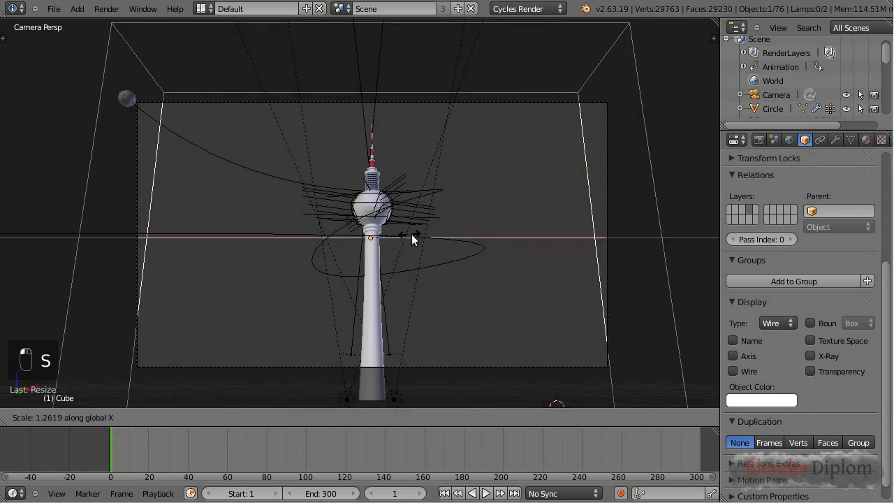
{"action": "left_click", "coordinate": [428, 240]}
{"action": "scroll", "coordinate": [427, 247], "scroll_direction": "down", "scroll_amount": 3}
{"action": "scroll", "coordinate": [428, 247], "scroll_direction": "up", "scroll_amount": 2}
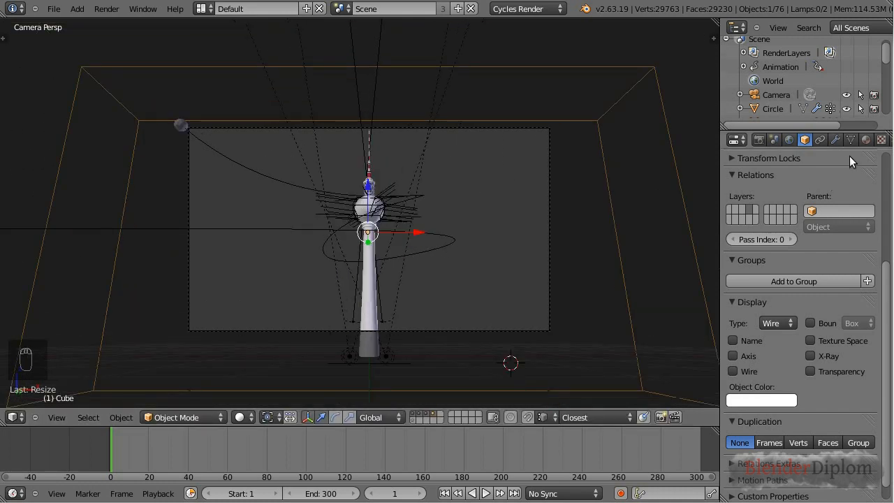
Rename the cube object as Starfield.
{"action": "middle_click_drag", "start_coordinate": [864, 141], "coordinate": [792, 145]}
{"action": "scroll", "coordinate": [798, 200], "scroll_direction": "up", "scroll_amount": 5}
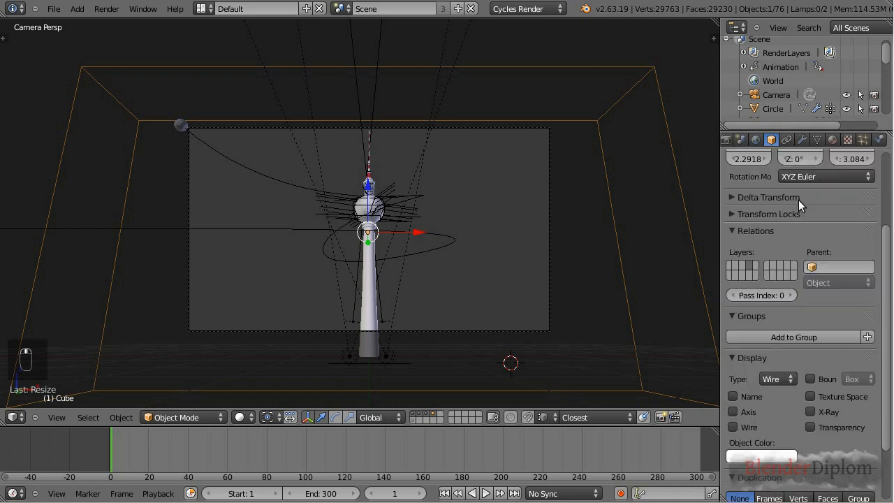
{"action": "type", "text": "Starfield"}
{"action": "key", "text": "Return"}
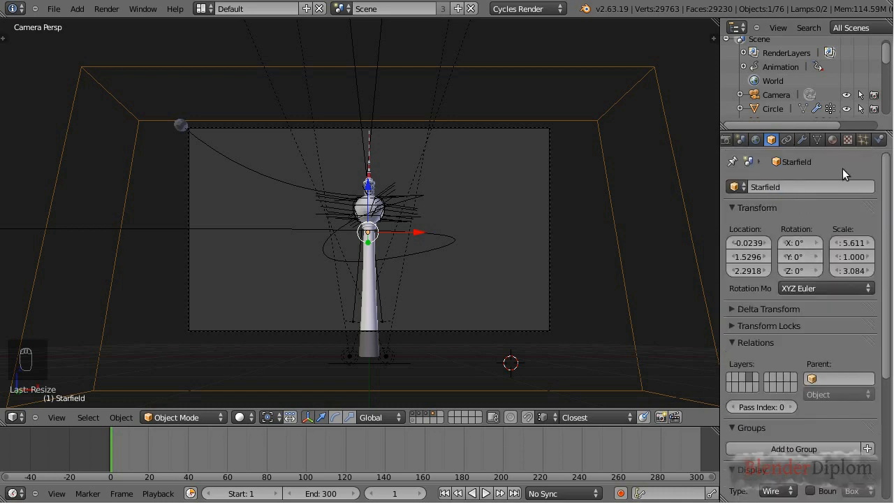
Add a particle system to the Starfield object and name it Stras.ParticleSystem.
{"action": "left_click", "coordinate": [863, 139]}
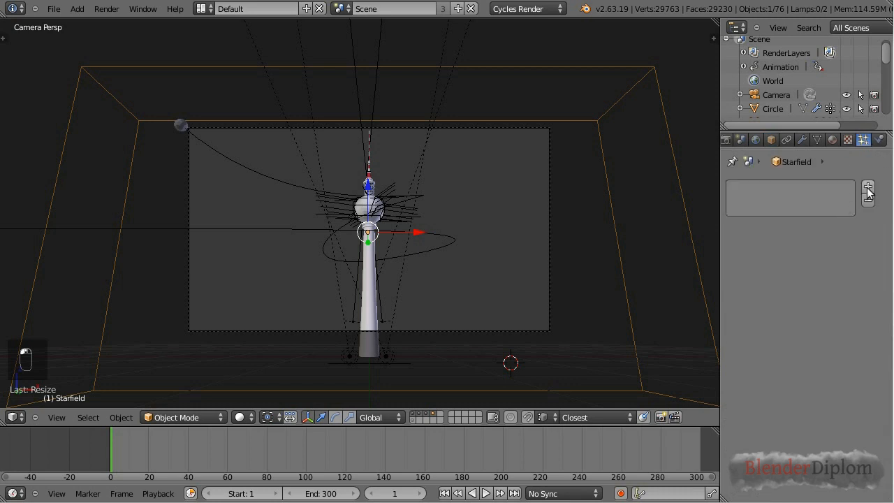
{"action": "left_click", "coordinate": [868, 190]}
{"action": "left_click", "coordinate": [808, 230]}
{"action": "key", "text": "Home"}
{"action": "type", "text": "Stras."}
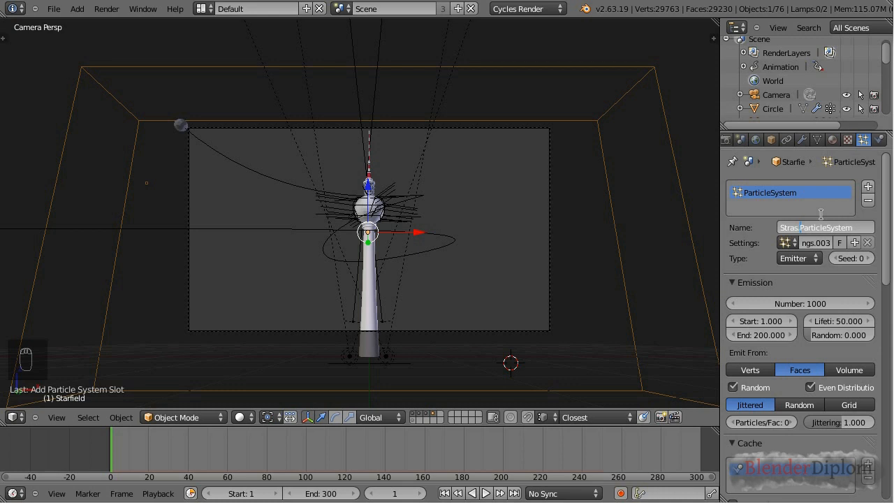
{"action": "key", "text": "Return"}
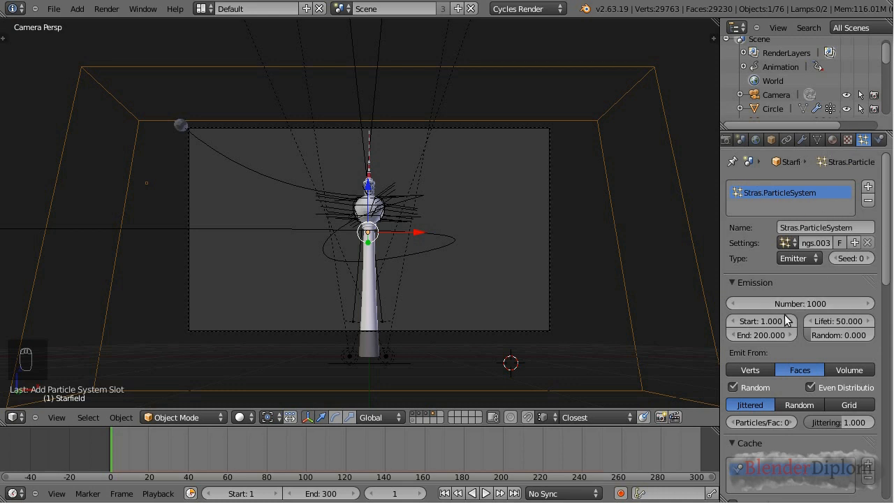
Set the emission end frame of Stras.ParticleSystem to 1.
{"action": "left_click", "coordinate": [759, 333]}
{"action": "type", "text": "1"}
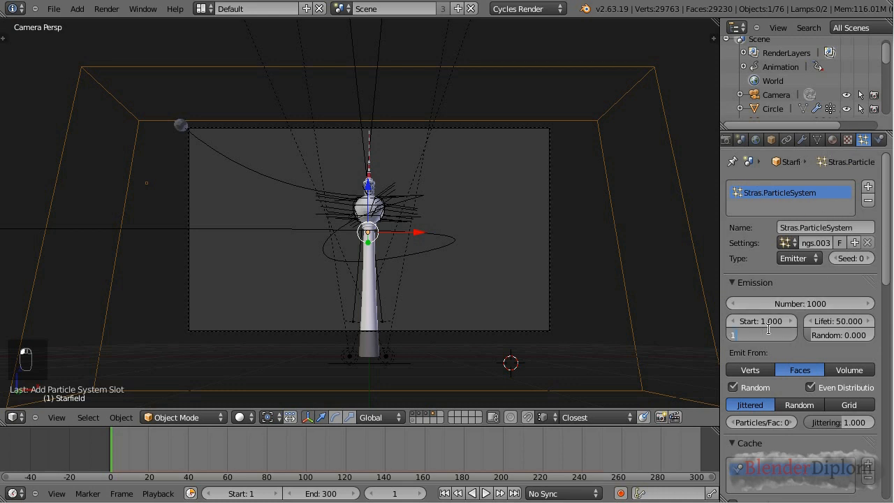
{"action": "key", "text": "Return"}
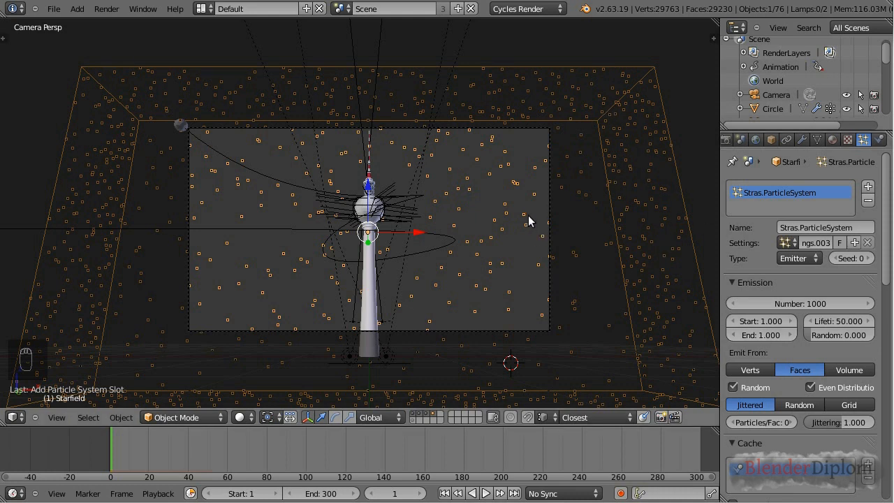
Set the lifetime of the Starfield particles to 300 and make them emit from the object's volume.
{"action": "left_click", "coordinate": [831, 321]}
{"action": "type", "text": "3"}
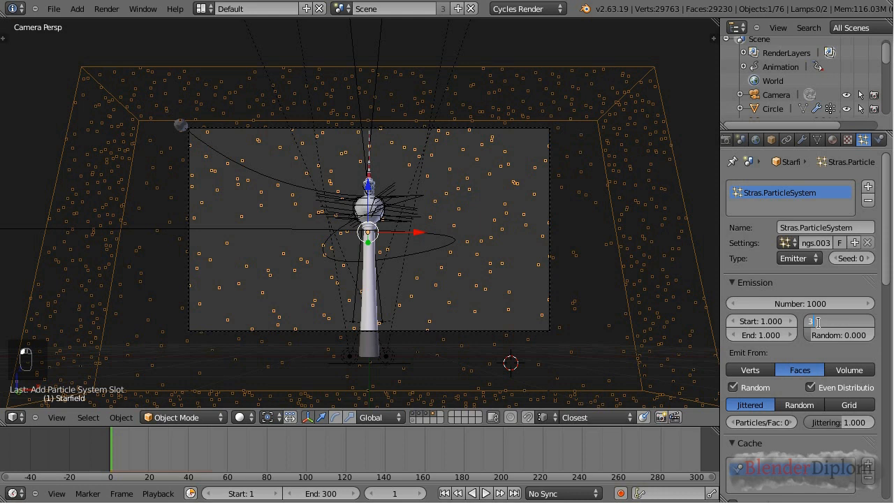
{"action": "type", "text": "00"}
{"action": "key", "text": "Return"}
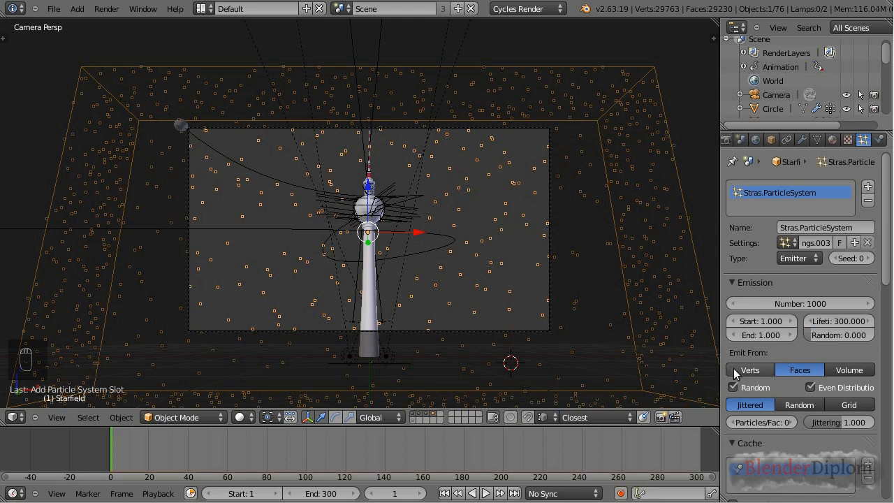
{"action": "left_click", "coordinate": [841, 369]}
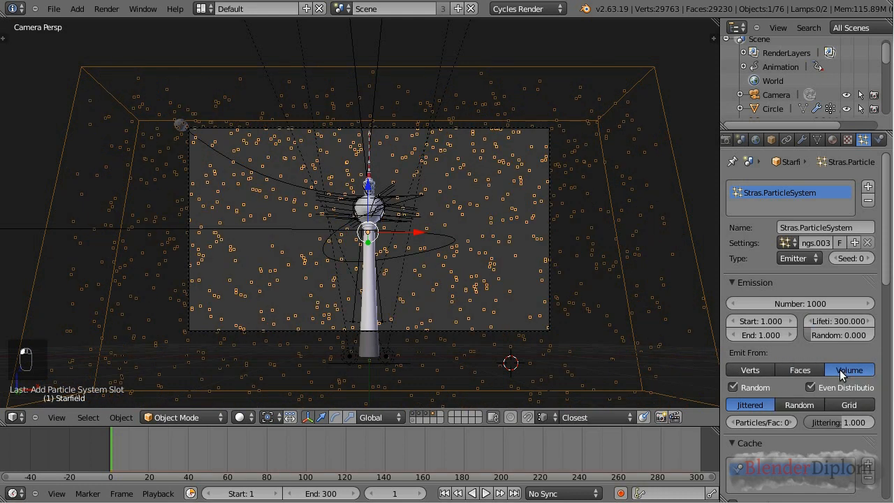
Set the normal emission velocity of Stras.ParticleSystem to 0.
{"action": "scroll", "coordinate": [799, 384], "scroll_direction": "down", "scroll_amount": 4}
{"action": "left_click", "coordinate": [734, 331]}
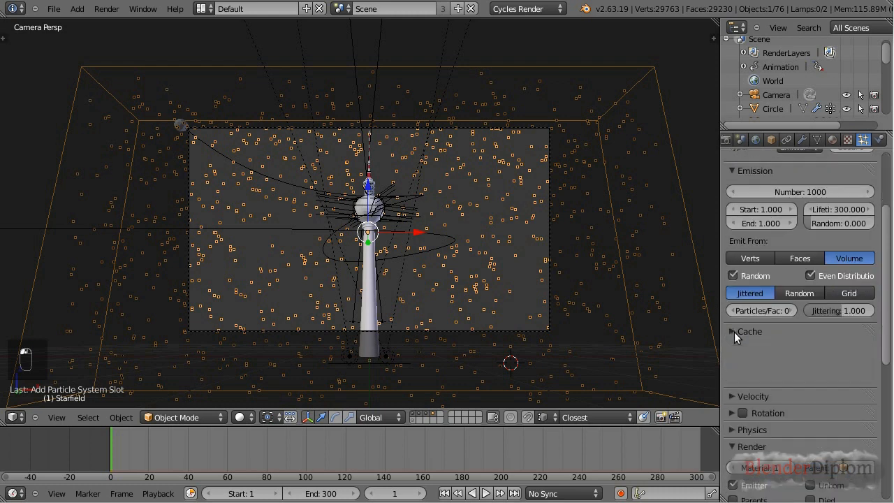
{"action": "scroll", "coordinate": [739, 330], "scroll_direction": "down", "scroll_amount": 1}
{"action": "left_click", "coordinate": [732, 318]}
{"action": "left_click", "coordinate": [754, 357]}
{"action": "type", "text": "0"}
{"action": "key", "text": "Return"}
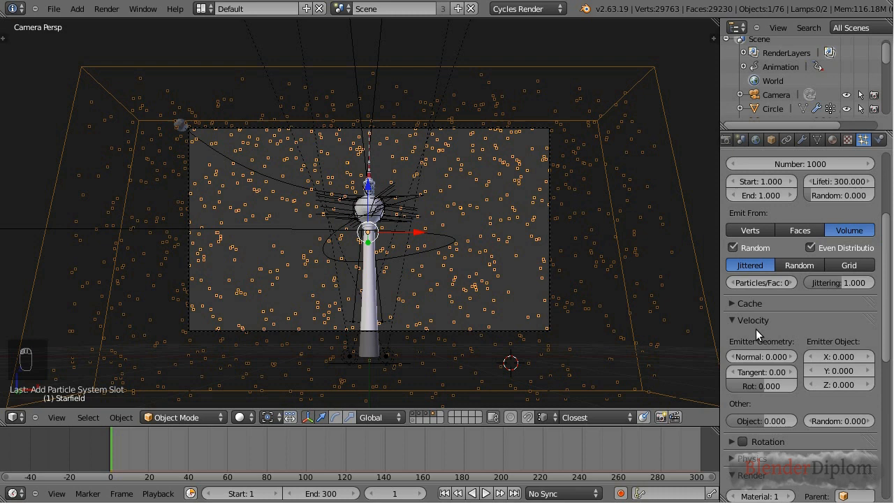
{"action": "left_click", "coordinate": [731, 322]}
Set the gravity field weight of Stras.ParticleSystem to 0.
{"action": "scroll", "coordinate": [748, 335], "scroll_direction": "down", "scroll_amount": 8}
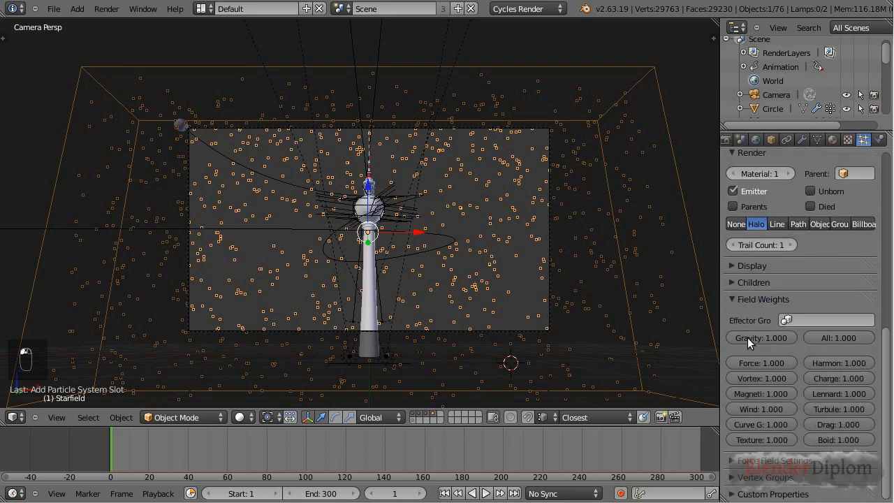
{"action": "left_click", "coordinate": [732, 461]}
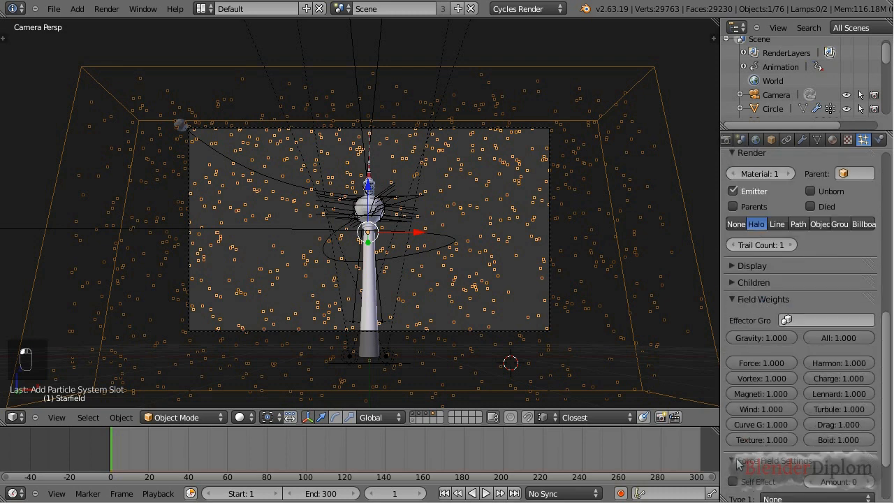
{"action": "left_click", "coordinate": [736, 459]}
{"action": "left_click_drag", "start_coordinate": [789, 338], "coordinate": [653, 341]}
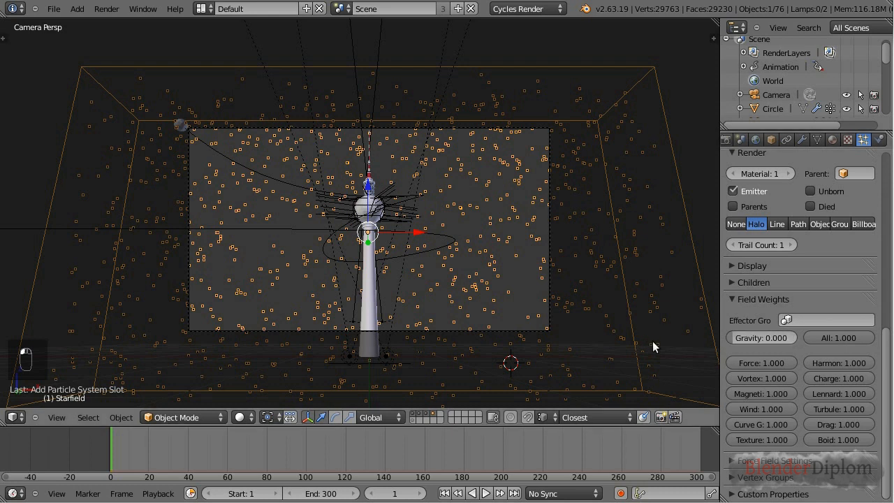
Play the animation briefly to check how the star particles move.
{"action": "scroll", "coordinate": [779, 330], "scroll_direction": "up", "scroll_amount": 10}
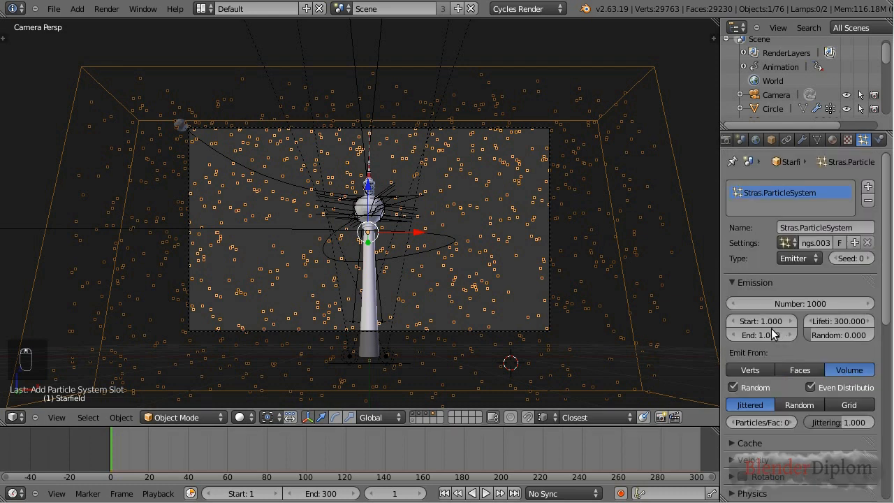
{"action": "key", "text": "alt+a"}
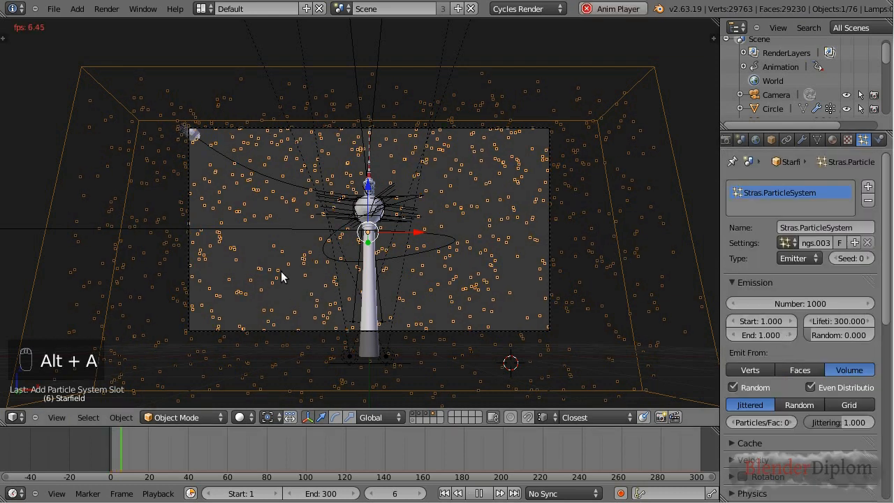
{"action": "key", "text": "alt+a"}
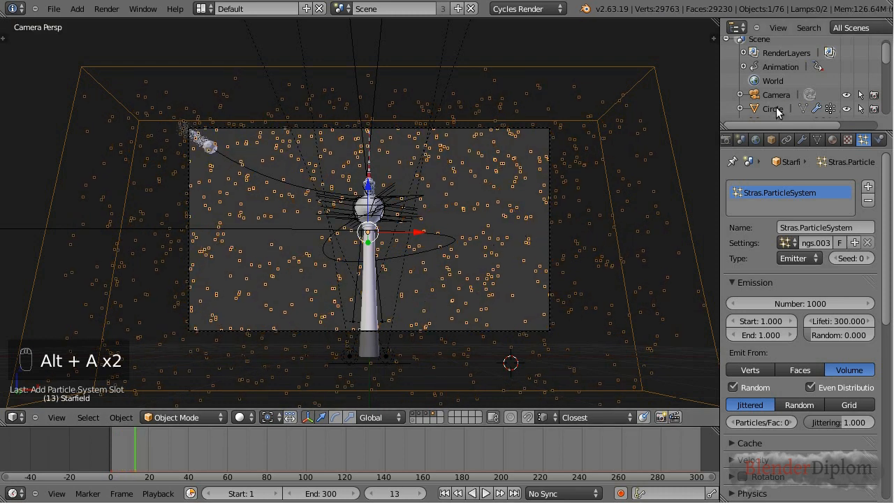
Inspect which layer Field.Turbulence is on, and move the Starfield object to layer 5, keeping that layer shown too.
{"action": "scroll", "coordinate": [777, 108], "scroll_direction": "down", "scroll_amount": 8}
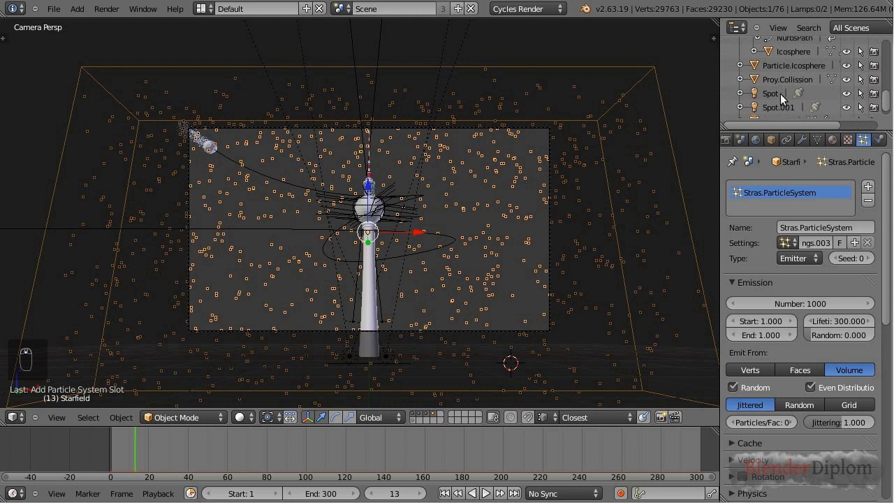
{"action": "scroll", "coordinate": [778, 101], "scroll_direction": "up", "scroll_amount": 4}
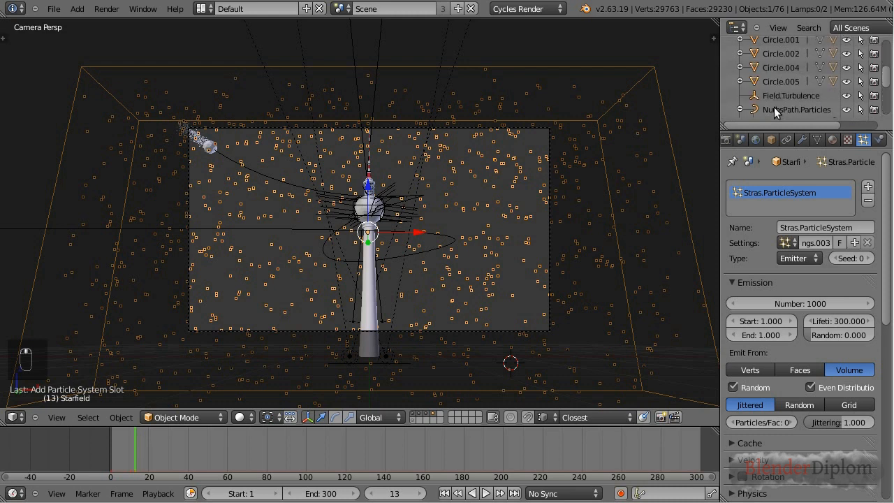
{"action": "left_click", "coordinate": [781, 96]}
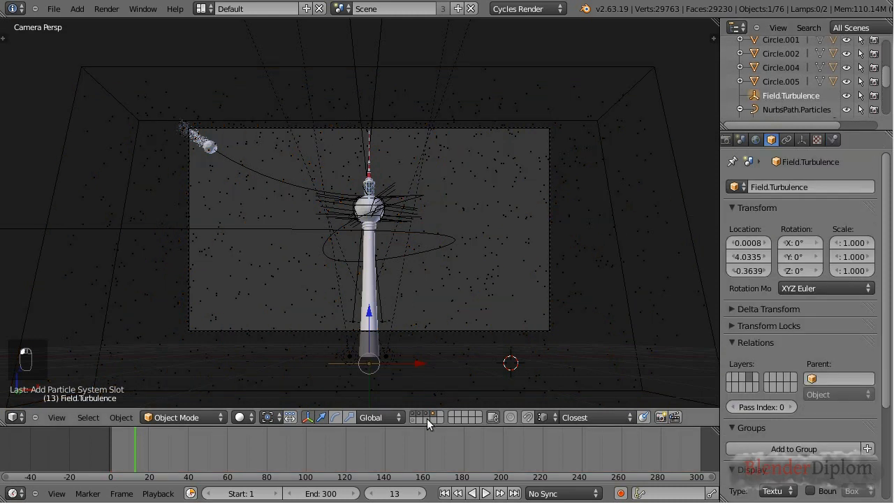
{"action": "right_click", "coordinate": [616, 242]}
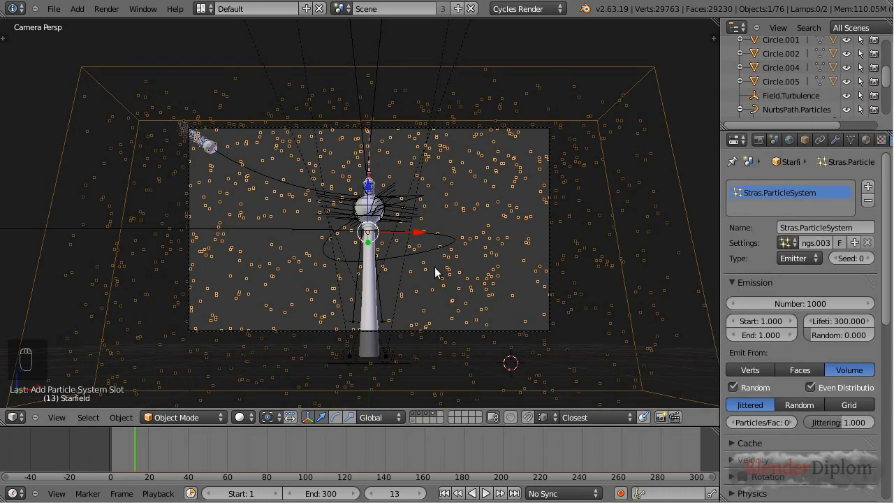
{"action": "key", "text": "m"}
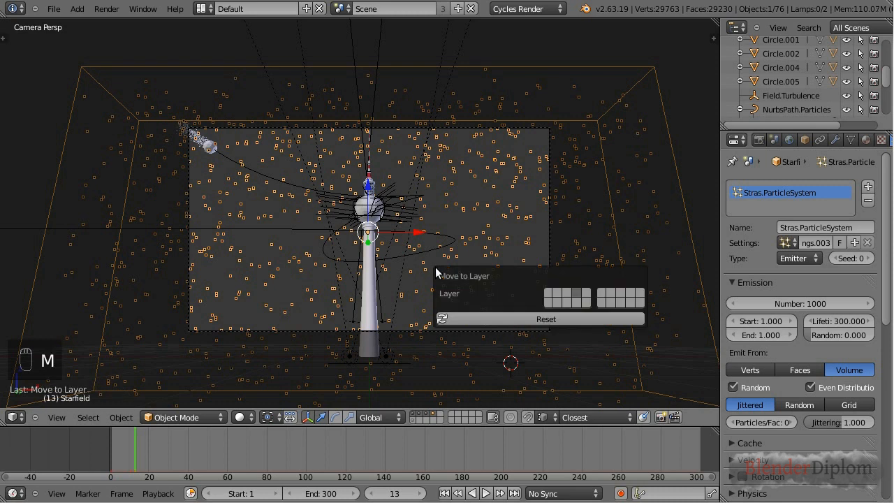
{"action": "left_click", "coordinate": [586, 292]}
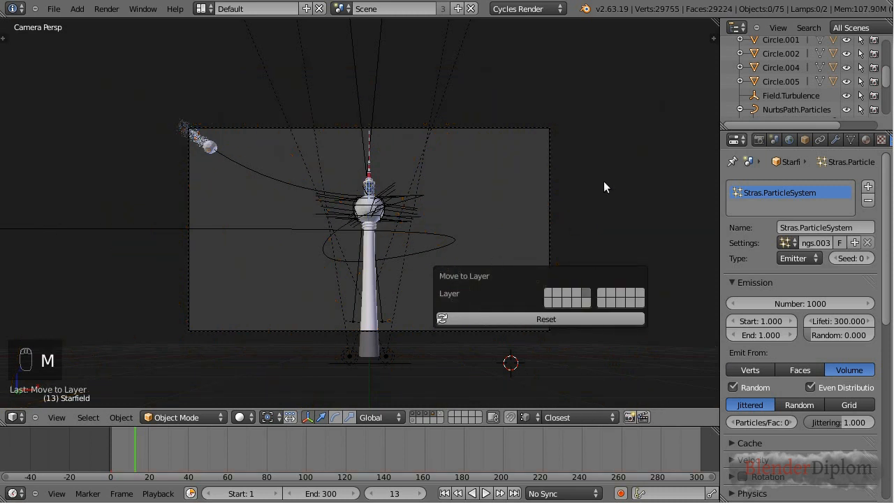
{"action": "left_click", "coordinate": [439, 416], "text": "shift"}
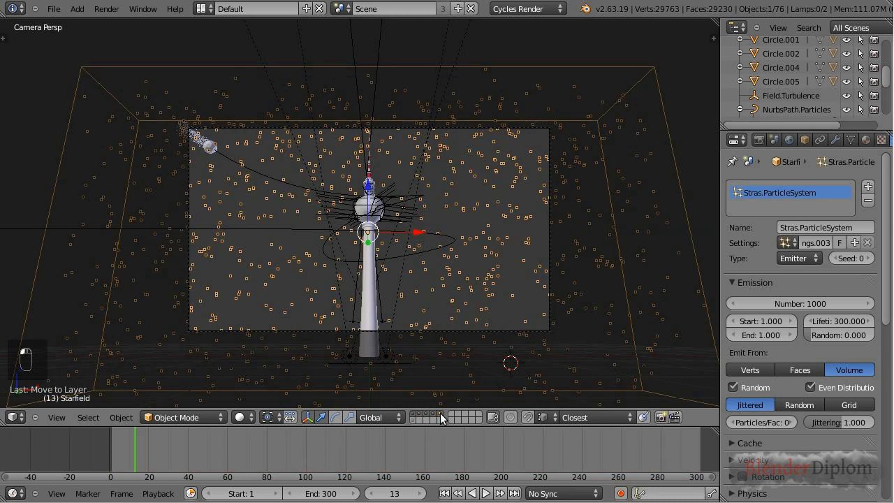
Replay the animation briefly to check the star particles on their new layer.
{"action": "left_click", "coordinate": [395, 492]}
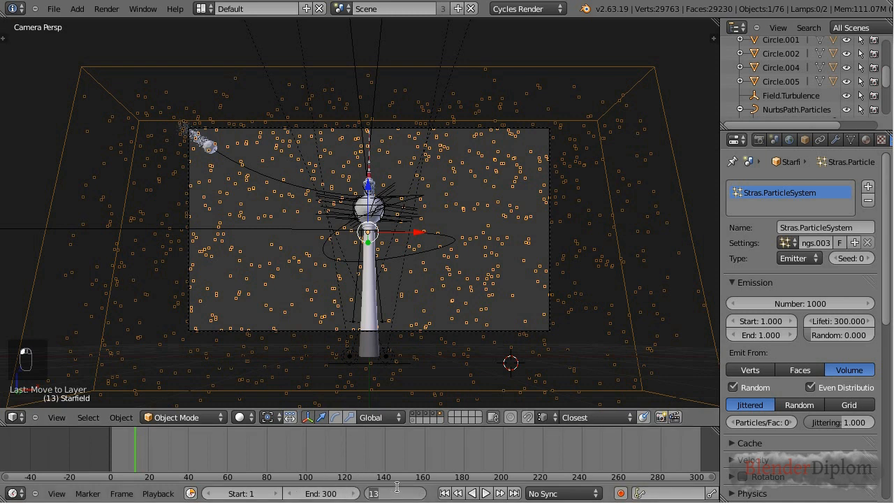
{"action": "key", "text": "Return"}
{"action": "key", "text": "alt+a"}
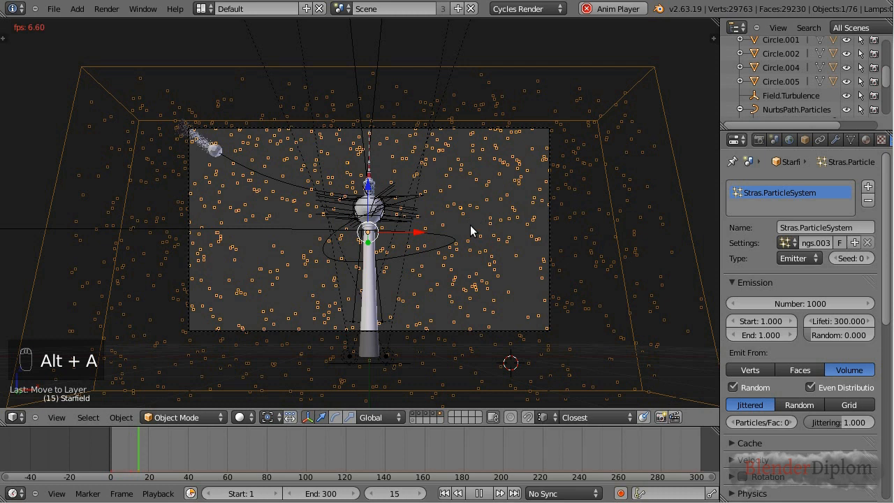
{"action": "key", "text": "alt+a"}
Set the number of Starfield particles to 500 and return the timeline to frame 1.
{"action": "scroll", "coordinate": [873, 140], "scroll_direction": "down", "scroll_amount": 2}
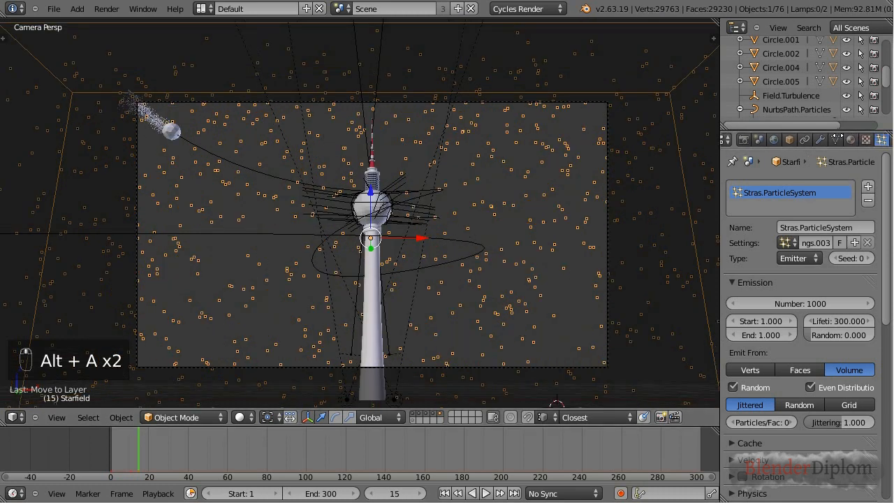
{"action": "left_click", "coordinate": [810, 304]}
{"action": "type", "text": "500"}
{"action": "key", "text": "Return"}
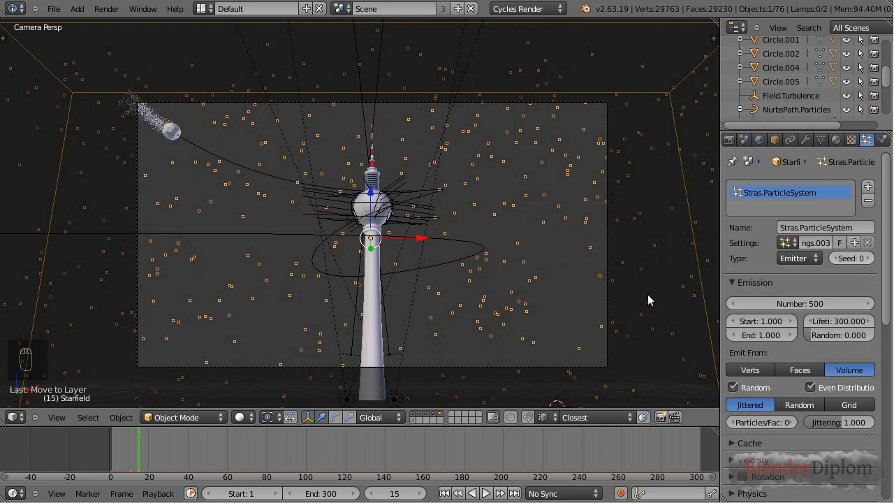
{"action": "left_click", "coordinate": [396, 487]}
{"action": "type", "text": "1"}
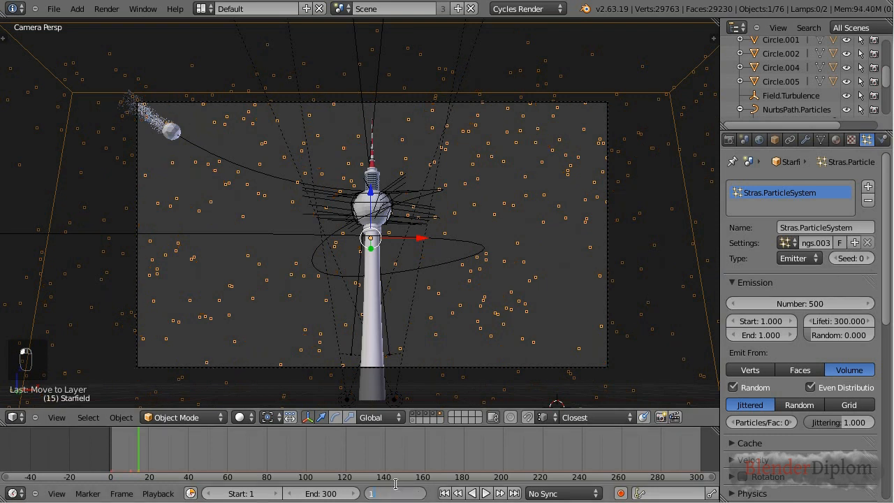
{"action": "key", "text": "Return"}
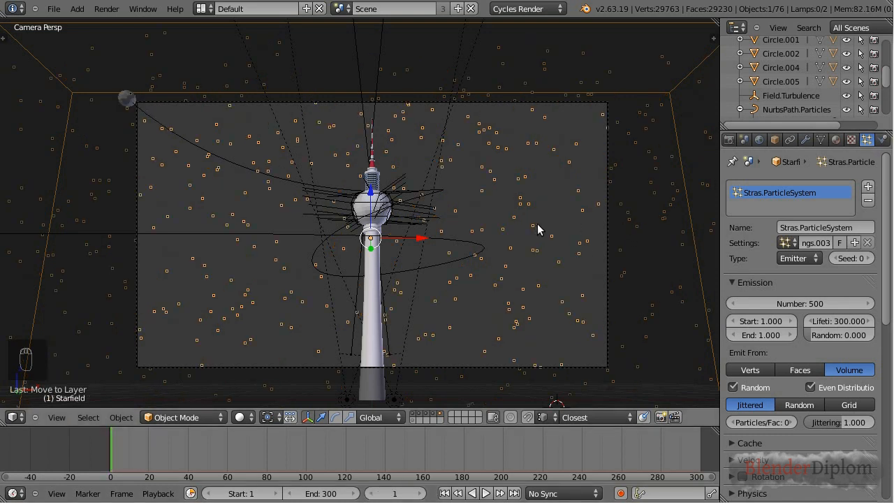
Step through the particle system's random seeds up to 14 to find a pleasing star distribution.
{"action": "left_click", "coordinate": [869, 259]}
{"action": "left_click", "coordinate": [870, 258]}
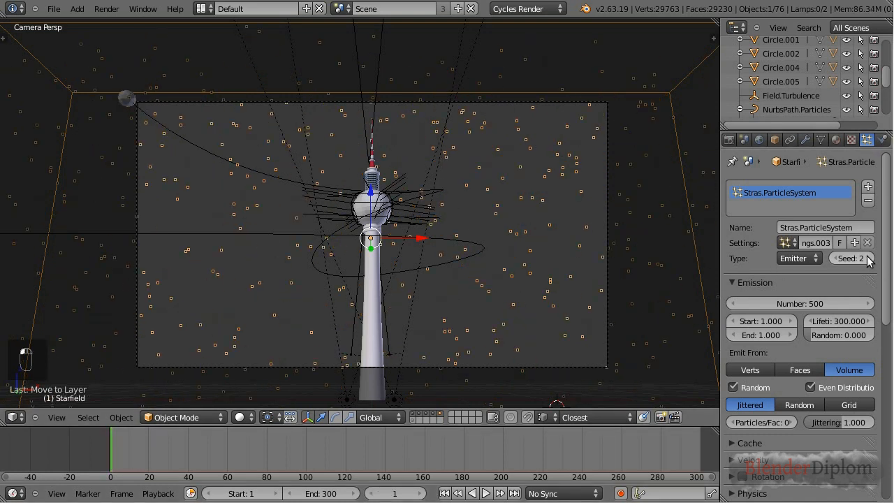
{"action": "left_click", "coordinate": [869, 258]}
{"action": "left_click", "coordinate": [870, 258]}
{"action": "left_click", "coordinate": [869, 259]}
{"action": "left_click", "coordinate": [870, 259]}
{"action": "left_click", "coordinate": [870, 258]}
{"action": "left_click", "coordinate": [870, 259]}
{"action": "left_click", "coordinate": [870, 258]}
{"action": "left_click", "coordinate": [869, 259]}
{"action": "left_click", "coordinate": [870, 258]}
{"action": "left_click", "coordinate": [869, 259]}
{"action": "left_click", "coordinate": [869, 259]}
{"action": "left_click", "coordinate": [870, 259]}
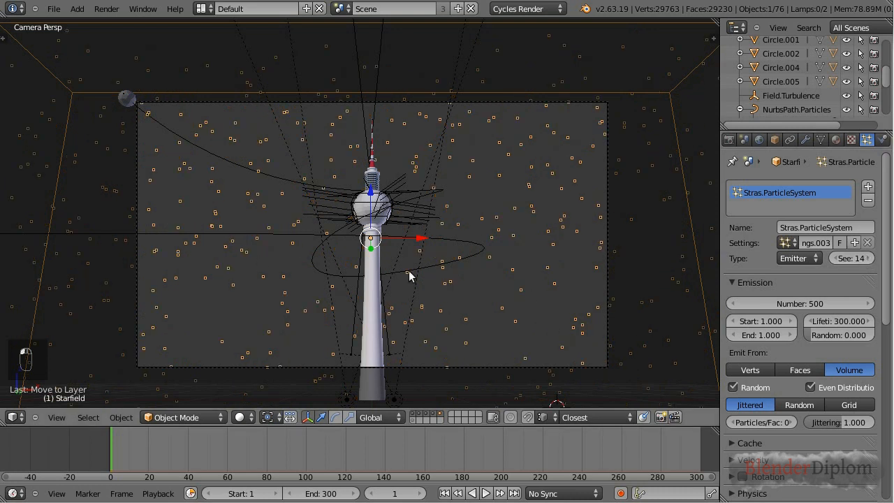
{"action": "scroll", "coordinate": [447, 282], "scroll_direction": "down", "scroll_amount": 5}
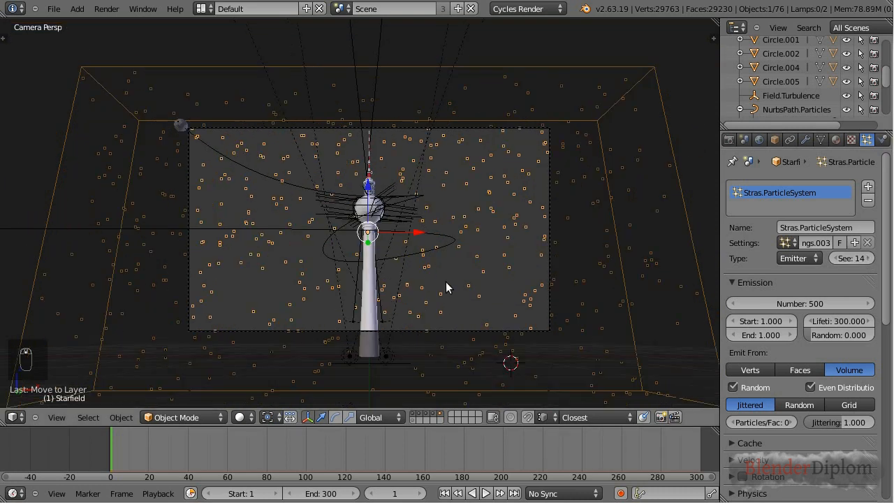
Show only the layer holding the single particle icosphere and add a new icosphere beside it.
{"action": "left_click", "coordinate": [412, 421]}
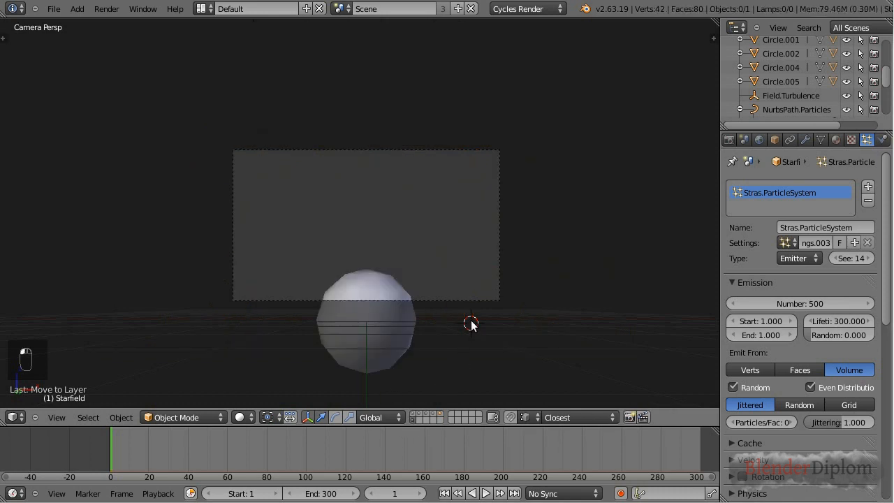
{"action": "key", "text": "shift+a"}
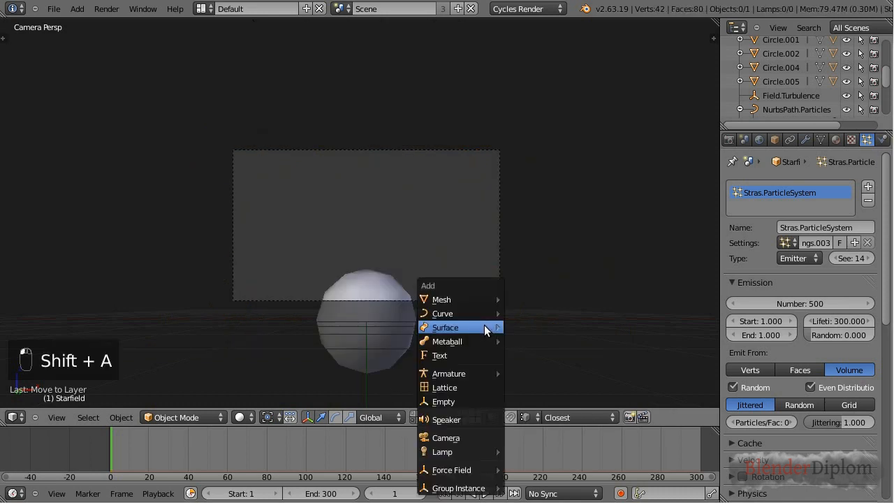
{"action": "mouse_move", "coordinate": [482, 300]}
{"action": "left_click", "coordinate": [526, 355]}
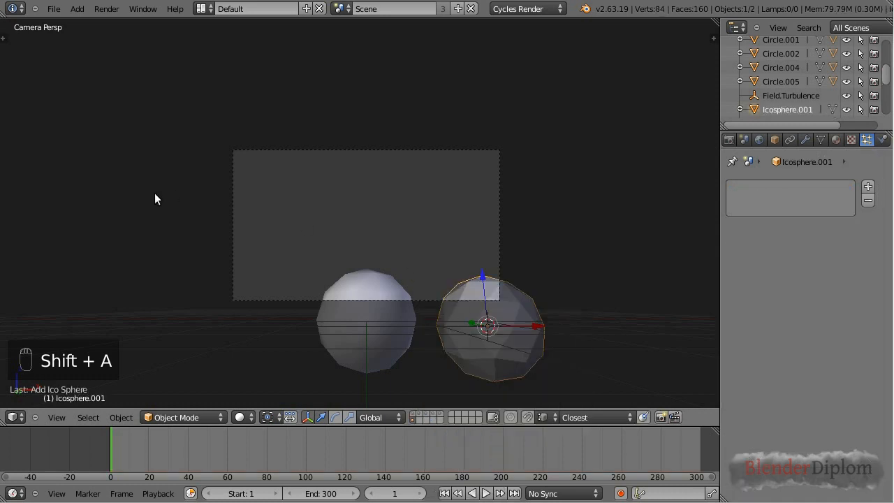
Apply smooth shading to the new icosphere.
{"action": "key", "text": "n"}
{"action": "key", "text": "n"}
{"action": "key", "text": "t"}
{"action": "left_click", "coordinate": [22, 142]}
{"action": "key", "text": "t"}
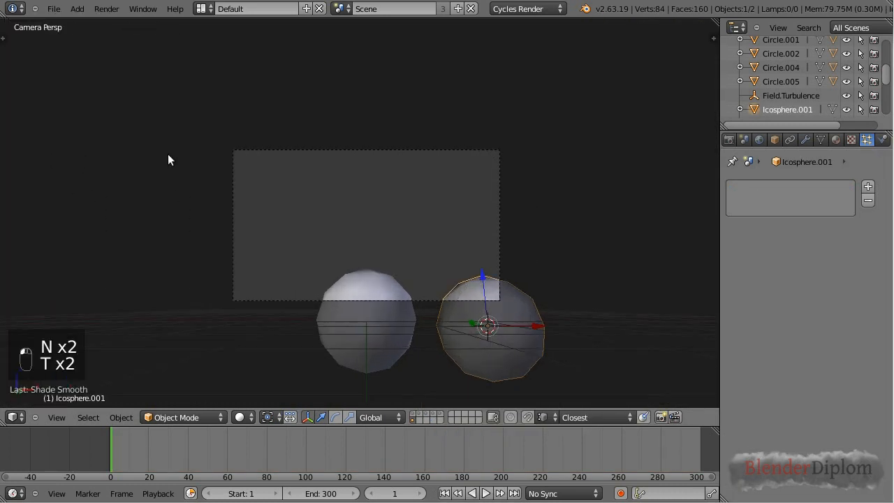
Create a new material for the new icosphere and set its surface shader to Emission.
{"action": "left_click", "coordinate": [836, 139]}
{"action": "left_click", "coordinate": [775, 233]}
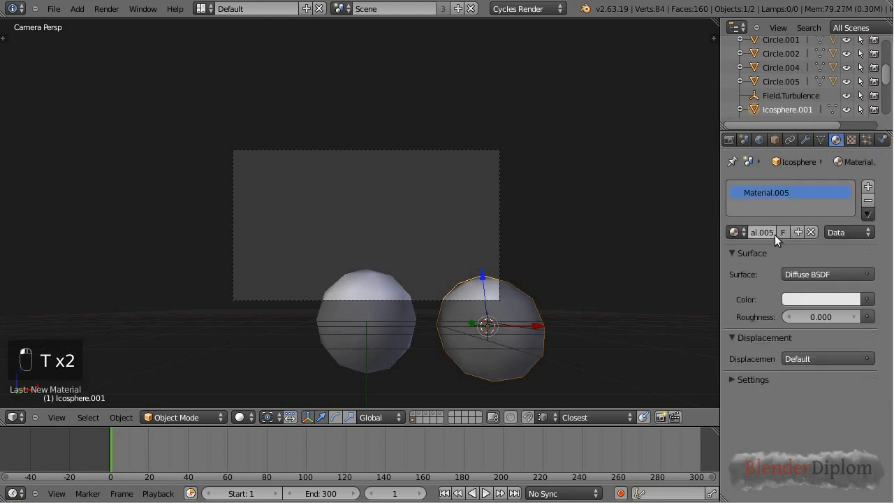
{"action": "left_click", "coordinate": [820, 275]}
{"action": "left_click", "coordinate": [768, 410]}
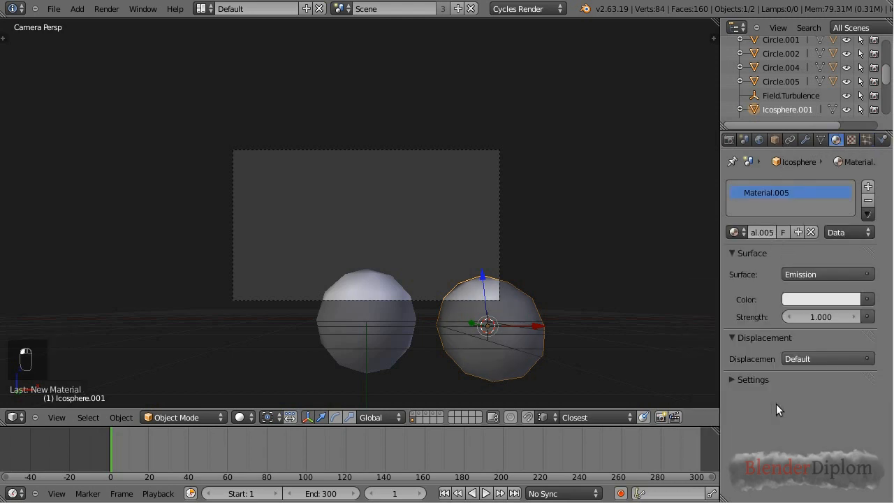
Name the icosphere's material Star and set its emission colour to pure white (RGB 1.000).
{"action": "type", "text": "Star"}
{"action": "key", "text": "Return"}
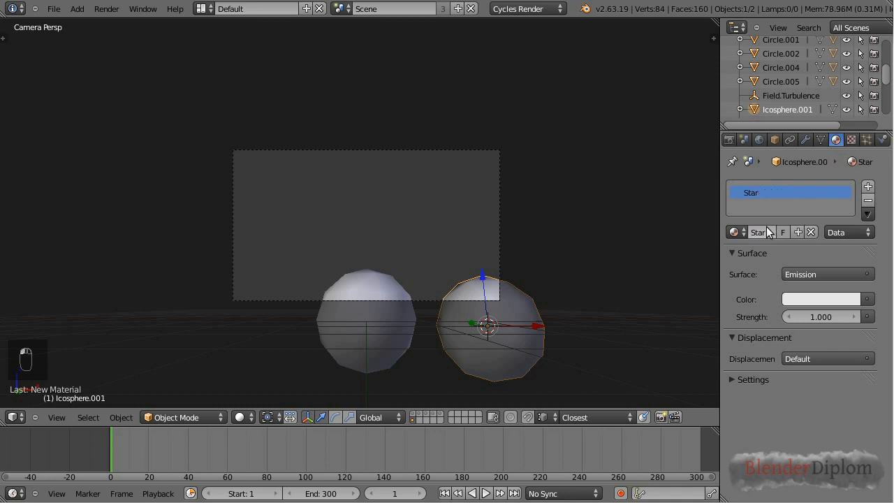
{"action": "left_click", "coordinate": [815, 299]}
{"action": "left_click", "coordinate": [848, 102]}
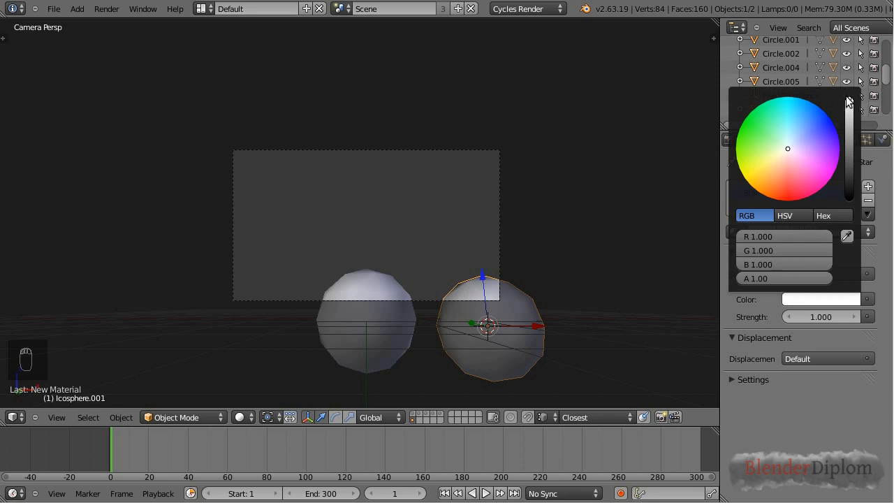
Set the emission strength of the Star material to 2.
{"action": "left_click", "coordinate": [820, 317]}
{"action": "type", "text": "2"}
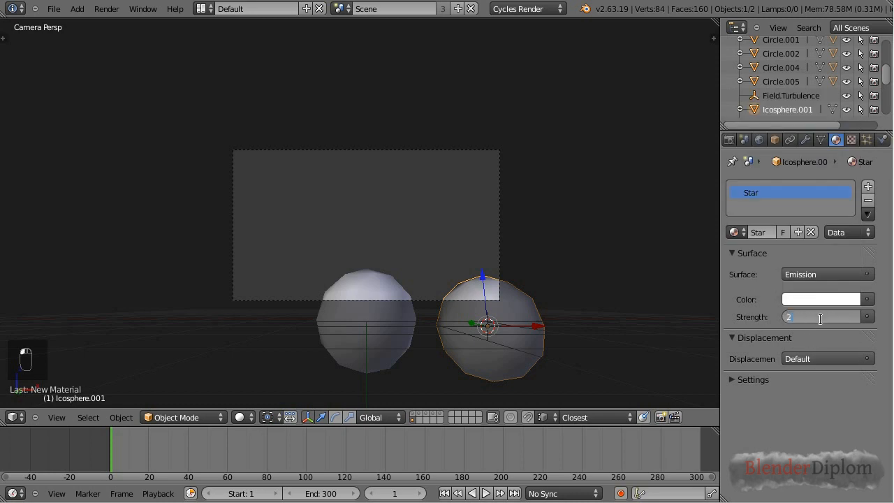
{"action": "key", "text": "Return"}
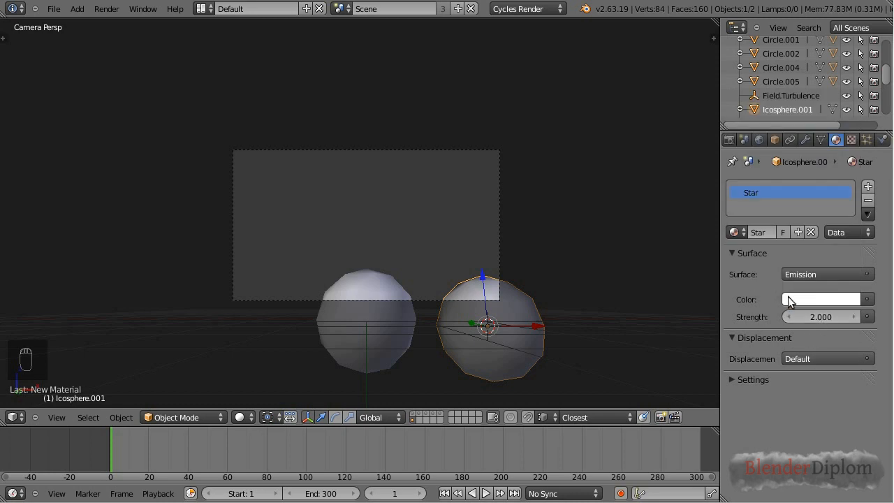
Rename the new icosphere object to Particle.Star.
{"action": "left_click", "coordinate": [774, 139]}
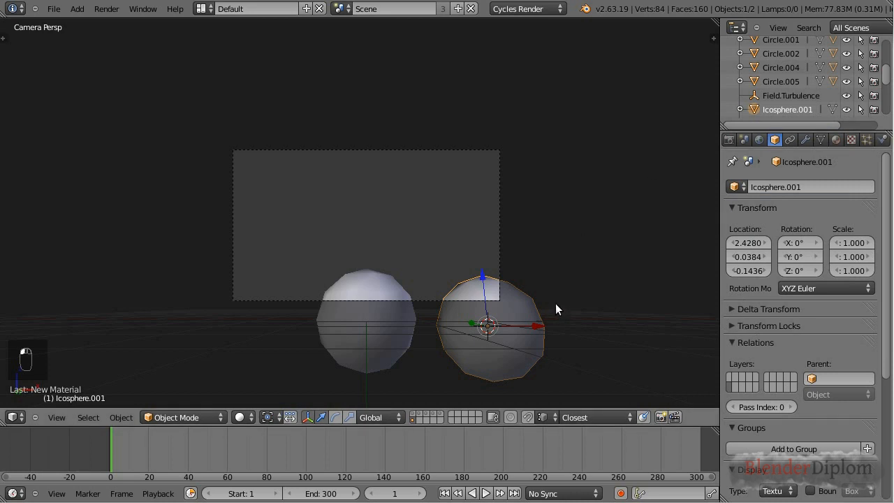
{"action": "left_click", "coordinate": [820, 188]}
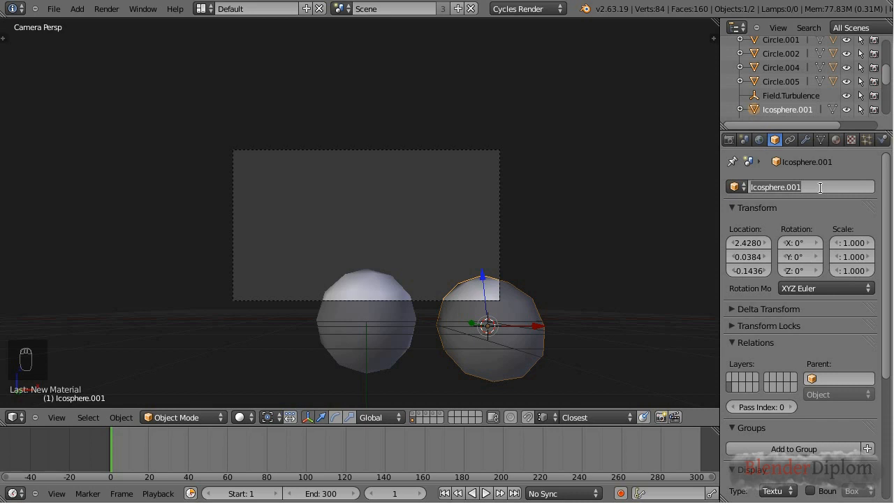
{"action": "type", "text": "Star"}
{"action": "key", "text": "Return"}
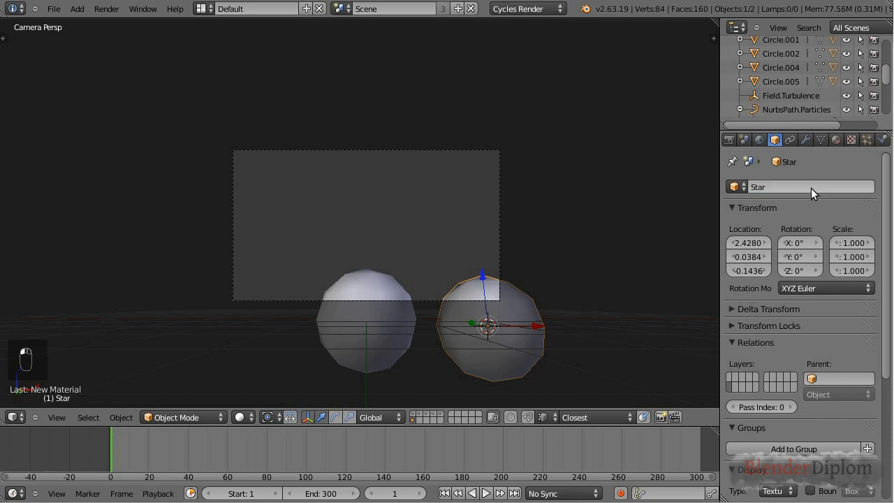
{"action": "left_click", "coordinate": [811, 186]}
{"action": "key", "text": "Home"}
{"action": "type", "text": "Particle."}
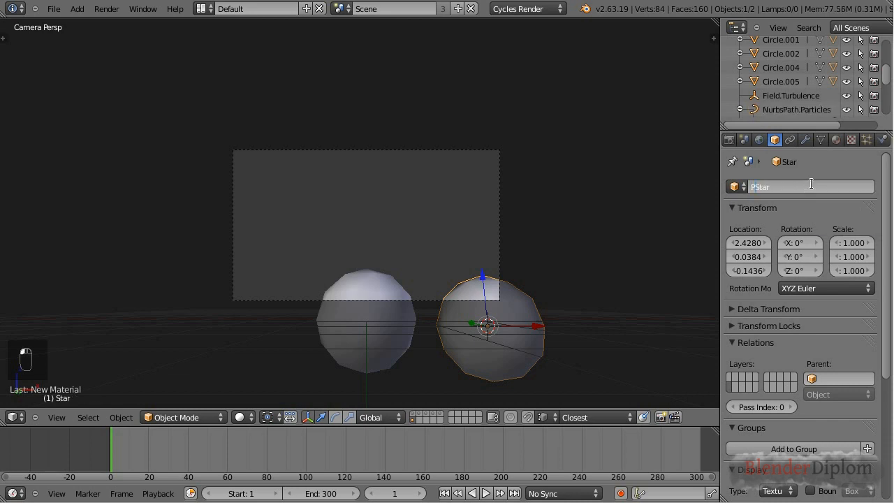
{"action": "key", "text": "Return"}
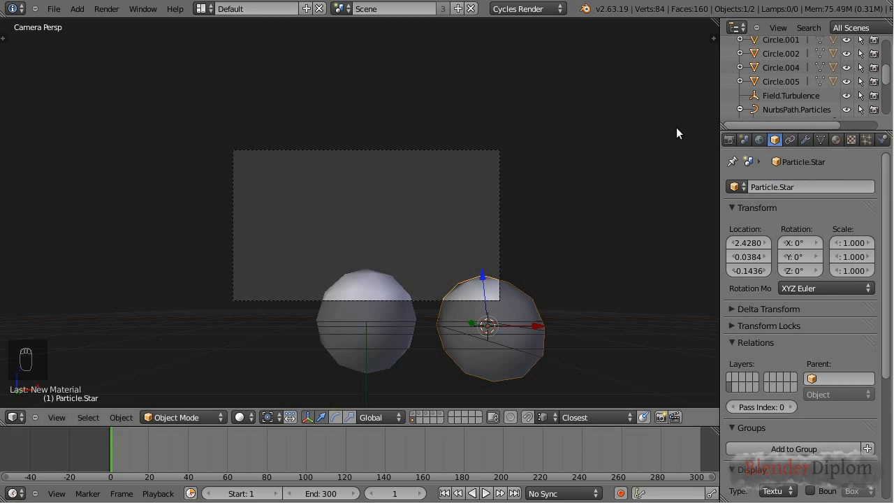
Show scene layers 1 to 5 with the tower, lights and starfield in place of the particle objects' layer.
{"action": "left_click", "coordinate": [444, 417]}
{"action": "left_click", "coordinate": [426, 417], "text": "shift"}
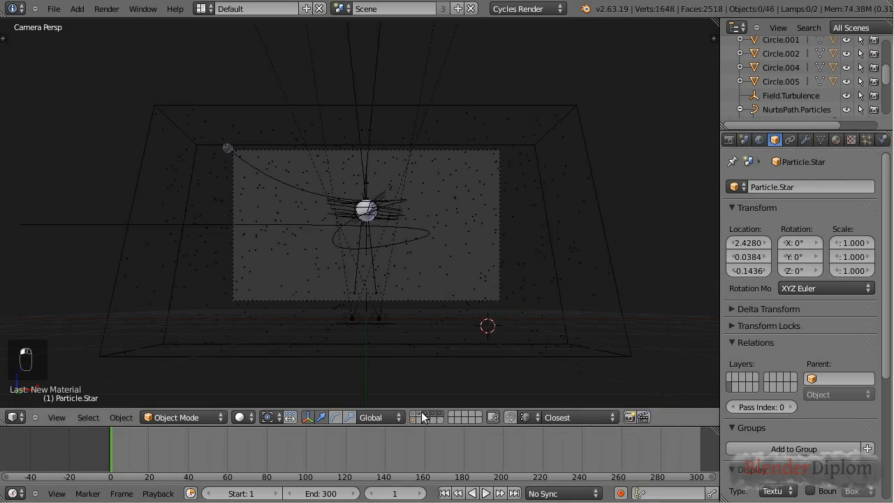
{"action": "left_click", "coordinate": [423, 415], "text": "shift"}
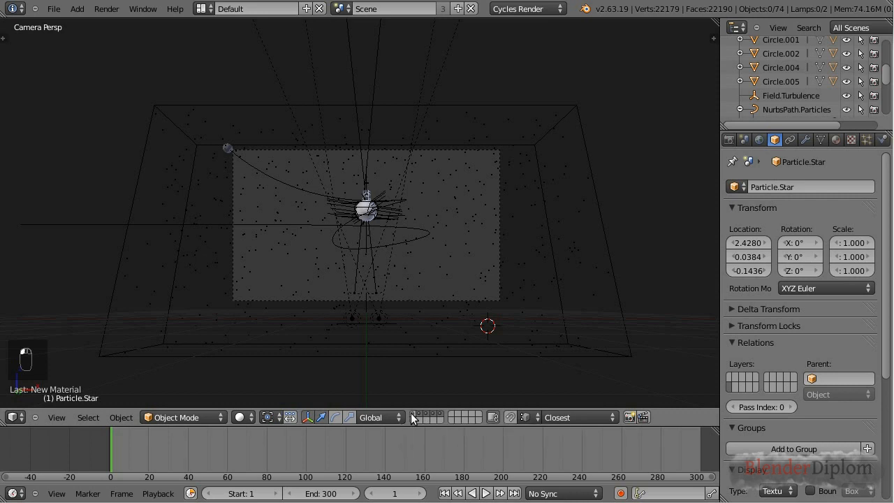
{"action": "left_click", "coordinate": [411, 415], "text": "shift"}
Render the Starfield emitter's particles as objects, using Particle.Star as the dupli object.
{"action": "right_click", "coordinate": [609, 256]}
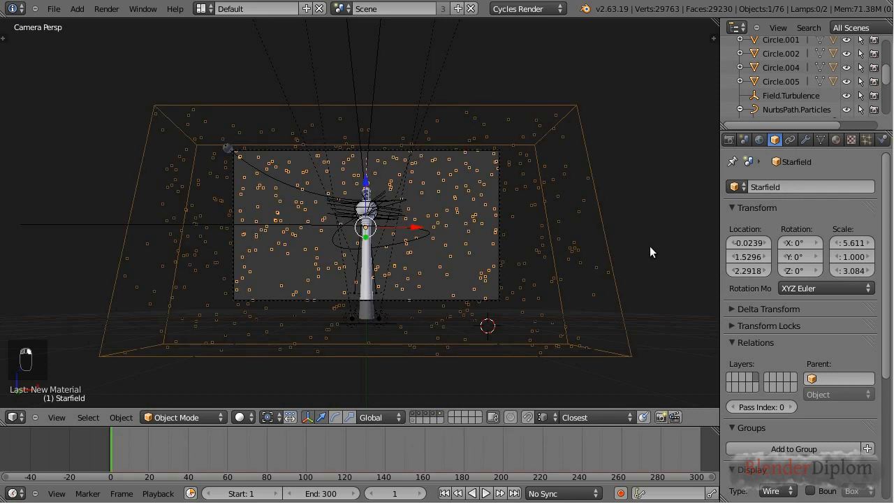
{"action": "left_click", "coordinate": [866, 140]}
{"action": "scroll", "coordinate": [836, 310], "scroll_direction": "down", "scroll_amount": 9}
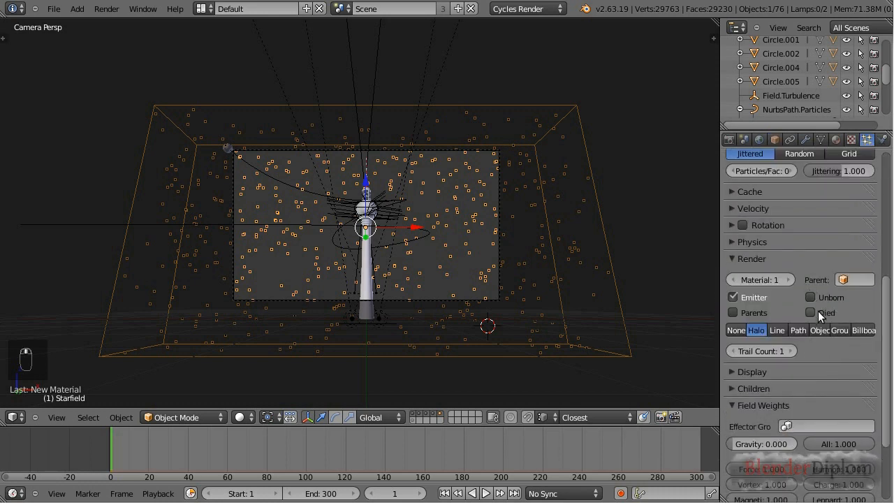
{"action": "left_click", "coordinate": [819, 330]}
{"action": "left_click", "coordinate": [827, 346]}
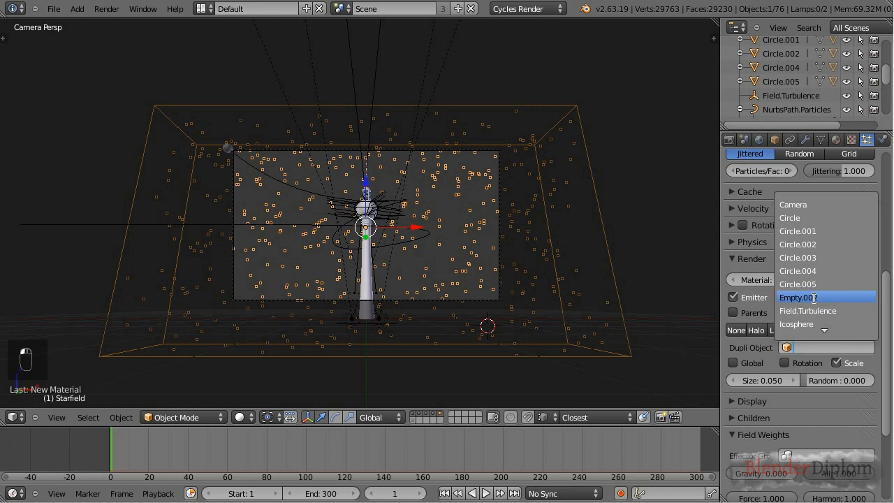
{"action": "scroll", "coordinate": [815, 298], "scroll_direction": "down", "scroll_amount": 5}
{"action": "left_click", "coordinate": [817, 310]}
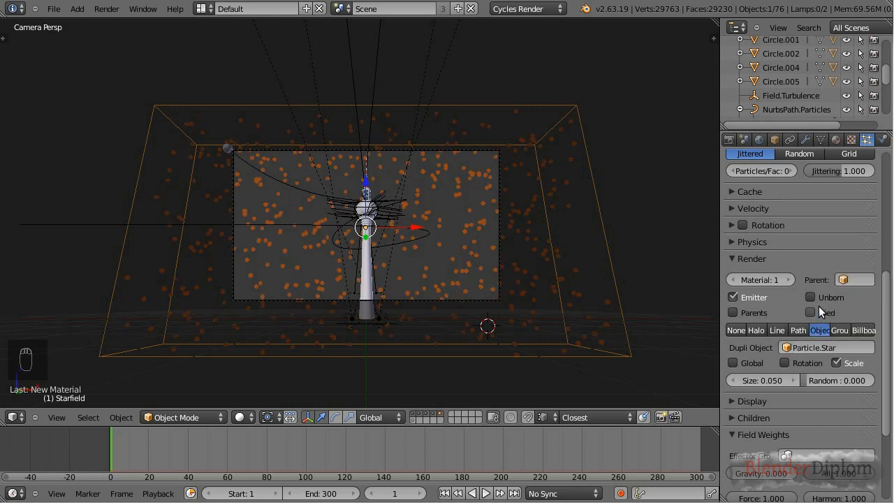
Reduce the star particle size to 0.003.
{"action": "left_click", "coordinate": [766, 381]}
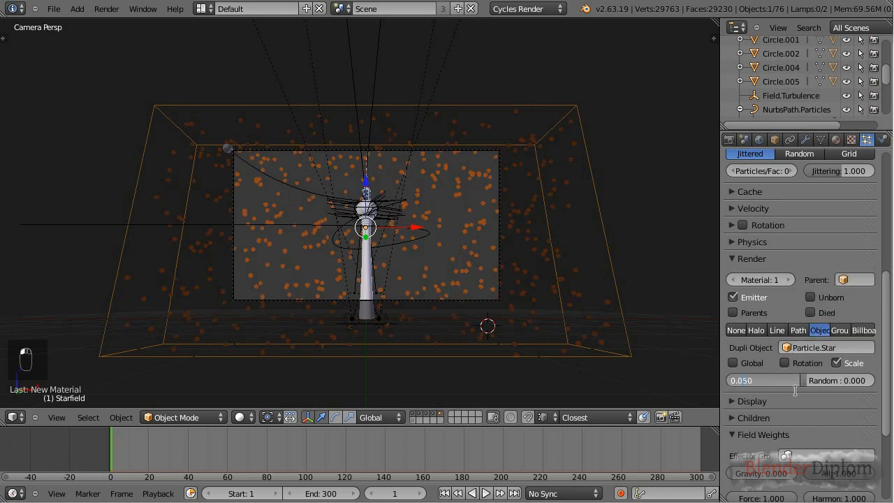
{"action": "key", "text": "Return"}
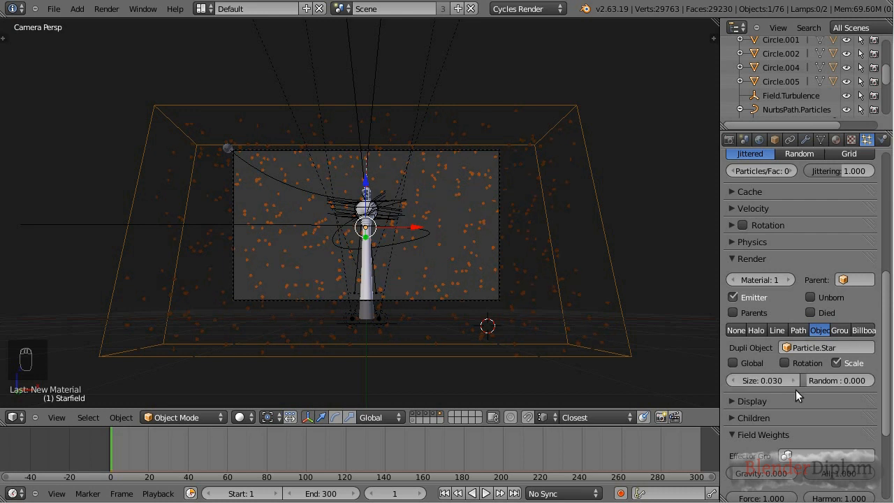
{"action": "left_click", "coordinate": [770, 384]}
{"action": "left_click", "coordinate": [746, 382]}
{"action": "type", "text": "0"}
{"action": "key", "text": "Return"}
Switch the viewport to Rendered shading around the tower and turn off rendering of the Starfield emitter.
{"action": "scroll", "coordinate": [448, 296], "scroll_direction": "up", "scroll_amount": 8}
{"action": "scroll", "coordinate": [451, 298], "scroll_direction": "down", "scroll_amount": 2}
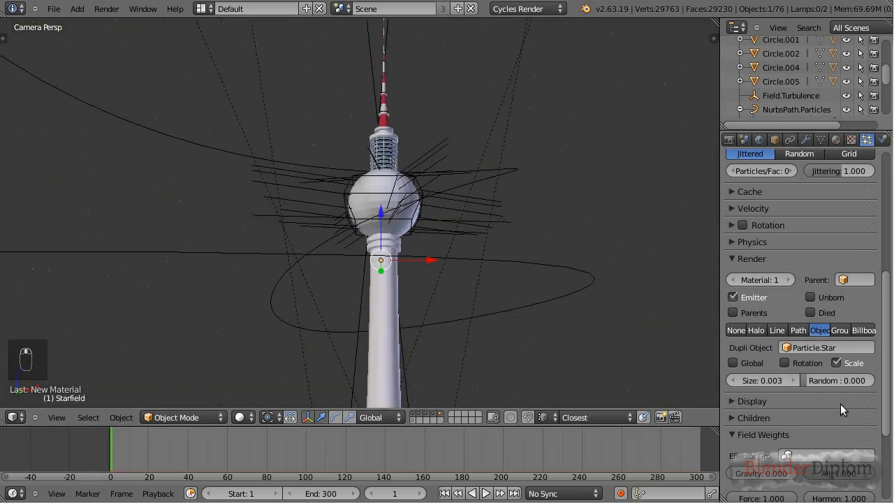
{"action": "left_click", "coordinate": [243, 420]}
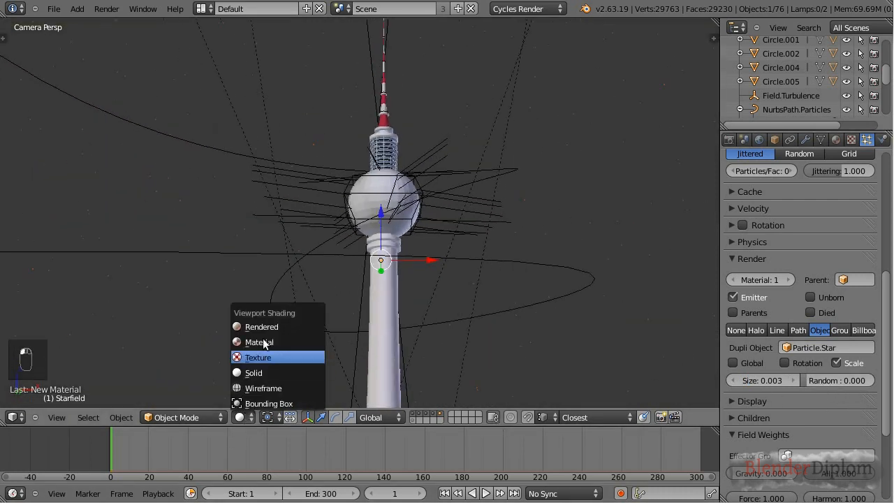
{"action": "left_click", "coordinate": [264, 323]}
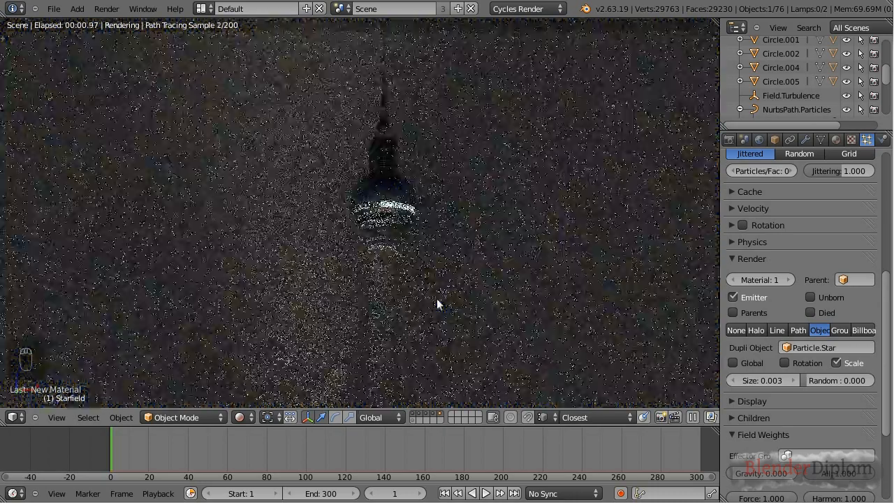
{"action": "left_click", "coordinate": [732, 299]}
{"action": "middle_click_drag", "start_coordinate": [574, 228], "coordinate": [415, 257], "text": "shift"}
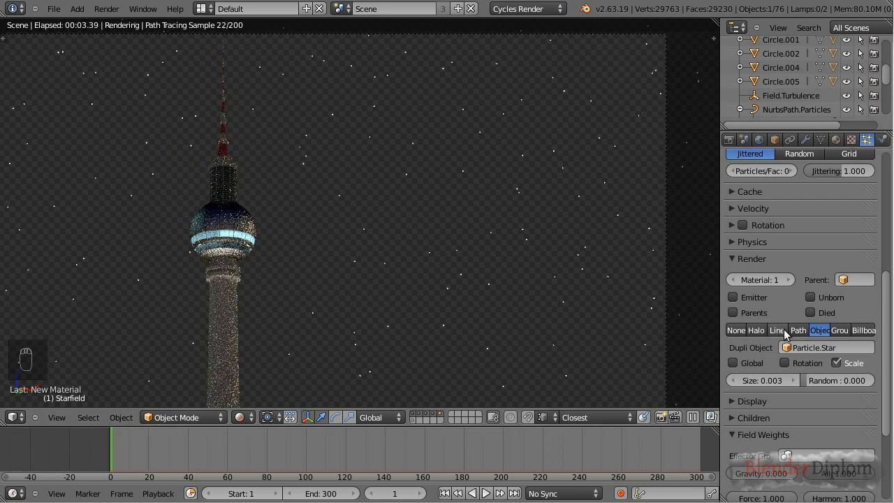
Set the random size of the star particles to about 0.853 and check the stars across the camera frame.
{"action": "left_click_drag", "start_coordinate": [806, 380], "coordinate": [866, 381]}
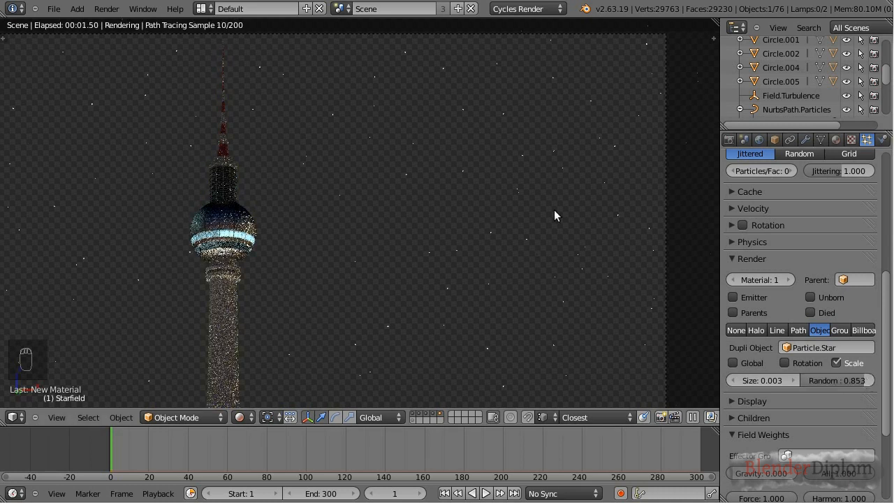
{"action": "scroll", "coordinate": [420, 218], "scroll_direction": "down", "scroll_amount": 3}
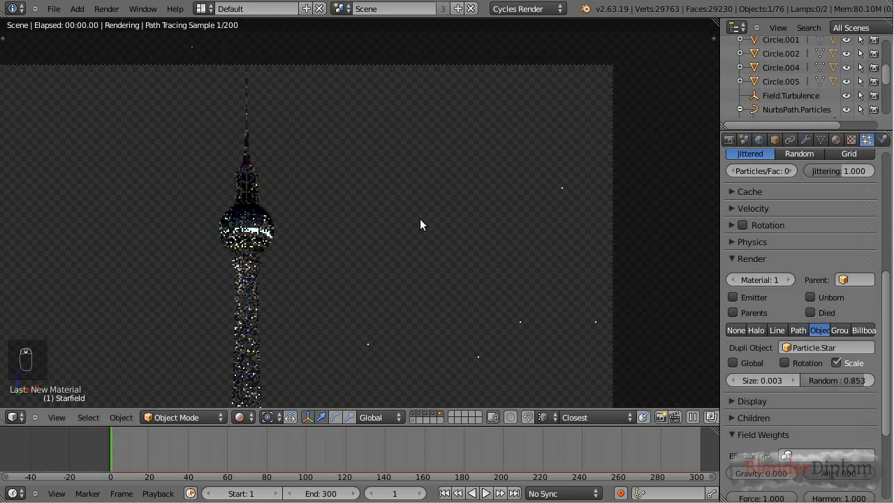
{"action": "middle_click_drag", "start_coordinate": [413, 237], "coordinate": [527, 251], "text": "shift"}
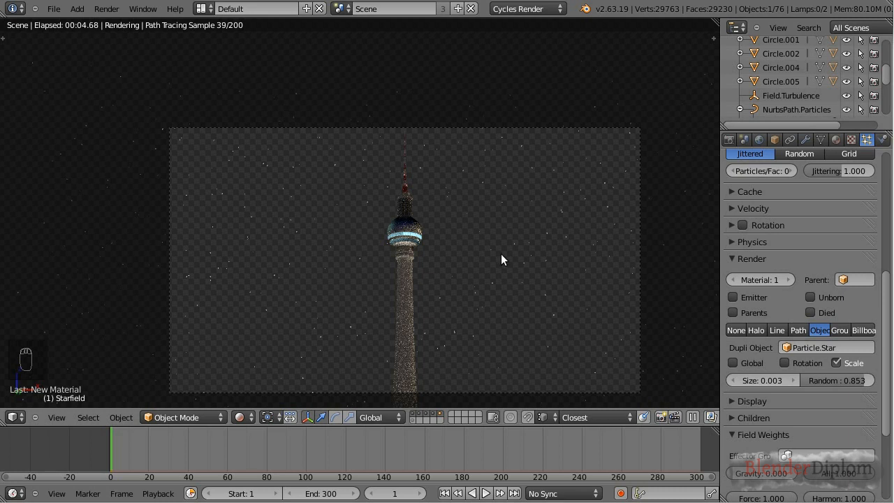
{"action": "middle_click_drag", "start_coordinate": [500, 253], "coordinate": [453, 200], "text": "shift"}
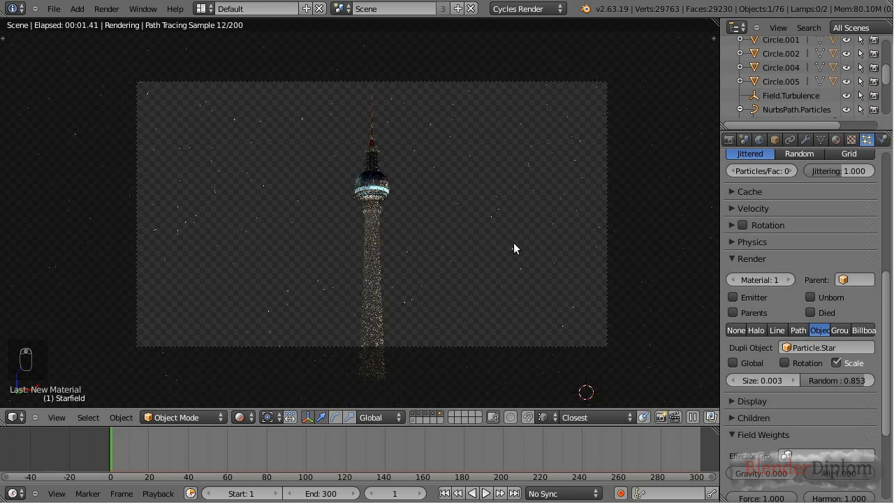
Add a second render layer and restrict it to layer 5, which holds the starfield.
{"action": "left_click", "coordinate": [729, 139]}
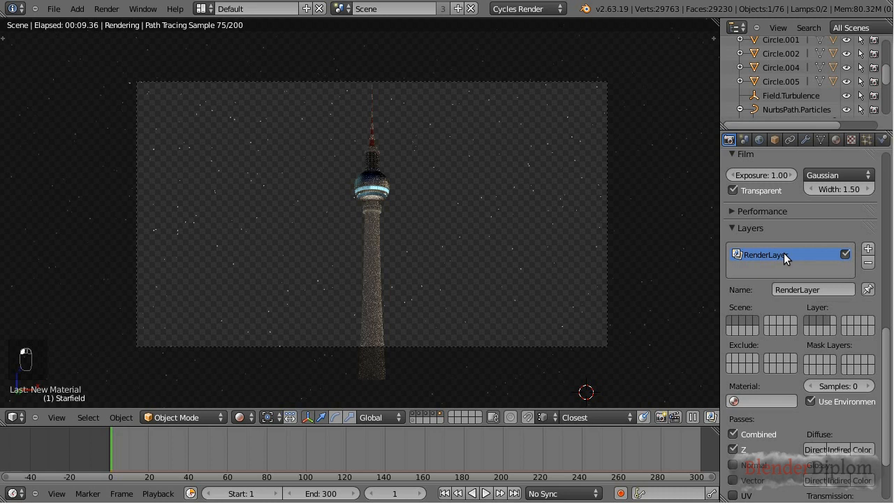
{"action": "left_click", "coordinate": [868, 250]}
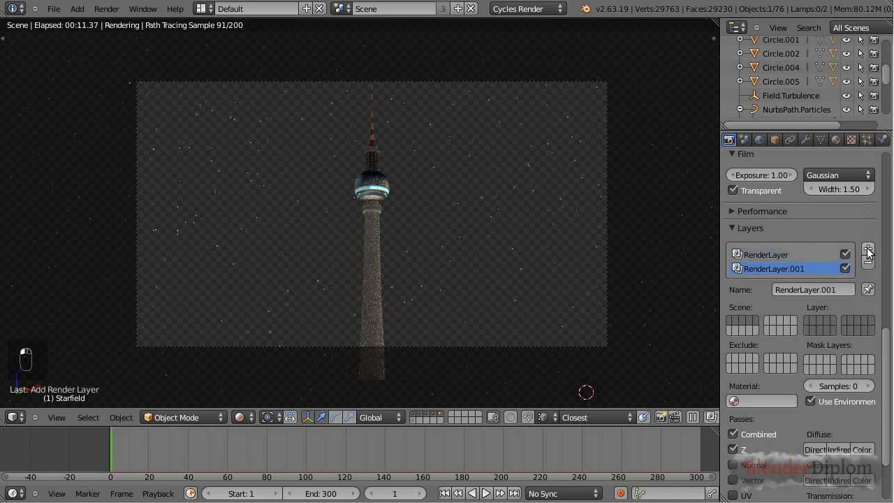
{"action": "left_click", "coordinate": [801, 254]}
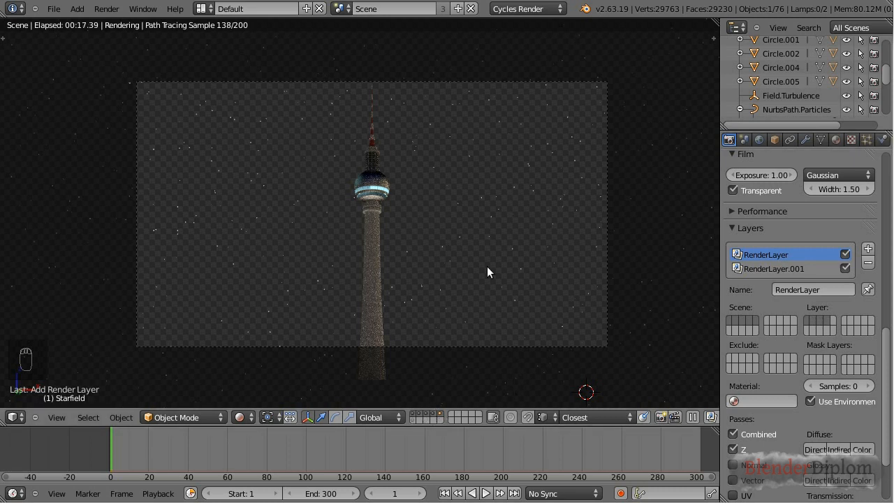
{"action": "left_click", "coordinate": [802, 269]}
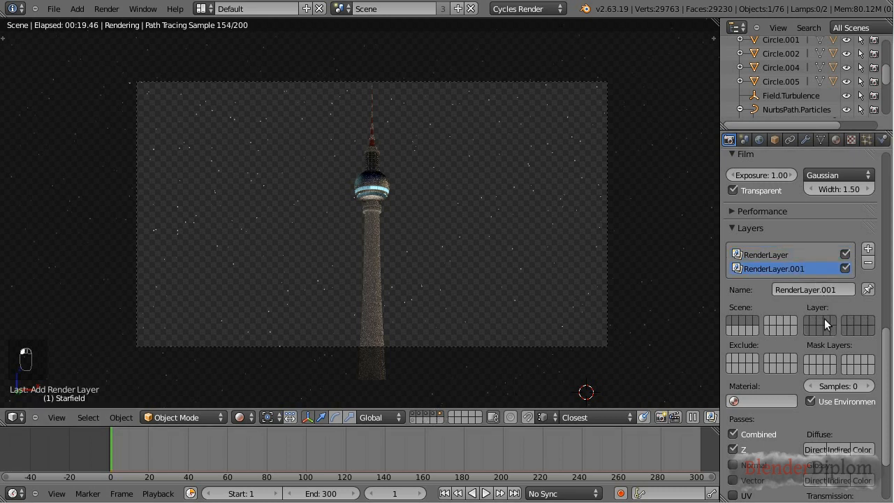
Rename the new render layer to RenderLayer.Stars.
{"action": "left_click", "coordinate": [830, 289]}
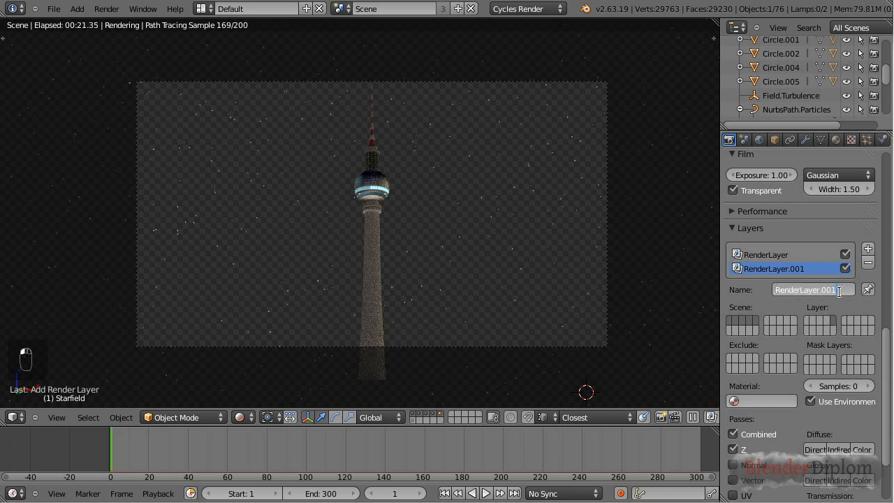
{"action": "key", "text": "BackSpace"}
{"action": "key", "text": "Return"}
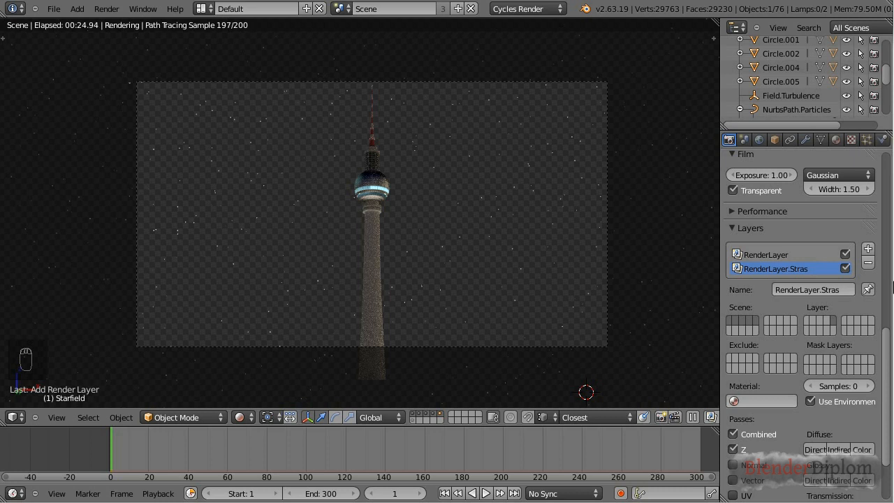
{"action": "left_click", "coordinate": [842, 289]}
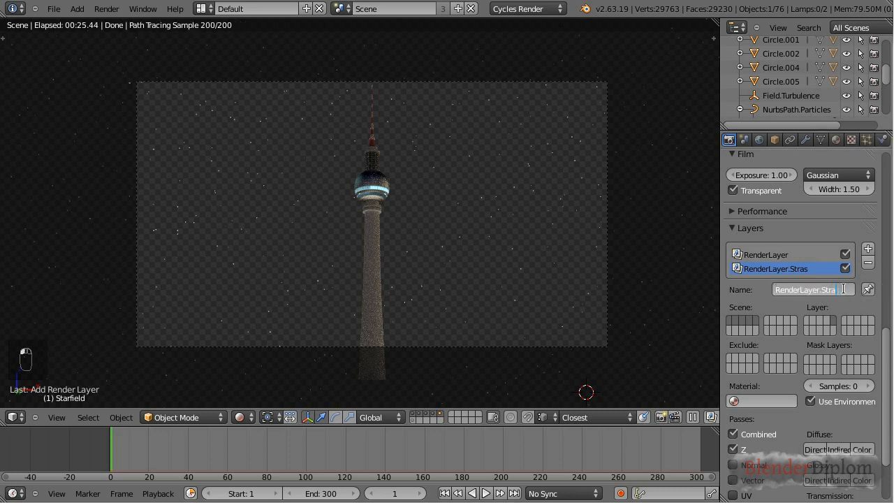
{"action": "type", "text": "s"}
{"action": "key", "text": "Return"}
Set the samples of RenderLayer.Stars to 20, compare it with the original render layer, and leave RenderLayer selected.
{"action": "left_click", "coordinate": [803, 257]}
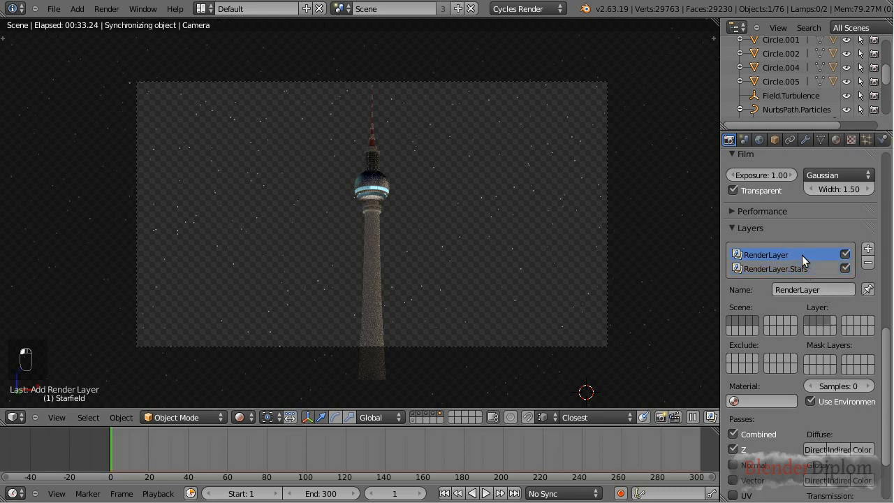
{"action": "left_click", "coordinate": [801, 271]}
{"action": "left_click", "coordinate": [788, 255]}
{"action": "left_click", "coordinate": [798, 271]}
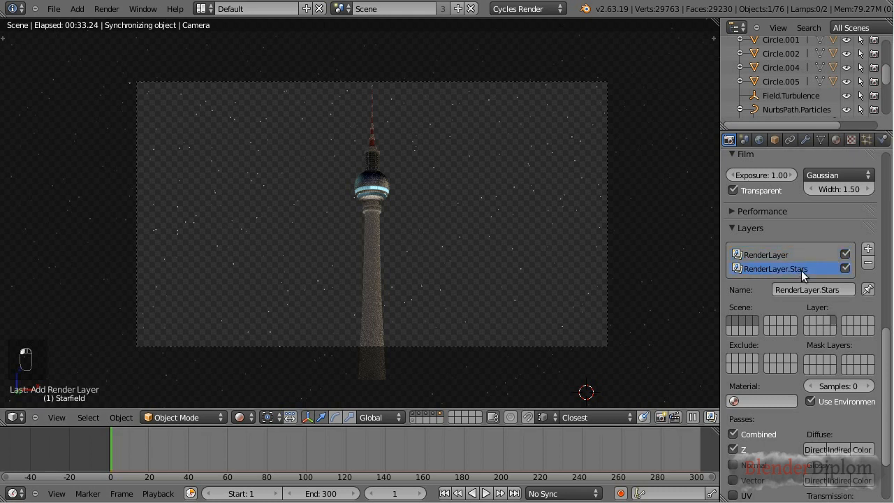
{"action": "left_click", "coordinate": [842, 385]}
{"action": "key", "text": "Return"}
{"action": "left_click", "coordinate": [765, 255]}
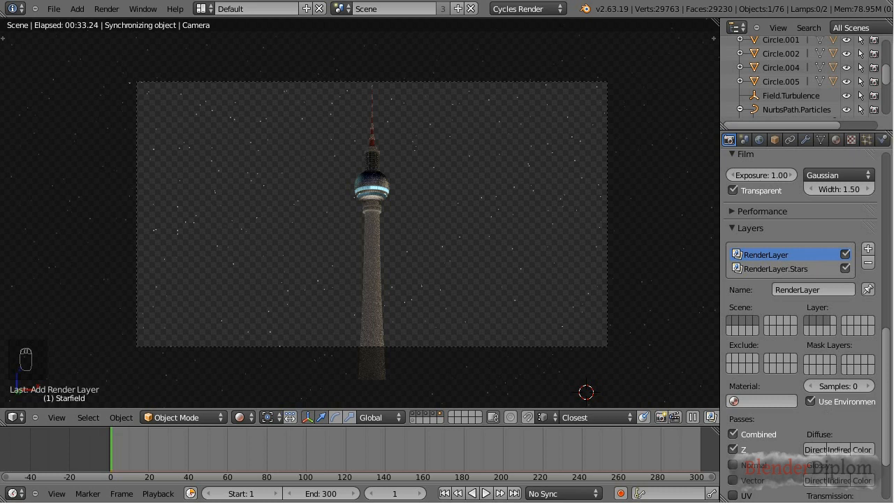
{"action": "left_click", "coordinate": [788, 269]}
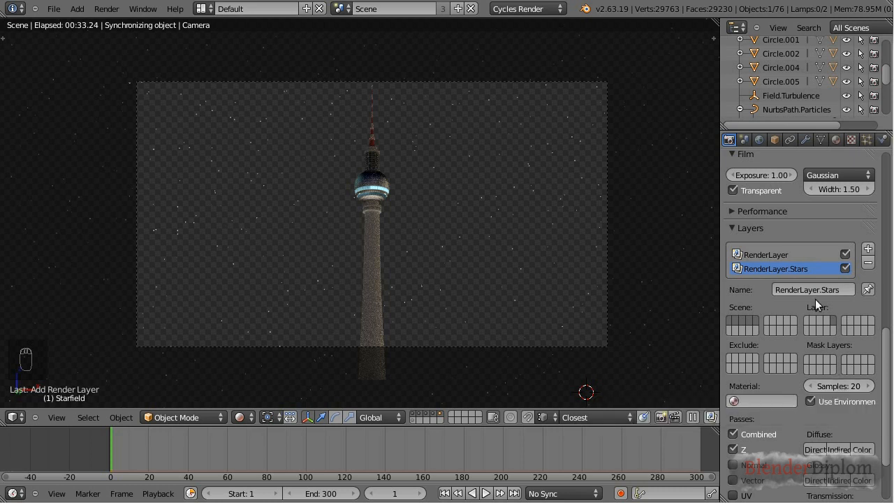
{"action": "left_click", "coordinate": [789, 256]}
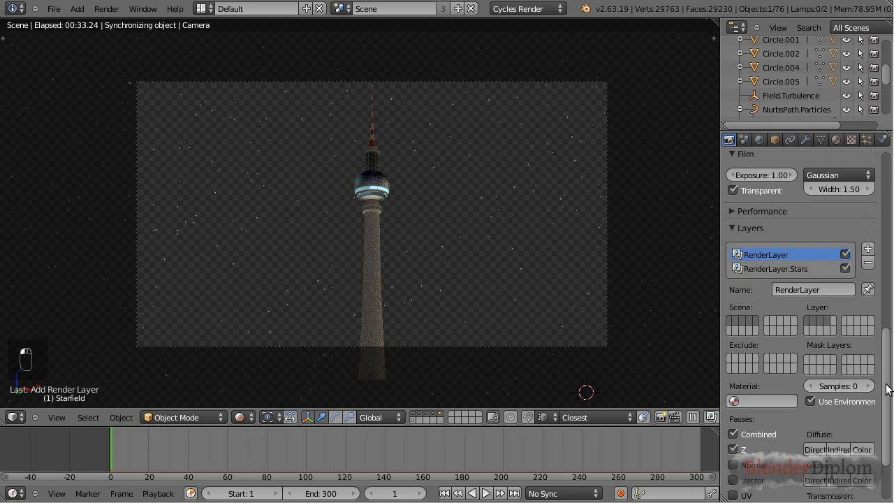
Expand the Sampling section of the render settings and review the scene's sample settings.
{"action": "scroll", "coordinate": [886, 389], "scroll_direction": "up", "scroll_amount": 10}
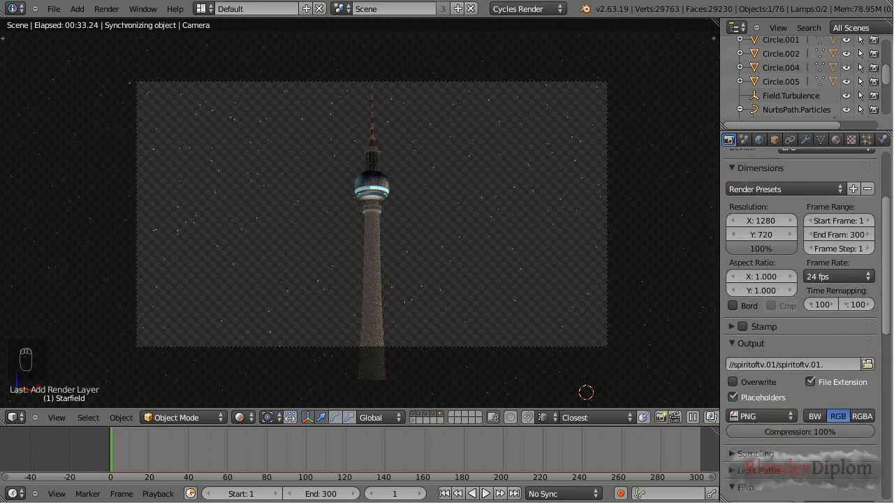
{"action": "scroll", "coordinate": [764, 390], "scroll_direction": "down", "scroll_amount": 2}
{"action": "left_click", "coordinate": [736, 402]}
{"action": "scroll", "coordinate": [770, 401], "scroll_direction": "down", "scroll_amount": 4}
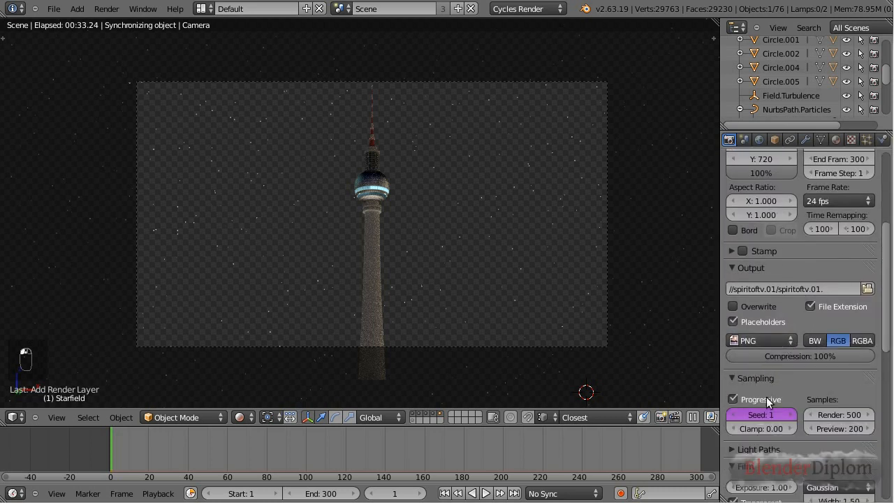
{"action": "right_click", "coordinate": [772, 401]}
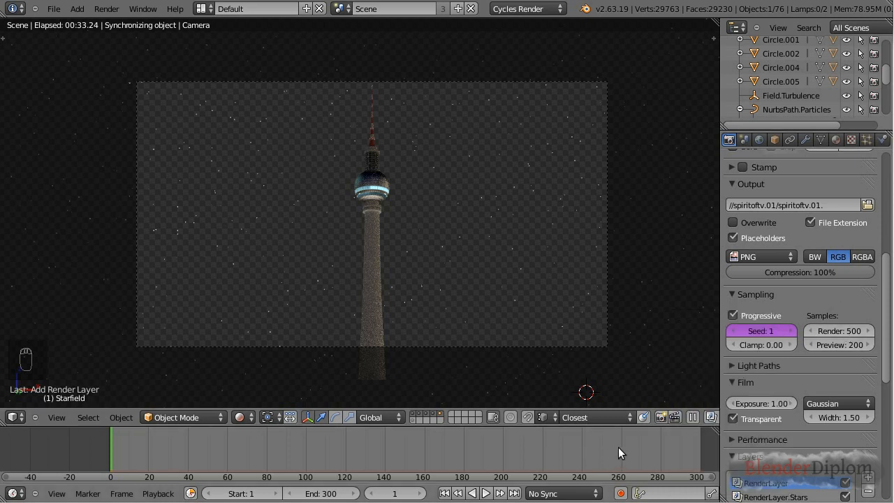
Move to frame 280, select the camera and bring up its depth-of-field settings.
{"action": "left_click", "coordinate": [690, 453]}
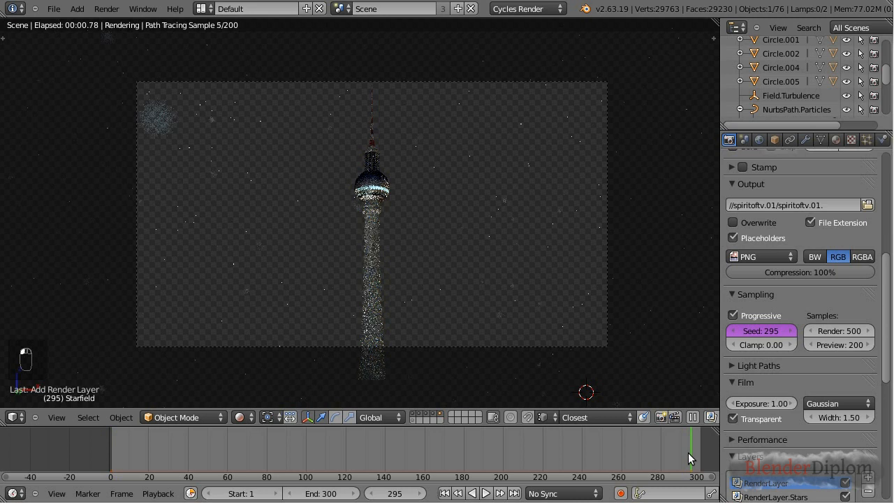
{"action": "left_click", "coordinate": [660, 451]}
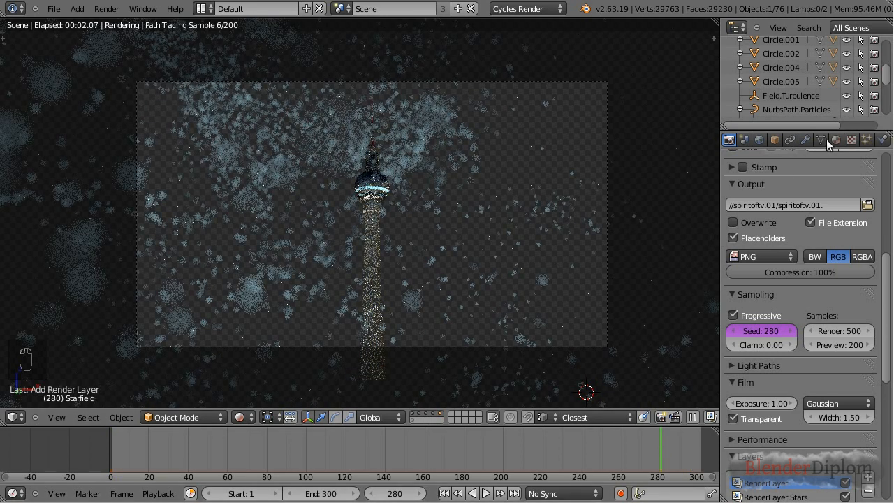
{"action": "scroll", "coordinate": [807, 92], "scroll_direction": "up", "scroll_amount": 6}
{"action": "scroll", "coordinate": [777, 96], "scroll_direction": "down", "scroll_amount": 2}
{"action": "left_click", "coordinate": [774, 75]}
{"action": "scroll", "coordinate": [774, 298], "scroll_direction": "up", "scroll_amount": 3}
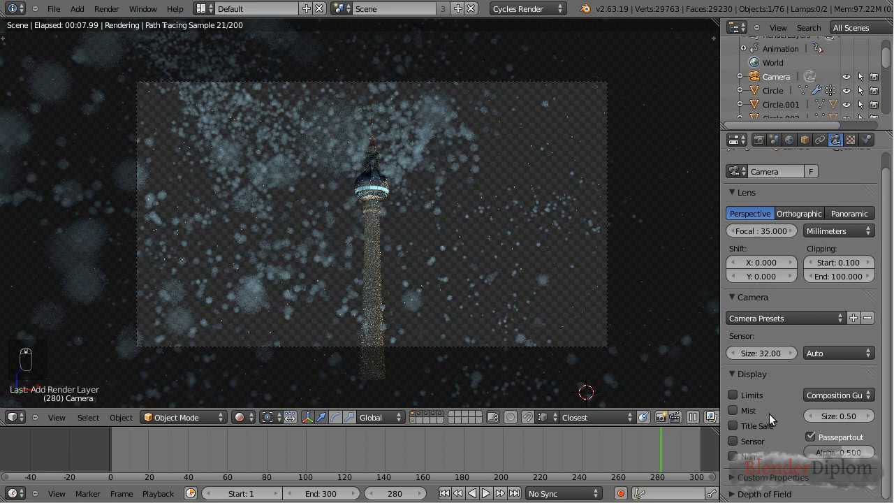
{"action": "scroll", "coordinate": [768, 423], "scroll_direction": "down", "scroll_amount": 3}
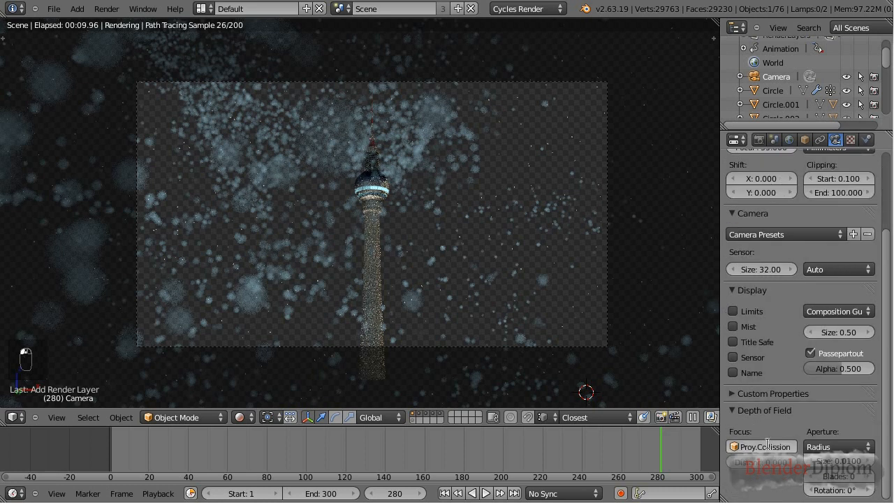
Clear the camera's depth-of-field focus object and set the aperture size to 0.
{"action": "left_click", "coordinate": [766, 444]}
{"action": "key", "text": "BackSpace"}
{"action": "key", "text": "Return"}
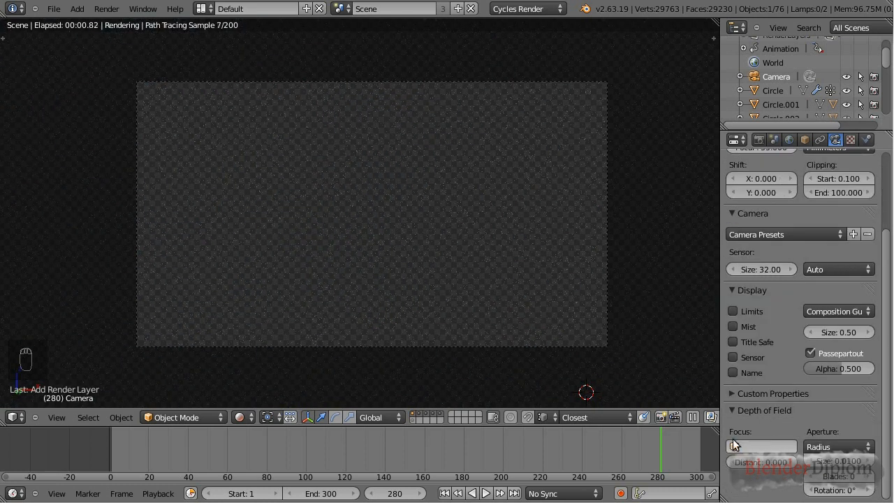
{"action": "left_click", "coordinate": [830, 459]}
{"action": "type", "text": "0"}
{"action": "key", "text": "Return"}
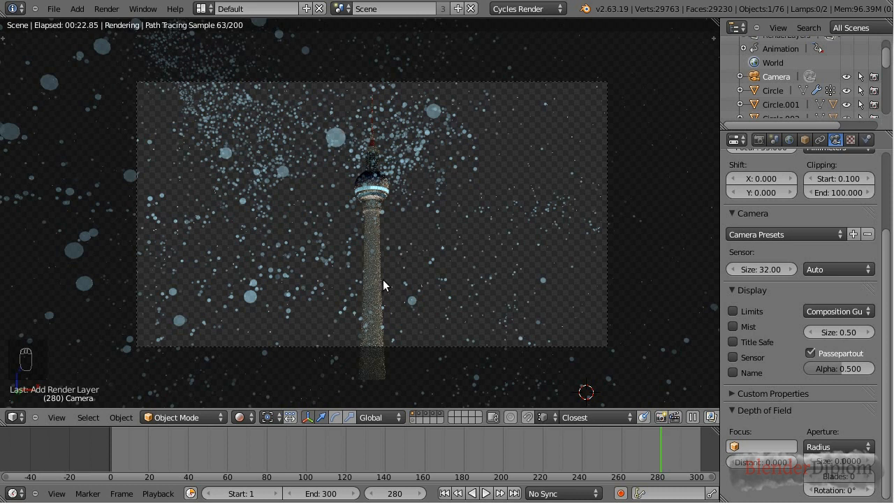
Set the camera's depth-of-field focus object to Proy.Collission.
{"action": "left_click", "coordinate": [749, 447]}
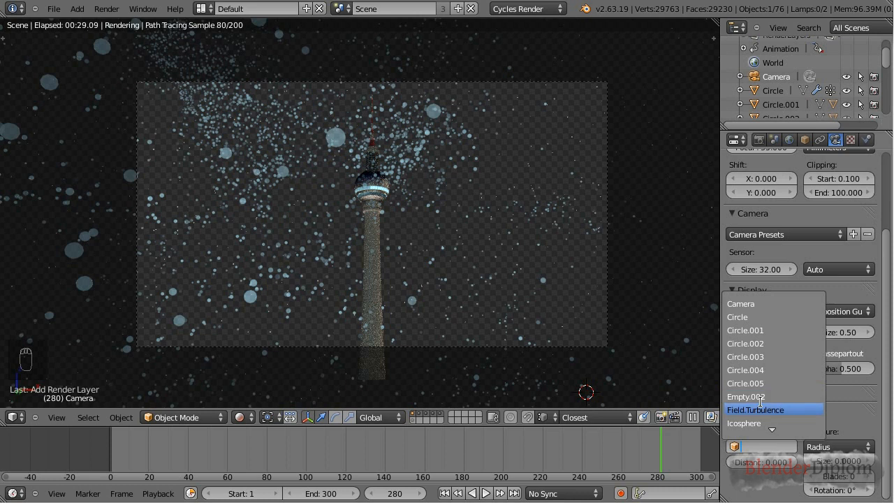
{"action": "type", "text": "p"}
{"action": "scroll", "coordinate": [762, 403], "scroll_direction": "down", "scroll_amount": 8}
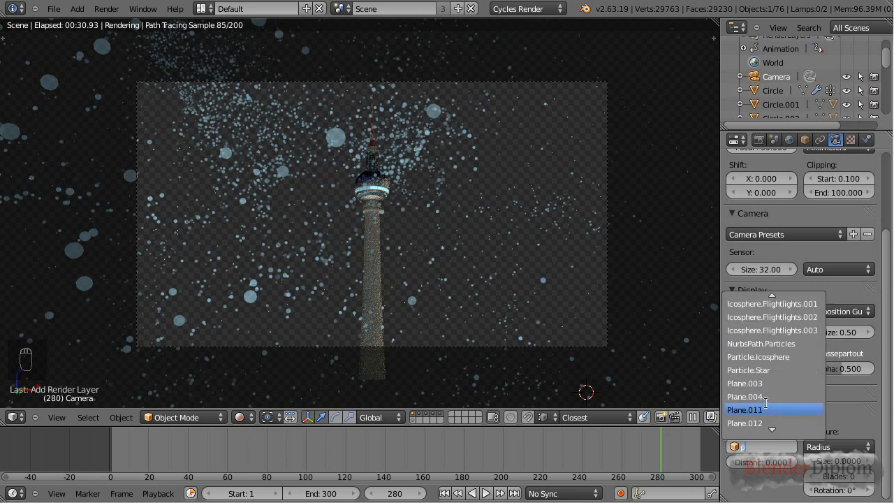
{"action": "scroll", "coordinate": [765, 407], "scroll_direction": "down", "scroll_amount": 8}
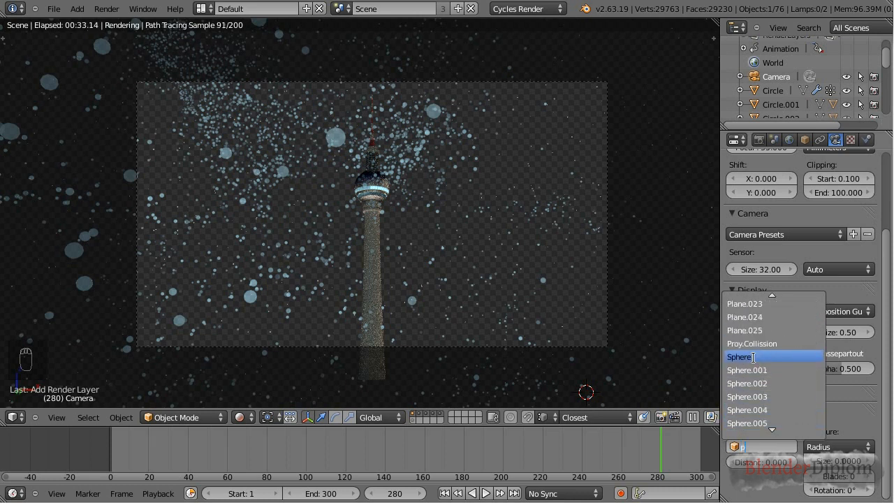
{"action": "left_click", "coordinate": [750, 343]}
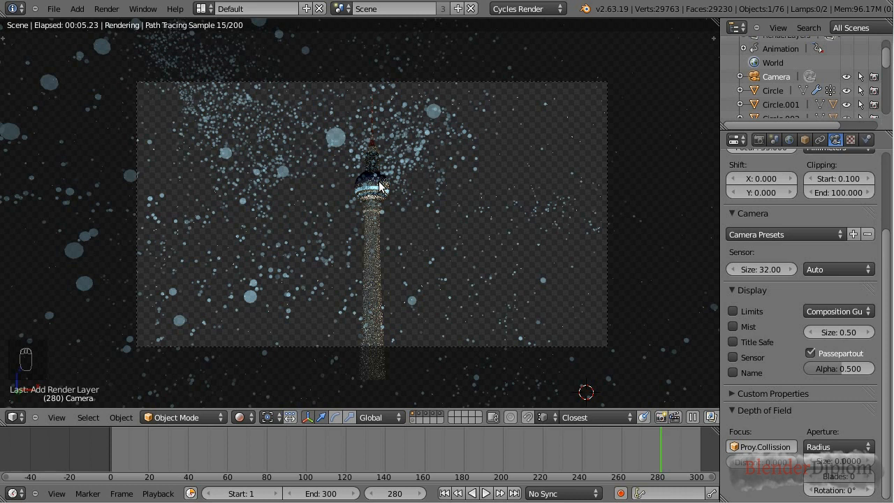
Compare aperture sizes of 0 and 0.01 for the camera, leaving the size at 0.01.
{"action": "left_click", "coordinate": [868, 458]}
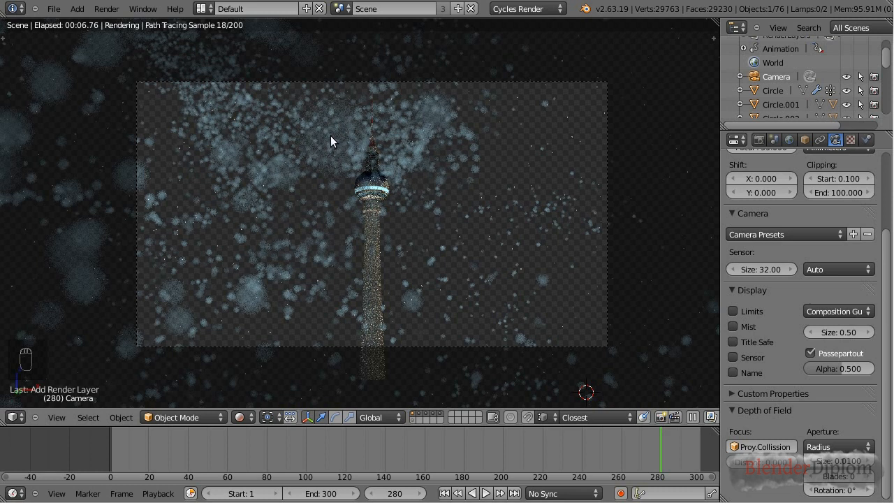
{"action": "left_click", "coordinate": [814, 462]}
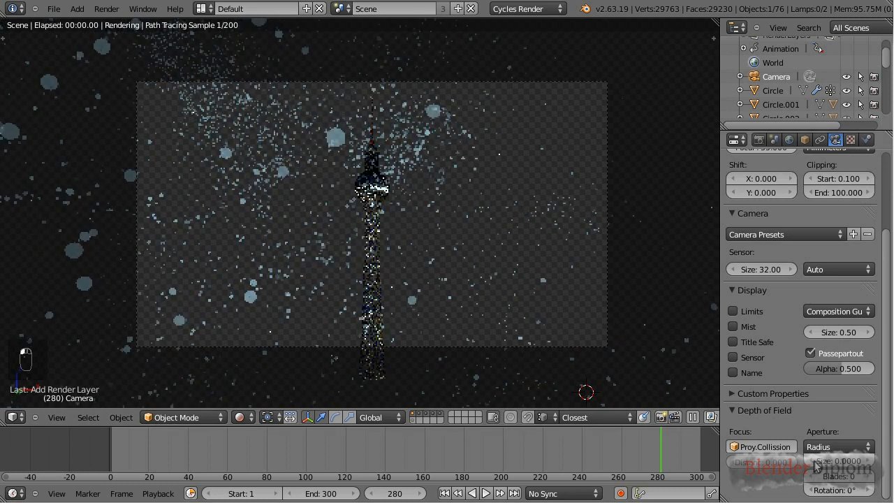
{"action": "left_click", "coordinate": [871, 462]}
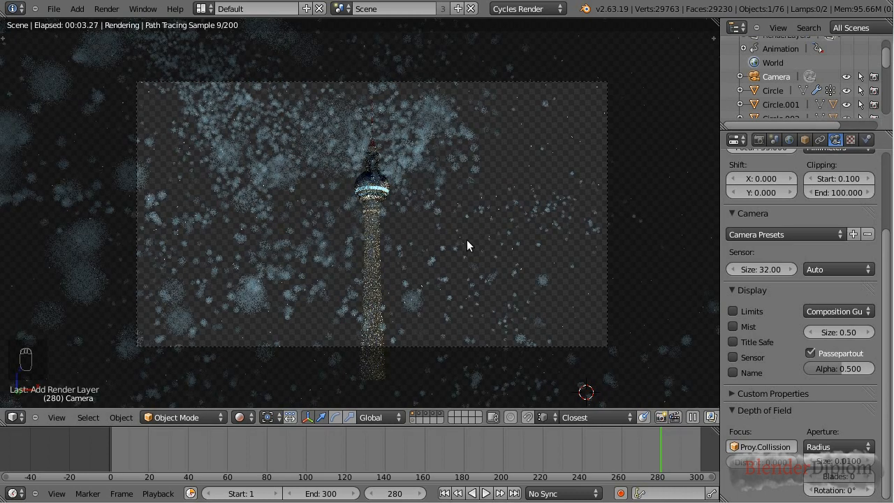
Examine the depth-of-field blur of the particles around the tower's sphere up close.
{"action": "scroll", "coordinate": [445, 235], "scroll_direction": "up", "scroll_amount": 8}
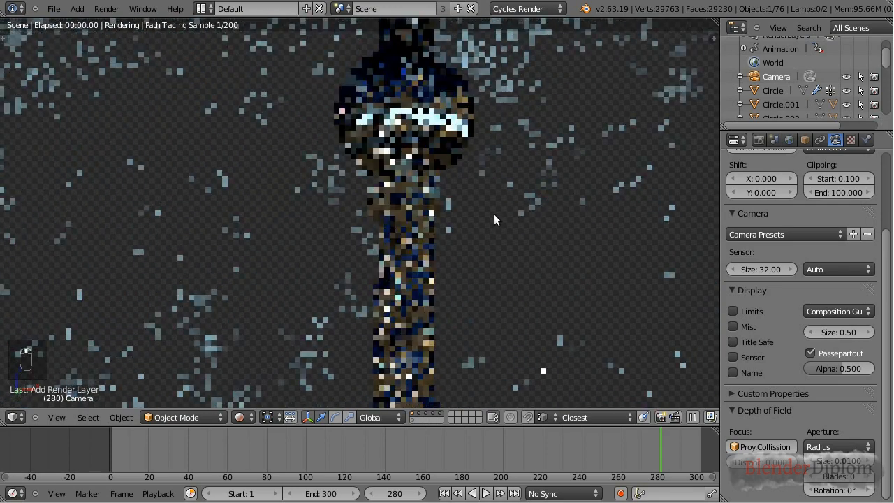
{"action": "scroll", "coordinate": [466, 234], "scroll_direction": "up", "scroll_amount": 3}
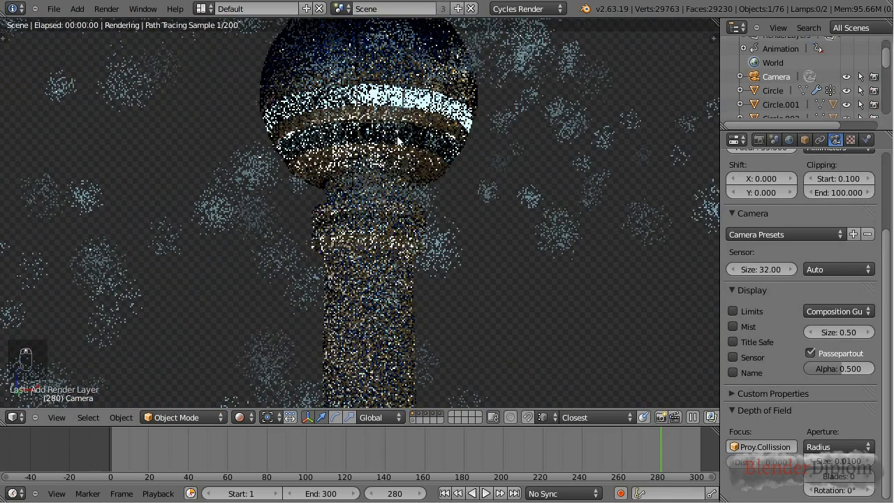
{"action": "mouse_move", "coordinate": [644, 281]}
{"action": "middle_mouse_down", "text": "shift"}
{"action": "mouse_move", "coordinate": [534, 296]}
{"action": "mouse_move", "coordinate": [421, 333]}
{"action": "middle_mouse_up", "text": "shift"}
{"action": "scroll", "coordinate": [623, 220], "scroll_direction": "down", "scroll_amount": 1}
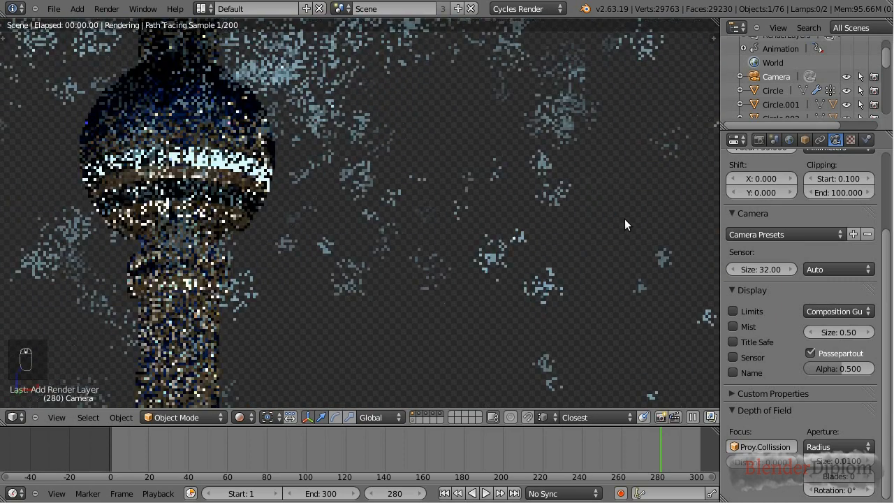
{"action": "middle_click_drag", "start_coordinate": [678, 216], "coordinate": [646, 221], "text": "shift"}
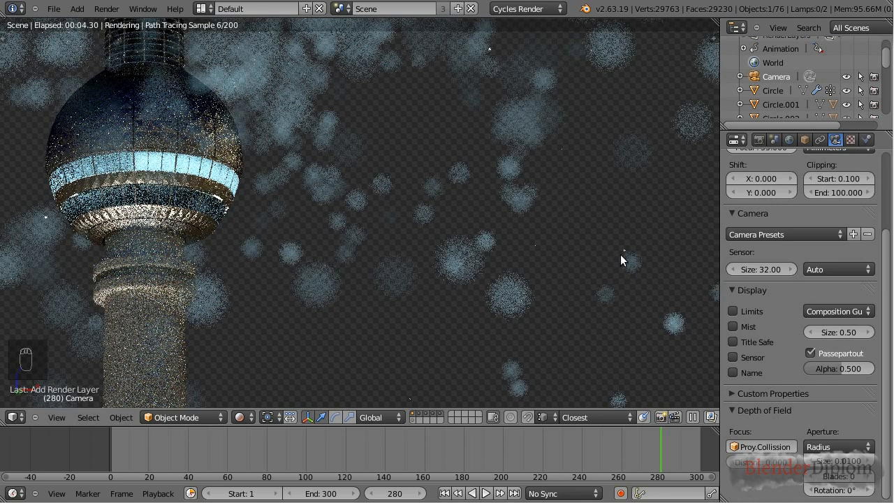
{"action": "mouse_move", "coordinate": [252, 184]}
{"action": "middle_mouse_down", "text": "shift"}
{"action": "mouse_move", "coordinate": [269, 168]}
{"action": "mouse_move", "coordinate": [316, 169]}
{"action": "mouse_move", "coordinate": [314, 178]}
{"action": "middle_mouse_up", "text": "shift"}
{"action": "scroll", "coordinate": [314, 179], "scroll_direction": "down", "scroll_amount": 1}
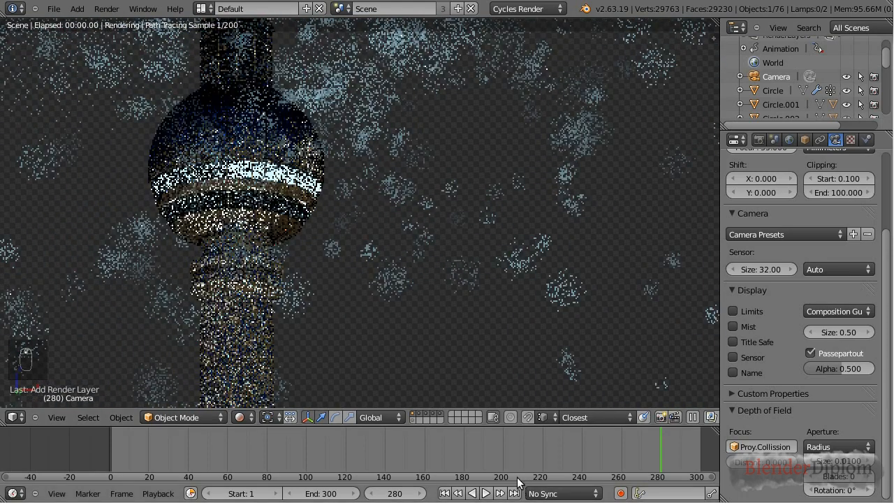
Move to frame 128 and examine the particle cloud around the tower, both close up and across the camera frame.
{"action": "left_click", "coordinate": [520, 452]}
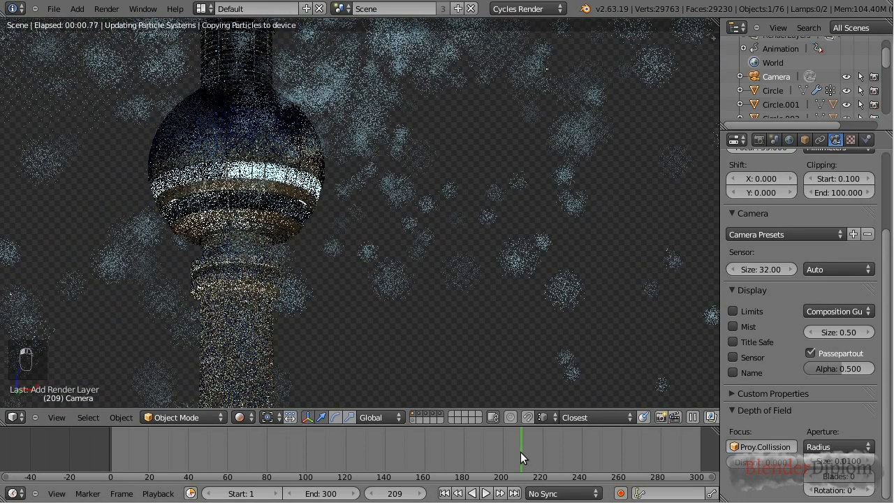
{"action": "left_click", "coordinate": [360, 465]}
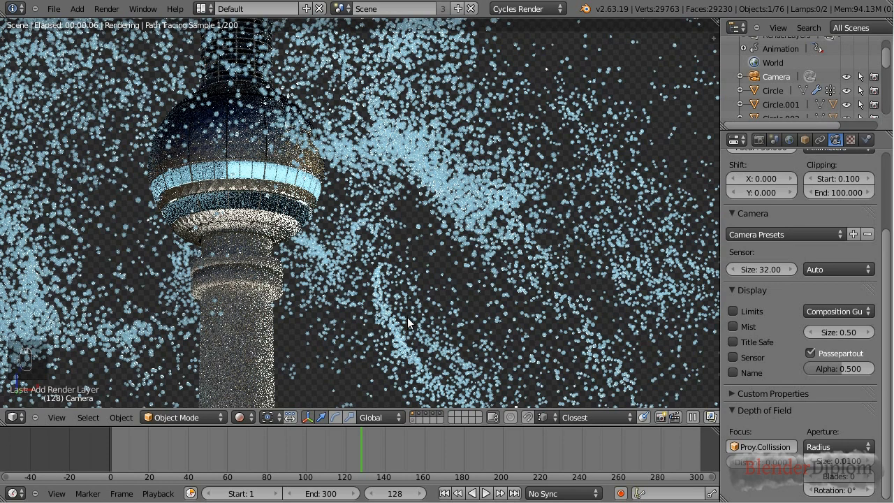
{"action": "scroll", "coordinate": [407, 318], "scroll_direction": "down", "scroll_amount": 6}
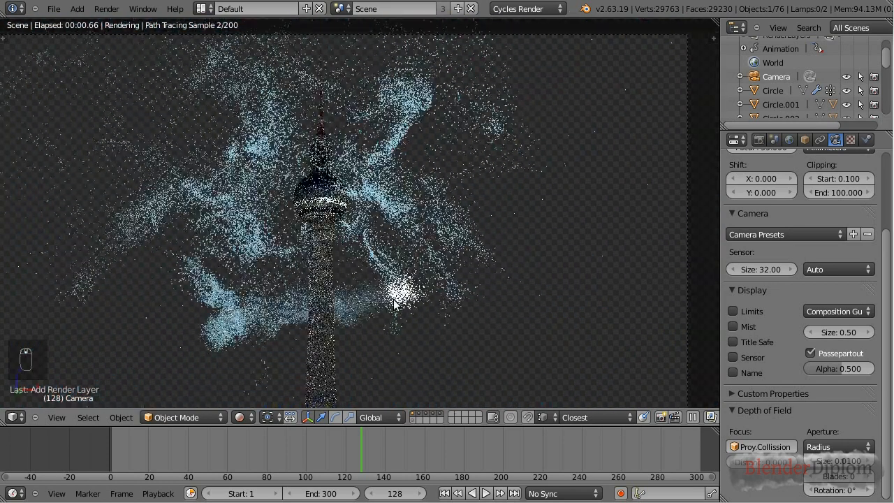
{"action": "scroll", "coordinate": [395, 303], "scroll_direction": "up", "scroll_amount": 3}
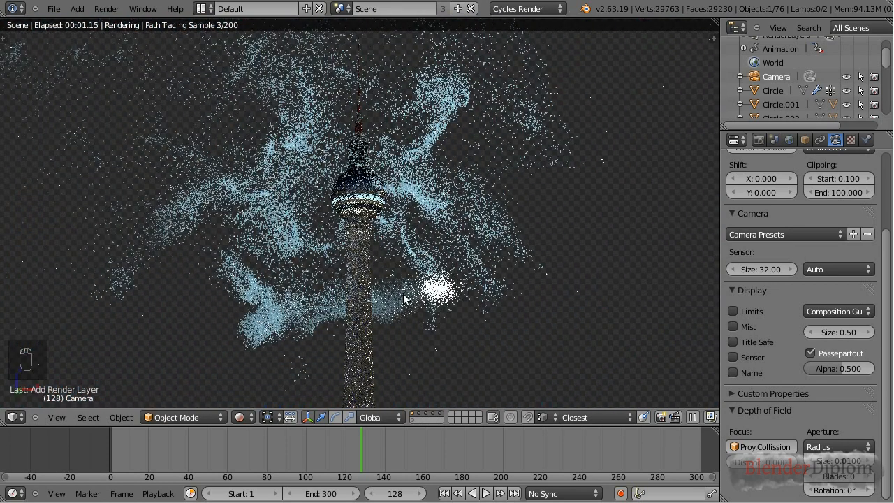
{"action": "scroll", "coordinate": [405, 296], "scroll_direction": "down", "scroll_amount": 1}
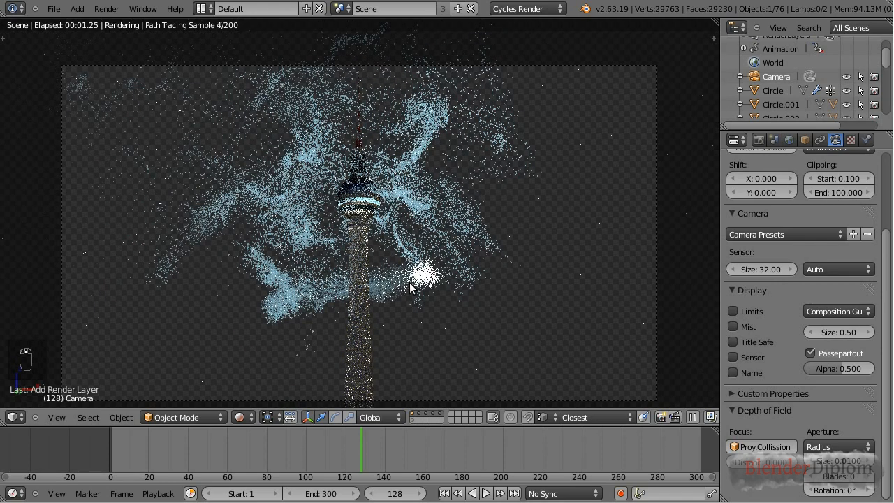
{"action": "middle_click_drag", "start_coordinate": [450, 287], "coordinate": [442, 277], "text": "shift"}
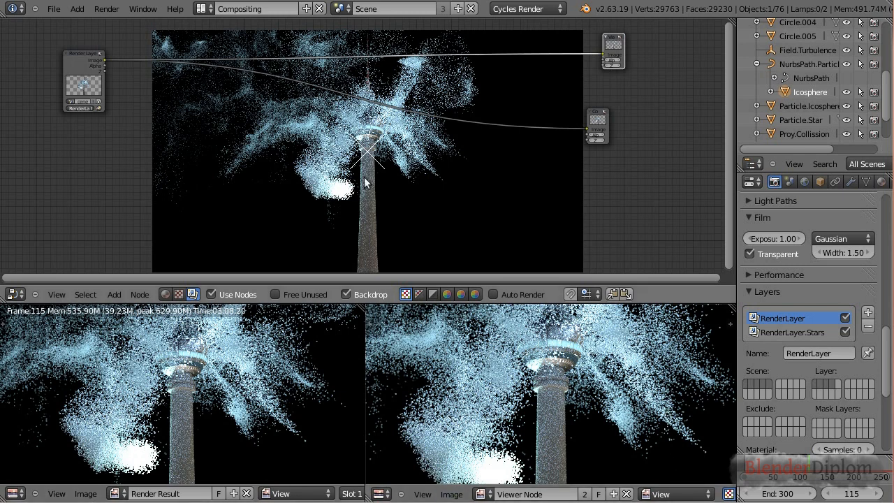
Reposition the Render Layers and Composite nodes to make room, keeping the backdrop displayed without alpha.
{"action": "left_click_drag", "start_coordinate": [80, 59], "coordinate": [79, 45]}
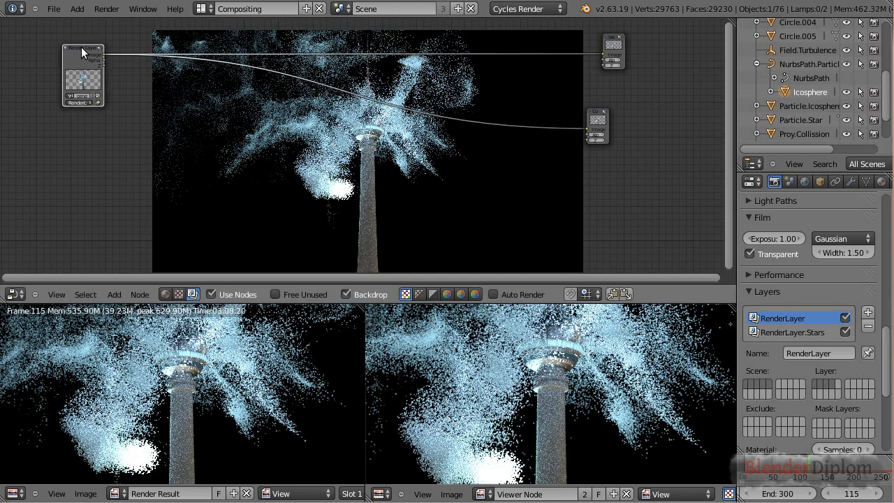
{"action": "left_click_drag", "start_coordinate": [605, 123], "coordinate": [637, 131]}
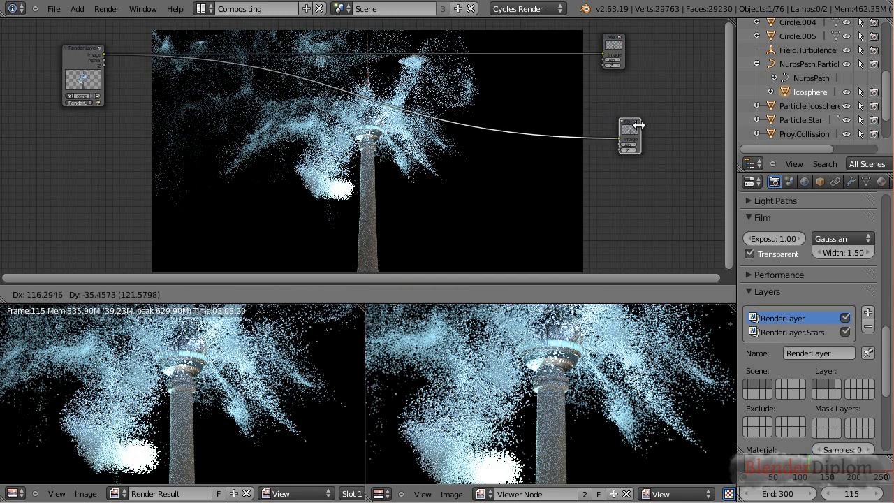
{"action": "key", "text": "shift+a"}
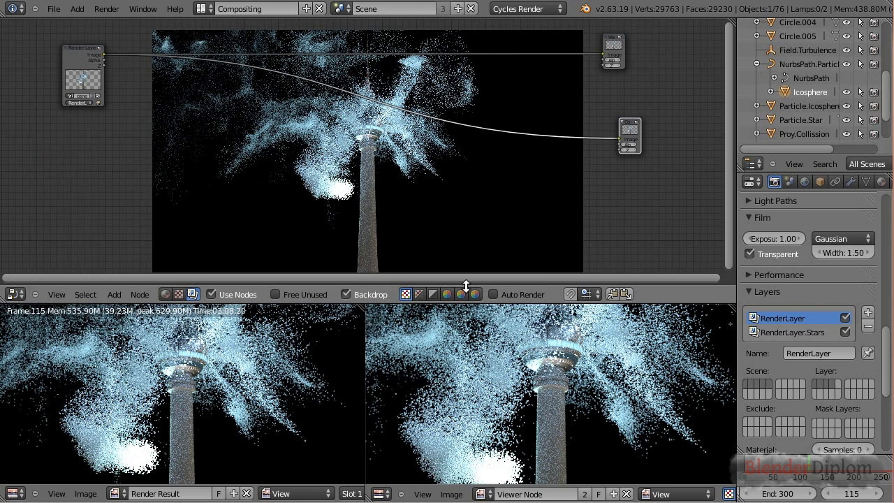
{"action": "left_click", "coordinate": [418, 294]}
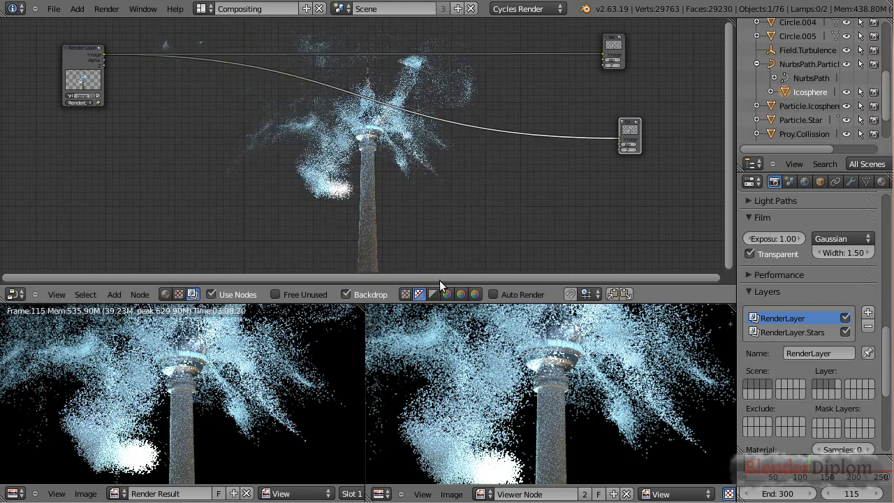
{"action": "left_click", "coordinate": [405, 294]}
{"action": "left_click_drag", "start_coordinate": [80, 44], "coordinate": [86, 40]}
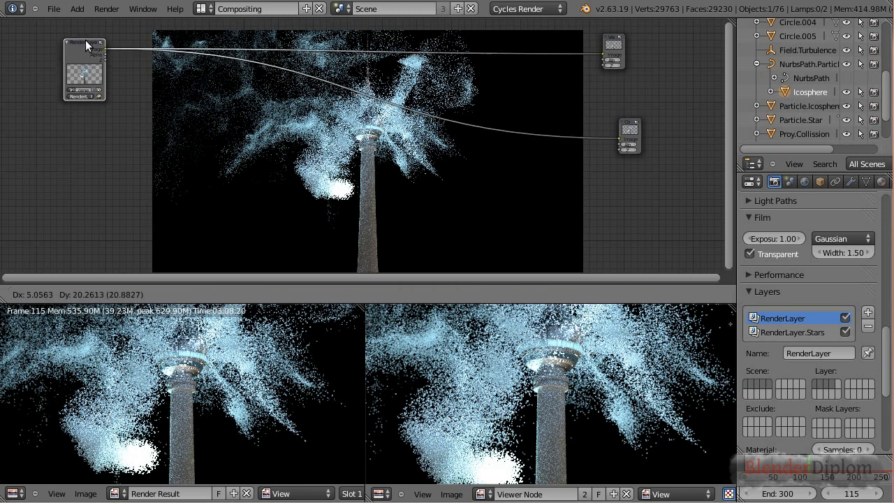
Add a second Render Layers node below the first, set it to RenderLayer.Stars and connect it to the Viewer.
{"action": "key", "text": "shift+a"}
{"action": "mouse_move", "coordinate": [46, 154]}
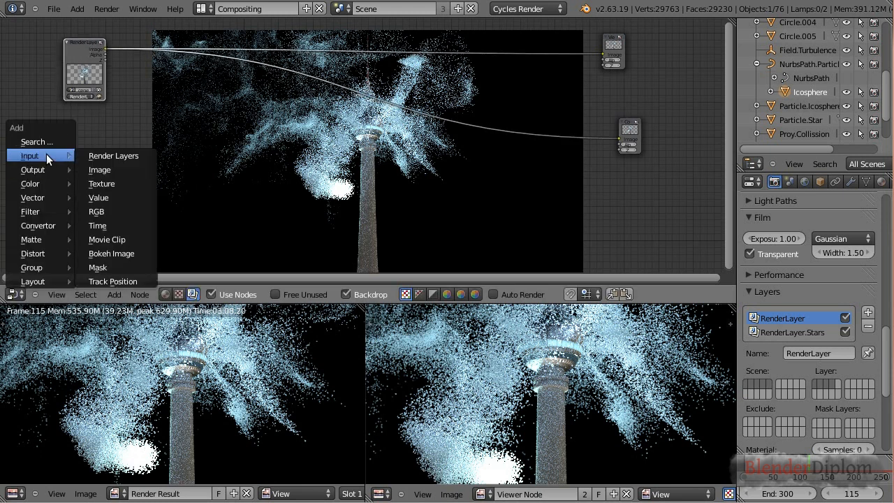
{"action": "left_click", "coordinate": [112, 155]}
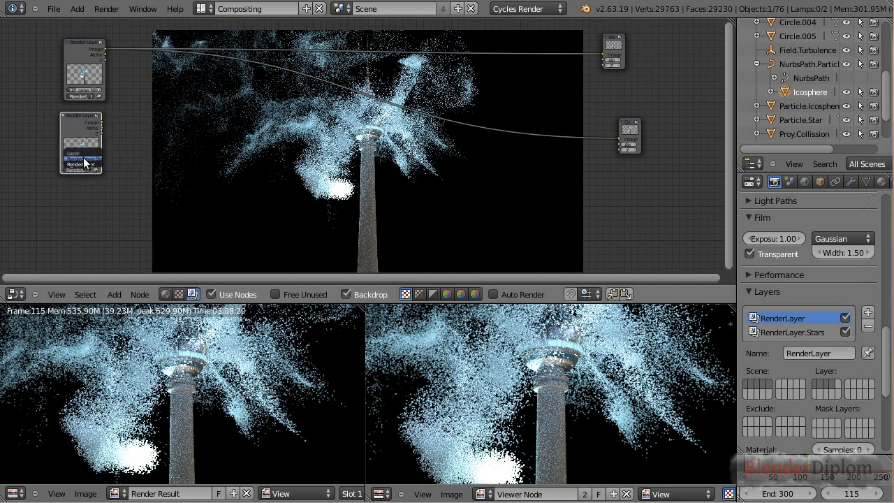
{"action": "left_click", "coordinate": [83, 160]}
{"action": "left_click", "coordinate": [75, 120], "text": "ctrl+shift"}
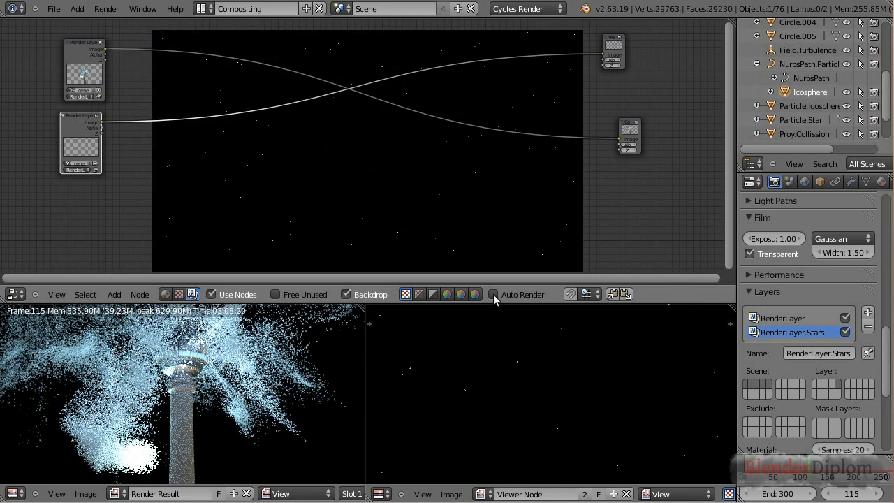
Move the two Render Layers nodes upward and stack them closely in one column beside the backdrop.
{"action": "left_click_drag", "start_coordinate": [78, 116], "coordinate": [82, 113]}
{"action": "left_click_drag", "start_coordinate": [79, 50], "coordinate": [80, 32]}
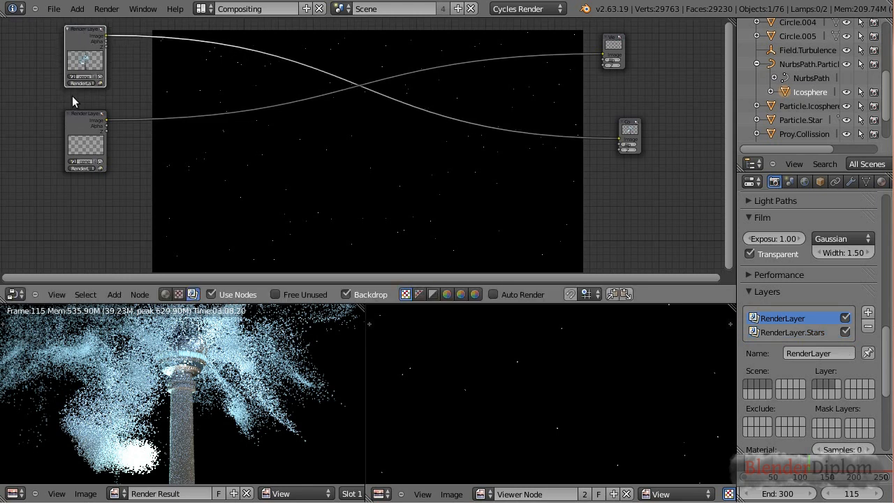
{"action": "left_click_drag", "start_coordinate": [82, 121], "coordinate": [85, 110]}
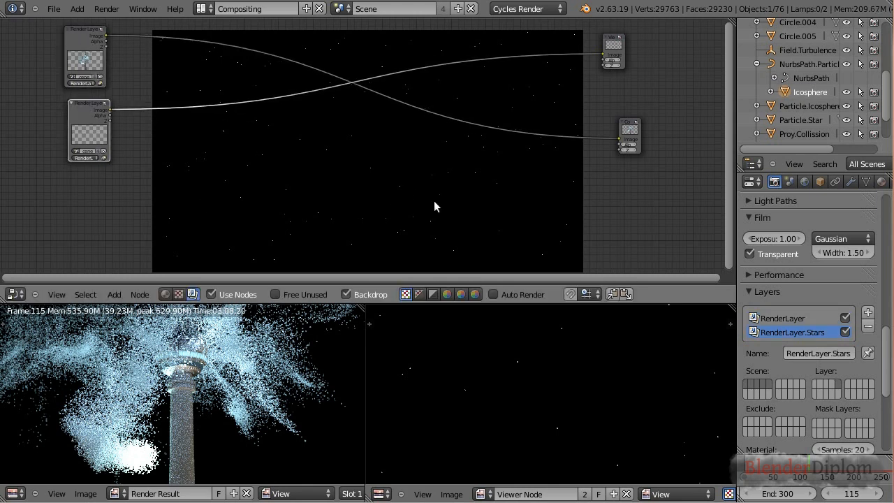
Compare the star layer's backdrop with and without alpha and inspect the star image in the viewer image.
{"action": "left_click", "coordinate": [418, 294]}
{"action": "left_click", "coordinate": [406, 294]}
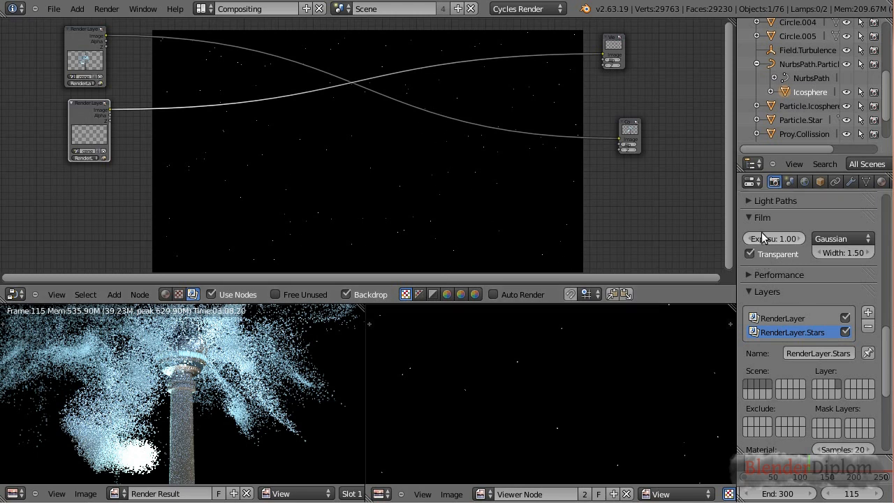
{"action": "left_click", "coordinate": [753, 254]}
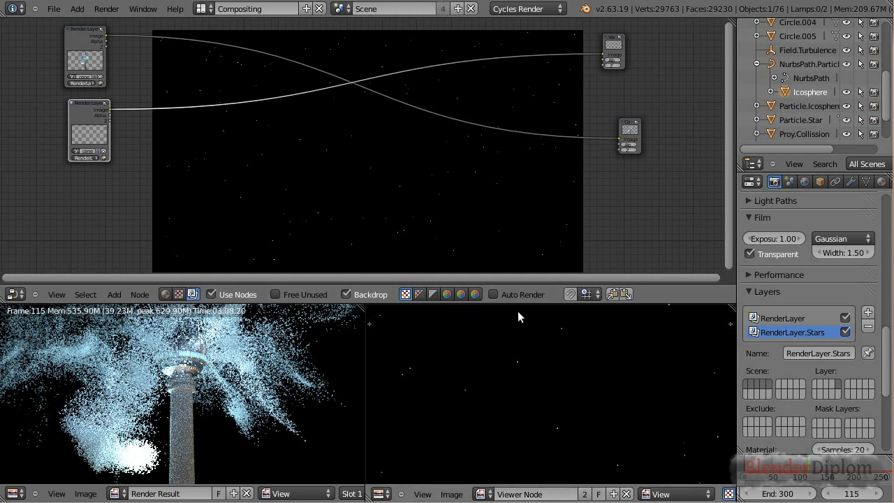
{"action": "left_click", "coordinate": [418, 294]}
{"action": "left_click", "coordinate": [405, 295]}
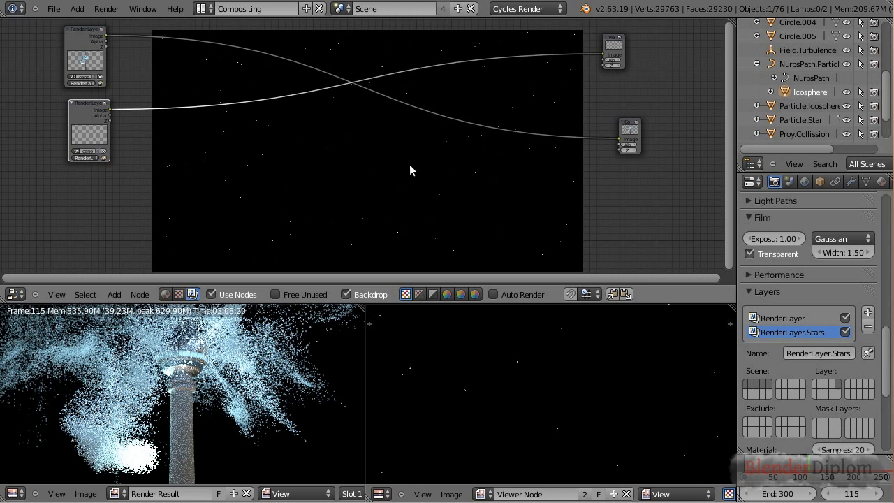
{"action": "scroll", "coordinate": [570, 422], "scroll_direction": "down", "scroll_amount": 4}
{"action": "scroll", "coordinate": [569, 421], "scroll_direction": "up", "scroll_amount": 5}
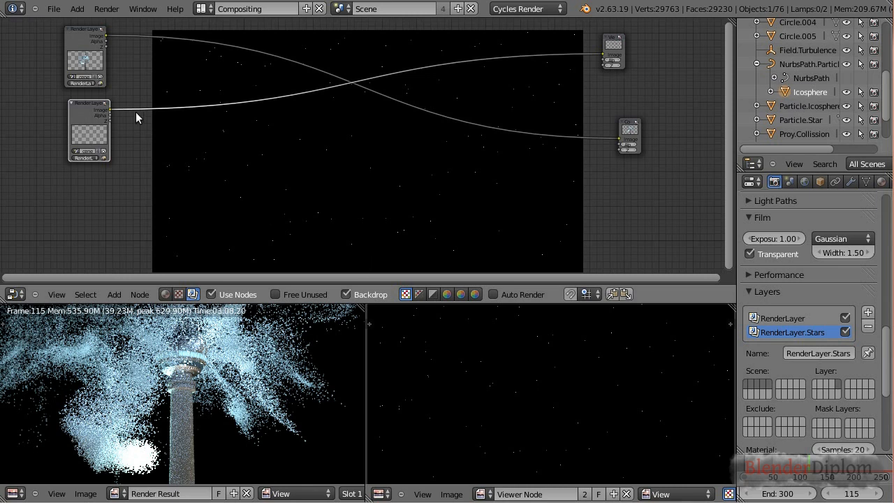
Add an Ellipse Mask node and place it below the two Render Layers nodes.
{"action": "left_click_drag", "start_coordinate": [87, 100], "coordinate": [85, 95]}
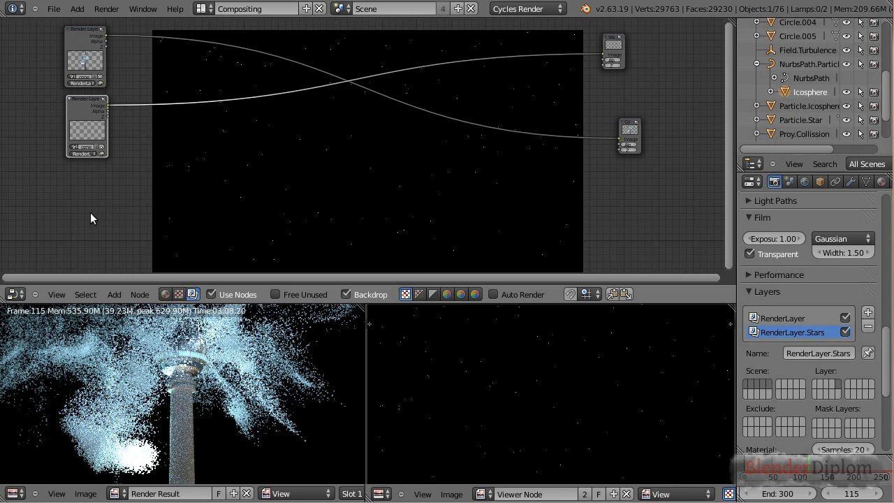
{"action": "key", "text": "shift+a"}
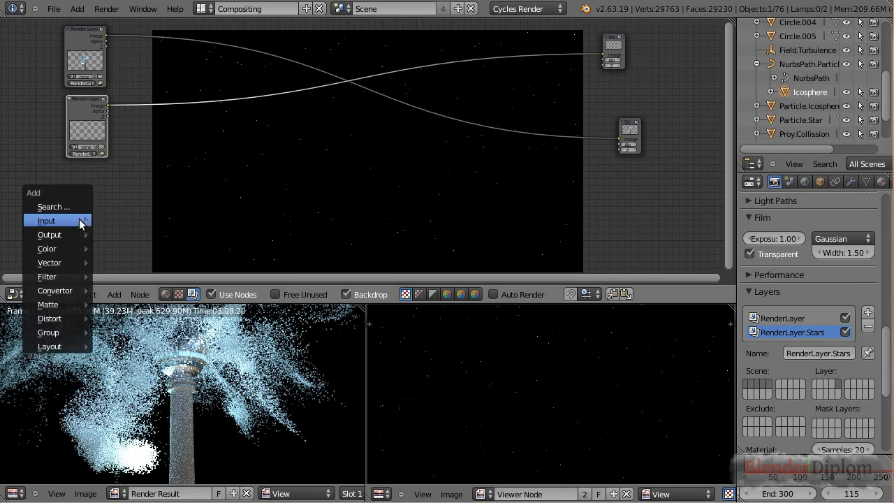
{"action": "mouse_move", "coordinate": [56, 263]}
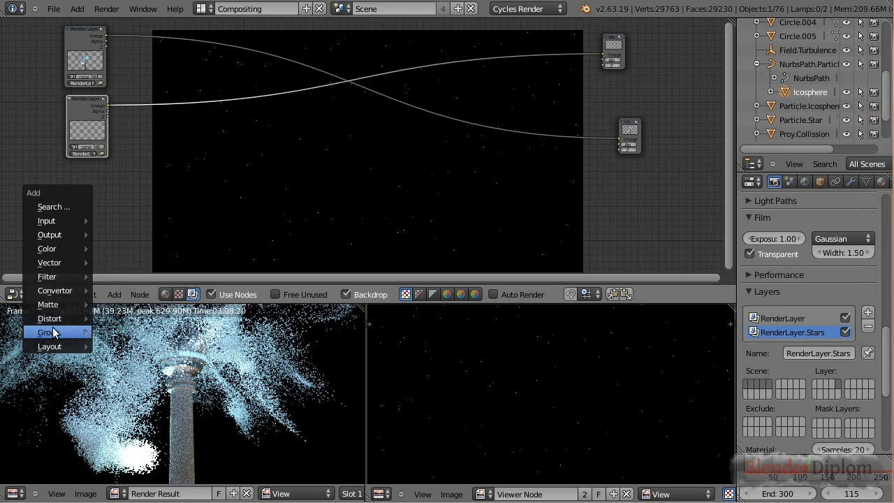
{"action": "mouse_move", "coordinate": [54, 305]}
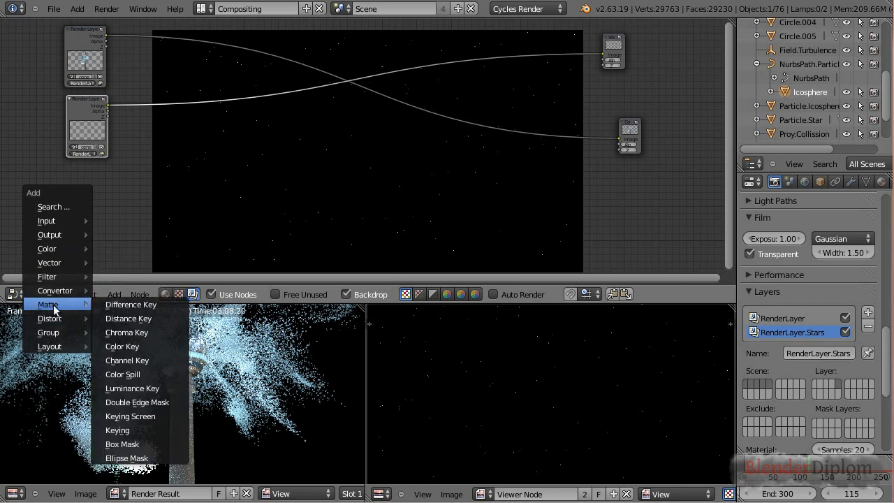
{"action": "left_click", "coordinate": [133, 458]}
{"action": "scroll", "coordinate": [195, 230], "scroll_direction": "down", "scroll_amount": 2}
{"action": "scroll", "coordinate": [199, 227], "scroll_direction": "down", "scroll_amount": 3}
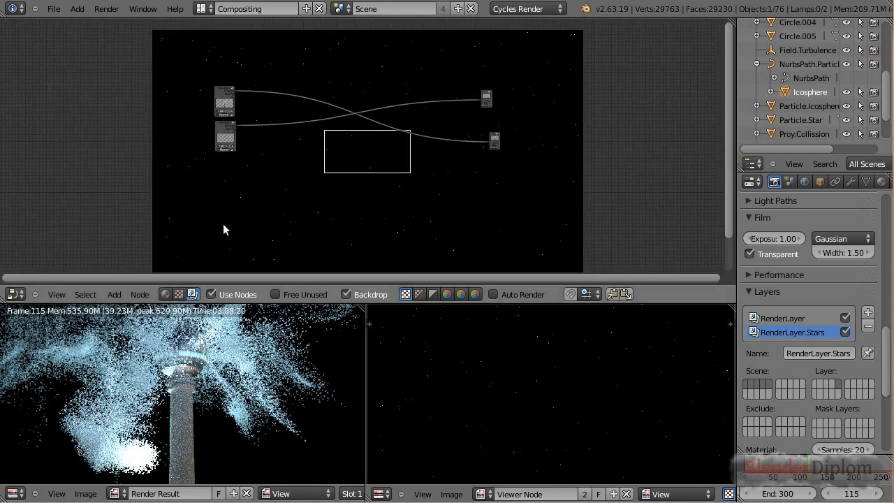
{"action": "left_click_drag", "start_coordinate": [301, 246], "coordinate": [262, 169]}
{"action": "scroll", "coordinate": [261, 169], "scroll_direction": "up", "scroll_amount": 3}
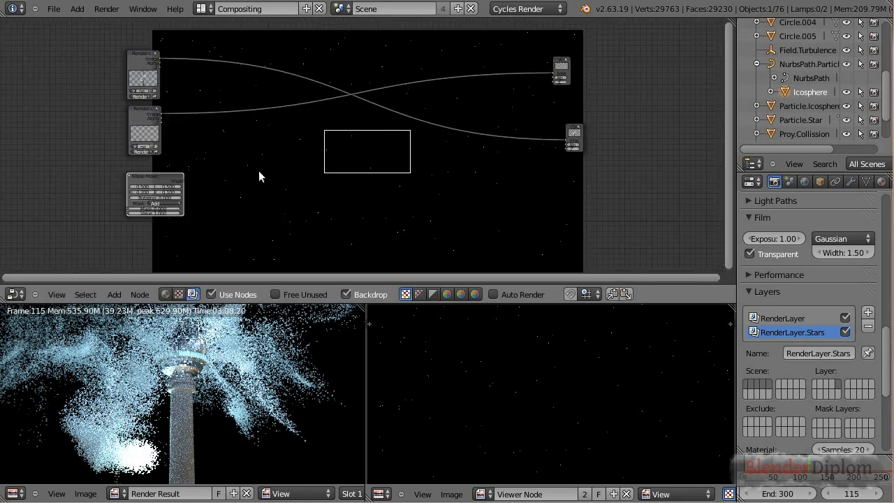
{"action": "scroll", "coordinate": [259, 175], "scroll_direction": "up", "scroll_amount": 1}
{"action": "left_click_drag", "start_coordinate": [133, 181], "coordinate": [120, 183]}
{"action": "scroll", "coordinate": [130, 179], "scroll_direction": "up", "scroll_amount": 2}
{"action": "middle_click_drag", "start_coordinate": [130, 180], "coordinate": [154, 170]}
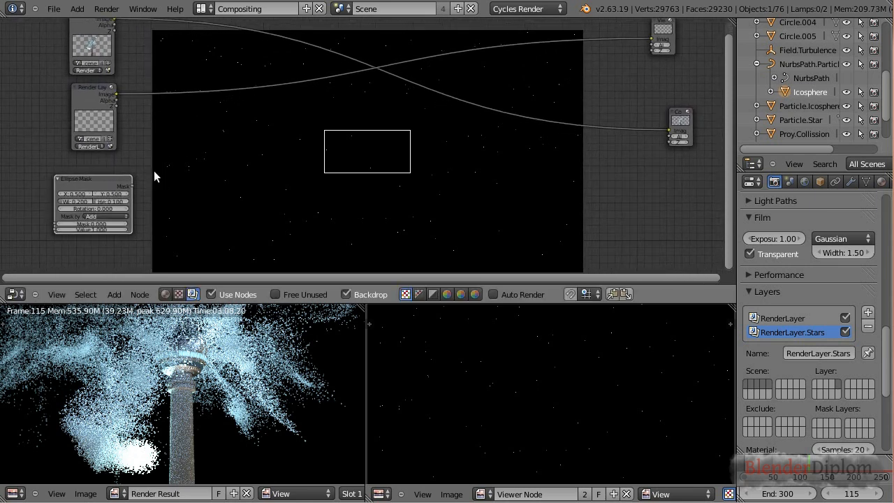
Keep the star layer connected to the Viewer and set the Ellipse Mask's width and height to 1.000.
{"action": "left_click", "coordinate": [84, 184], "text": "ctrl+shift"}
{"action": "left_click", "coordinate": [89, 87], "text": "ctrl+shift"}
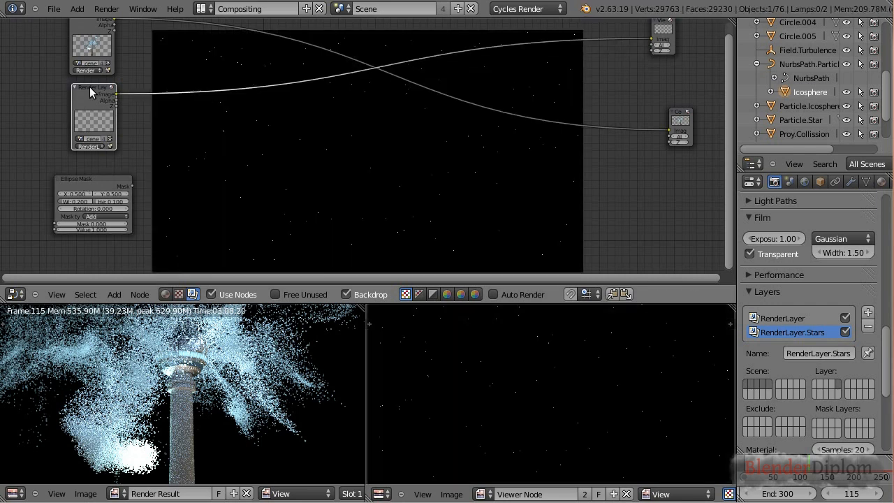
{"action": "left_click", "coordinate": [87, 193]}
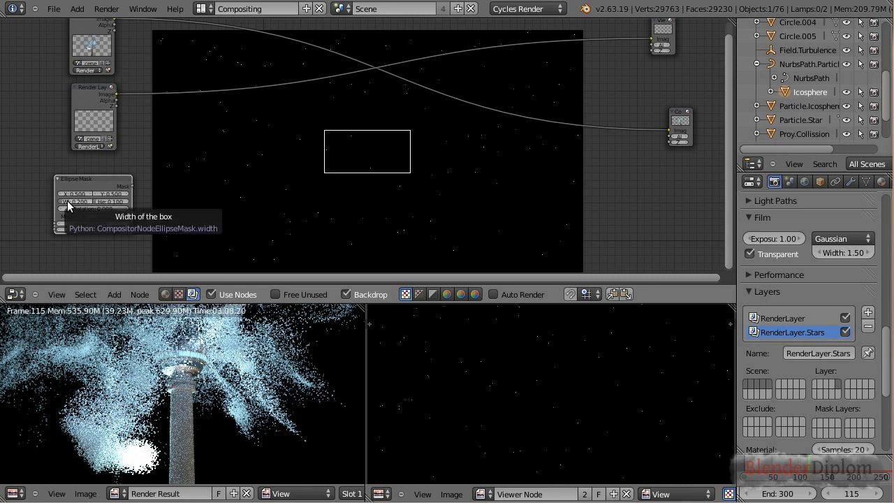
{"action": "left_click_drag", "start_coordinate": [67, 205], "coordinate": [159, 150]}
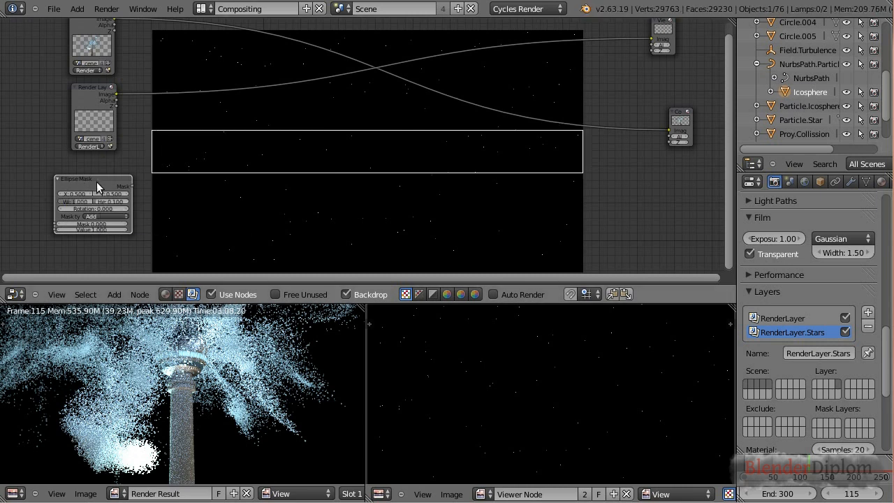
{"action": "left_click", "coordinate": [113, 202]}
{"action": "type", "text": "1"}
{"action": "key", "text": "Return"}
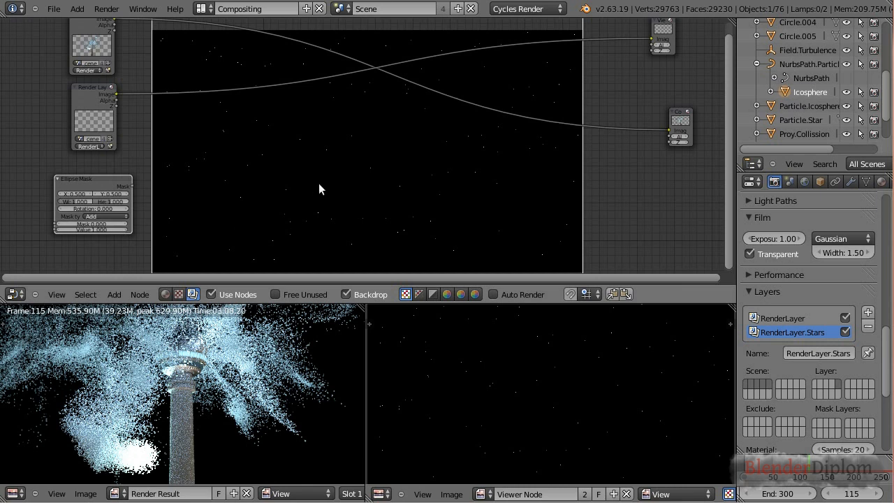
Check the ellipse outline against the whole frame, then set the mask's width to about 1.365 and its Y position to 1.100.
{"action": "key", "text": "v"}
{"action": "key", "text": "v"}
{"action": "key", "text": "v"}
{"action": "key", "text": "v"}
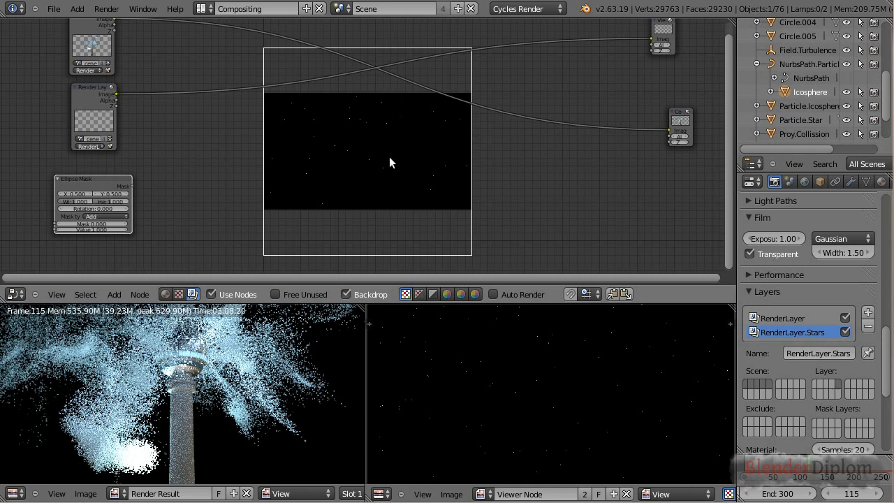
{"action": "key", "text": "alt+v"}
{"action": "key", "text": "alt+v"}
{"action": "key", "text": "alt+v"}
{"action": "key", "text": "alt+v"}
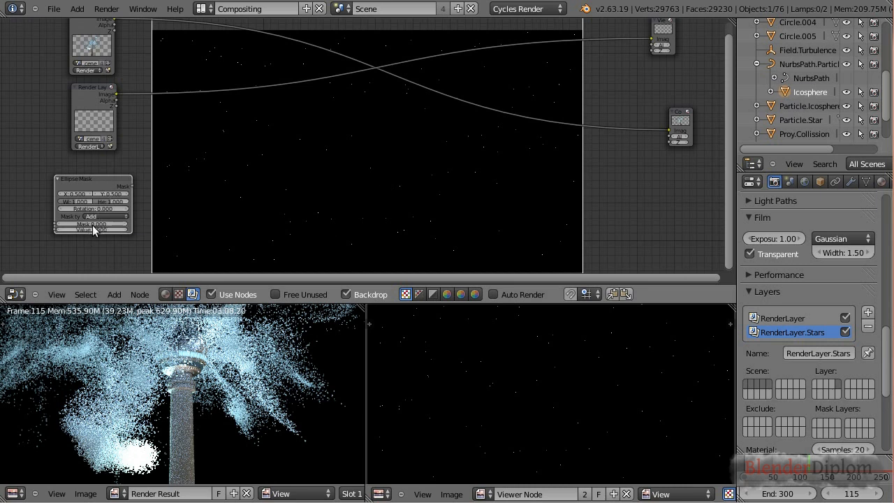
{"action": "left_click_drag", "start_coordinate": [76, 202], "coordinate": [79, 206]}
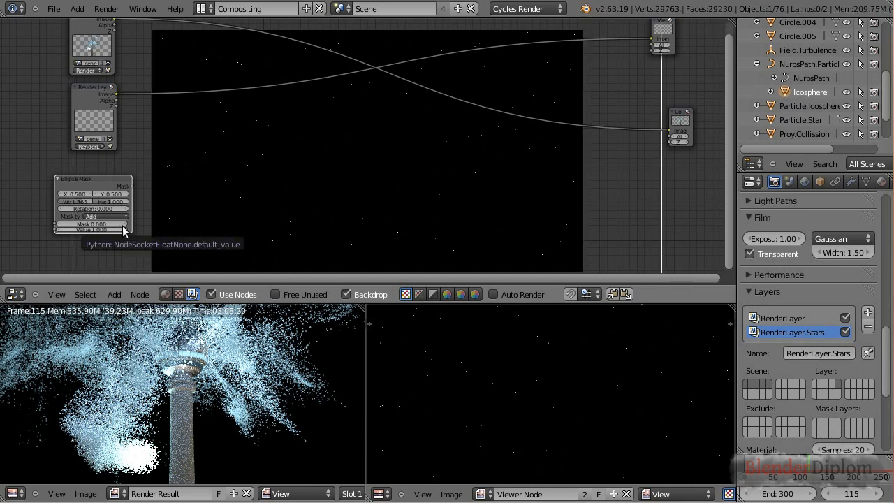
{"action": "left_click_drag", "start_coordinate": [104, 194], "coordinate": [133, 193]}
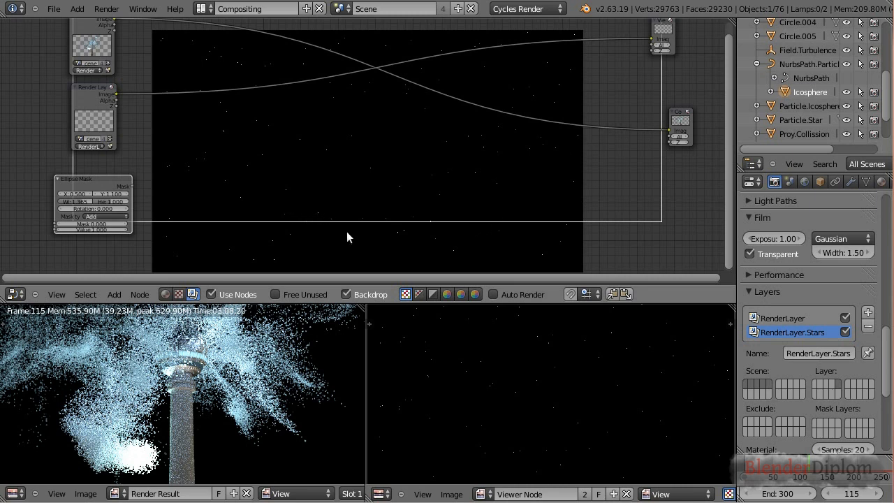
Move the Ellipse Mask and both Render Layers nodes farther from the backdrop and connect the mask to the Viewer.
{"action": "left_click_drag", "start_coordinate": [82, 181], "coordinate": [71, 196]}
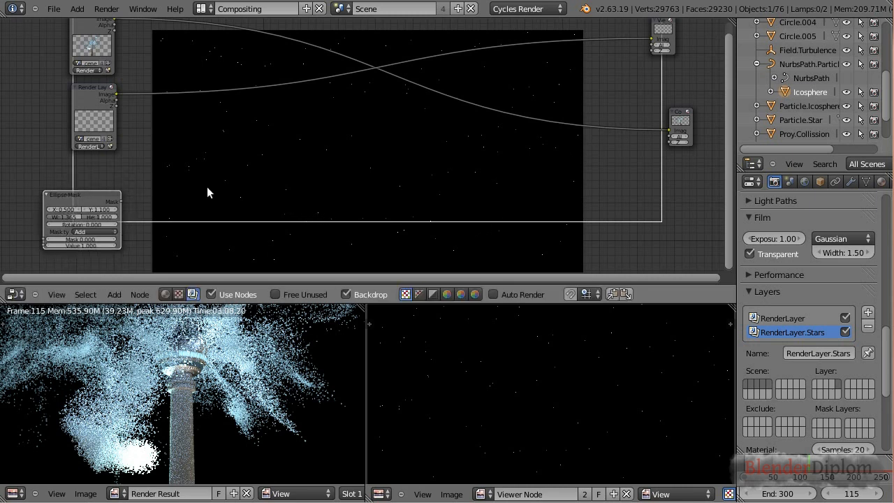
{"action": "left_click_drag", "start_coordinate": [93, 90], "coordinate": [78, 103]}
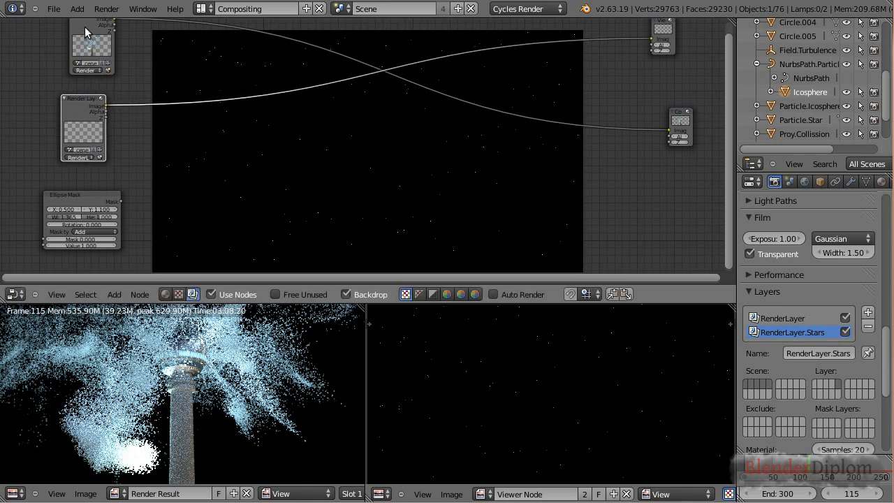
{"action": "left_click_drag", "start_coordinate": [84, 27], "coordinate": [74, 30]}
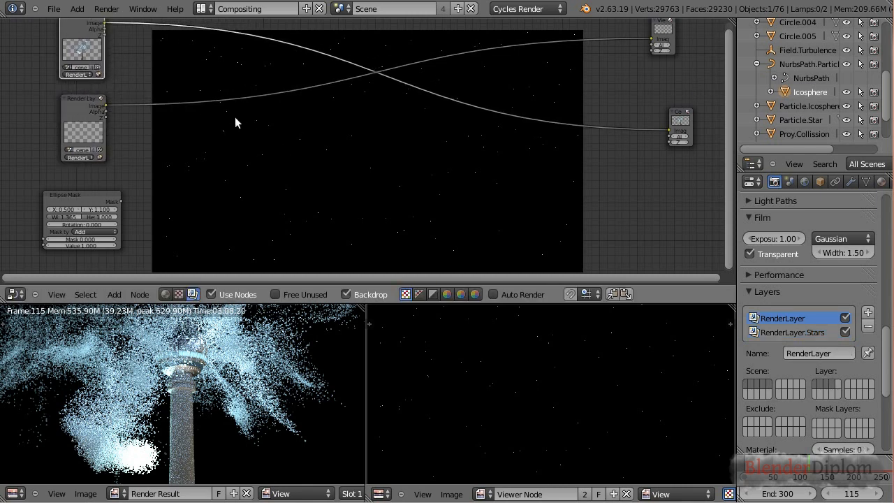
{"action": "left_click", "coordinate": [74, 191], "text": "ctrl+shift"}
Add an AlphaOver node, connecting the star layer's image to its first image input and the Ellipse Mask to its second.
{"action": "left_click", "coordinate": [78, 99]}
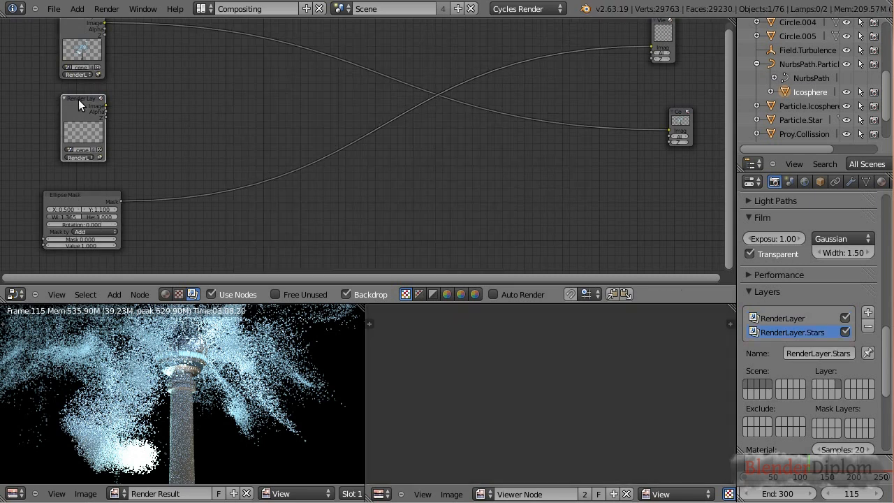
{"action": "key", "text": "shift+a"}
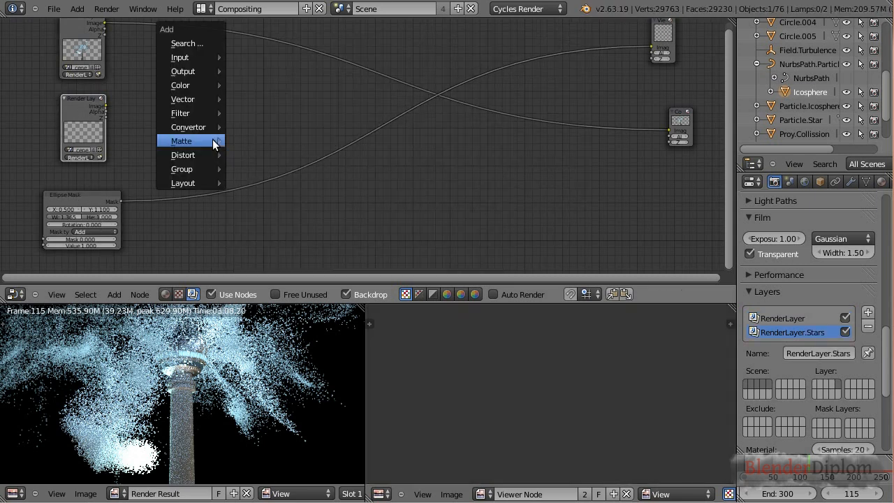
{"action": "mouse_move", "coordinate": [197, 83]}
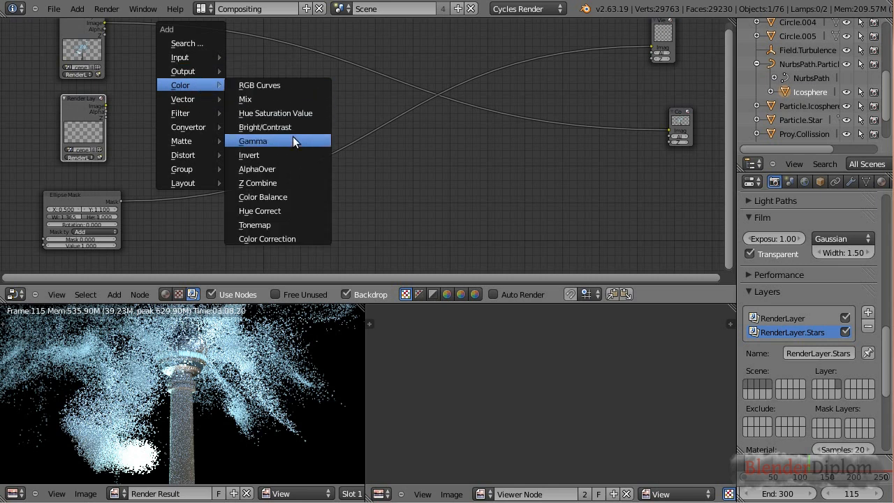
{"action": "left_click", "coordinate": [277, 168]}
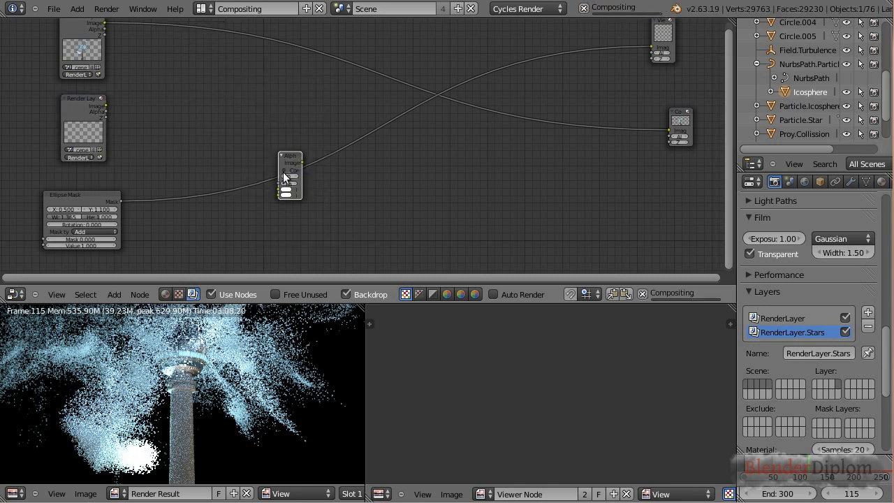
{"action": "left_click", "coordinate": [287, 117]}
{"action": "left_click_drag", "start_coordinate": [105, 106], "coordinate": [283, 135]}
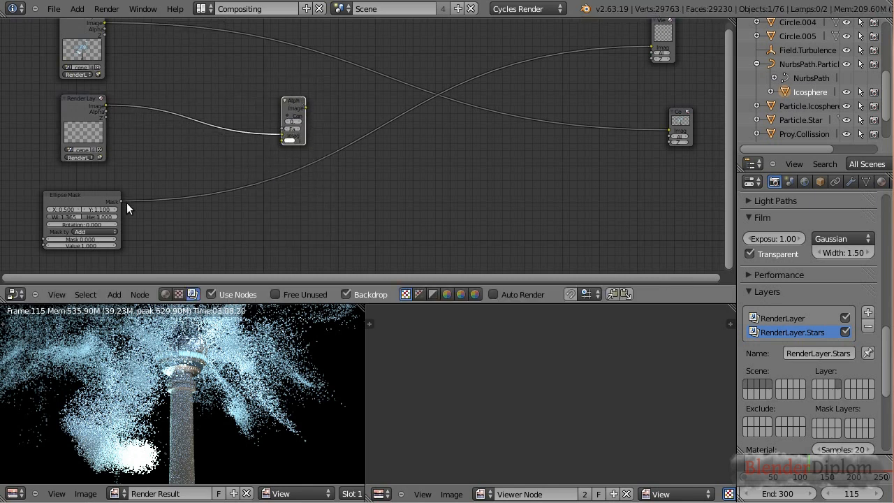
{"action": "left_click_drag", "start_coordinate": [121, 201], "coordinate": [281, 139]}
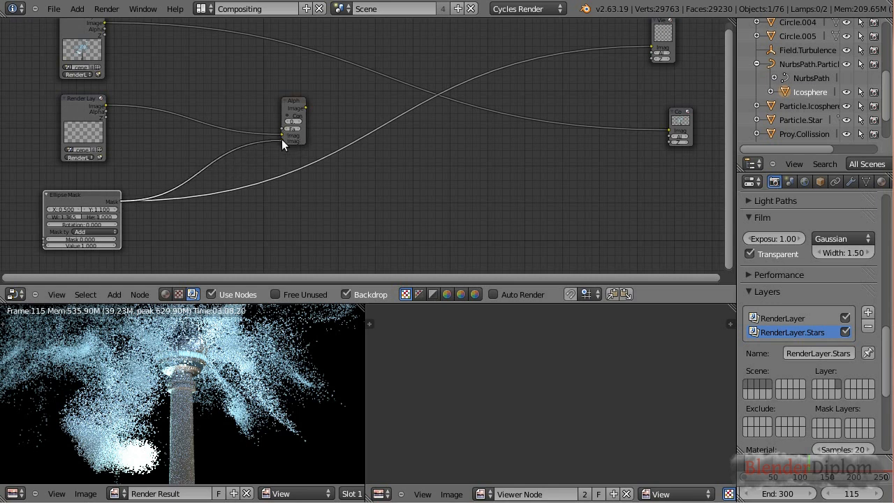
Preview the AlphaOver result against the Ellipse Mask output, leaving AlphaOver connected to the Viewer.
{"action": "left_click", "coordinate": [293, 100], "text": "ctrl+shift"}
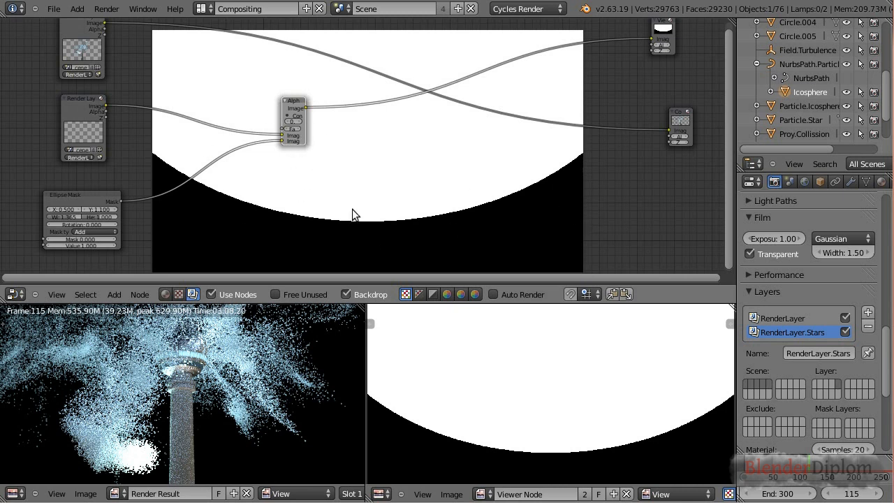
{"action": "left_click", "coordinate": [65, 195], "text": "ctrl+shift"}
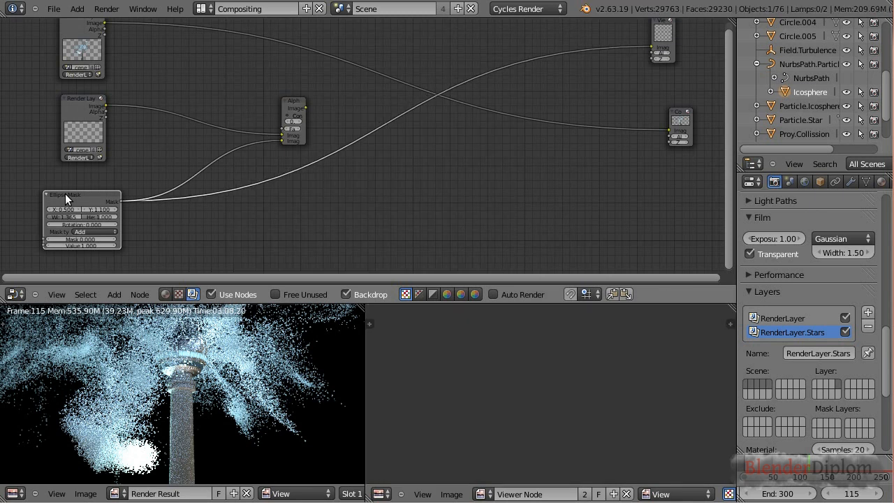
{"action": "left_click", "coordinate": [289, 99], "text": "ctrl+shift"}
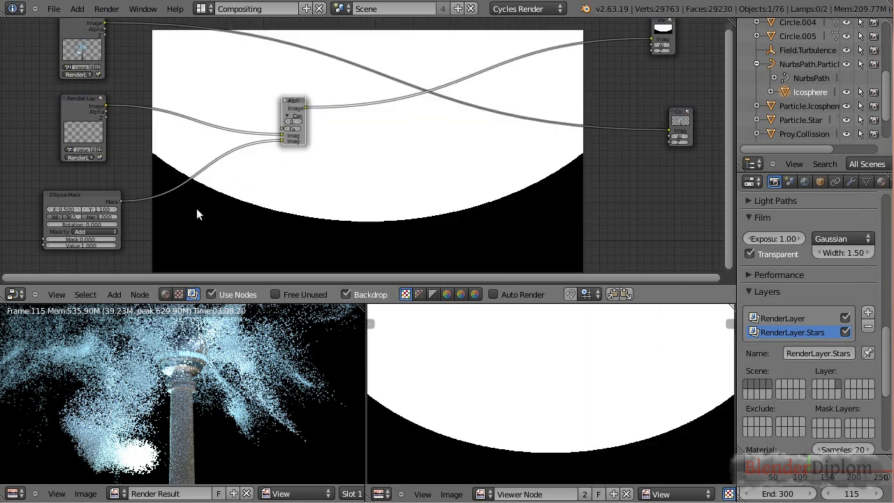
Insert a Blur node into the link between the Ellipse Mask and the AlphaOver node.
{"action": "key", "text": "shift+a"}
{"action": "mouse_move", "coordinate": [164, 237]}
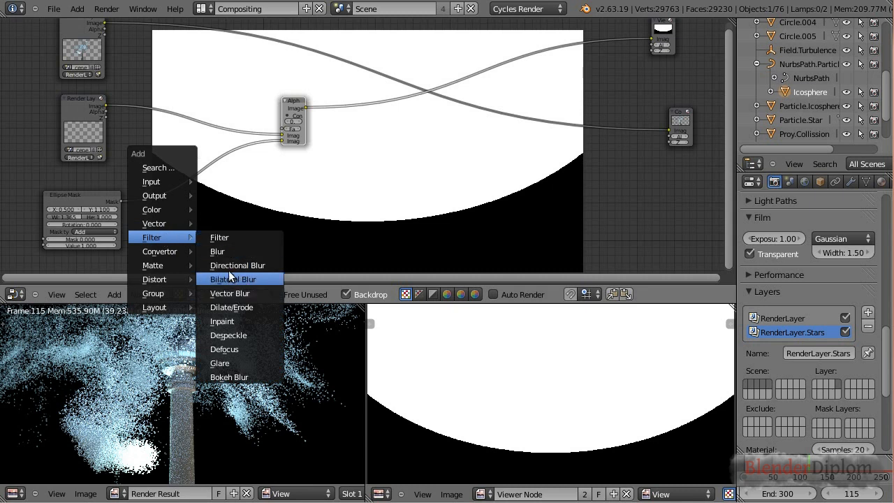
{"action": "left_click", "coordinate": [236, 251]}
{"action": "left_click", "coordinate": [176, 162]}
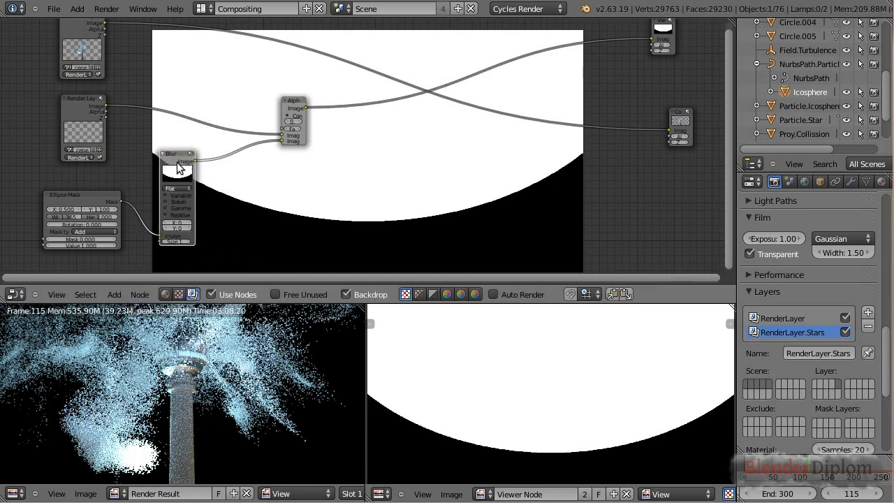
Set the Blur node's filter type to Fast Gaussian and enable Relative sizing.
{"action": "left_click", "coordinate": [177, 188]}
{"action": "left_click", "coordinate": [177, 150]}
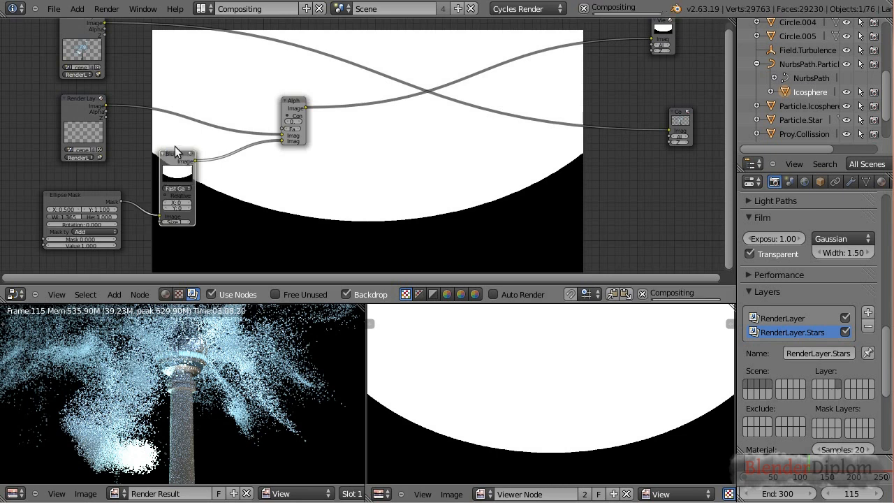
{"action": "left_click", "coordinate": [165, 196]}
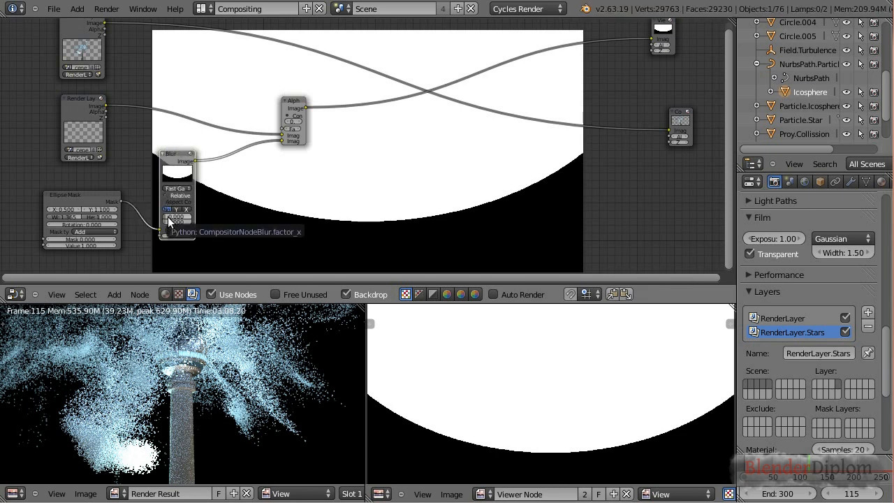
Set the Blur node's relative size to 20 for X and 50 for Y.
{"action": "left_click", "coordinate": [167, 222]}
{"action": "type", "text": "20"}
{"action": "key", "text": "Return"}
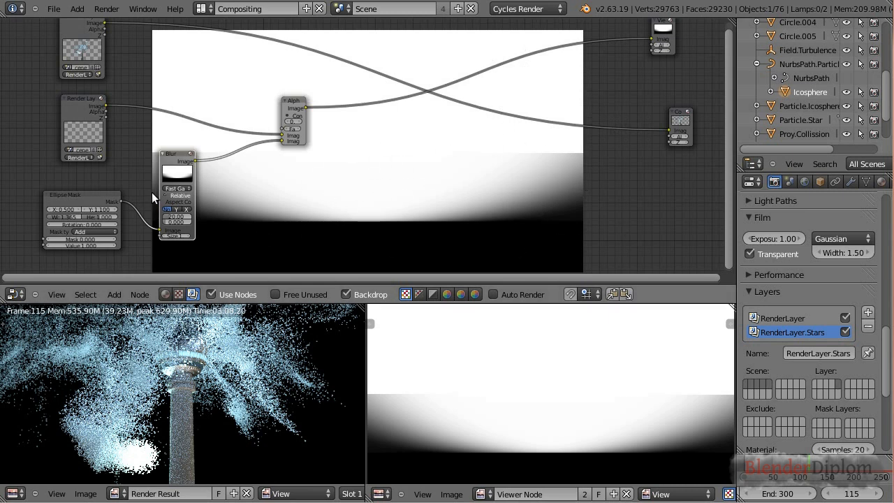
{"action": "left_click", "coordinate": [173, 221]}
{"action": "type", "text": "50"}
{"action": "key", "text": "Return"}
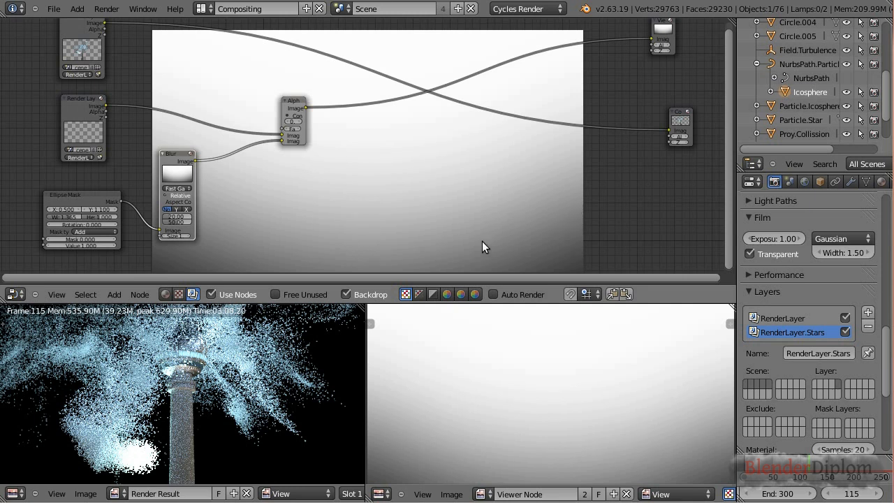
Make room between the Blur and AlphaOver nodes, insert a ColorRamp node into their link and set its interpolation to Ease.
{"action": "left_click_drag", "start_coordinate": [178, 155], "coordinate": [156, 161]}
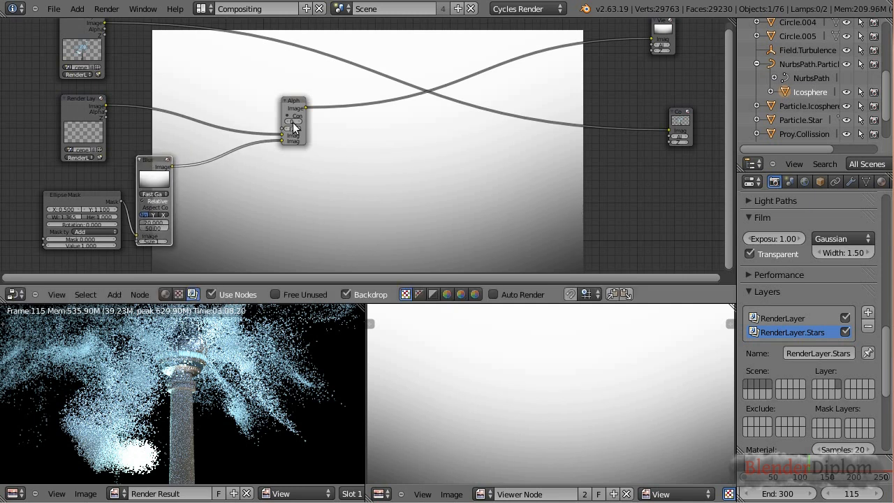
{"action": "left_click_drag", "start_coordinate": [292, 97], "coordinate": [289, 85]}
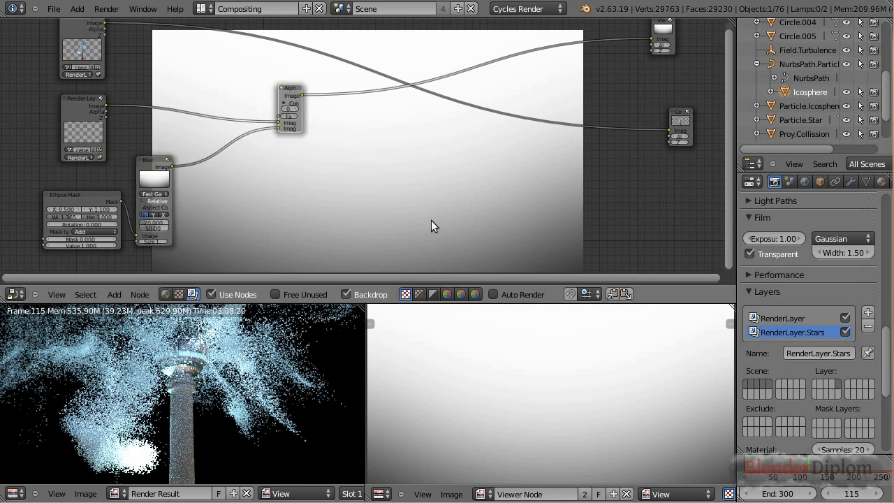
{"action": "left_click_drag", "start_coordinate": [147, 167], "coordinate": [148, 181]}
{"action": "key", "text": "shift+a"}
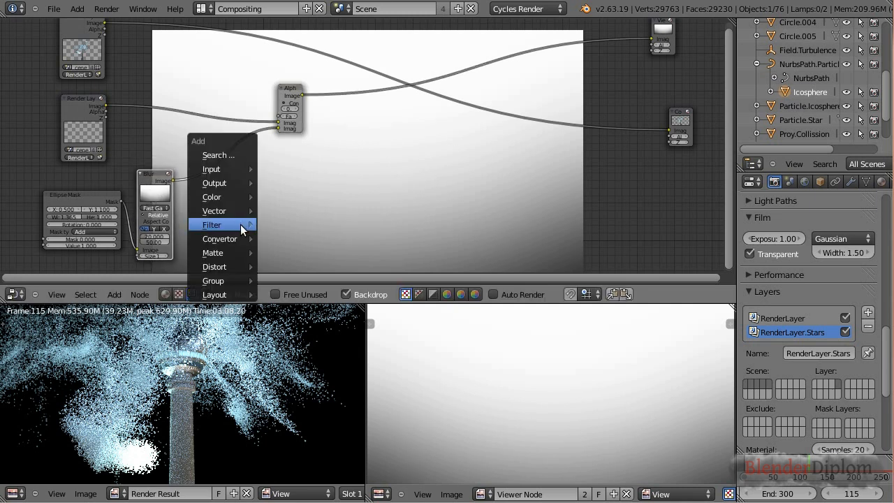
{"action": "mouse_move", "coordinate": [224, 242]}
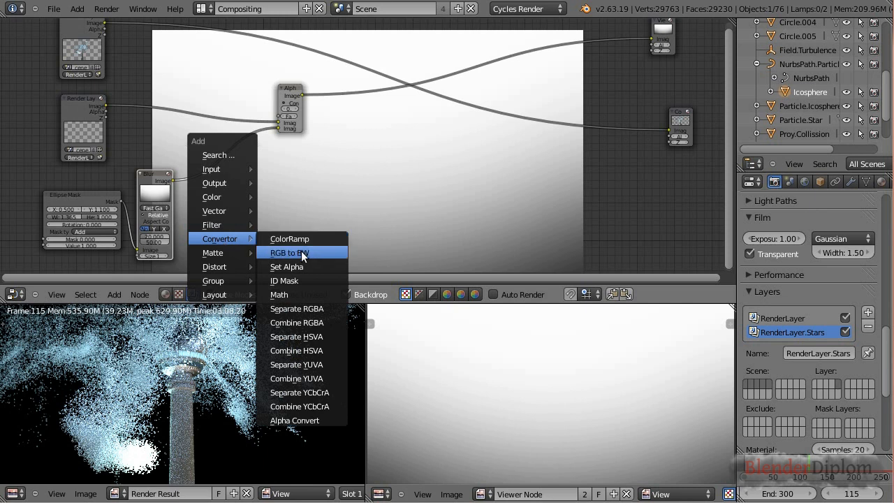
{"action": "left_click", "coordinate": [301, 238]}
{"action": "left_click", "coordinate": [223, 167]}
{"action": "left_click", "coordinate": [221, 202]}
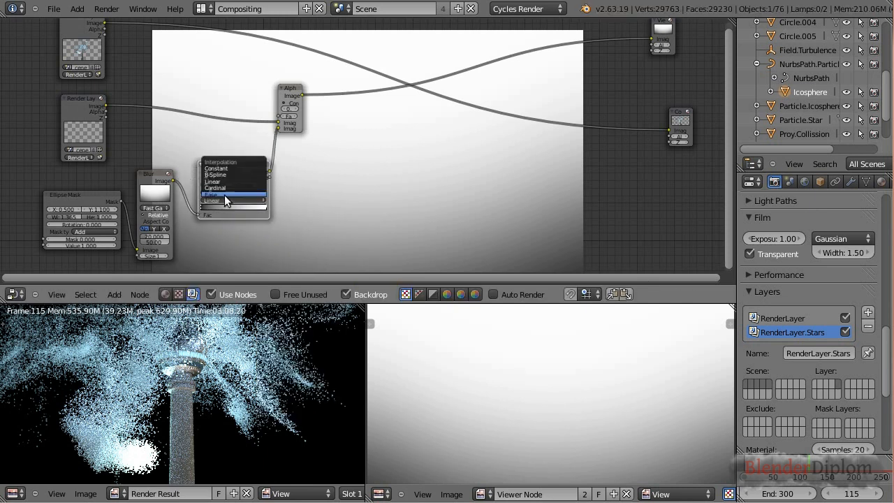
{"action": "left_click", "coordinate": [224, 196]}
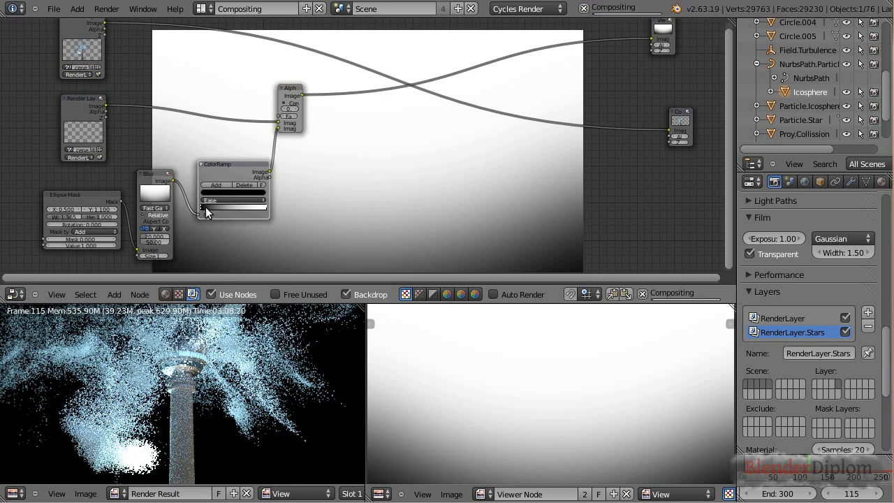
Change the ColorRamp's black stop to a dark blue.
{"action": "left_click", "coordinate": [234, 191]}
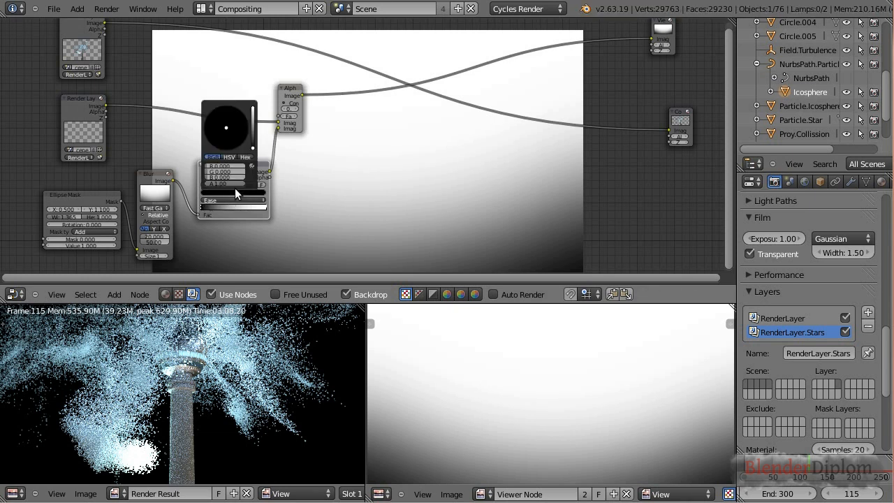
{"action": "left_click", "coordinate": [253, 140]}
{"action": "left_click", "coordinate": [246, 118]}
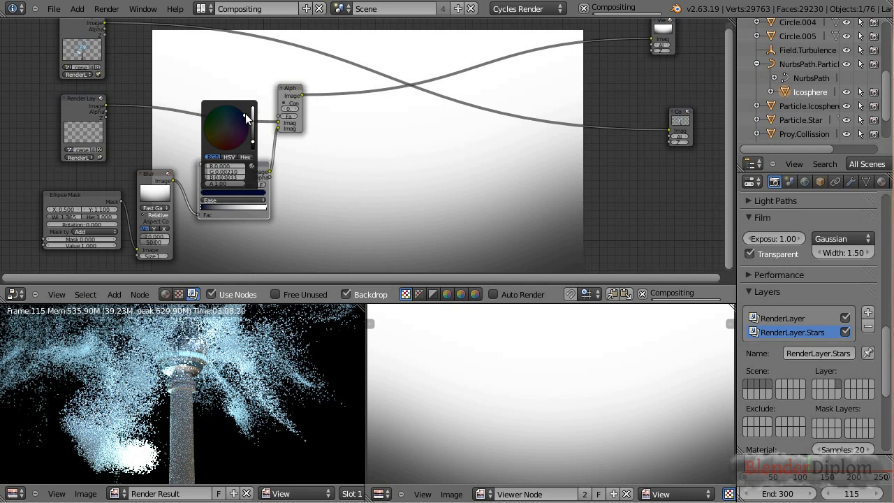
Recolor the ColorRamp's white stop to a near-black blue and space the ColorRamp and AlphaOver nodes apart.
{"action": "left_click", "coordinate": [265, 207]}
{"action": "left_click", "coordinate": [257, 191]}
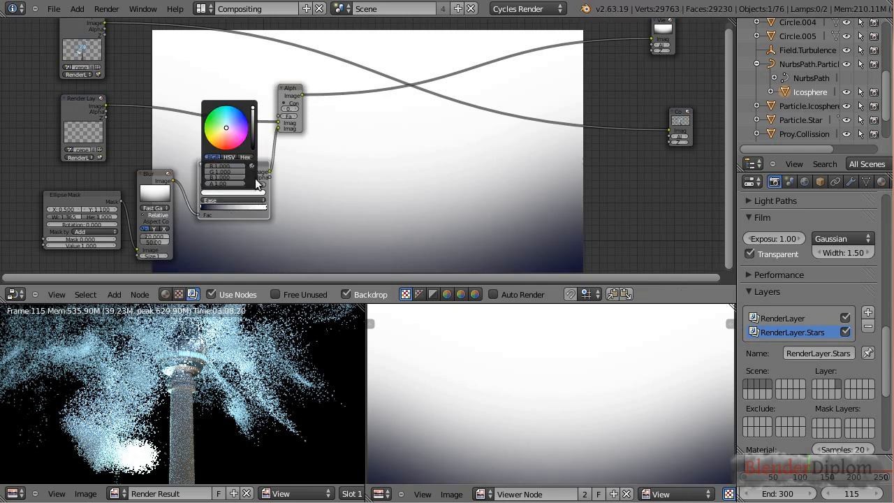
{"action": "left_click", "coordinate": [245, 117]}
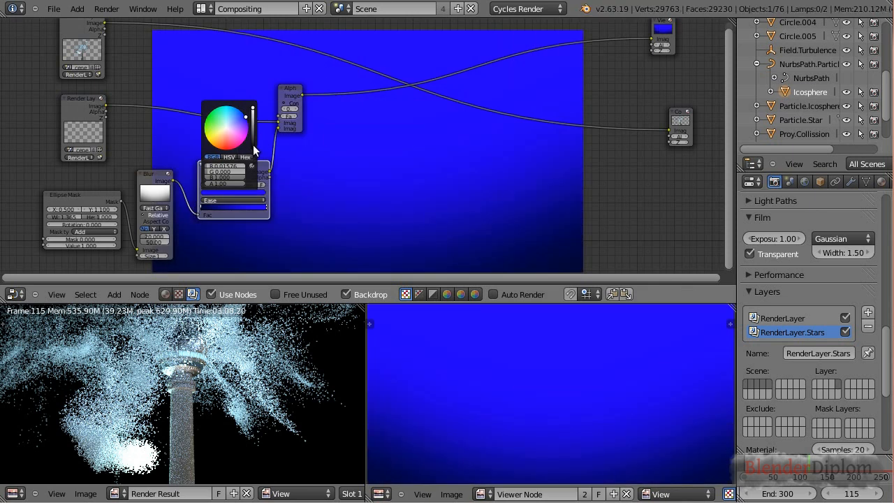
{"action": "left_click", "coordinate": [252, 145]}
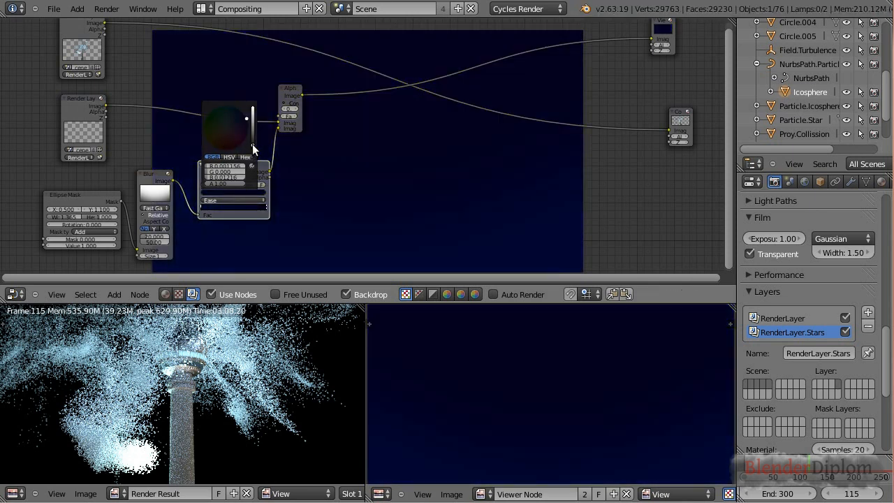
{"action": "left_click_drag", "start_coordinate": [236, 166], "coordinate": [229, 164]}
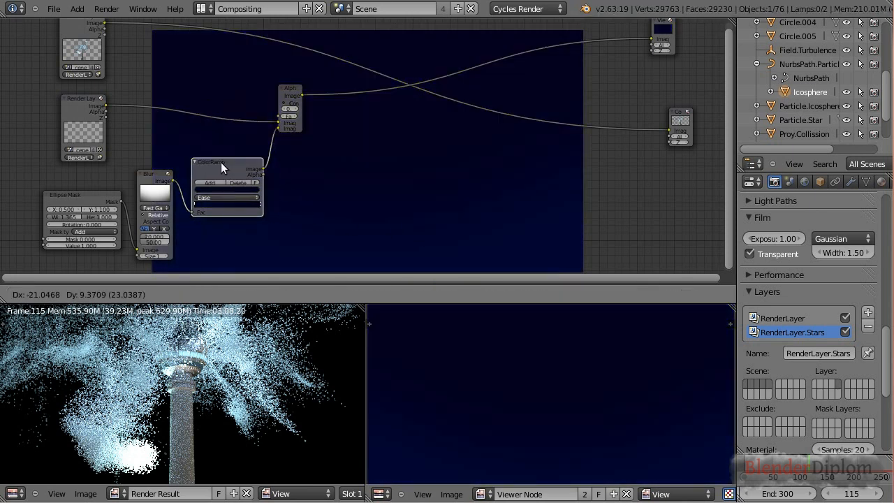
{"action": "left_click_drag", "start_coordinate": [304, 89], "coordinate": [316, 88]}
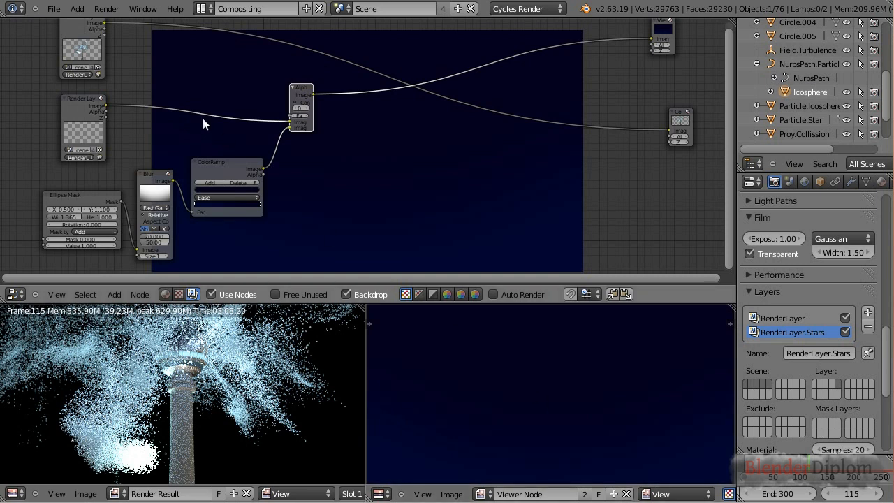
Test the AlphaOver node with a factor of 0, and restore the factor to 1.
{"action": "scroll", "coordinate": [297, 123], "scroll_direction": "up", "scroll_amount": 3}
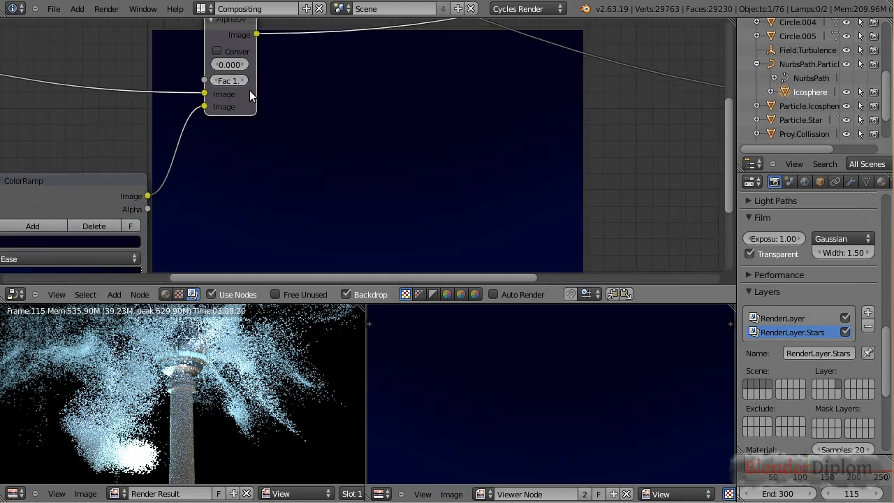
{"action": "scroll", "coordinate": [244, 92], "scroll_direction": "up", "scroll_amount": 2}
{"action": "scroll", "coordinate": [573, 388], "scroll_direction": "down", "scroll_amount": 3}
{"action": "scroll", "coordinate": [574, 386], "scroll_direction": "up", "scroll_amount": 1}
{"action": "left_click", "coordinate": [208, 69]}
{"action": "type", "text": "0"}
{"action": "key", "text": "Return"}
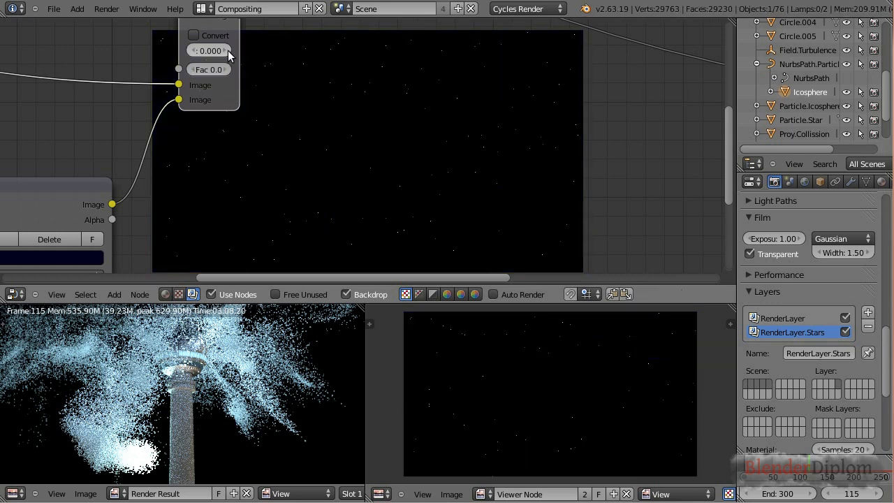
{"action": "left_click", "coordinate": [206, 69]}
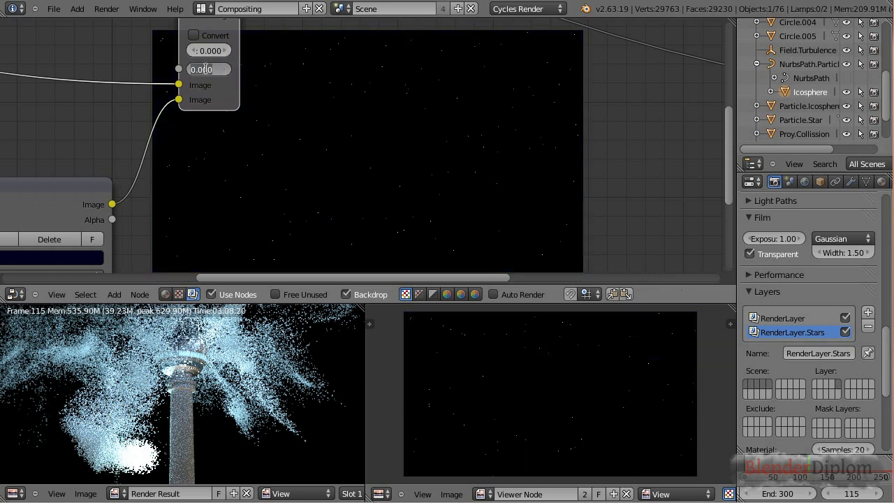
{"action": "type", "text": "1"}
{"action": "key", "text": "Return"}
Swap the AlphaOver inputs so the ColorRamp feeds the first image input and the star layer the second.
{"action": "left_click_drag", "start_coordinate": [181, 98], "coordinate": [180, 85]}
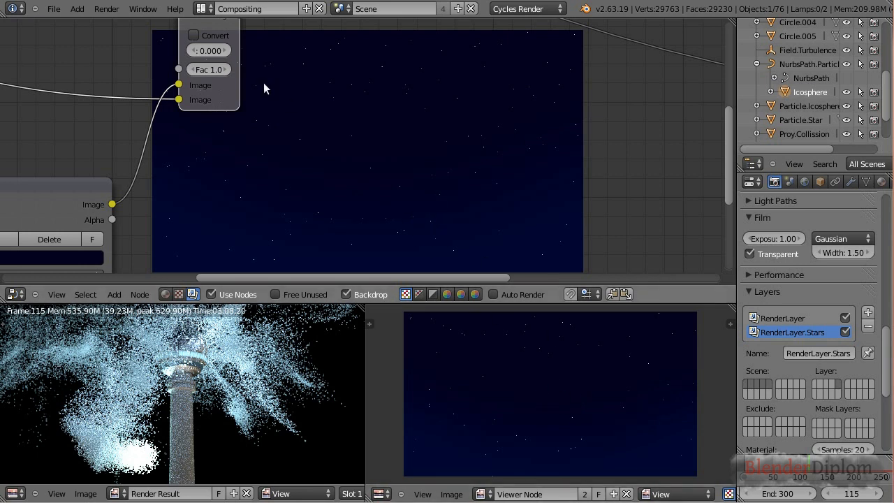
{"action": "scroll", "coordinate": [263, 83], "scroll_direction": "down", "scroll_amount": 4}
{"action": "scroll", "coordinate": [248, 135], "scroll_direction": "down", "scroll_amount": 1}
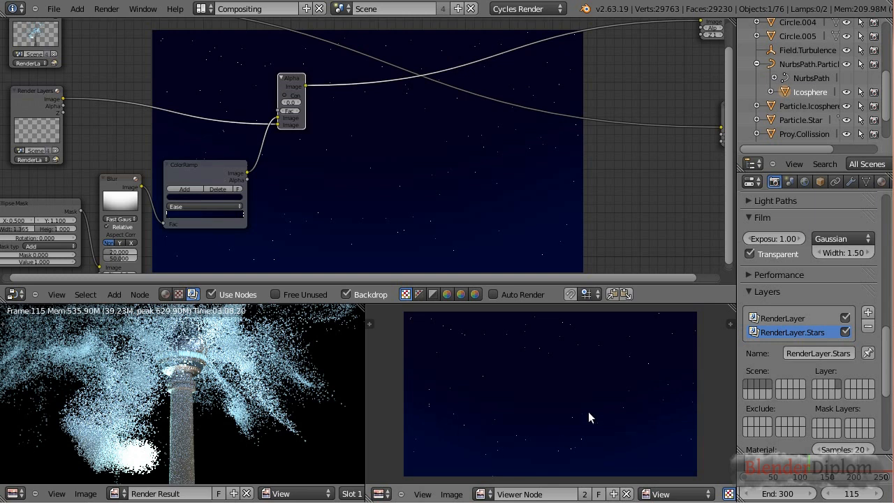
Spread out the star Render Layers, AlphaOver, ColorRamp and Blur nodes to make room between them.
{"action": "left_click_drag", "start_coordinate": [54, 100], "coordinate": [43, 96]}
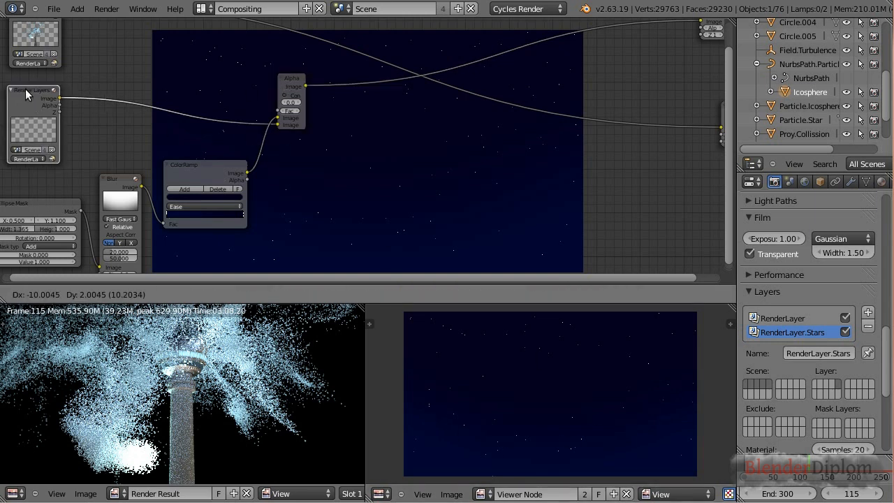
{"action": "left_click_drag", "start_coordinate": [286, 83], "coordinate": [306, 81]}
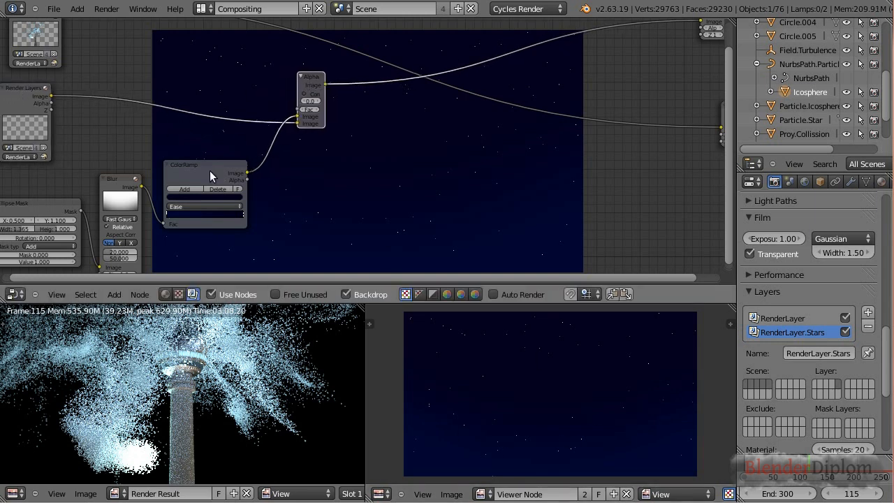
{"action": "left_click_drag", "start_coordinate": [209, 171], "coordinate": [244, 194]}
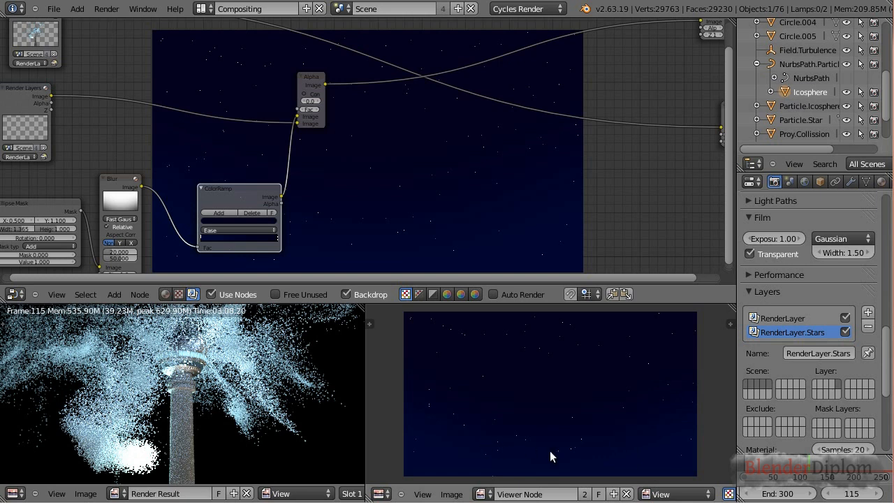
{"action": "left_click_drag", "start_coordinate": [112, 182], "coordinate": [107, 179]}
Insert a Mix node between the star layer and AlphaOver, and connect the Blur output to its second image input.
{"action": "key", "text": "shift+a"}
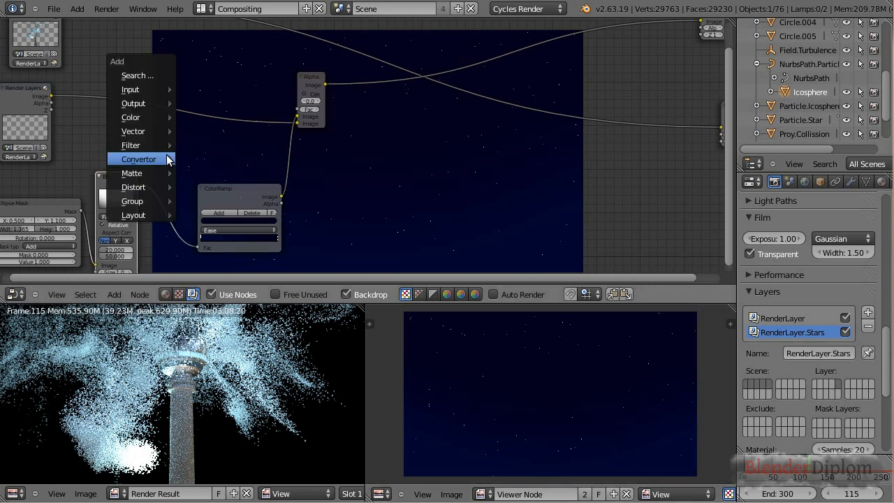
{"action": "mouse_move", "coordinate": [149, 88]}
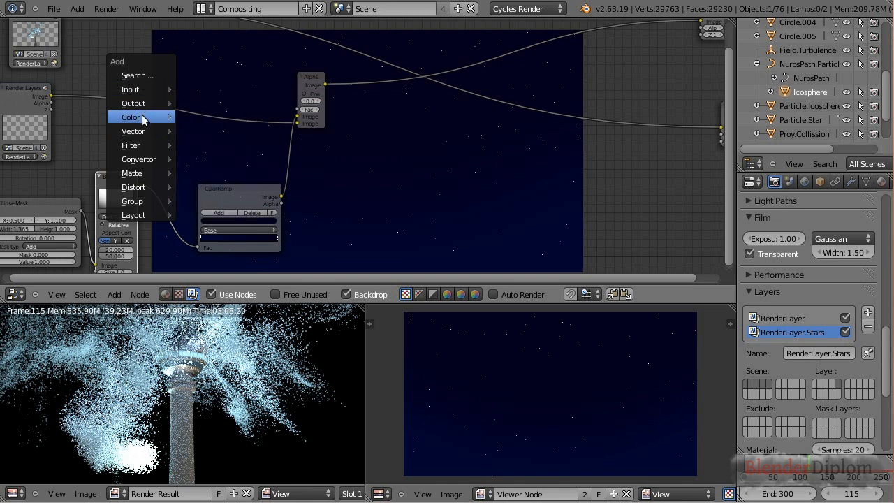
{"action": "mouse_move", "coordinate": [148, 117]}
{"action": "left_click", "coordinate": [224, 131]}
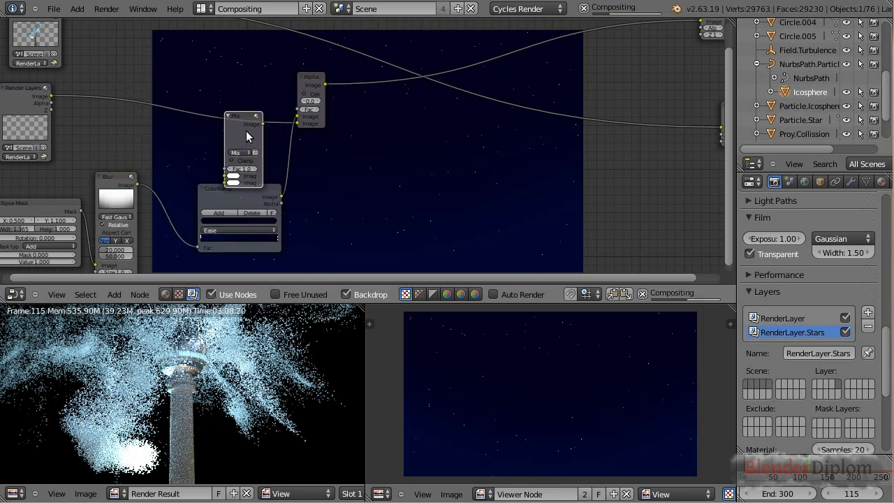
{"action": "left_click", "coordinate": [193, 129]}
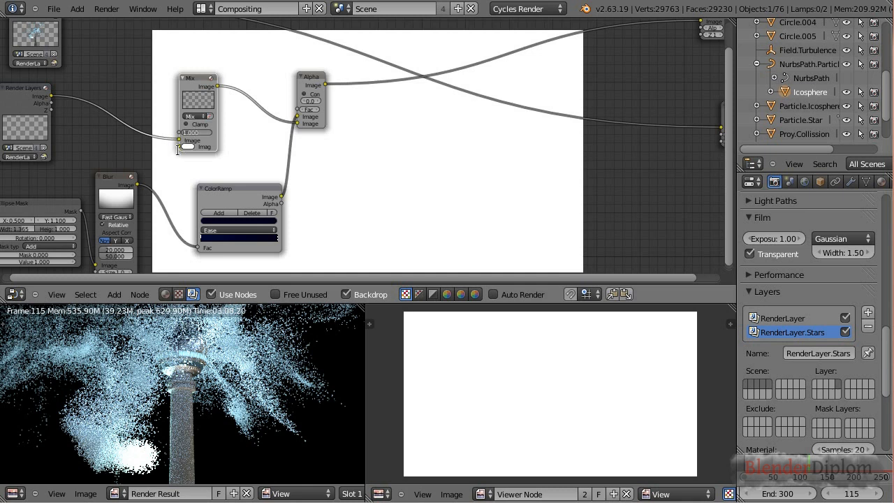
{"action": "left_click_drag", "start_coordinate": [134, 183], "coordinate": [180, 146]}
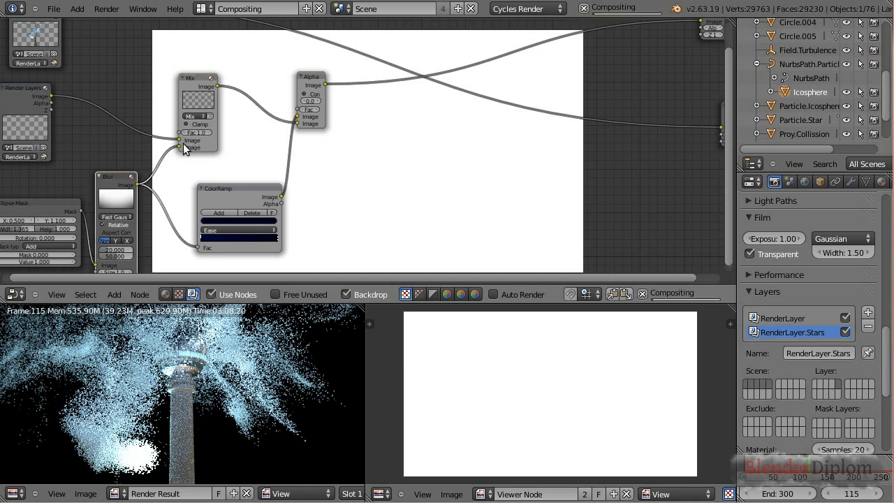
Preview the Mix node in the Viewer and set its blend type to Multiply.
{"action": "left_click", "coordinate": [197, 123], "text": "ctrl+shift"}
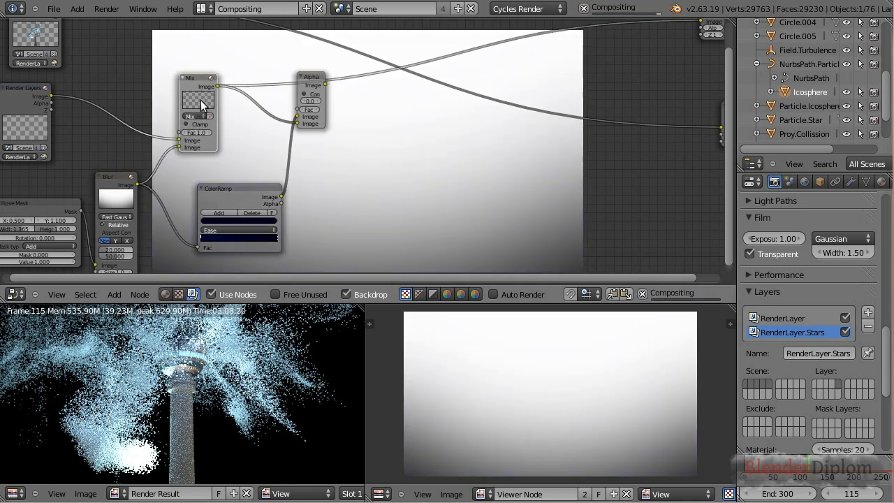
{"action": "left_click", "coordinate": [194, 118]}
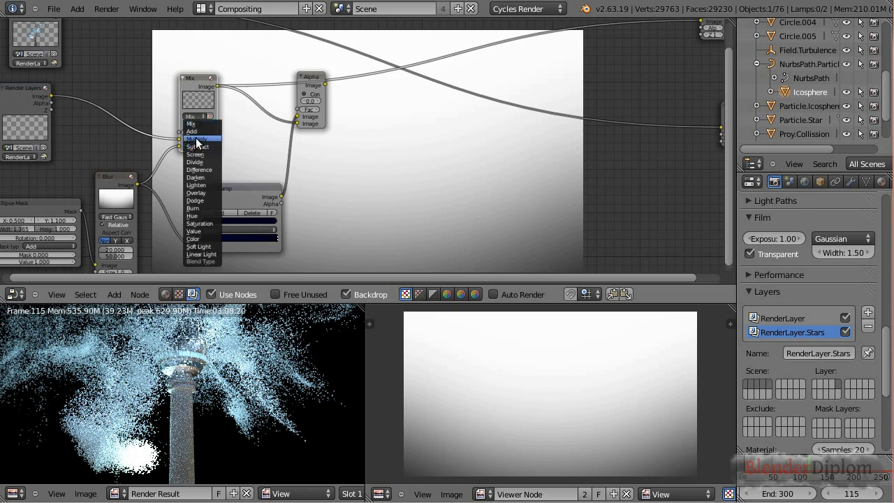
{"action": "left_click", "coordinate": [196, 139]}
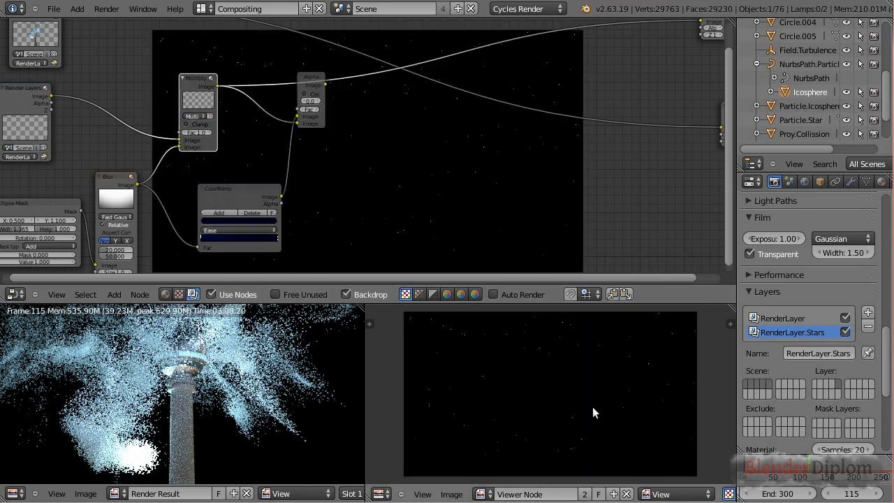
Connect the AlphaOver result back to the Viewer and reposition the AlphaOver node closer to the Multiply node.
{"action": "left_click", "coordinate": [314, 79]}
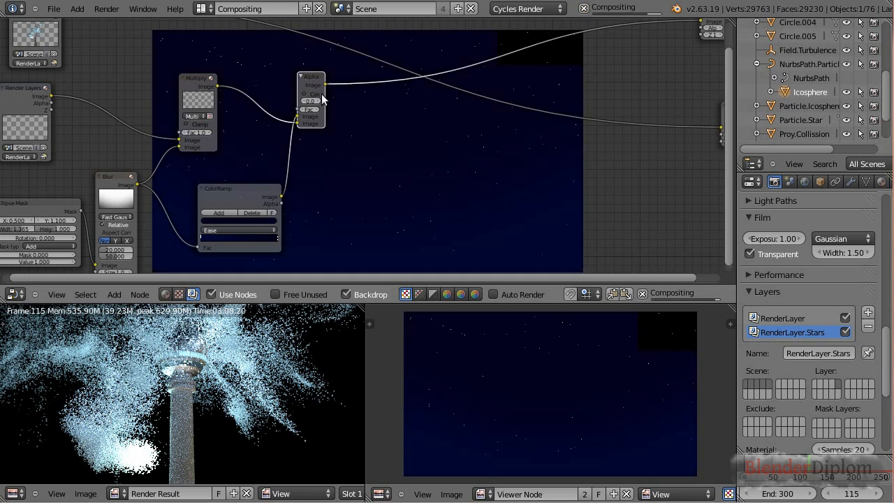
{"action": "middle_click_drag", "start_coordinate": [378, 191], "coordinate": [271, 225]}
{"action": "left_click_drag", "start_coordinate": [200, 119], "coordinate": [184, 140]}
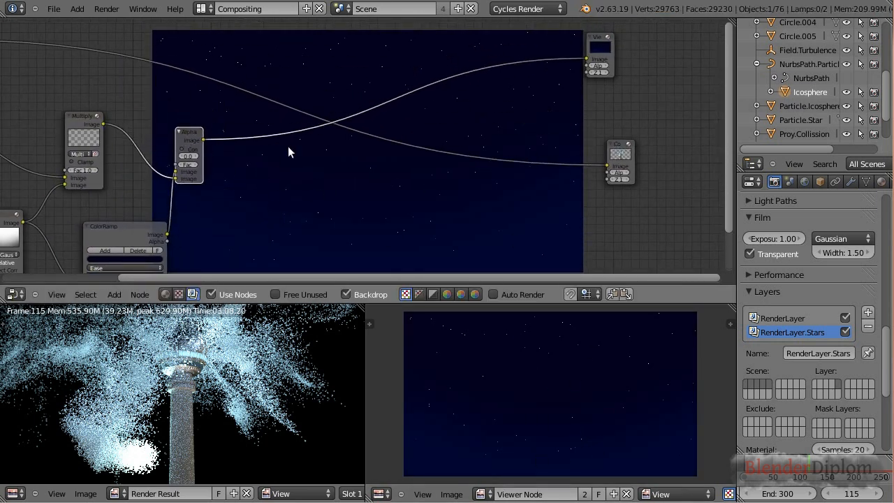
Duplicate the AlphaOver node onto the tower render's link to Composite, feed the star background into its first image input, and preview it in the Viewer.
{"action": "scroll", "coordinate": [292, 150], "scroll_direction": "down", "scroll_amount": 2}
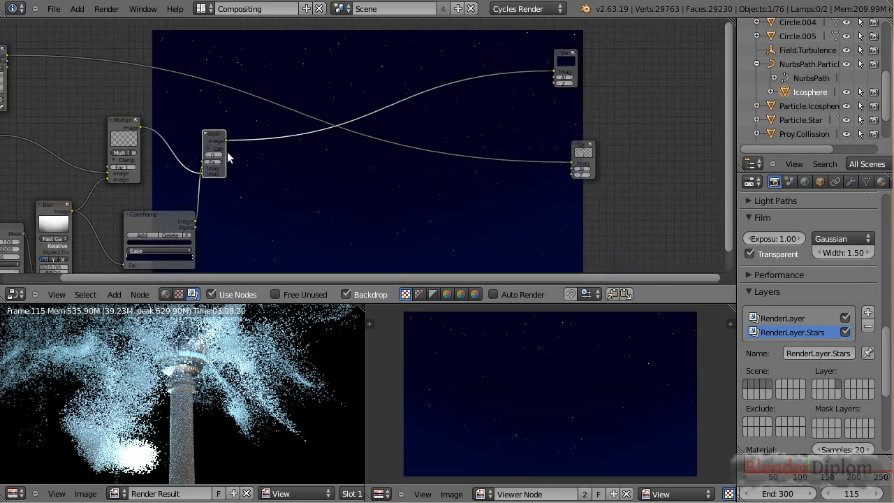
{"action": "key", "text": "shift+d"}
{"action": "left_click", "coordinate": [278, 100]}
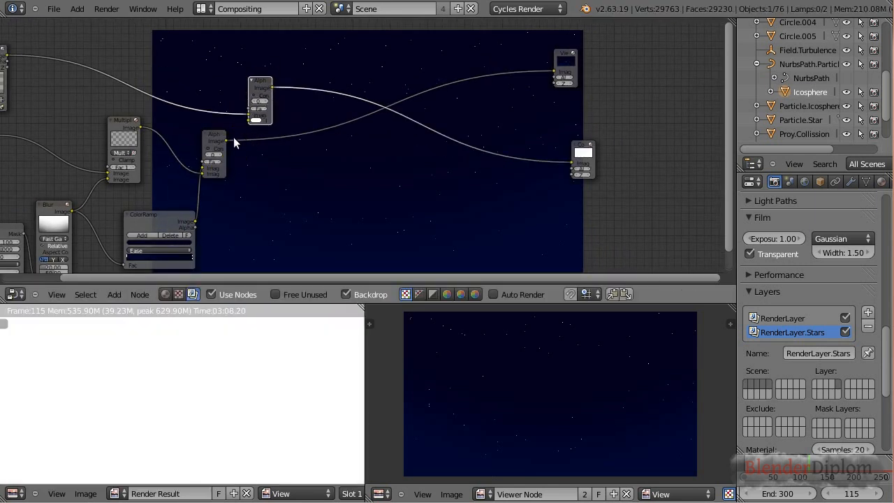
{"action": "left_click_drag", "start_coordinate": [226, 139], "coordinate": [250, 116]}
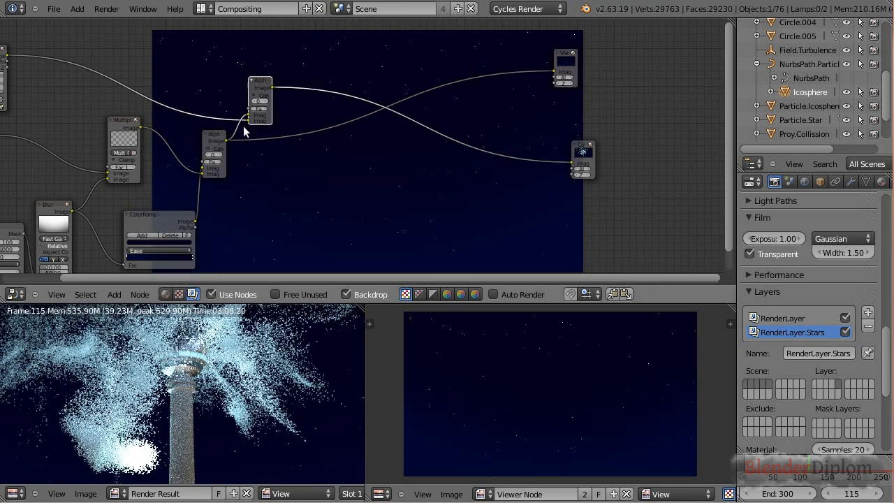
{"action": "left_click", "coordinate": [263, 78], "text": "ctrl+shift"}
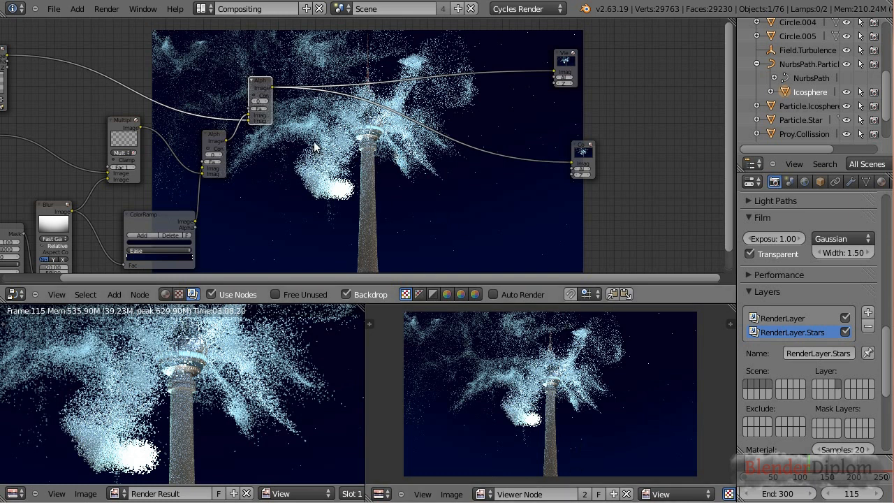
Move the Viewer and Composite nodes farther from the final AlphaOver node to make room between them.
{"action": "middle_click_drag", "start_coordinate": [403, 184], "coordinate": [314, 217]}
{"action": "left_click_drag", "start_coordinate": [478, 90], "coordinate": [638, 69]}
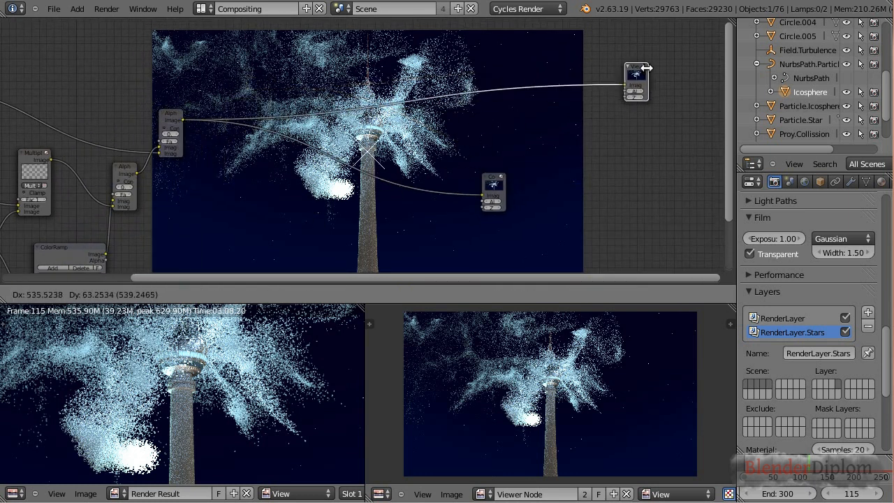
{"action": "left_click_drag", "start_coordinate": [494, 180], "coordinate": [627, 159]}
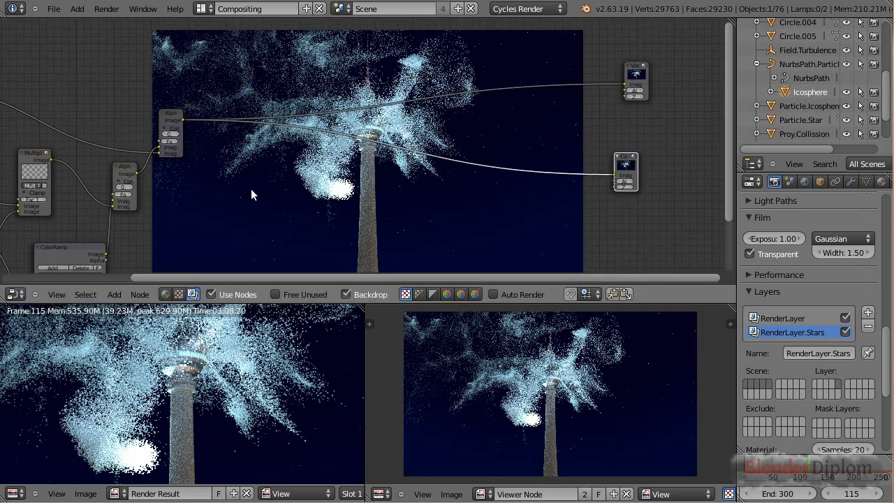
Add a Blur node and insert it on the link between the final AlphaOver node and the Viewer.
{"action": "key", "text": "shift+a"}
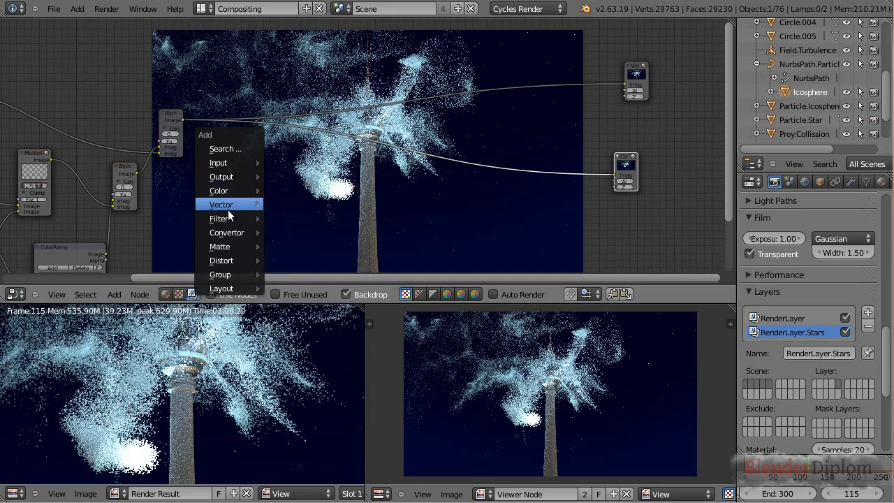
{"action": "mouse_move", "coordinate": [229, 181]}
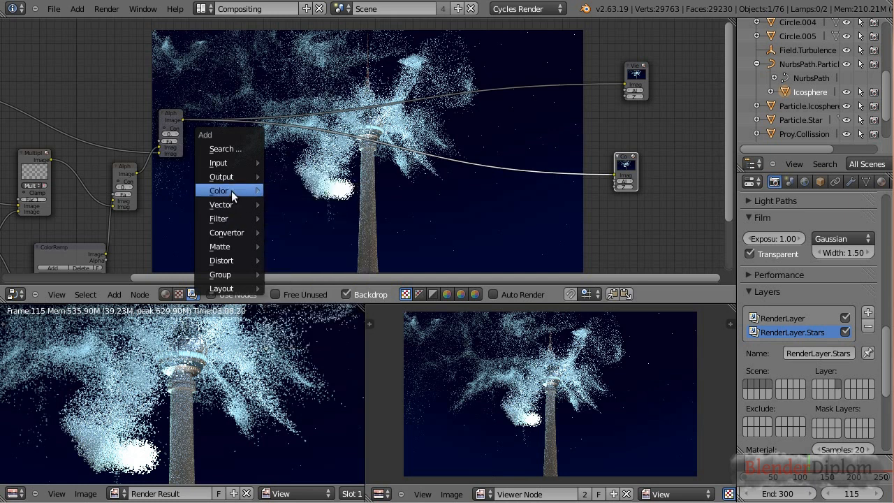
{"action": "mouse_move", "coordinate": [232, 217]}
{"action": "left_click", "coordinate": [285, 233]}
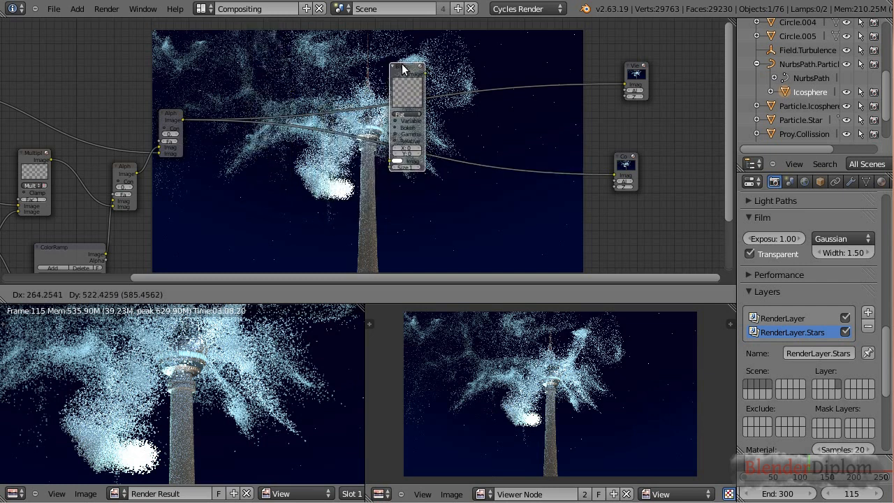
{"action": "left_click", "coordinate": [426, 26]}
{"action": "left_click_drag", "start_coordinate": [425, 24], "coordinate": [238, 71]}
Set the new Blur node to Fast Gaussian with Relative enabled and 1% in both X and Y.
{"action": "left_click", "coordinate": [240, 109]}
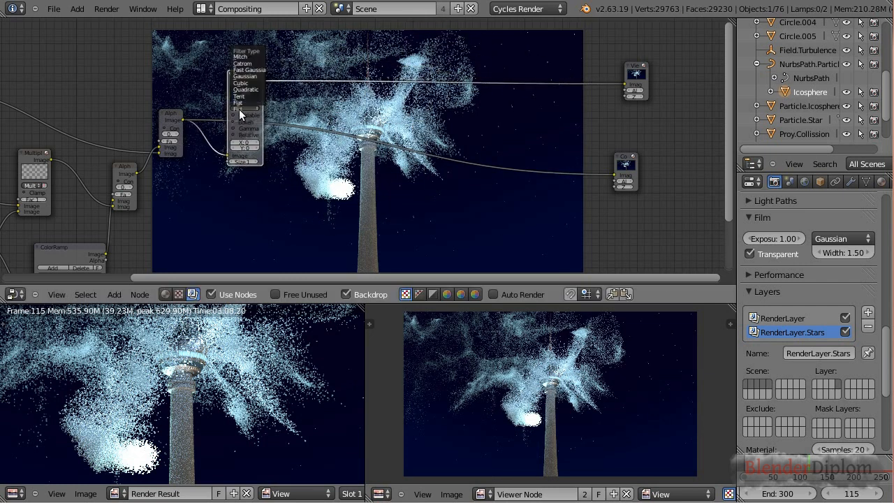
{"action": "left_click", "coordinate": [245, 70]}
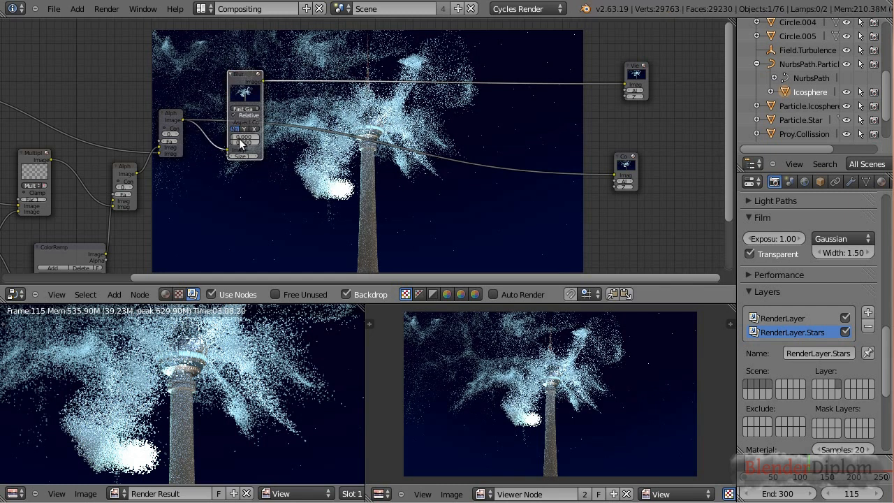
{"action": "key", "text": "Return"}
{"action": "left_click", "coordinate": [241, 142]}
{"action": "type", "text": "1"}
{"action": "key", "text": "Return"}
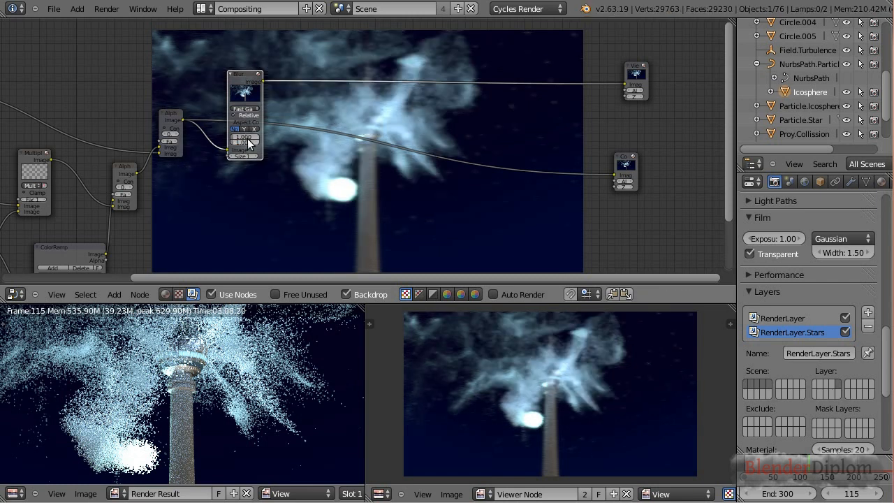
Lower the Blur node and insert a Mix node on the link between it and the Viewer.
{"action": "left_click_drag", "start_coordinate": [244, 78], "coordinate": [233, 148]}
{"action": "key", "text": "shift+a"}
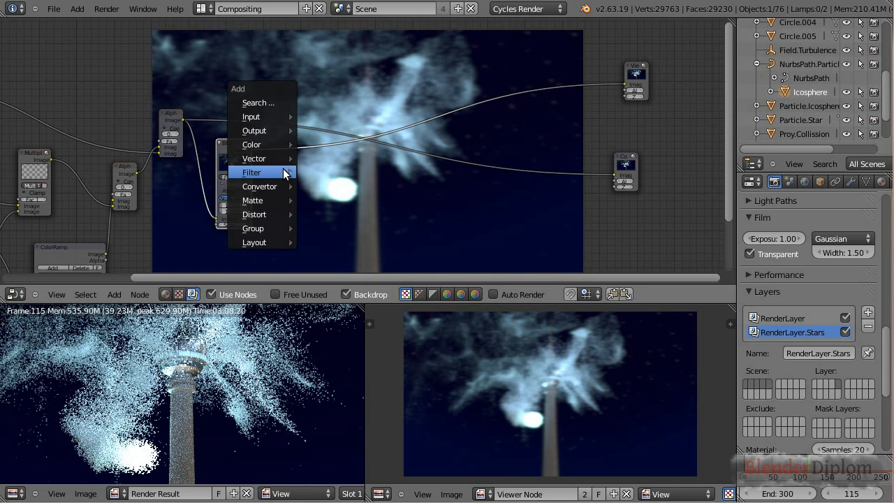
{"action": "mouse_move", "coordinate": [271, 145]}
{"action": "left_click", "coordinate": [339, 157]}
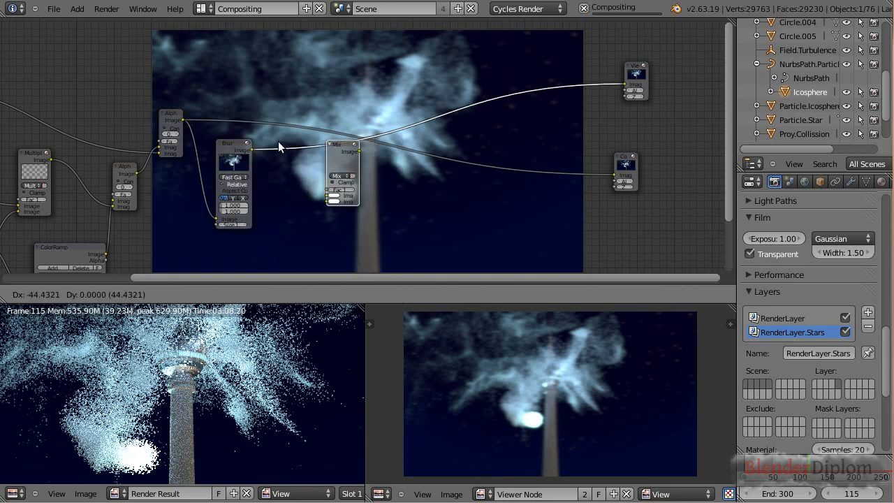
{"action": "left_click", "coordinate": [304, 186]}
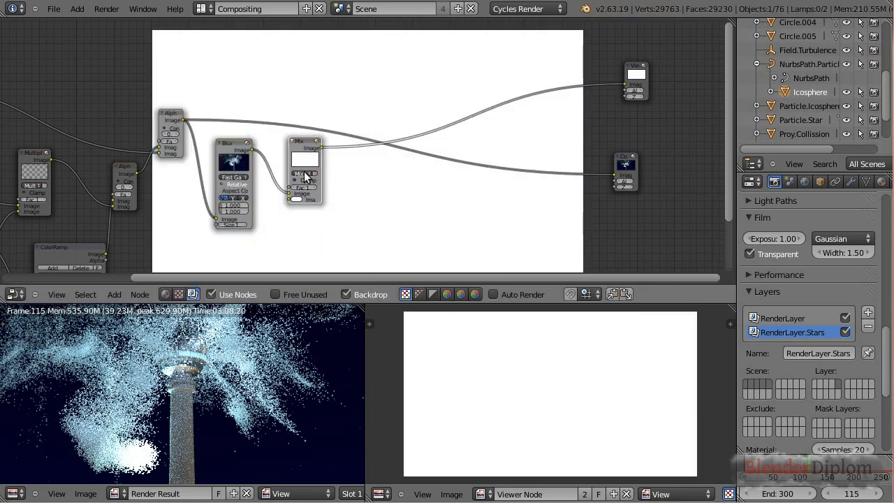
Set the Mix node's blend type to Add and connect the final AlphaOver output to its second image input.
{"action": "left_click", "coordinate": [303, 173]}
{"action": "left_click", "coordinate": [303, 162]}
{"action": "scroll", "coordinate": [307, 162], "scroll_direction": "up", "scroll_amount": 4}
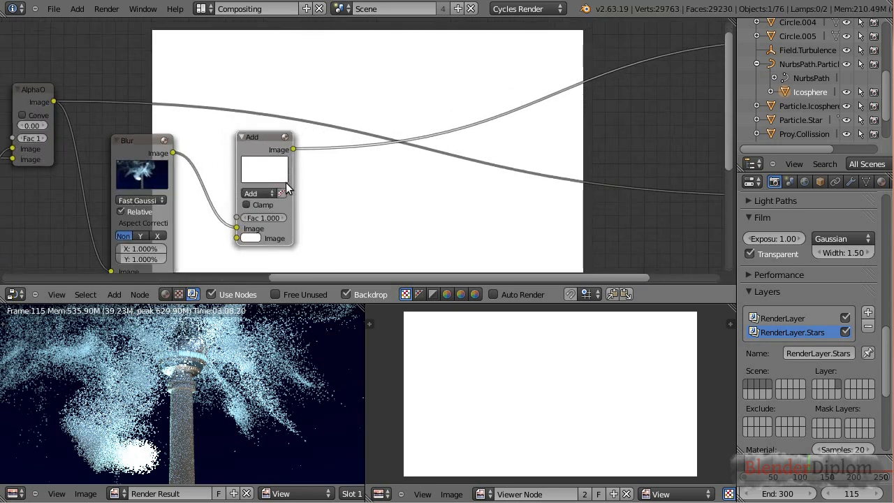
{"action": "left_click_drag", "start_coordinate": [44, 37], "coordinate": [275, 210]}
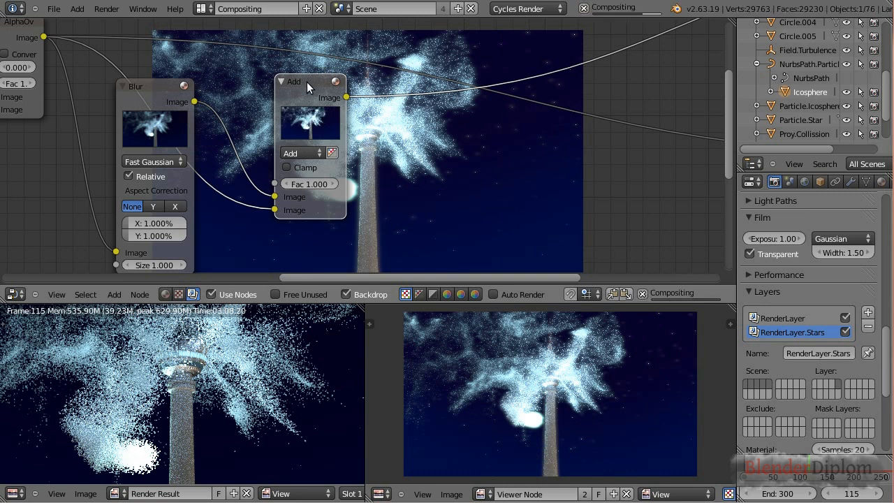
Inspect the glow around the tower in the Viewer image and move the Add and Blur nodes away from AlphaOver to make room.
{"action": "scroll", "coordinate": [635, 341], "scroll_direction": "up", "scroll_amount": 5}
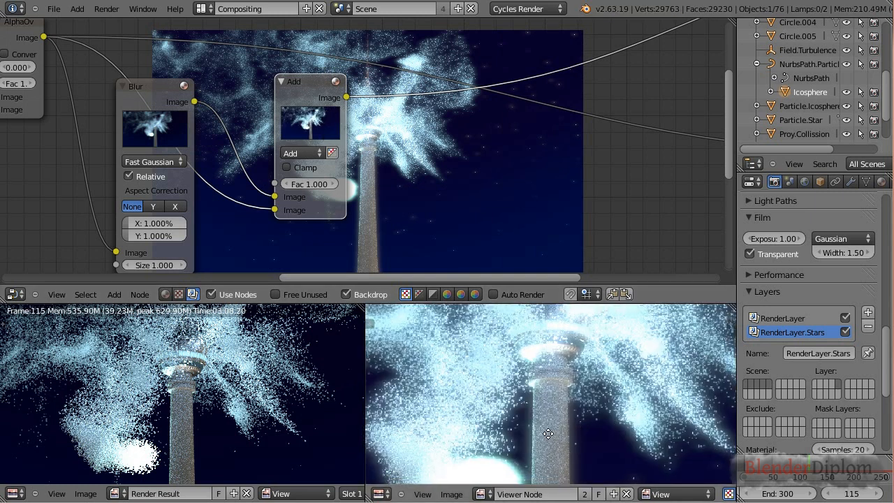
{"action": "scroll", "coordinate": [500, 428], "scroll_direction": "down", "scroll_amount": 2}
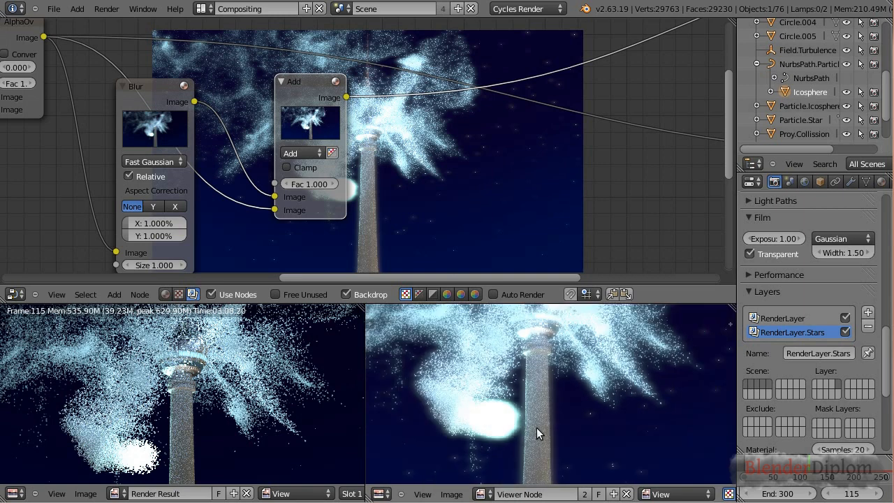
{"action": "scroll", "coordinate": [543, 449], "scroll_direction": "up", "scroll_amount": 4}
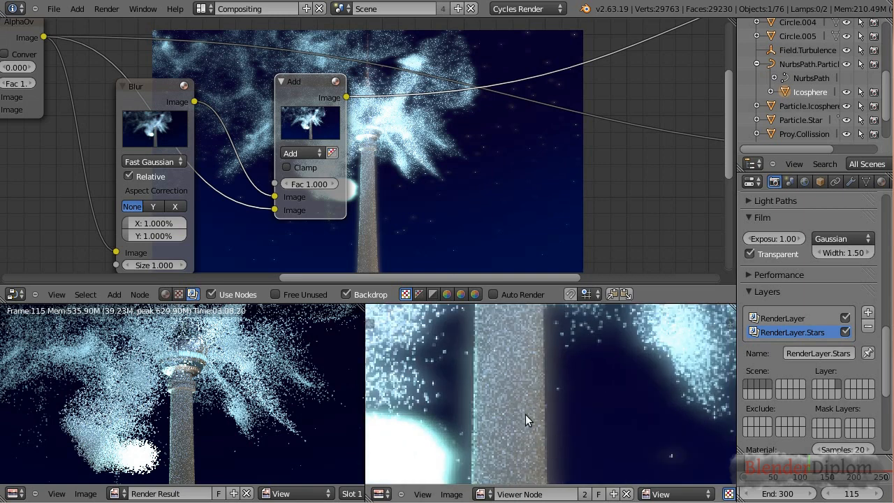
{"action": "scroll", "coordinate": [536, 431], "scroll_direction": "down", "scroll_amount": 4}
{"action": "middle_click_drag", "start_coordinate": [542, 465], "coordinate": [581, 351]}
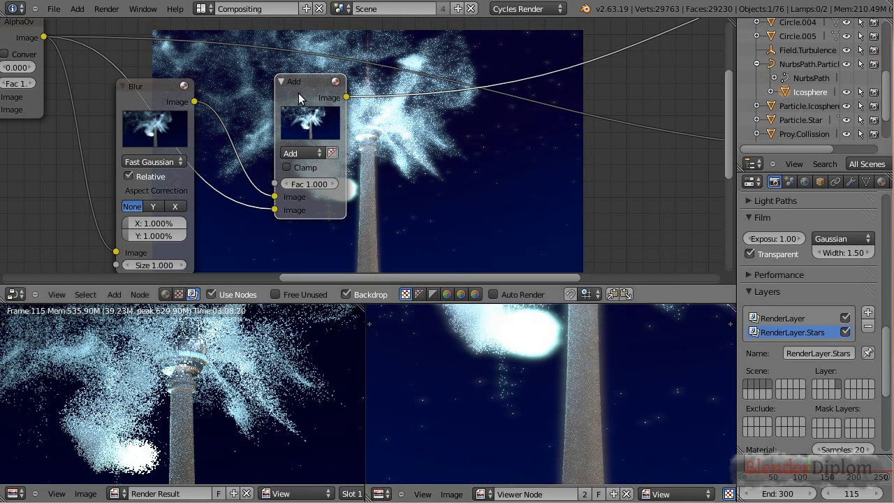
{"action": "left_click_drag", "start_coordinate": [298, 93], "coordinate": [464, 90]}
{"action": "left_click_drag", "start_coordinate": [150, 90], "coordinate": [348, 92]}
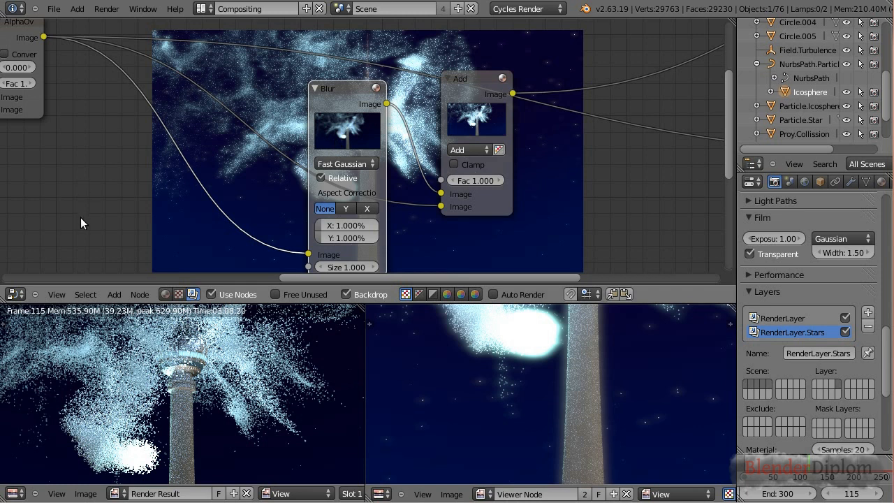
Insert an RGB Curves node between AlphaOver and Blur and pull its curve down to a point at X 0.733, Y 0.227.
{"action": "key", "text": "shift+a"}
{"action": "mouse_move", "coordinate": [71, 188]}
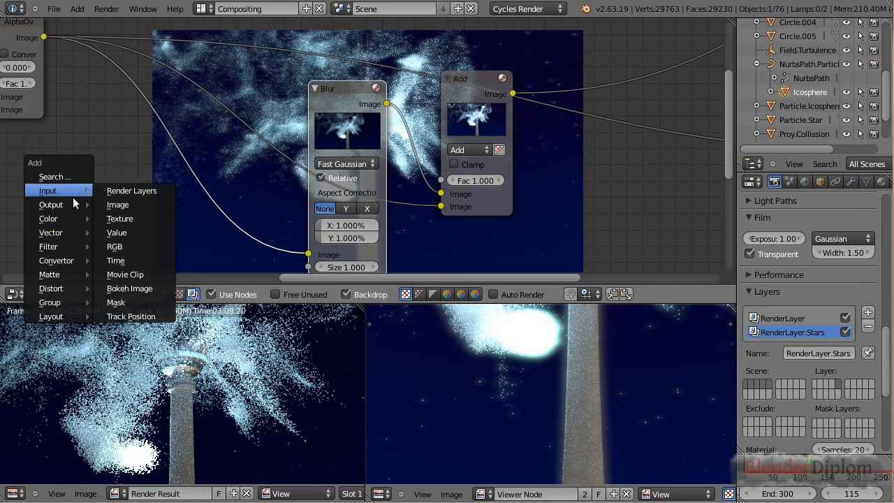
{"action": "mouse_move", "coordinate": [61, 219]}
{"action": "left_click", "coordinate": [130, 221]}
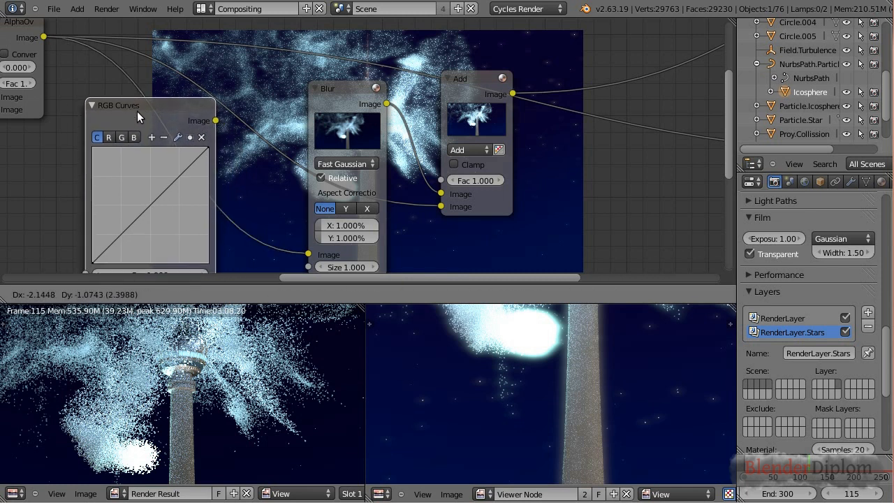
{"action": "left_click", "coordinate": [126, 113]}
{"action": "left_click_drag", "start_coordinate": [155, 224], "coordinate": [165, 240]}
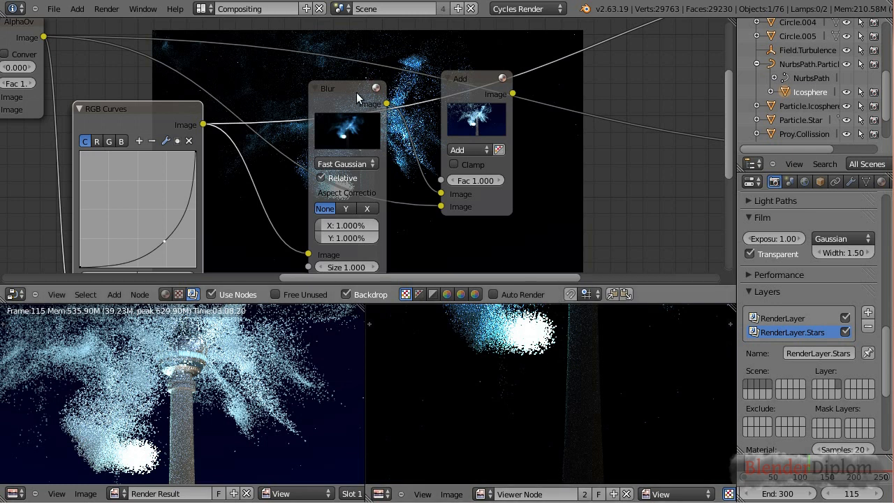
Preview the Blur output and the Add result in the Viewer and examine the glow around the tower and particles.
{"action": "left_click_drag", "start_coordinate": [337, 91], "coordinate": [298, 83]}
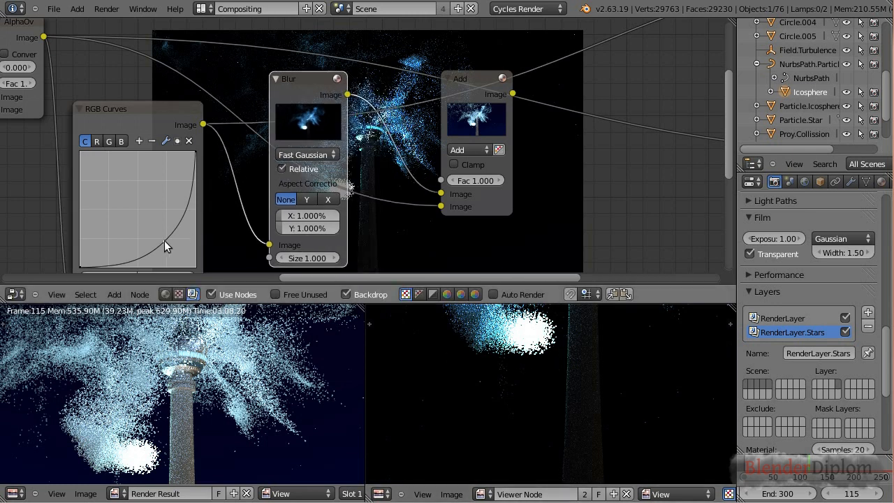
{"action": "left_click", "coordinate": [299, 87], "text": "ctrl+shift"}
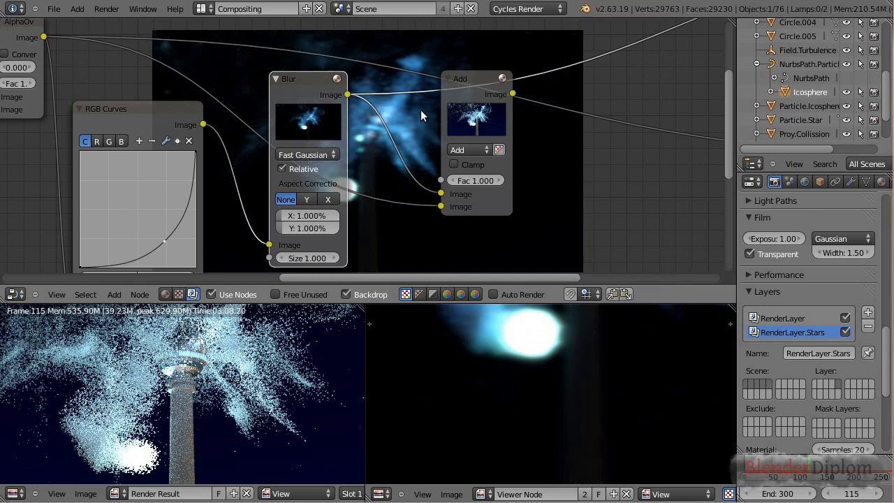
{"action": "left_click", "coordinate": [467, 74], "text": "ctrl+shift"}
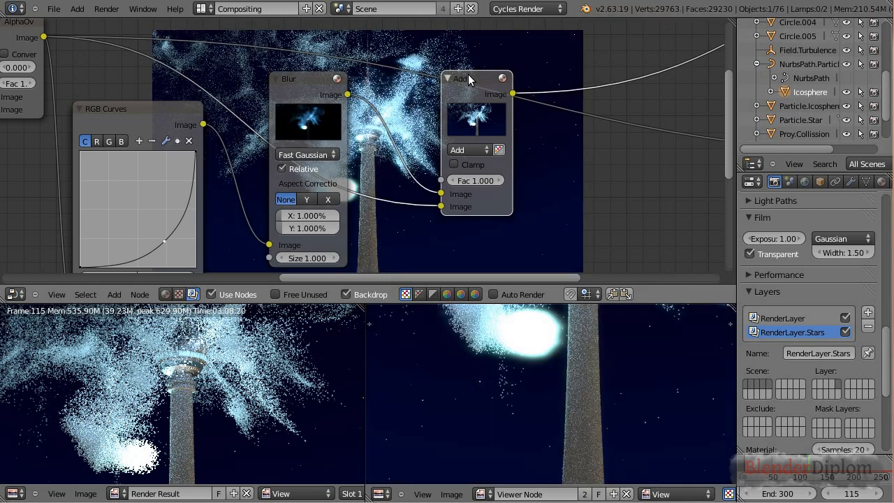
{"action": "scroll", "coordinate": [552, 349], "scroll_direction": "down", "scroll_amount": 5}
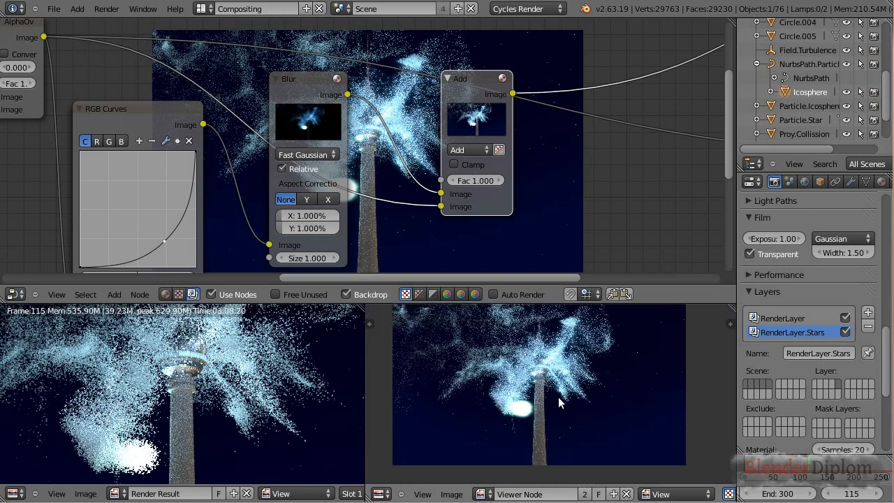
{"action": "scroll", "coordinate": [558, 394], "scroll_direction": "up", "scroll_amount": 6}
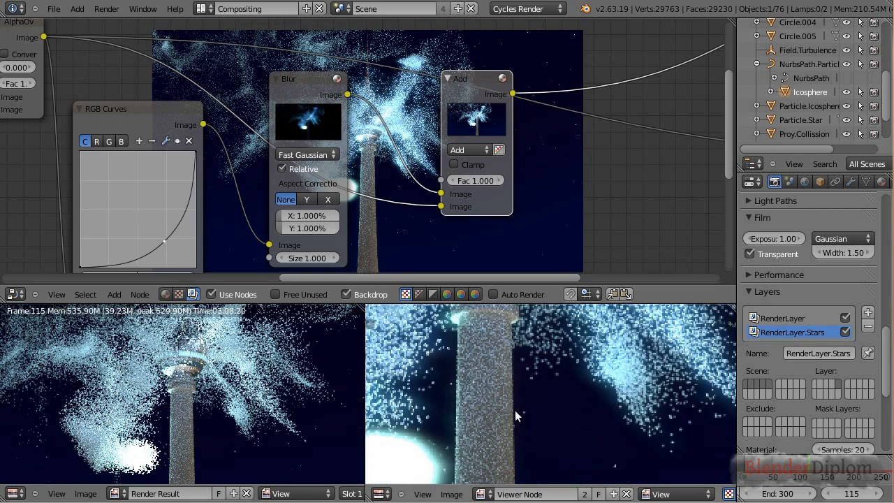
{"action": "scroll", "coordinate": [544, 427], "scroll_direction": "down", "scroll_amount": 5}
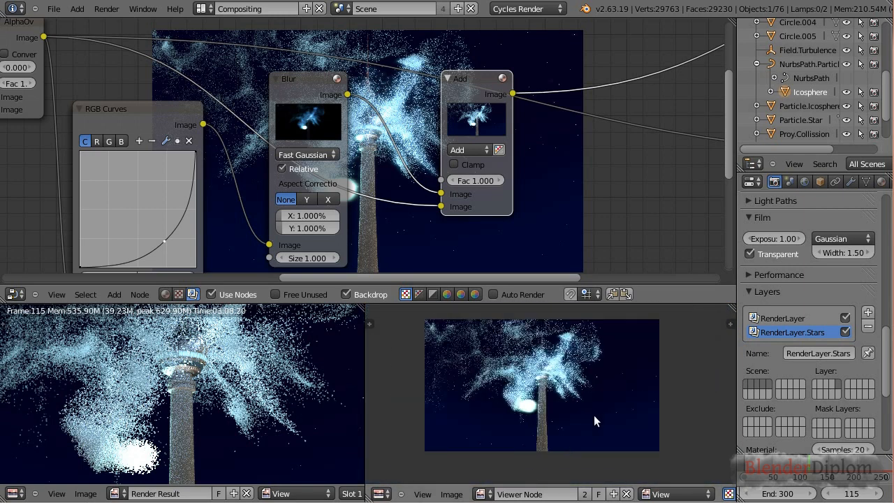
{"action": "scroll", "coordinate": [600, 417], "scroll_direction": "up", "scroll_amount": 2}
Rearrange the RGB Curves, Blur and Add nodes into a row beside the final AlphaOver node, leaving free space below Blur.
{"action": "left_click_drag", "start_coordinate": [300, 84], "coordinate": [251, 77]}
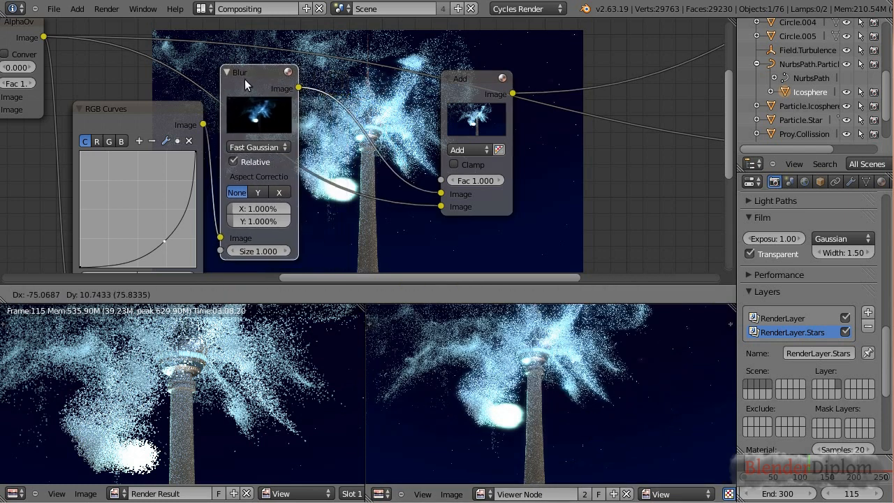
{"action": "left_click_drag", "start_coordinate": [465, 83], "coordinate": [411, 38]}
{"action": "scroll", "coordinate": [304, 142], "scroll_direction": "down", "scroll_amount": 3}
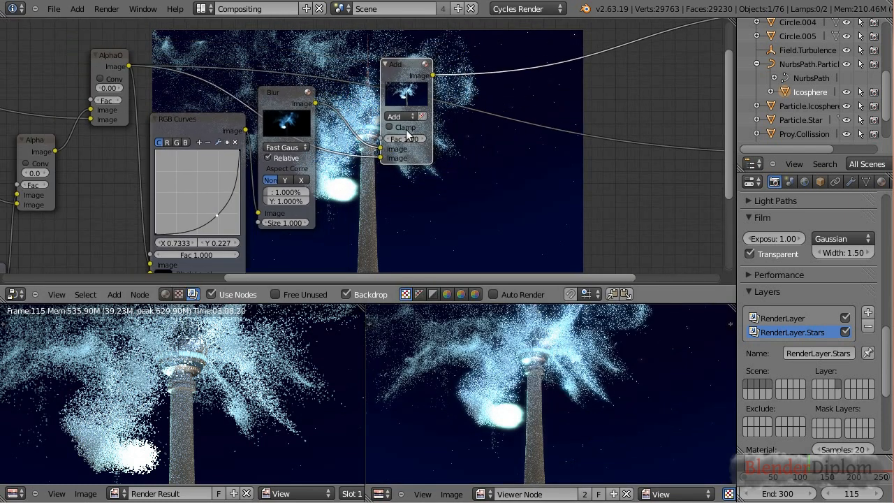
{"action": "left_click_drag", "start_coordinate": [393, 94], "coordinate": [389, 59]}
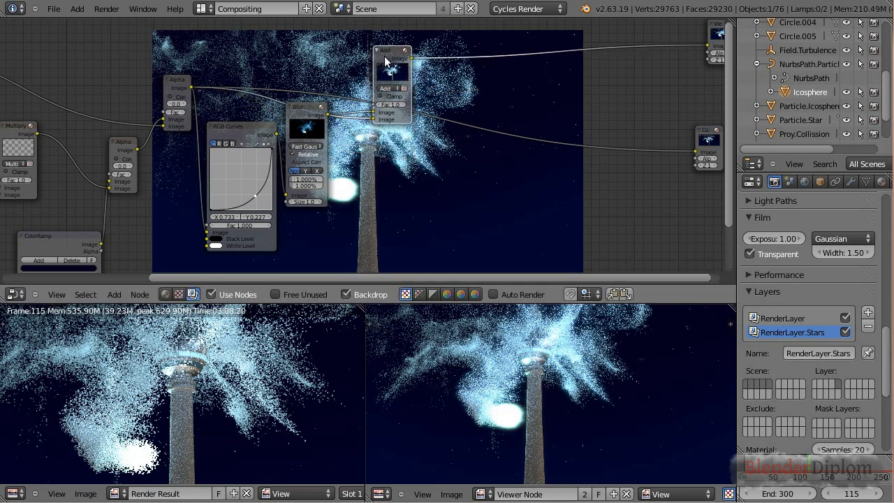
{"action": "left_click_drag", "start_coordinate": [245, 132], "coordinate": [250, 40]}
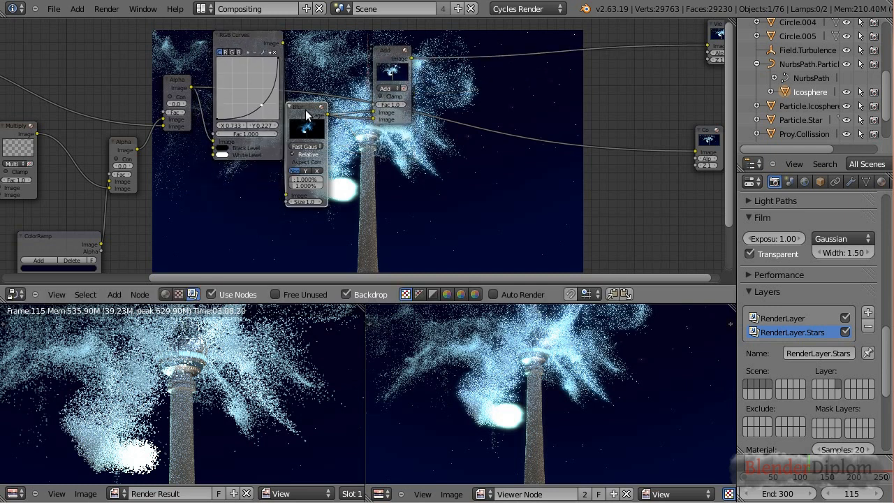
{"action": "left_click_drag", "start_coordinate": [294, 108], "coordinate": [309, 36]}
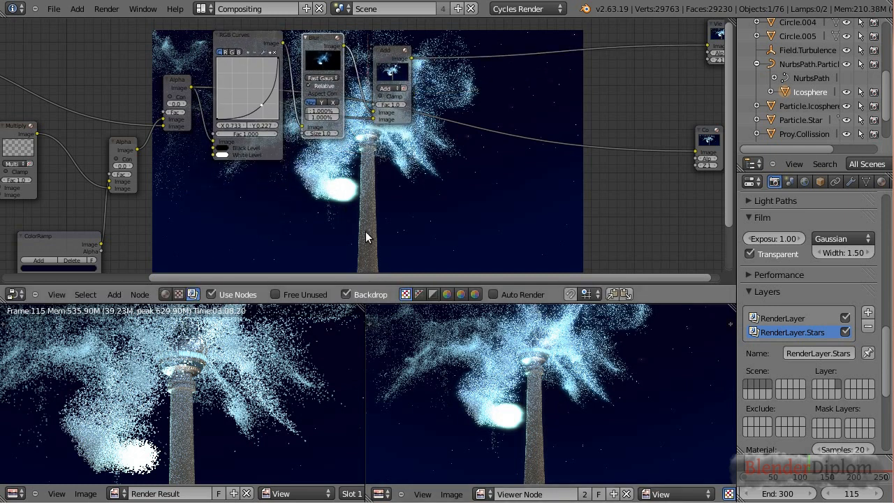
Add a Glare node below the Blur node, feed it the final AlphaOver output and preview it in the Viewer.
{"action": "key", "text": "shift+a"}
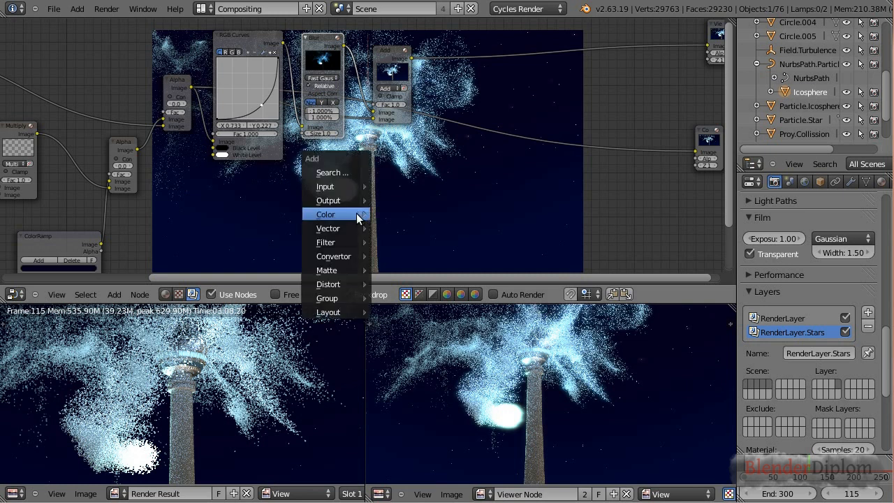
{"action": "mouse_move", "coordinate": [340, 241]}
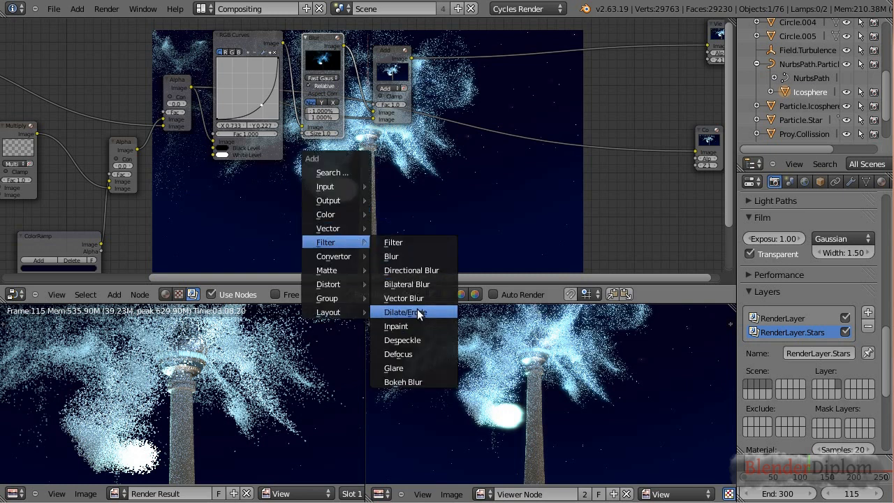
{"action": "left_click", "coordinate": [403, 368]}
{"action": "scroll", "coordinate": [404, 266], "scroll_direction": "down", "scroll_amount": 2}
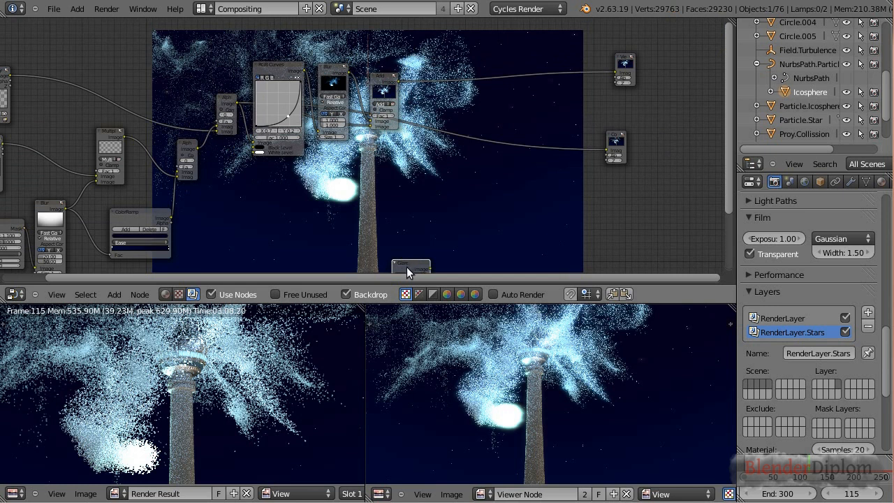
{"action": "left_click", "coordinate": [331, 150]}
{"action": "scroll", "coordinate": [289, 158], "scroll_direction": "up", "scroll_amount": 1}
{"action": "left_click_drag", "start_coordinate": [206, 93], "coordinate": [311, 241]}
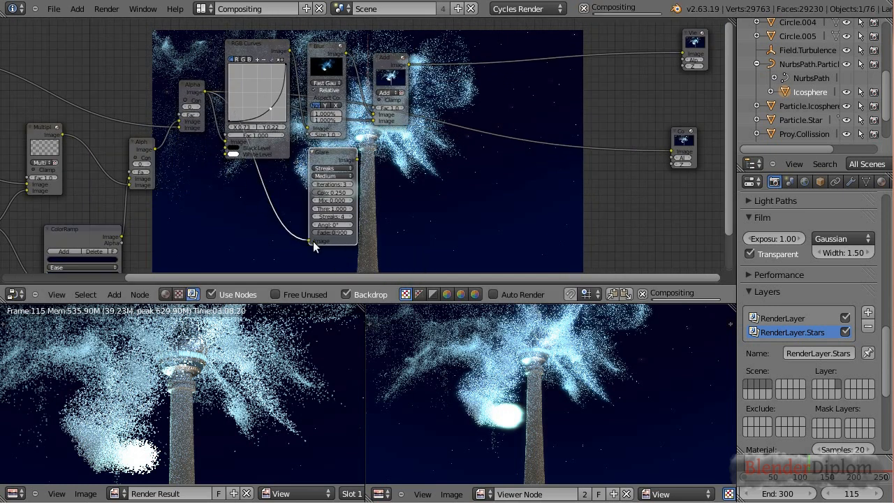
{"action": "left_click", "coordinate": [331, 154], "text": "ctrl+shift"}
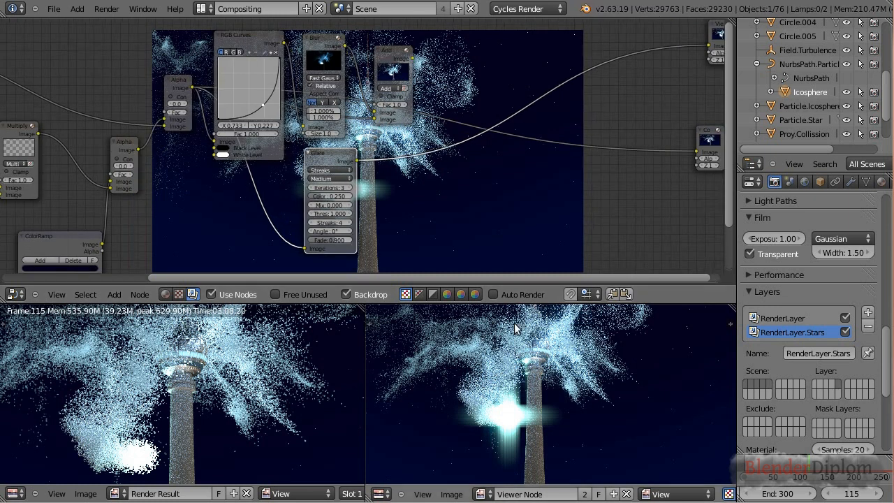
Set the Glare node's quality to Low and its number of streaks to 6.
{"action": "scroll", "coordinate": [514, 443], "scroll_direction": "up", "scroll_amount": 3}
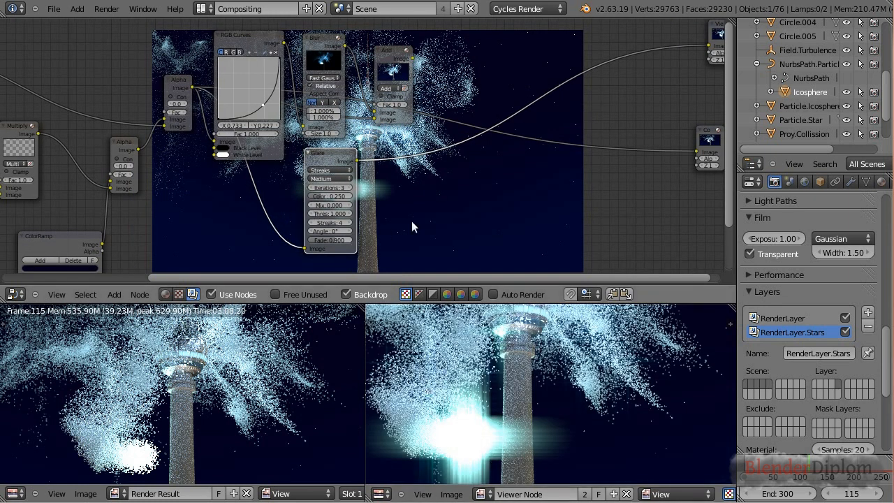
{"action": "scroll", "coordinate": [412, 221], "scroll_direction": "up", "scroll_amount": 1}
{"action": "scroll", "coordinate": [525, 465], "scroll_direction": "up", "scroll_amount": 2}
{"action": "scroll", "coordinate": [531, 412], "scroll_direction": "down", "scroll_amount": 3}
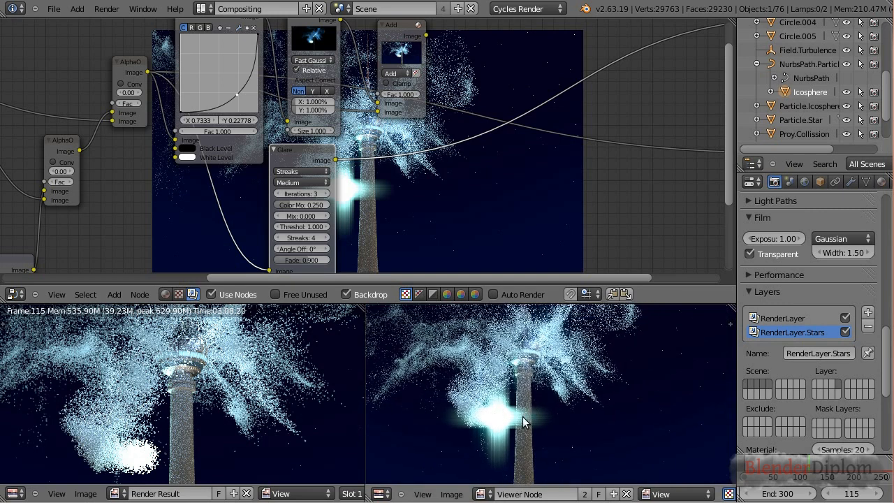
{"action": "left_click", "coordinate": [300, 182]}
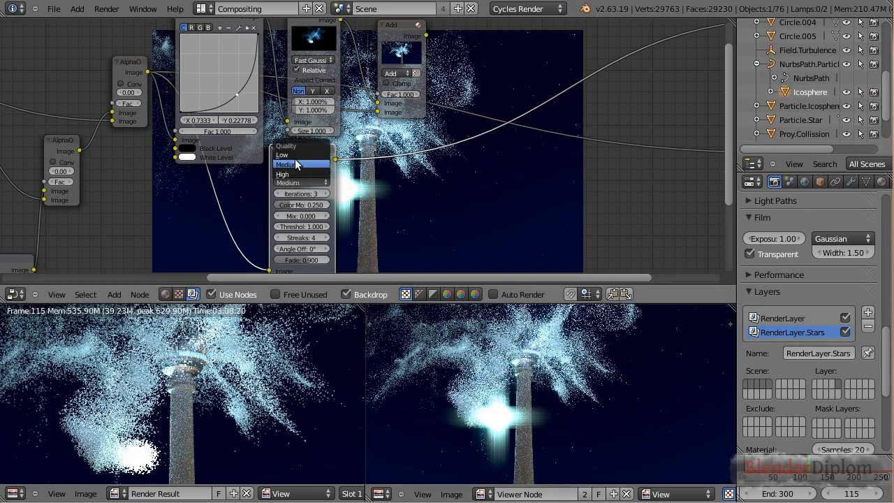
{"action": "left_click", "coordinate": [292, 156]}
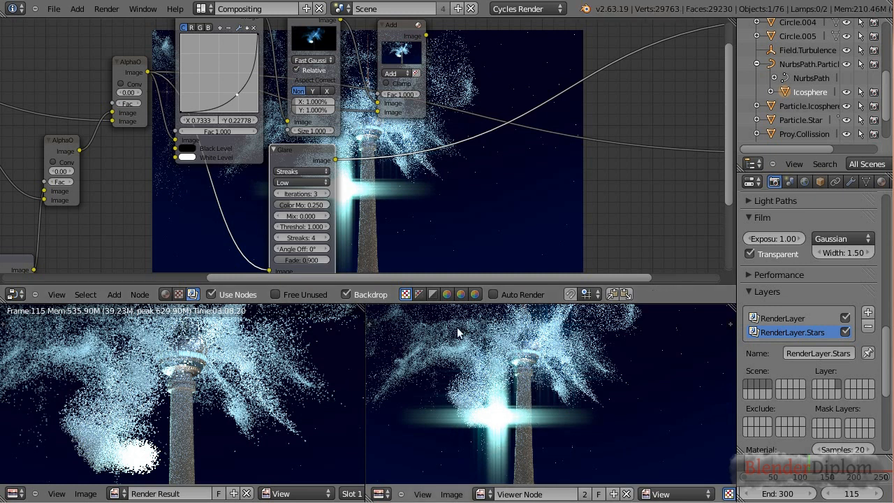
{"action": "left_click", "coordinate": [325, 238]}
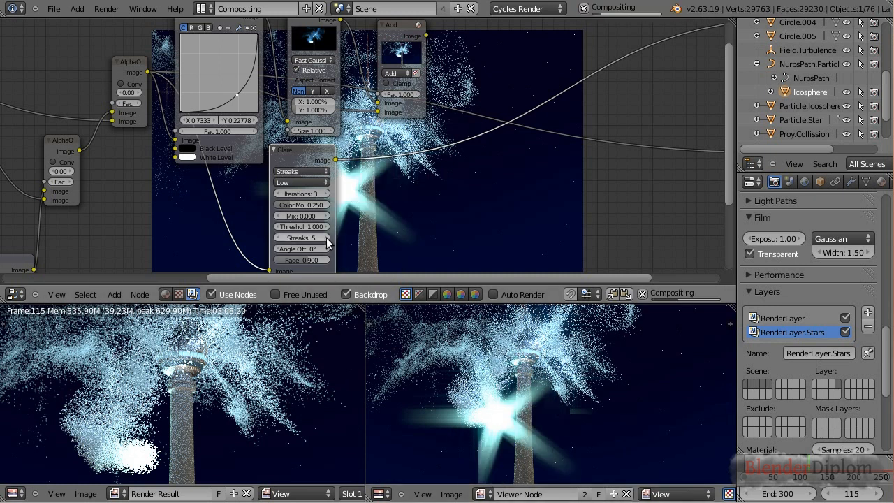
{"action": "left_click", "coordinate": [325, 238]}
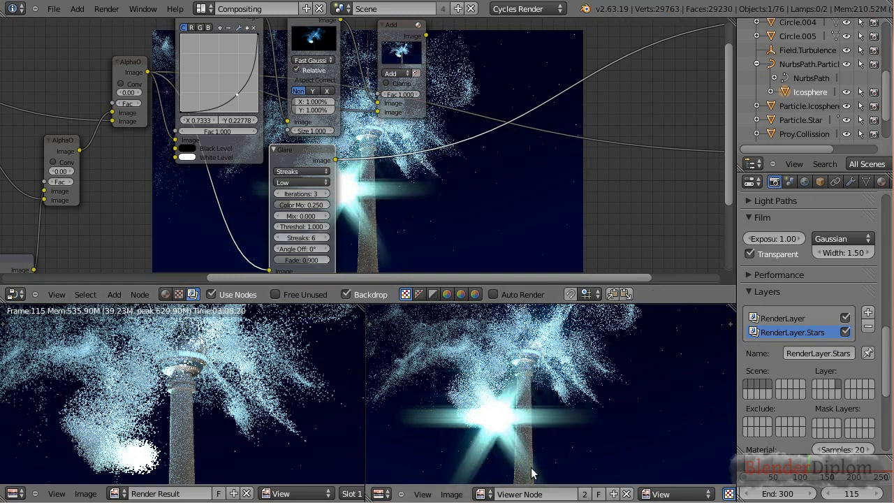
Set the Glare node's threshold to 1.300 and its fade to 0.820.
{"action": "left_click", "coordinate": [325, 227]}
{"action": "left_click", "coordinate": [326, 229]}
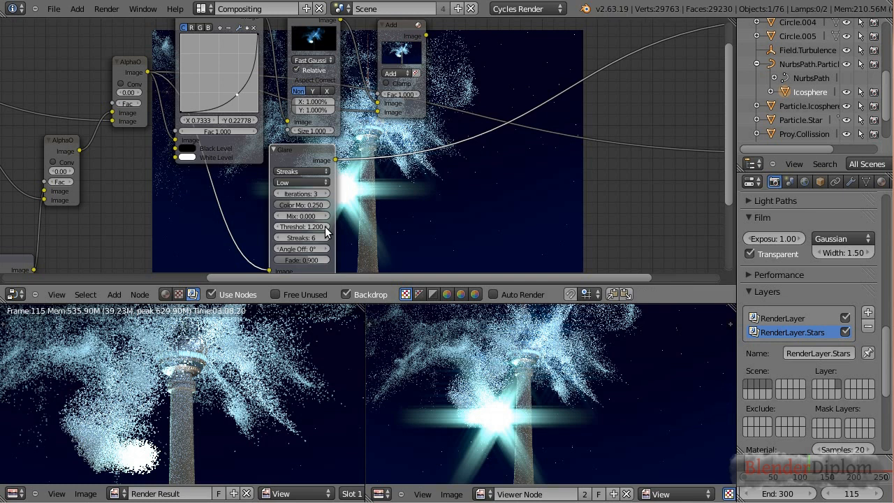
{"action": "left_click", "coordinate": [325, 229]}
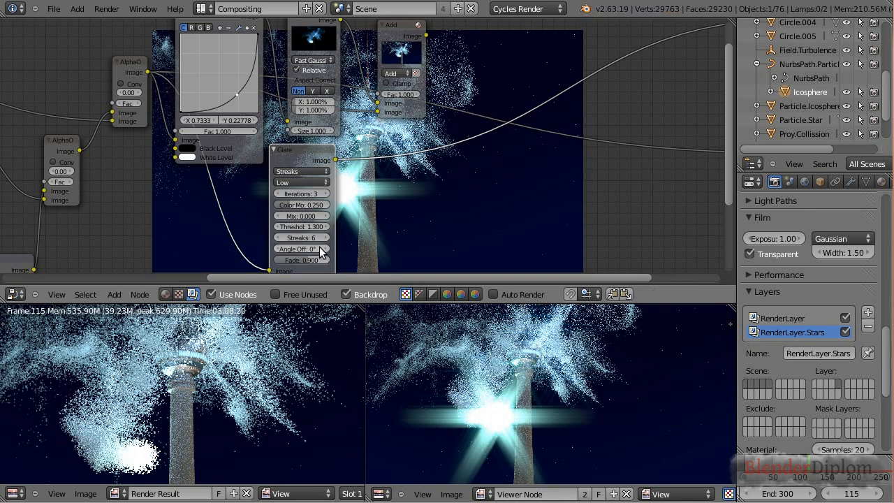
{"action": "left_click_drag", "start_coordinate": [310, 262], "coordinate": [286, 262]}
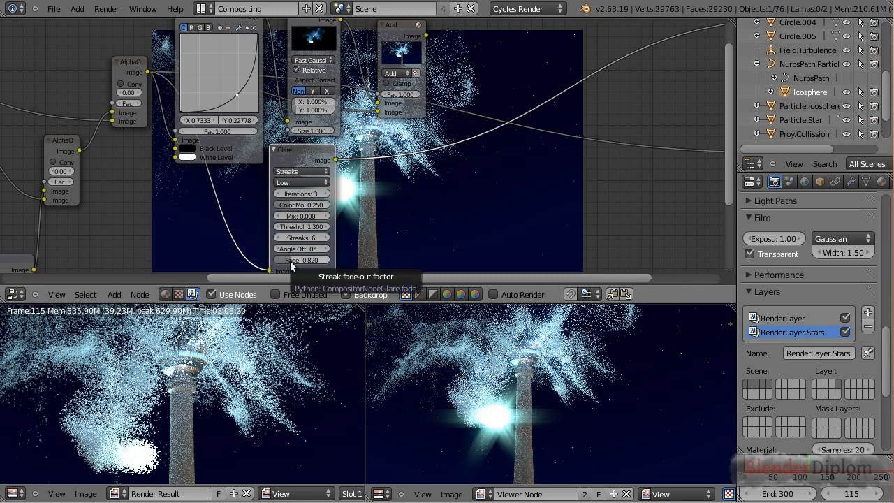
Set the Glare node's Mix to 1.000 to output only the streaks.
{"action": "scroll", "coordinate": [547, 424], "scroll_direction": "up", "scroll_amount": 5}
{"action": "middle_click_drag", "start_coordinate": [537, 345], "coordinate": [548, 378]}
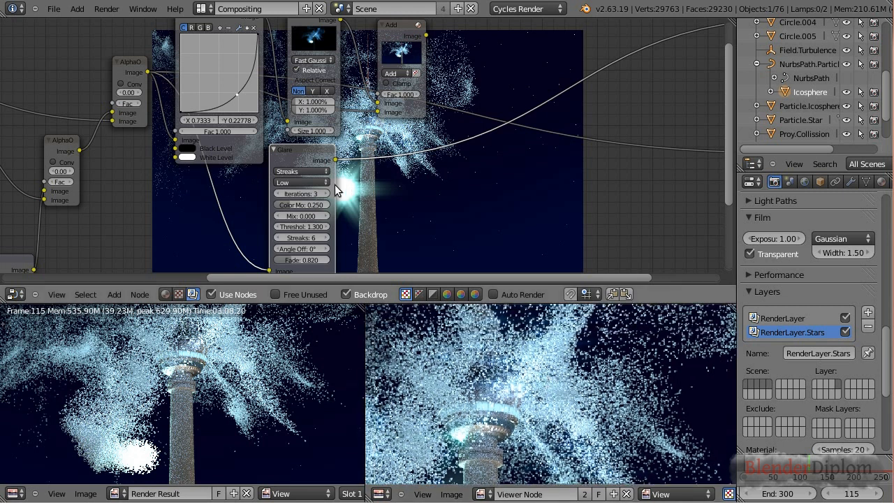
{"action": "left_click_drag", "start_coordinate": [299, 216], "coordinate": [325, 218]}
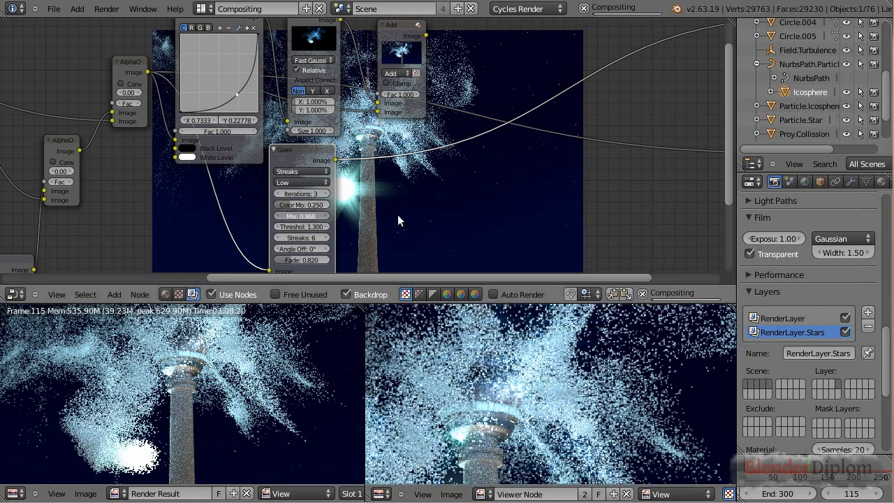
{"action": "left_click_drag", "start_coordinate": [398, 221], "coordinate": [425, 214]}
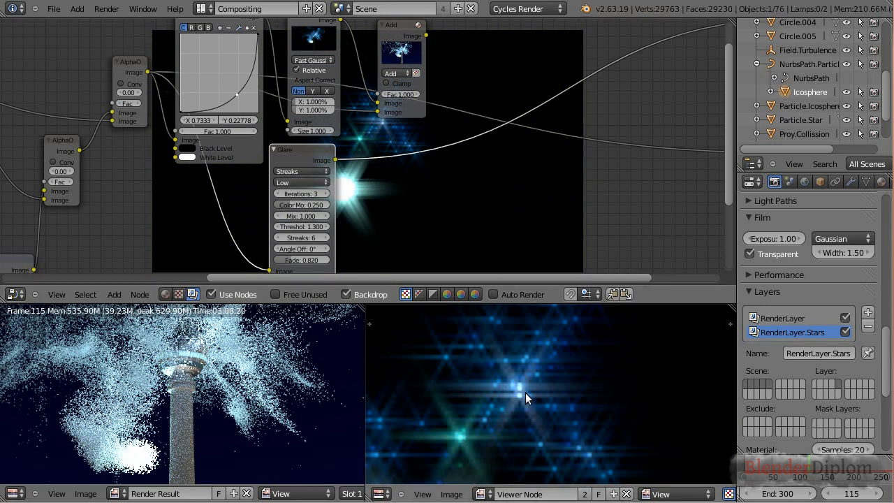
Shorten the streaks by setting the Glare node's fade to 0.780.
{"action": "scroll", "coordinate": [511, 413], "scroll_direction": "down", "scroll_amount": 2}
{"action": "middle_click_drag", "start_coordinate": [511, 413], "coordinate": [497, 361]}
{"action": "left_click_drag", "start_coordinate": [295, 263], "coordinate": [293, 268]}
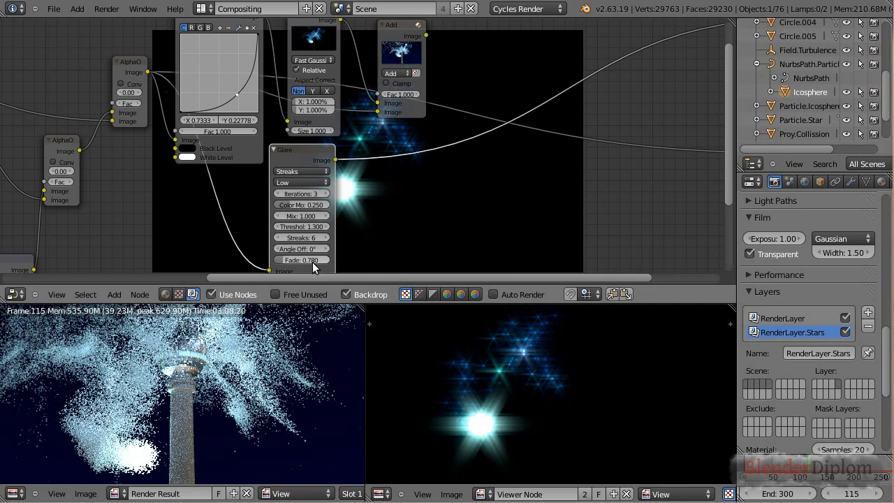
Duplicate the Add node before the Viewer and combine the first Add output with the Glare output as its two images.
{"action": "scroll", "coordinate": [402, 159], "scroll_direction": "down", "scroll_amount": 1}
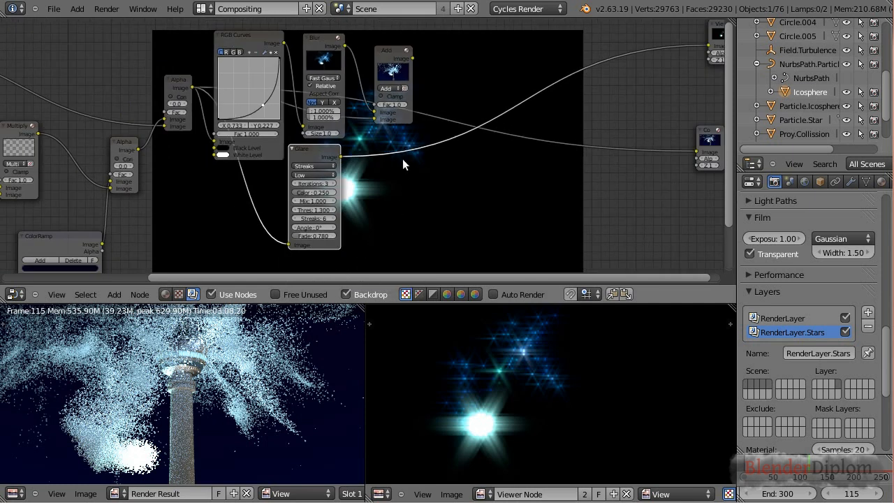
{"action": "left_click_drag", "start_coordinate": [379, 44], "coordinate": [367, 48]}
{"action": "key", "text": "shift+d"}
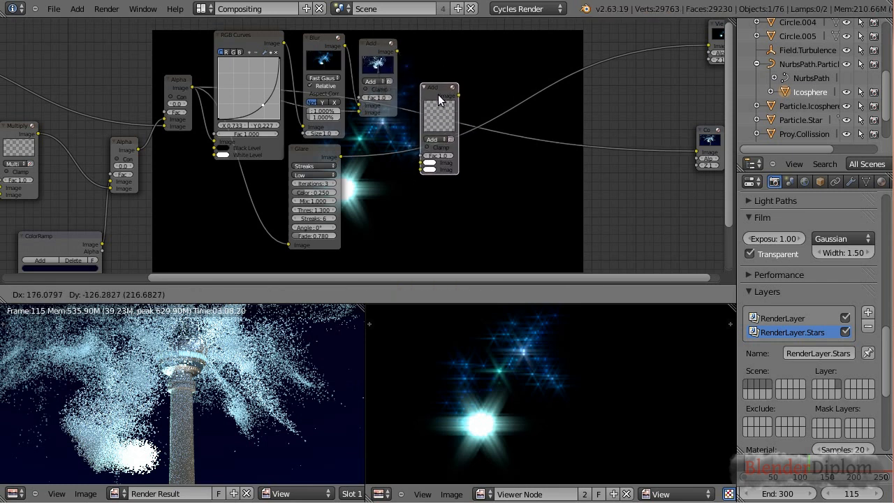
{"action": "left_click", "coordinate": [539, 46]}
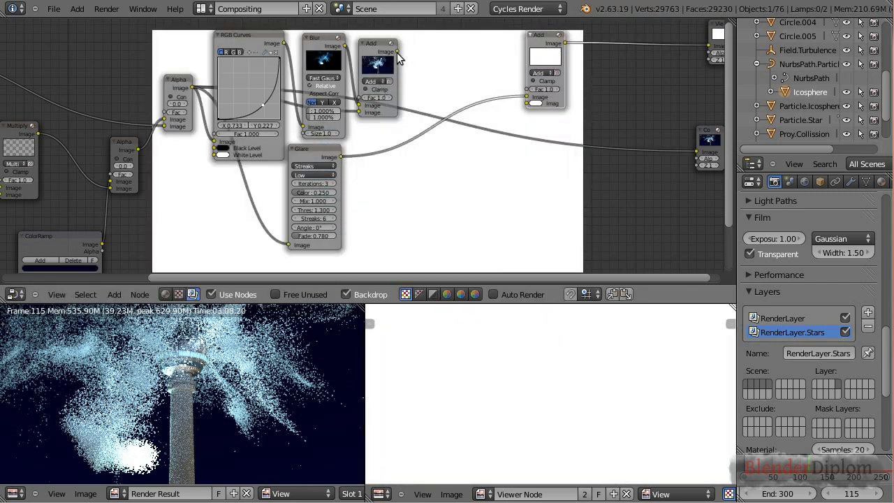
{"action": "left_click_drag", "start_coordinate": [398, 51], "coordinate": [530, 104]}
{"action": "left_click_drag", "start_coordinate": [548, 60], "coordinate": [448, 67]}
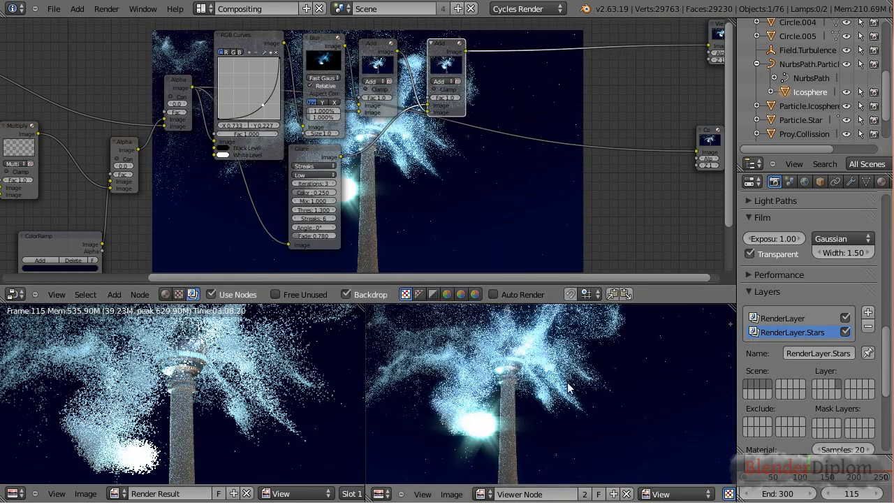
Inspect the streaks around the tower and the bright ball in the Viewer image and move the second Add node closer to the first.
{"action": "scroll", "coordinate": [535, 358], "scroll_direction": "up", "scroll_amount": 3}
{"action": "middle_click_drag", "start_coordinate": [514, 355], "coordinate": [506, 424]}
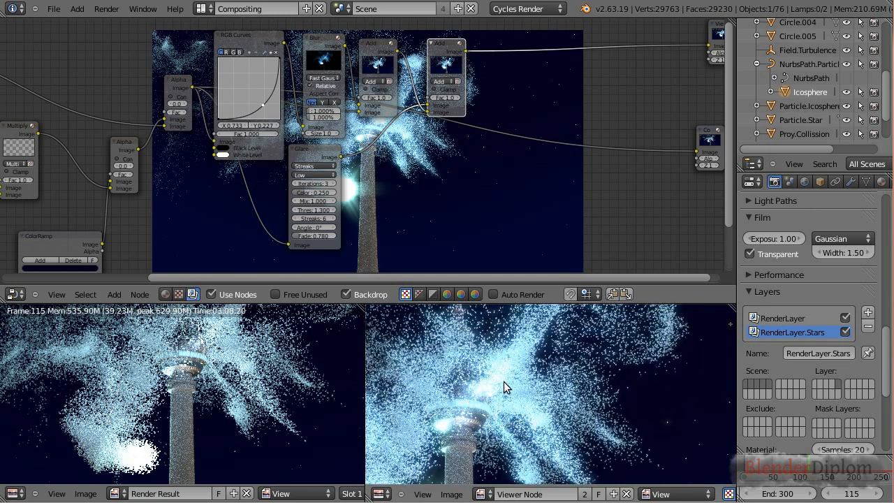
{"action": "scroll", "coordinate": [419, 405], "scroll_direction": "down", "scroll_amount": 3}
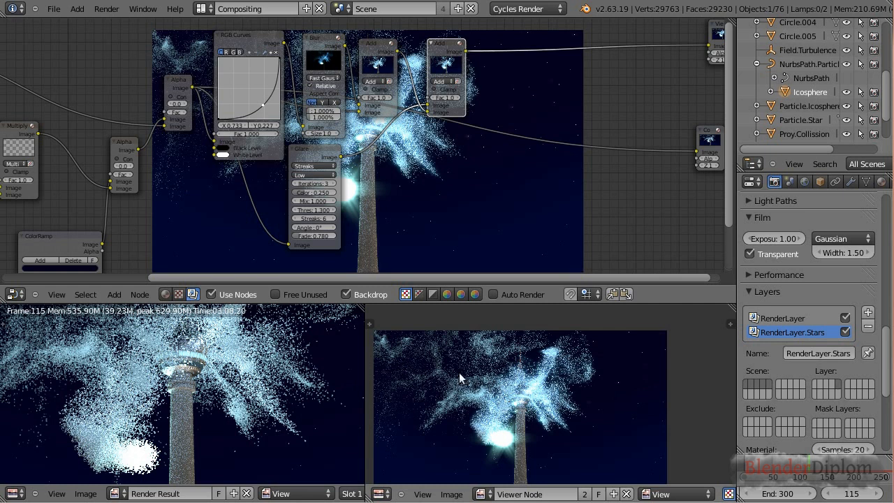
{"action": "scroll", "coordinate": [468, 373], "scroll_direction": "up", "scroll_amount": 2}
{"action": "mouse_move", "coordinate": [527, 421]}
{"action": "middle_mouse_down"}
{"action": "mouse_move", "coordinate": [517, 389]}
{"action": "mouse_move", "coordinate": [519, 405]}
{"action": "middle_mouse_up"}
{"action": "scroll", "coordinate": [517, 388], "scroll_direction": "down", "scroll_amount": 3}
{"action": "scroll", "coordinate": [515, 396], "scroll_direction": "up", "scroll_amount": 1}
{"action": "left_click_drag", "start_coordinate": [447, 51], "coordinate": [422, 81]}
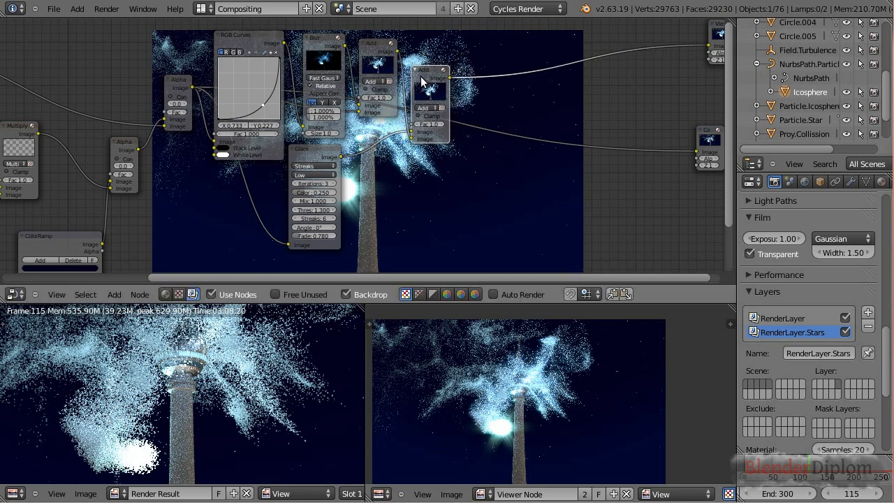
{"action": "scroll", "coordinate": [554, 422], "scroll_direction": "up", "scroll_amount": 2}
{"action": "middle_click_drag", "start_coordinate": [537, 455], "coordinate": [592, 419]}
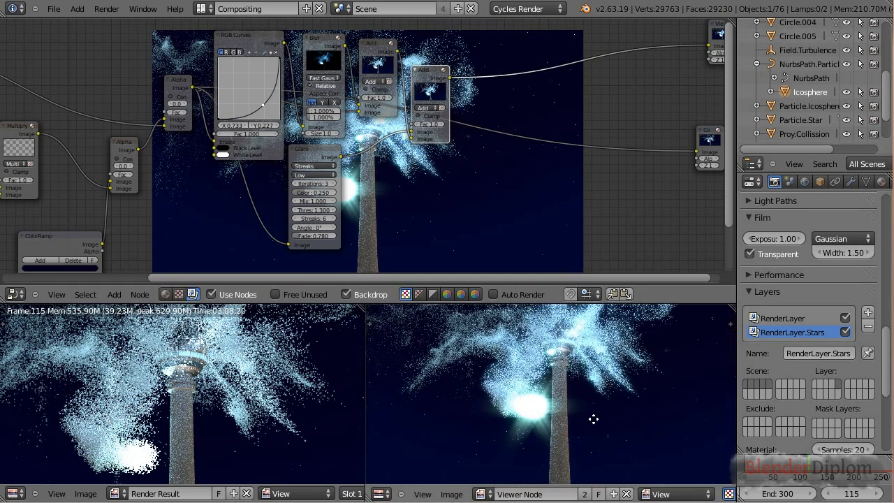
{"action": "scroll", "coordinate": [606, 386], "scroll_direction": "up", "scroll_amount": 1}
{"action": "left_click_drag", "start_coordinate": [420, 71], "coordinate": [418, 68]}
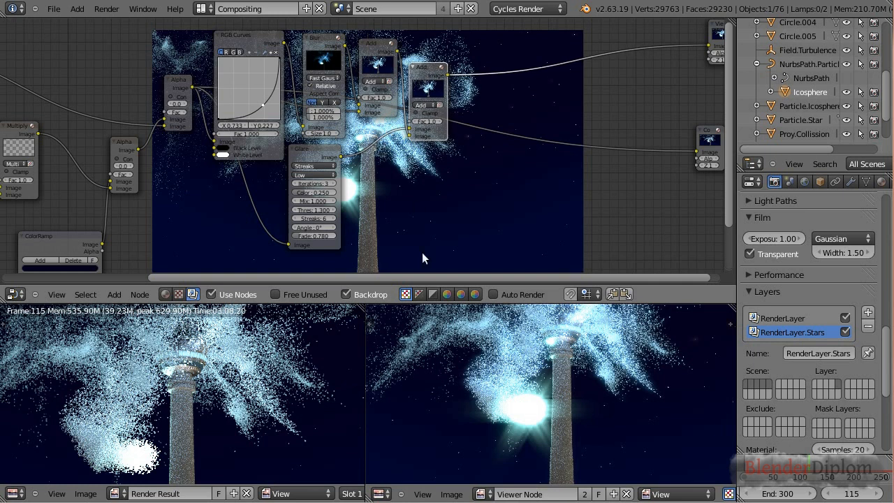
Add a Lens Distortion node and insert it on the link between the second Add node and the Viewer node.
{"action": "key", "text": "shift+a"}
{"action": "mouse_move", "coordinate": [515, 110]}
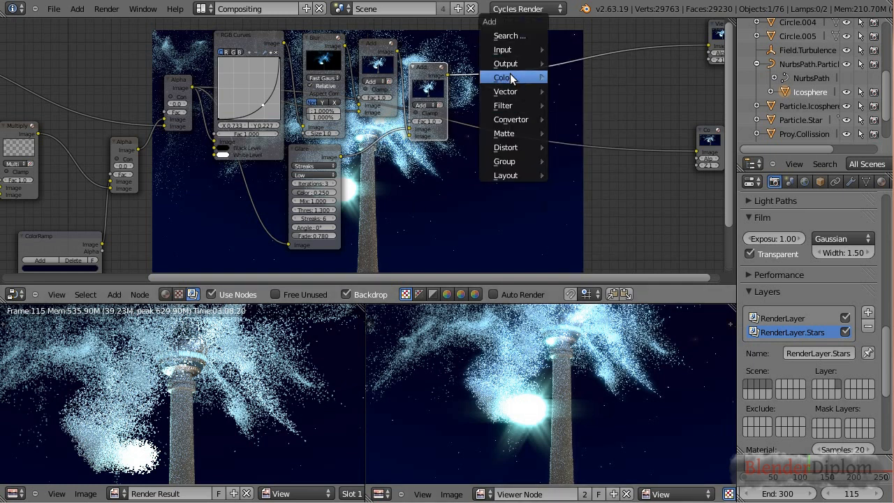
{"action": "mouse_move", "coordinate": [519, 151]}
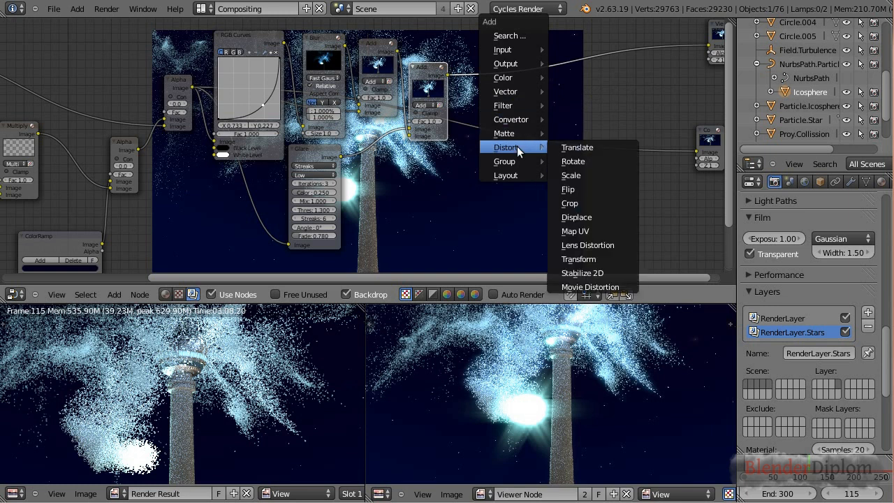
{"action": "left_click", "coordinate": [588, 245]}
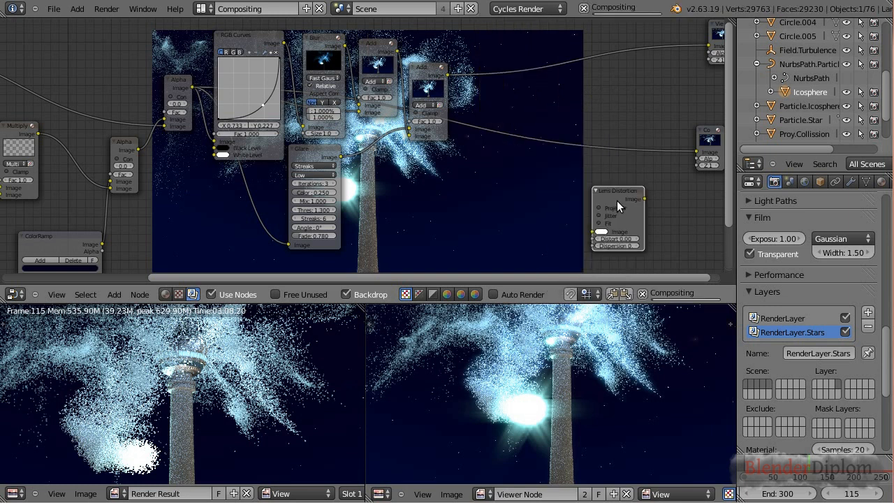
{"action": "left_click", "coordinate": [501, 30]}
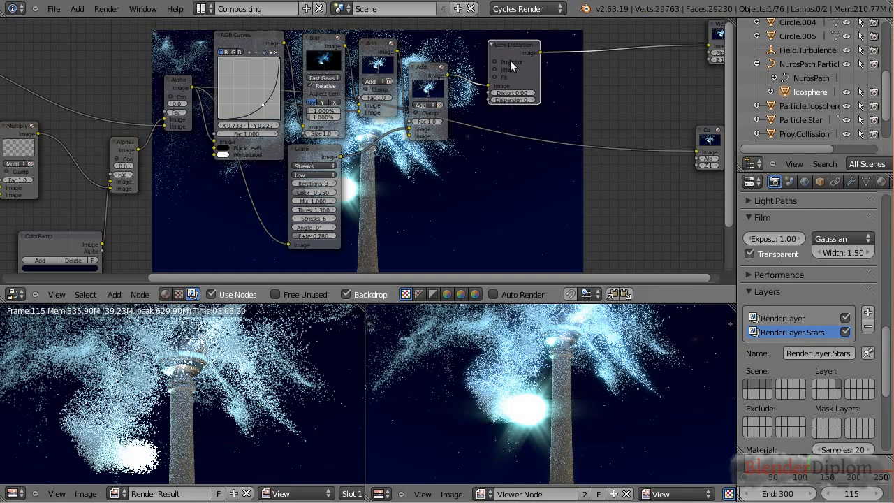
Try a dispersion of 0.100 on the Lens Distortion node and check the colour fringing in the Viewer image.
{"action": "scroll", "coordinate": [528, 102], "scroll_direction": "up", "scroll_amount": 4}
{"action": "middle_click_drag", "start_coordinate": [579, 91], "coordinate": [370, 192]}
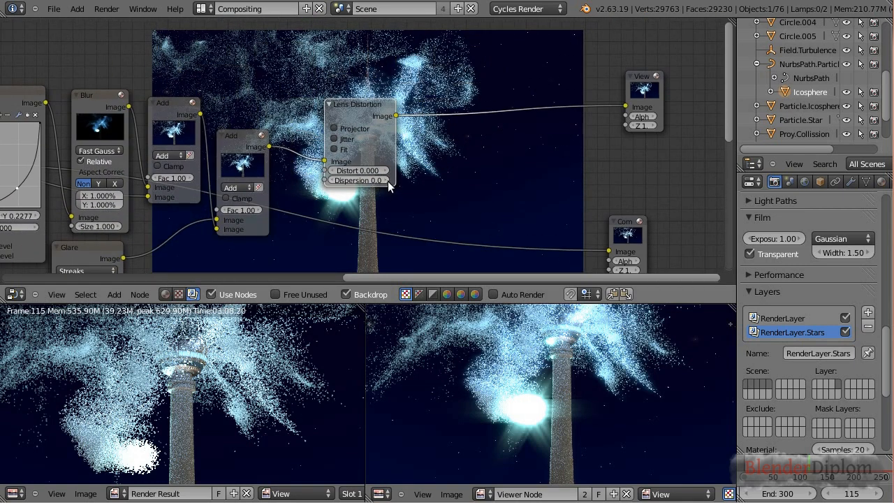
{"action": "left_click", "coordinate": [385, 179]}
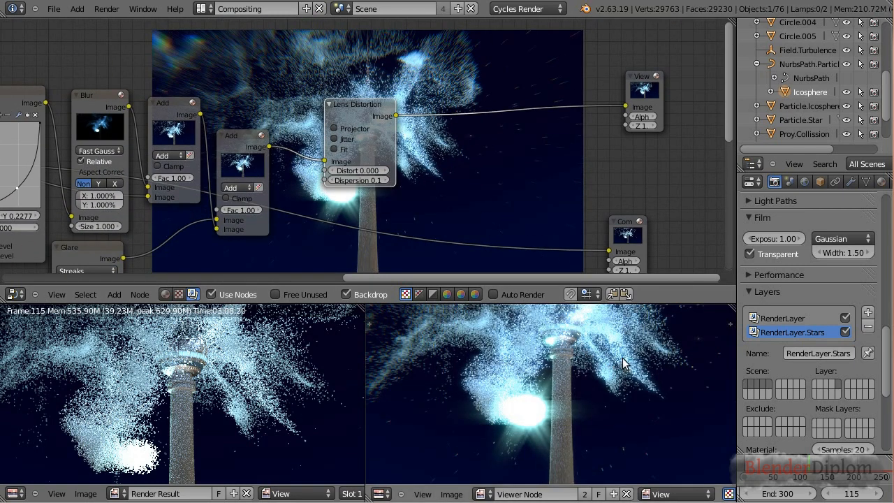
{"action": "middle_click_drag", "start_coordinate": [539, 377], "coordinate": [562, 465]}
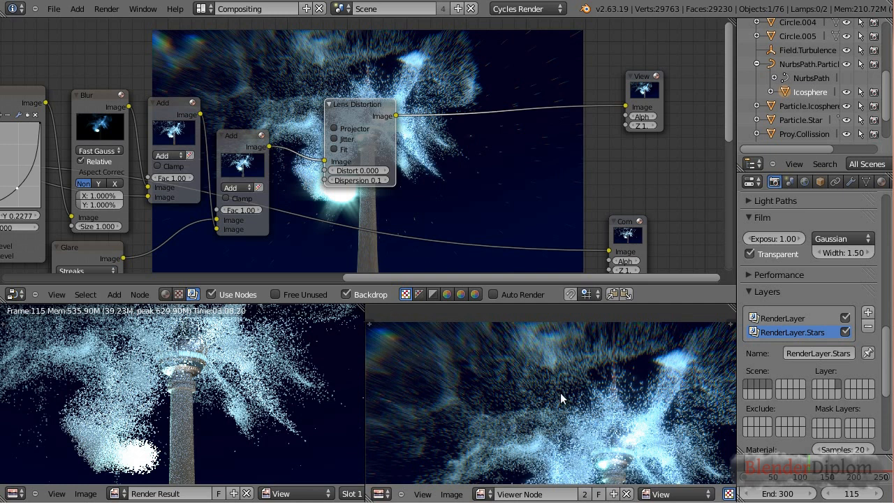
{"action": "middle_click_drag", "start_coordinate": [633, 377], "coordinate": [561, 381]}
Reduce the Lens Distortion node's dispersion to a subtle amount and check the corners and edges of the Viewer image.
{"action": "left_click", "coordinate": [366, 183]}
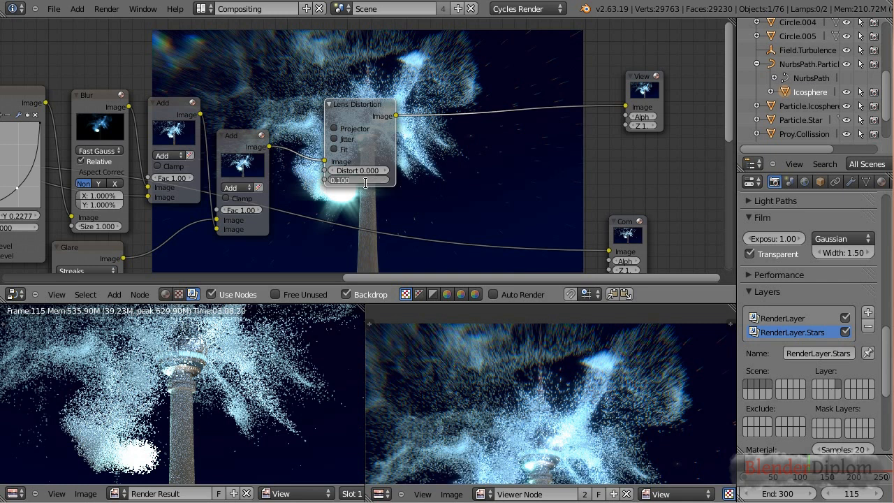
{"action": "left_click", "coordinate": [338, 183]}
{"action": "type", "text": "0"}
{"action": "key", "text": "Return"}
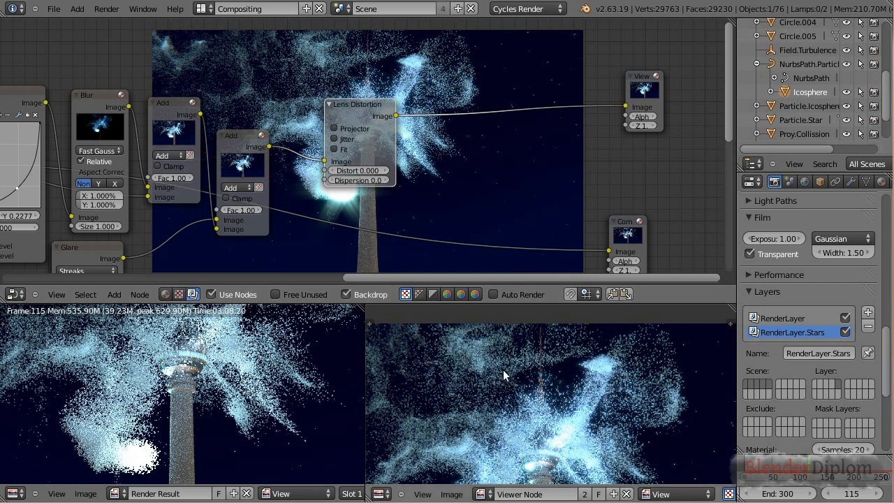
{"action": "middle_click_drag", "start_coordinate": [503, 373], "coordinate": [600, 400]}
{"action": "scroll", "coordinate": [461, 390], "scroll_direction": "up", "scroll_amount": 2}
{"action": "middle_click_drag", "start_coordinate": [462, 391], "coordinate": [640, 403]}
{"action": "scroll", "coordinate": [511, 389], "scroll_direction": "up", "scroll_amount": 1}
{"action": "scroll", "coordinate": [615, 425], "scroll_direction": "up", "scroll_amount": 4}
{"action": "mouse_move", "coordinate": [632, 432]}
{"action": "middle_mouse_down"}
{"action": "mouse_move", "coordinate": [620, 392]}
{"action": "mouse_move", "coordinate": [503, 349]}
{"action": "mouse_move", "coordinate": [499, 371]}
{"action": "mouse_move", "coordinate": [524, 377]}
{"action": "mouse_move", "coordinate": [526, 387]}
{"action": "middle_mouse_up"}
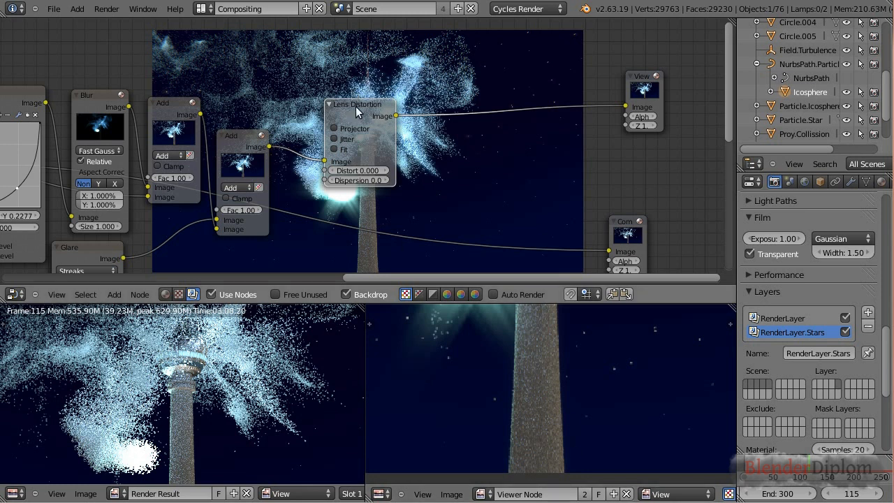
Compare the Viewer image with the Lens Distortion node muted and unmuted, and look over the whole compositing node tree.
{"action": "key", "text": "m"}
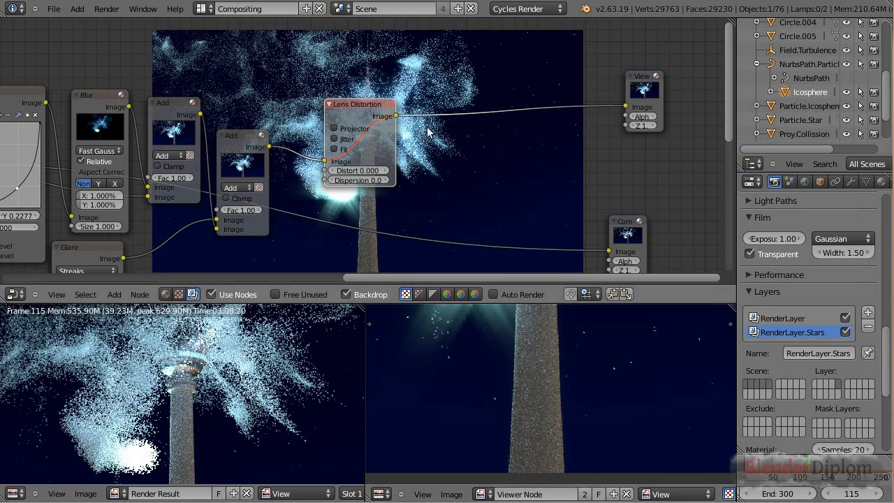
{"action": "key", "text": "m"}
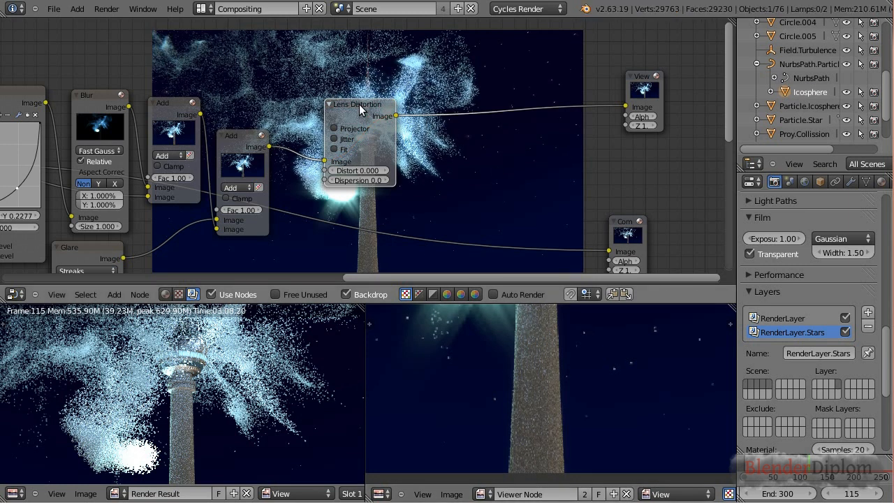
{"action": "scroll", "coordinate": [559, 370], "scroll_direction": "down", "scroll_amount": 5}
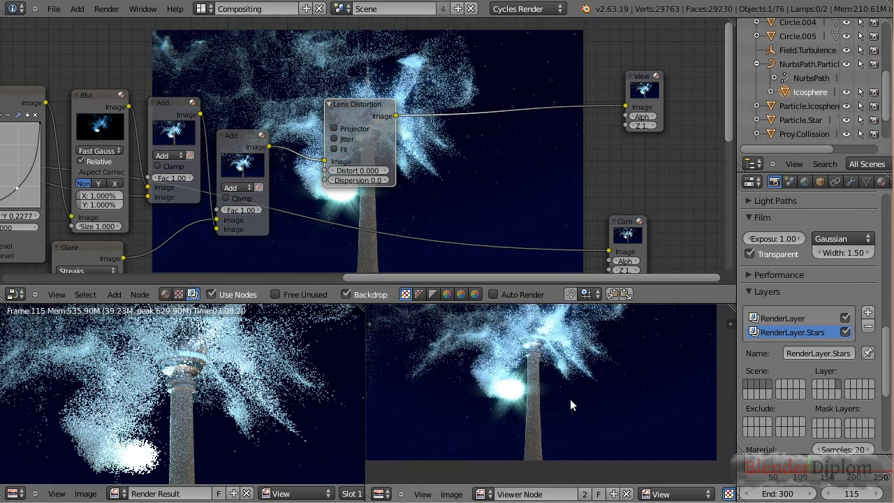
{"action": "scroll", "coordinate": [567, 375], "scroll_direction": "up", "scroll_amount": 4}
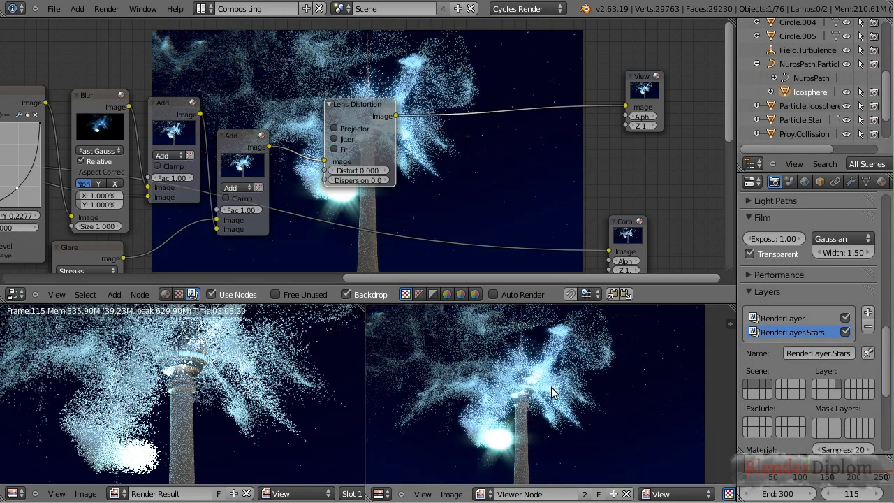
{"action": "scroll", "coordinate": [264, 116], "scroll_direction": "down", "scroll_amount": 5}
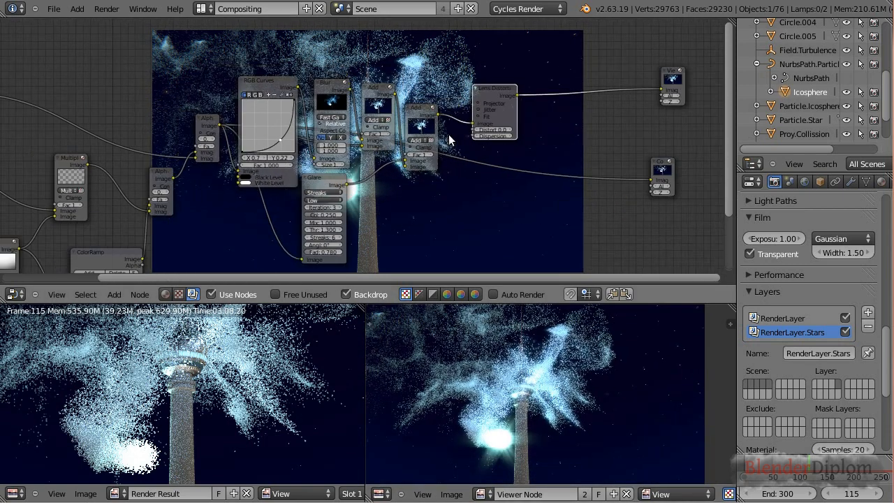
{"action": "middle_click_drag", "start_coordinate": [379, 162], "coordinate": [384, 127]}
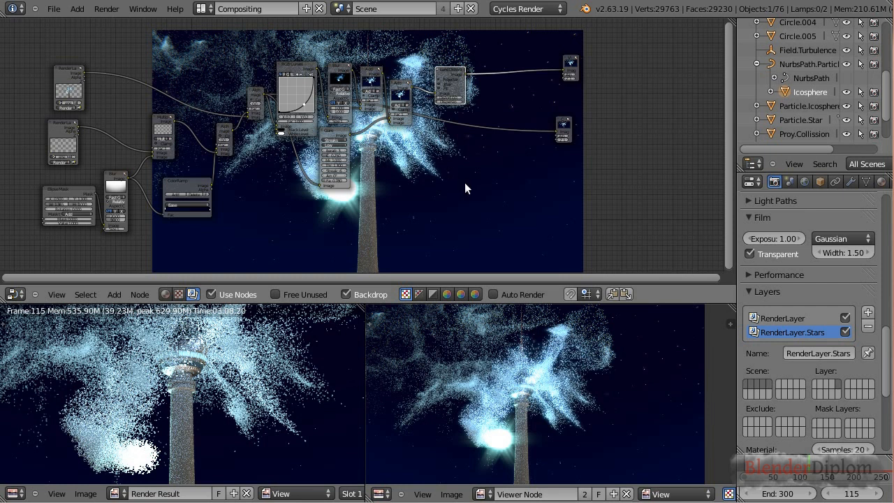
Compare the Default and Film render views in the scene's Color Management and choose Film.
{"action": "left_click", "coordinate": [791, 181]}
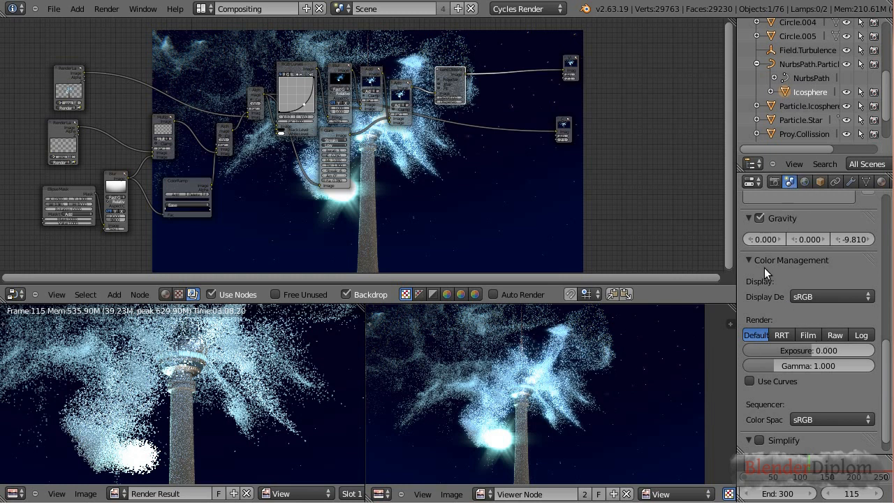
{"action": "left_click", "coordinate": [808, 335]}
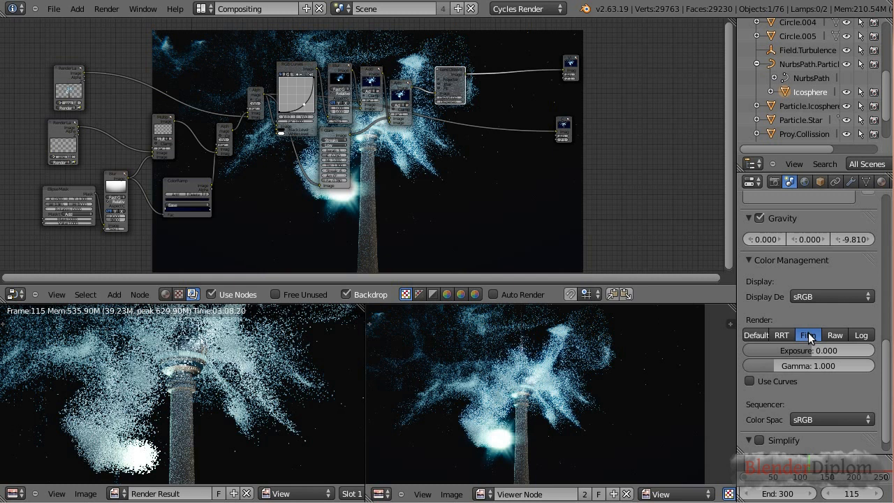
{"action": "left_click", "coordinate": [755, 334]}
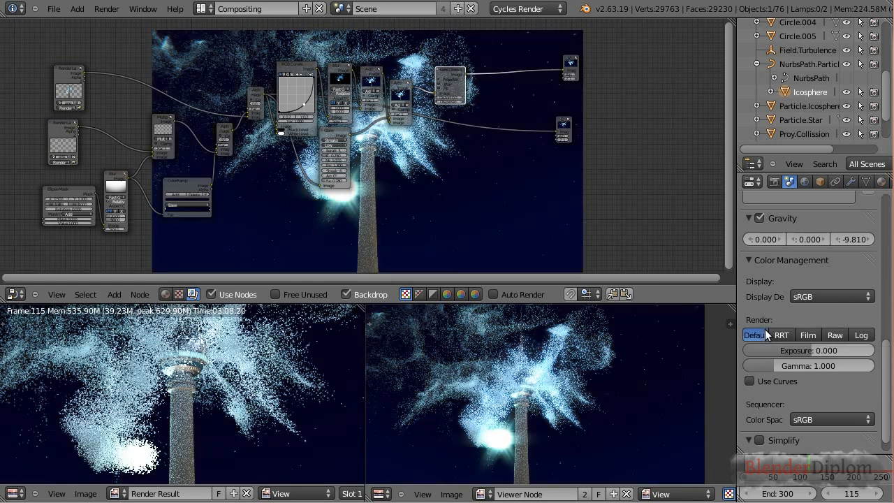
{"action": "left_click", "coordinate": [805, 335]}
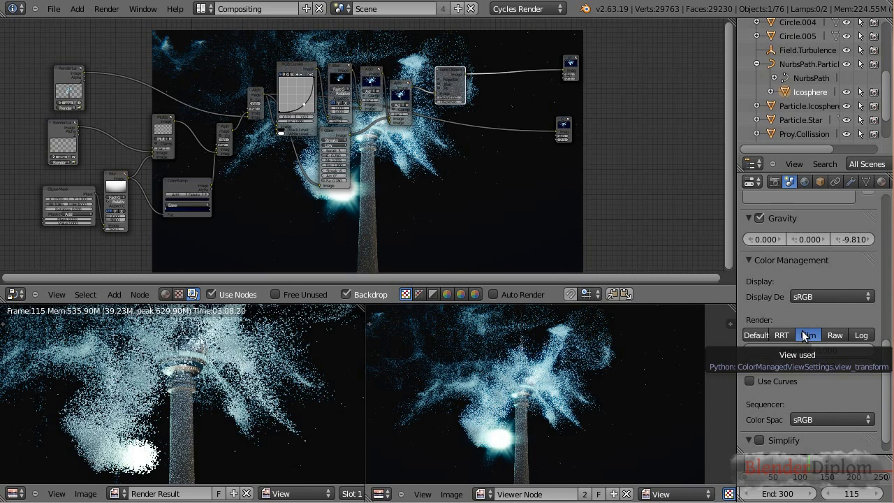
Brighten the ColorRamp node's selected dark blue colour to bring back the blue in the night sky background.
{"action": "scroll", "coordinate": [152, 203], "scroll_direction": "up", "scroll_amount": 3}
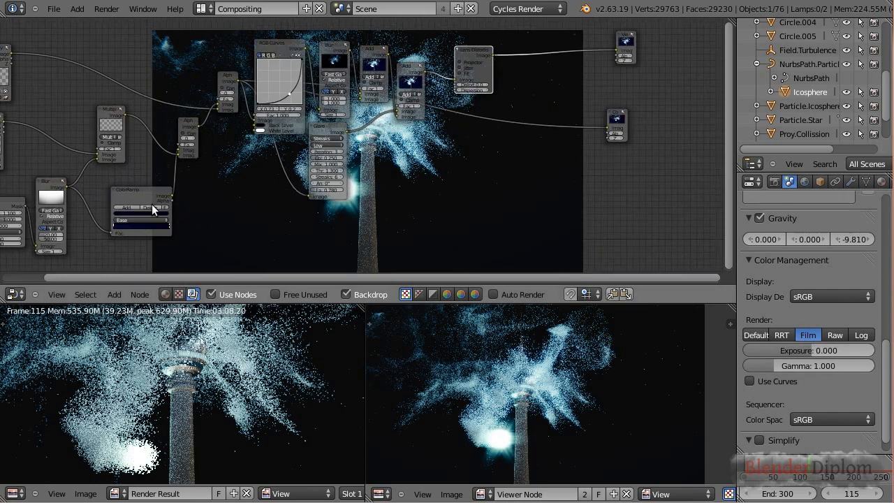
{"action": "middle_click_drag", "start_coordinate": [152, 204], "coordinate": [308, 183]}
{"action": "scroll", "coordinate": [306, 186], "scroll_direction": "up", "scroll_amount": 3}
{"action": "left_click", "coordinate": [250, 224]}
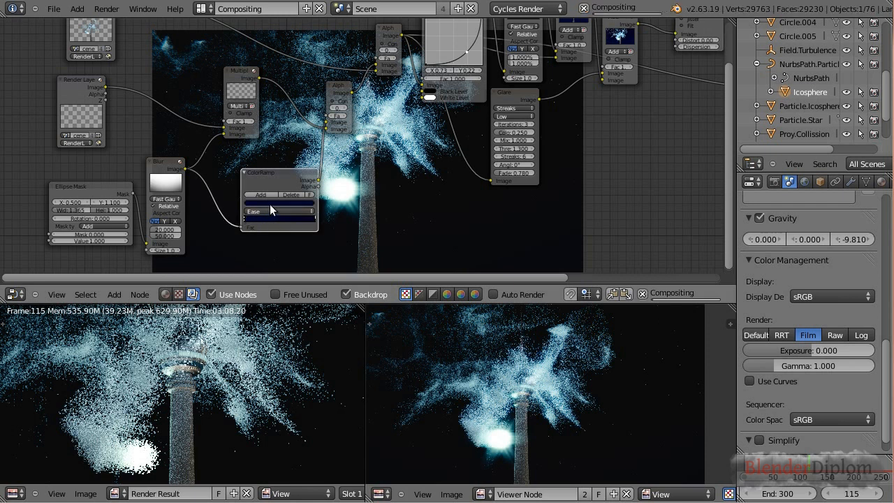
{"action": "left_click", "coordinate": [269, 203]}
{"action": "left_click_drag", "start_coordinate": [300, 148], "coordinate": [303, 141]}
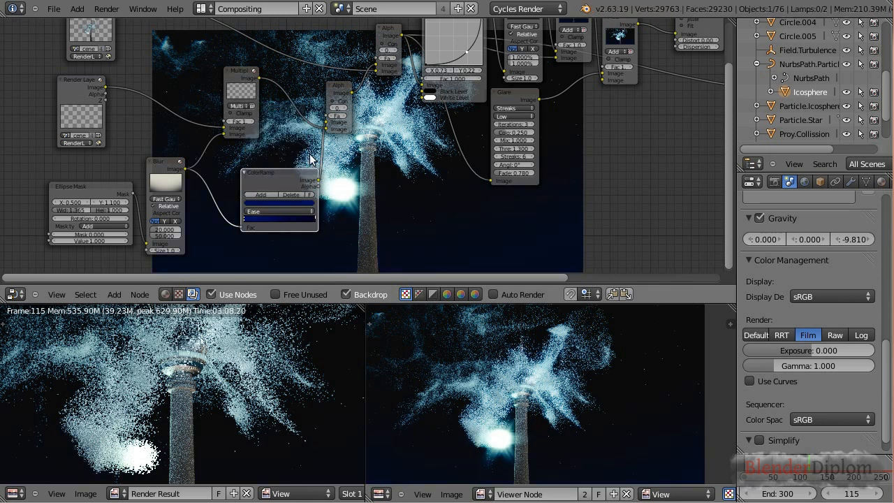
{"action": "left_click", "coordinate": [283, 204]}
{"action": "left_click_drag", "start_coordinate": [299, 140], "coordinate": [300, 138]}
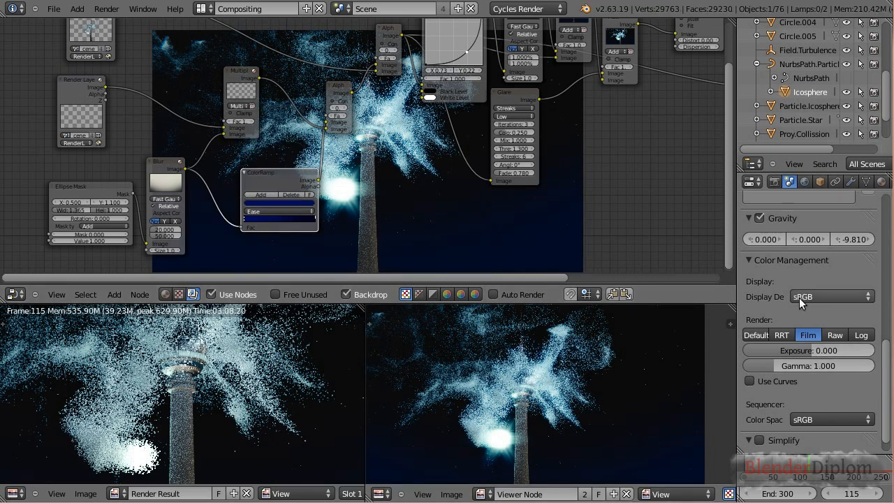
Connect the Lens Distortion node's Image output to the Composite node's Image input.
{"action": "scroll", "coordinate": [488, 104], "scroll_direction": "down", "scroll_amount": 3}
{"action": "middle_click_drag", "start_coordinate": [486, 120], "coordinate": [417, 165]}
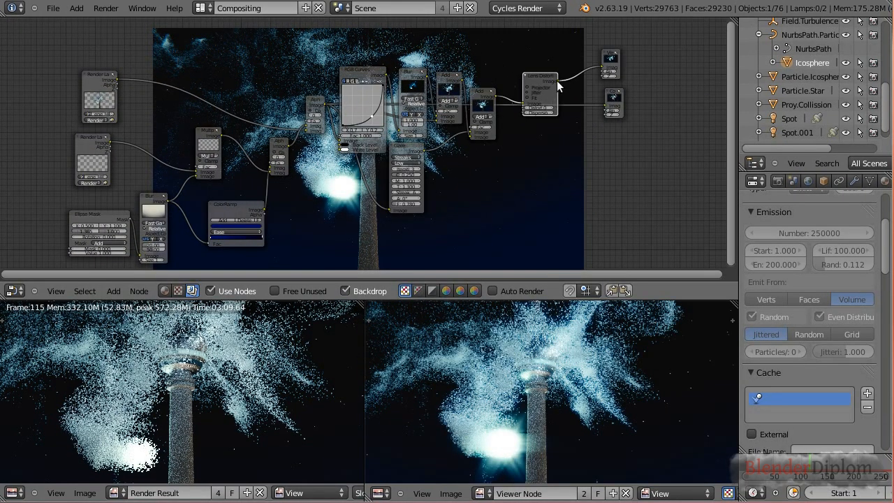
{"action": "left_click_drag", "start_coordinate": [558, 81], "coordinate": [603, 105]}
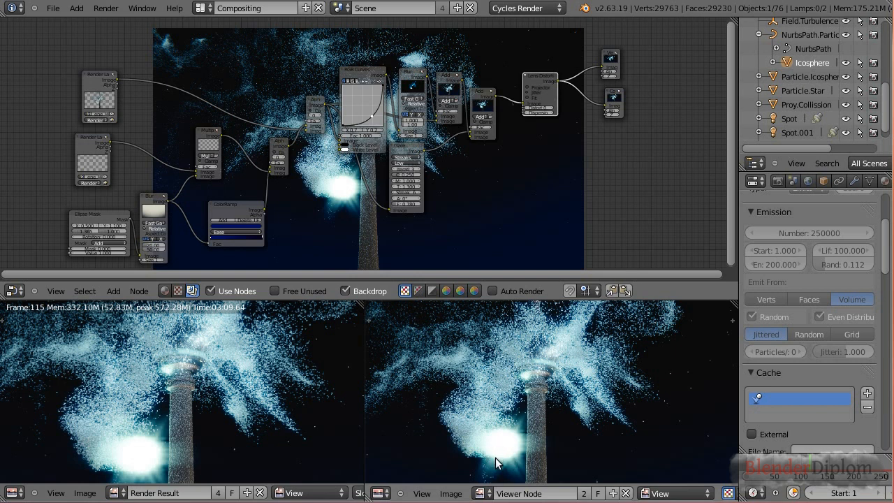
Change the Viewer Node image editor to a 3D View and show the Icosphere's material nodes in the node editor.
{"action": "left_click", "coordinate": [379, 494]}
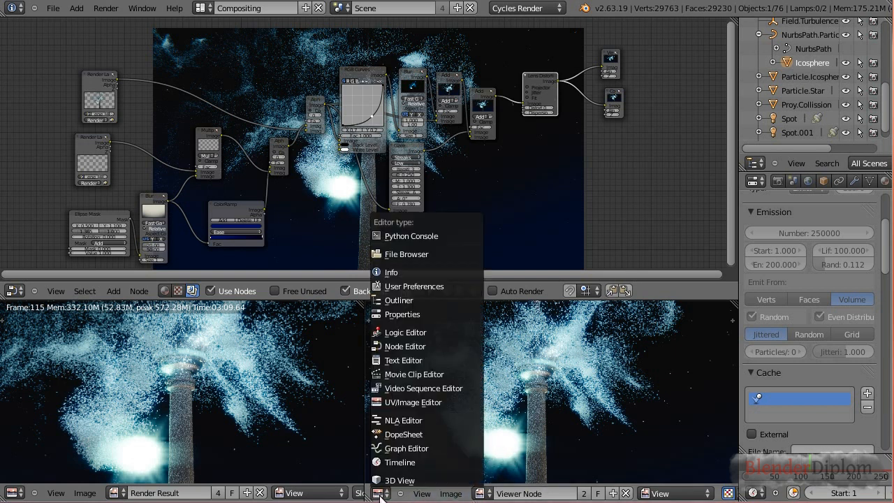
{"action": "left_click", "coordinate": [387, 482]}
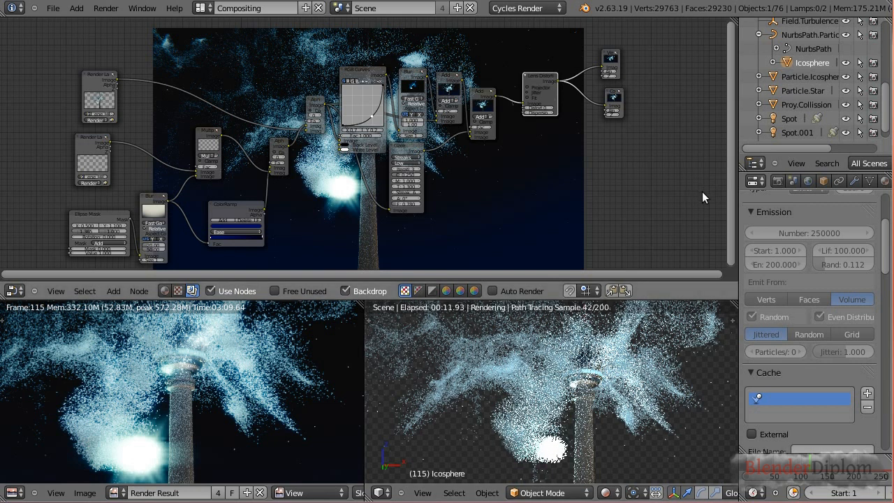
{"action": "left_click", "coordinate": [163, 291]}
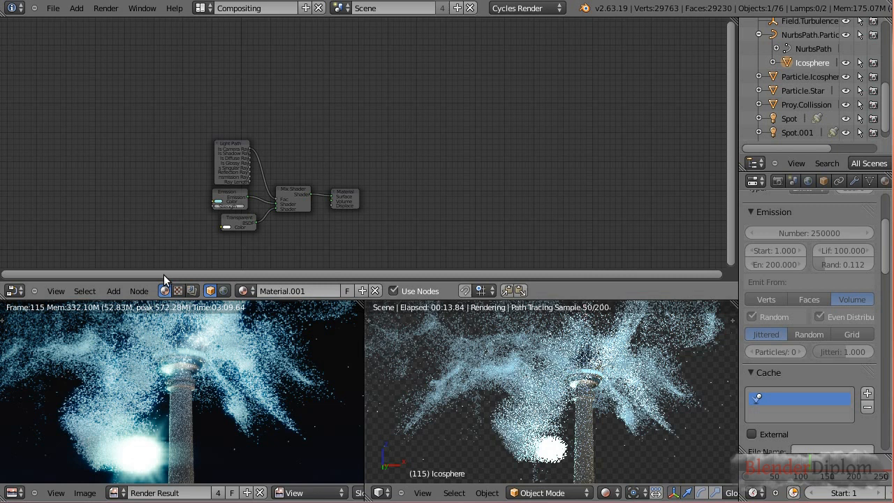
{"action": "scroll", "coordinate": [148, 195], "scroll_direction": "up", "scroll_amount": 1}
{"action": "middle_click_drag", "start_coordinate": [132, 201], "coordinate": [320, 136]}
{"action": "scroll", "coordinate": [284, 124], "scroll_direction": "up", "scroll_amount": 1}
{"action": "scroll", "coordinate": [256, 189], "scroll_direction": "up", "scroll_amount": 2}
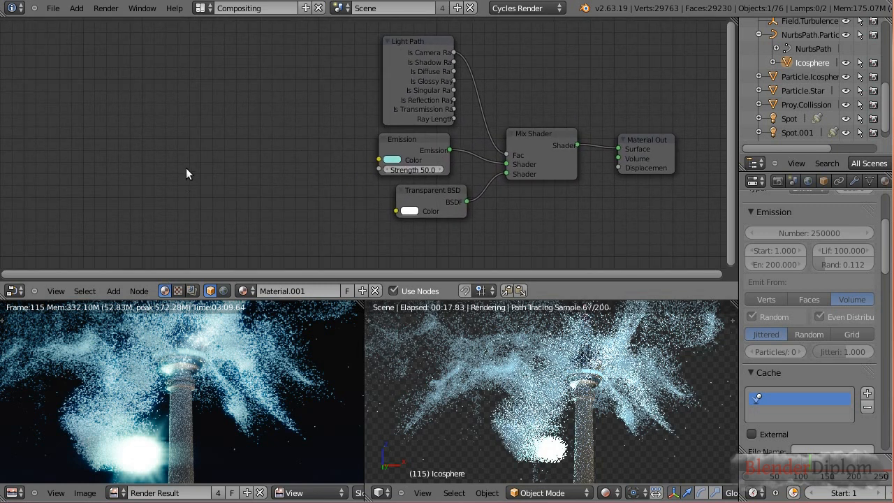
Add a Light Falloff node and connect its Quadratic output to the Emission node's Strength.
{"action": "key", "text": "shift+a"}
{"action": "mouse_move", "coordinate": [171, 169]}
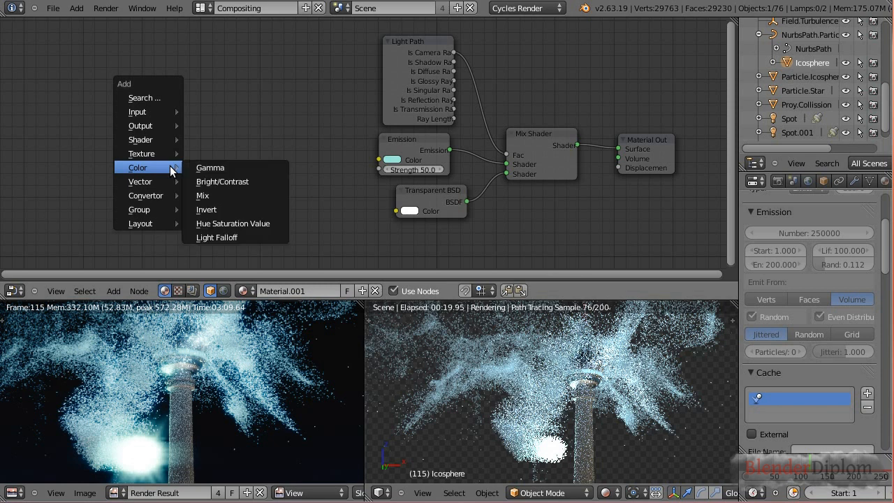
{"action": "left_click", "coordinate": [223, 238]}
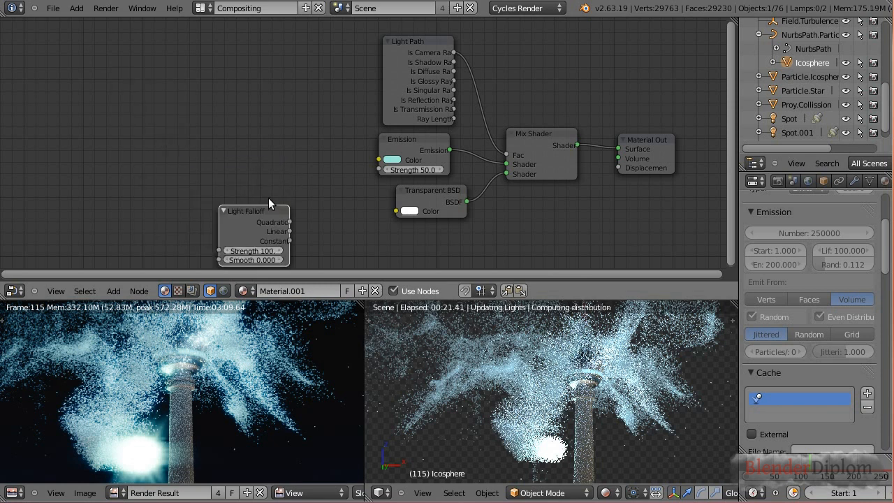
{"action": "left_click_drag", "start_coordinate": [258, 214], "coordinate": [379, 170]}
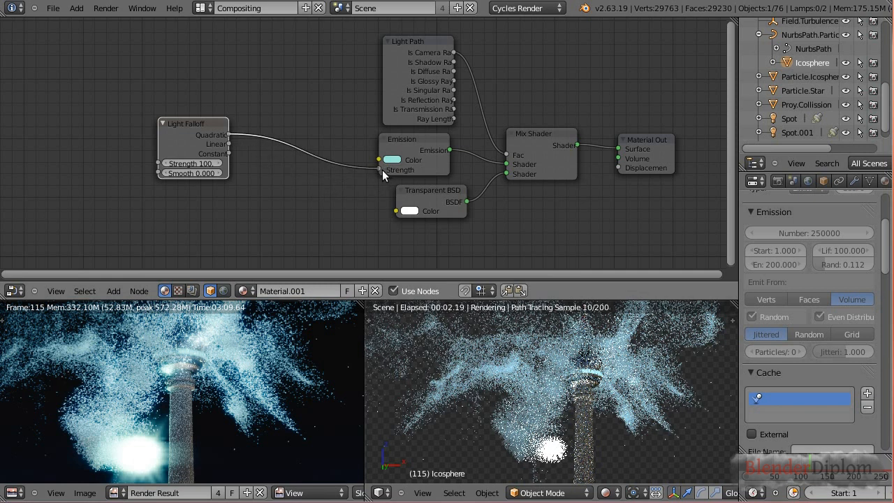
Try a Smooth value of 1.000 on the Light Falloff node and check the glowing ball in the rendered preview.
{"action": "left_click", "coordinate": [203, 172]}
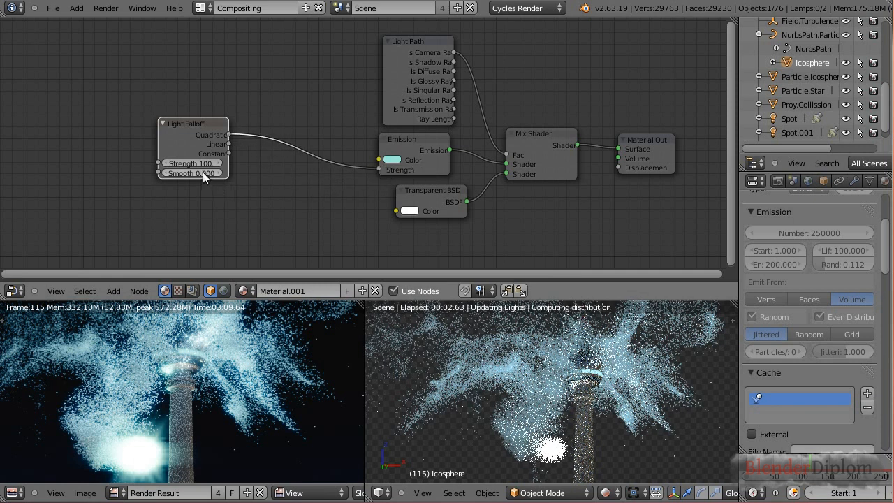
{"action": "type", "text": "1"}
{"action": "key", "text": "Return"}
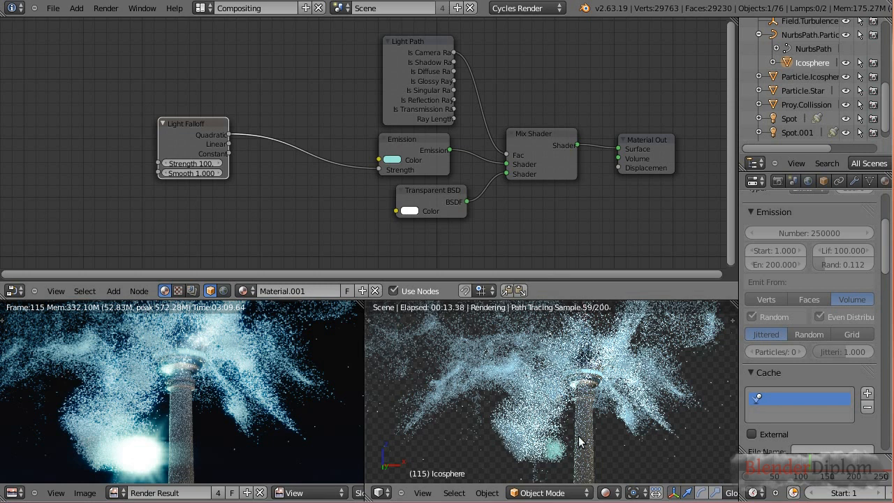
Set the Light Falloff node's Smooth value to 0.1 and move the node closer to the Emission node.
{"action": "left_click", "coordinate": [187, 173]}
{"action": "type", "text": "0.1"}
{"action": "key", "text": "Return"}
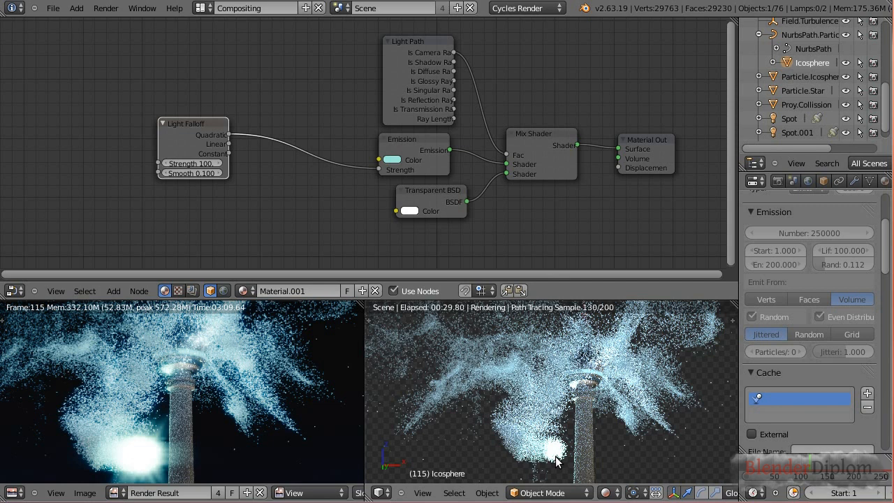
{"action": "left_click_drag", "start_coordinate": [195, 140], "coordinate": [285, 123]}
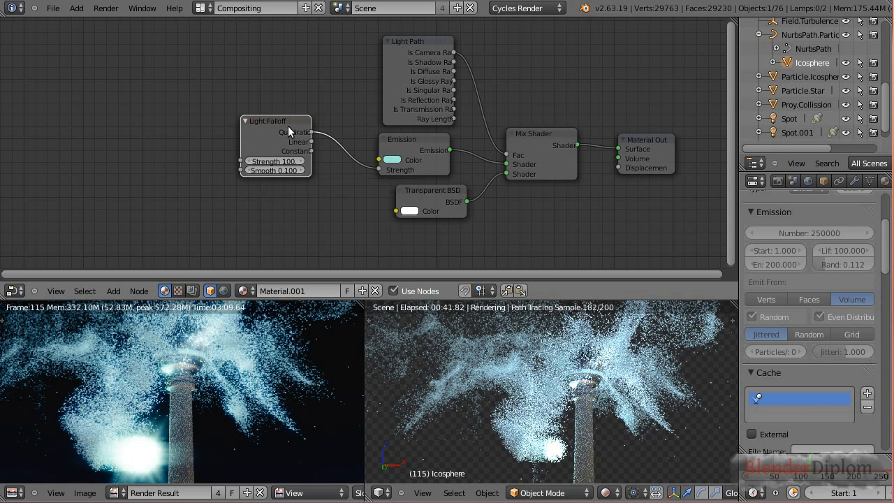
{"action": "left_click_drag", "start_coordinate": [267, 121], "coordinate": [292, 135]}
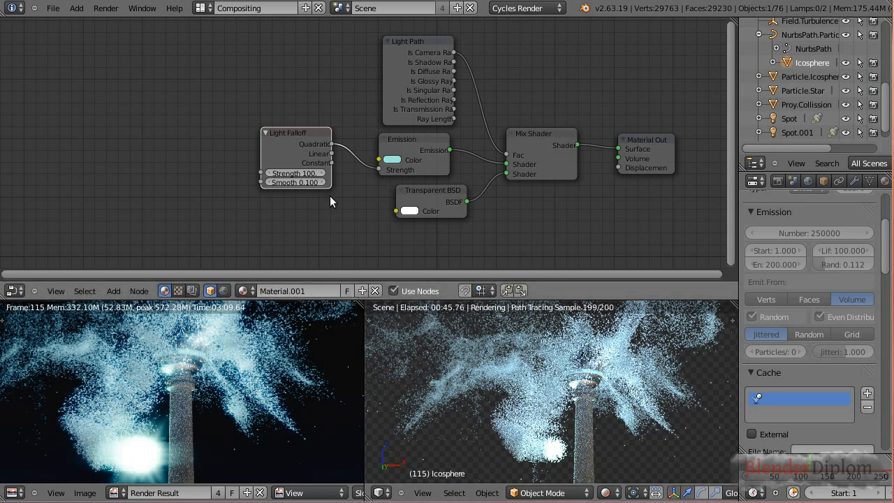